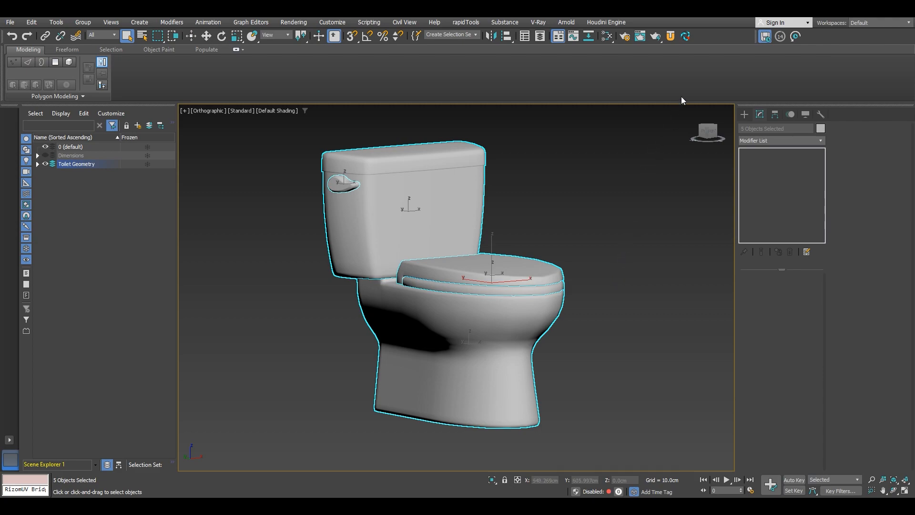
Step: Open the UV Tools and RizomUV Bridge windows and arrange them side by side near the viewport's edge
click(670, 37)
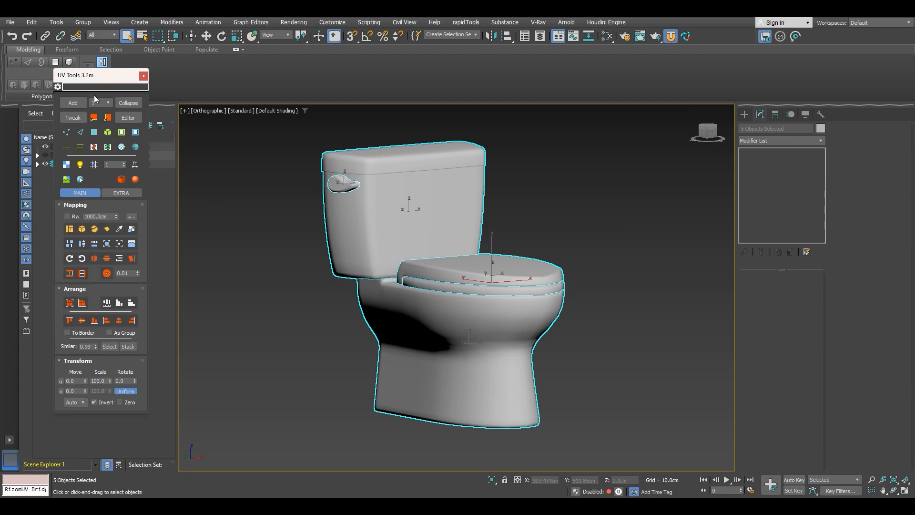
drag(97, 83, 114, 102)
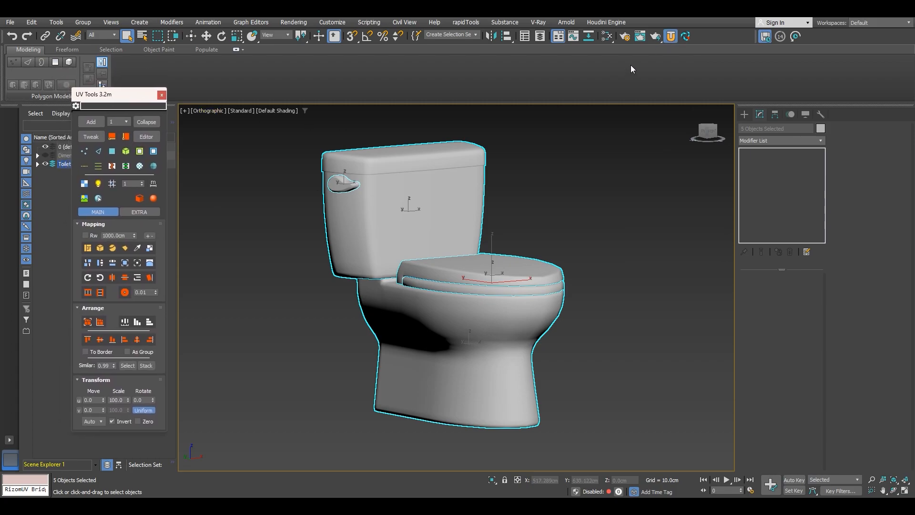
click(685, 36)
drag(200, 77, 207, 96)
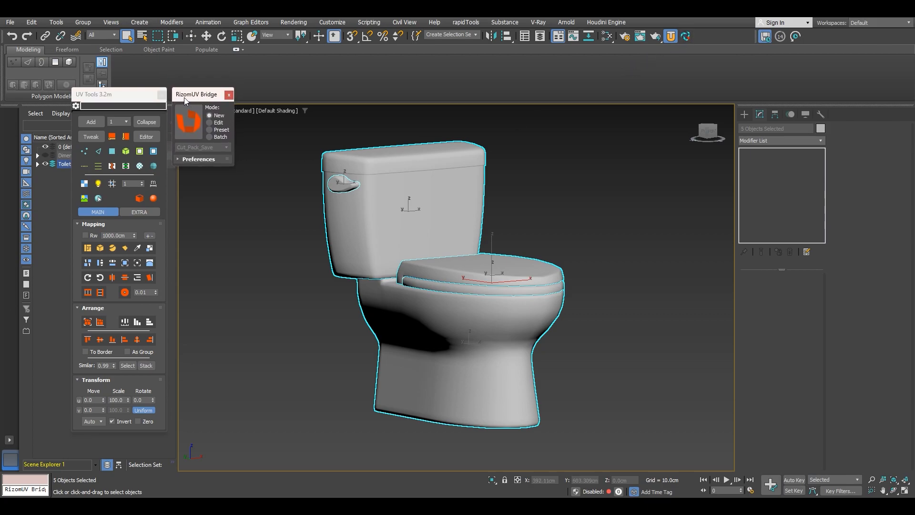
click(106, 94)
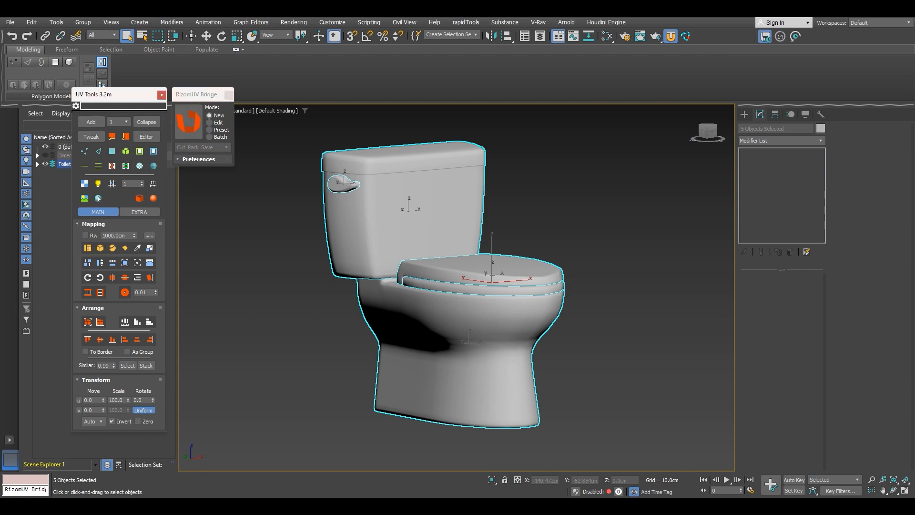
Step: Switch to the web browser and examine the title and price on the UV Tools 3.2m product page
mouse_move(150, 506)
click(150, 460)
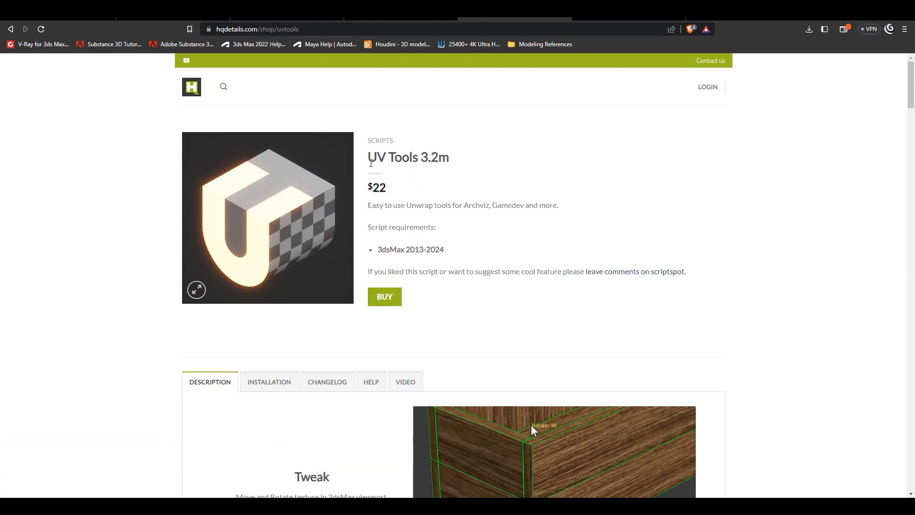
drag(370, 158, 410, 148)
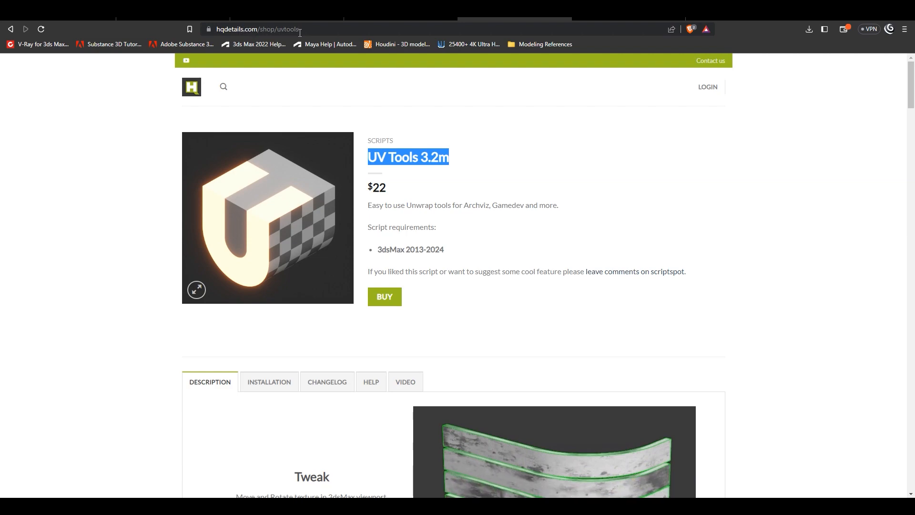
drag(369, 188, 411, 198)
click(428, 198)
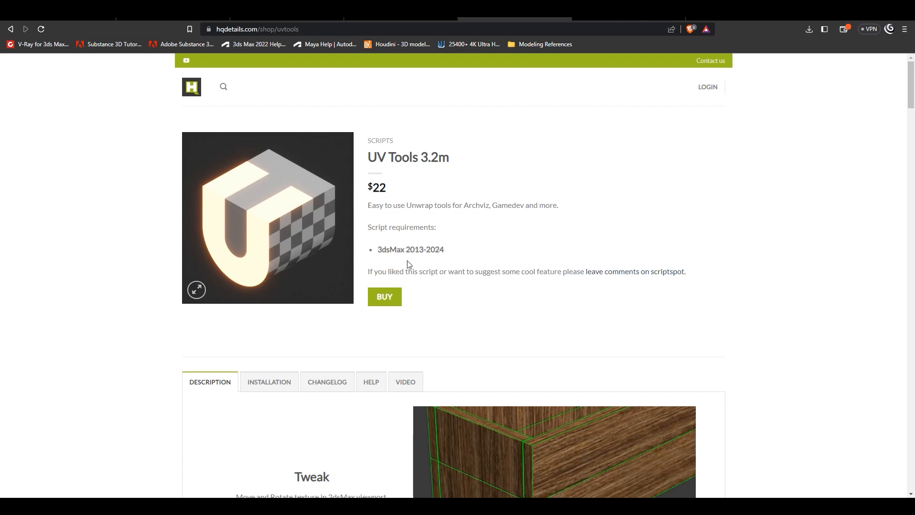
Step: Examine the product description's feature sections from Tweak, Align and Super Stitcher through Orient and Pick scale
scroll(407, 262, down, 4)
scroll(472, 271, down, 2)
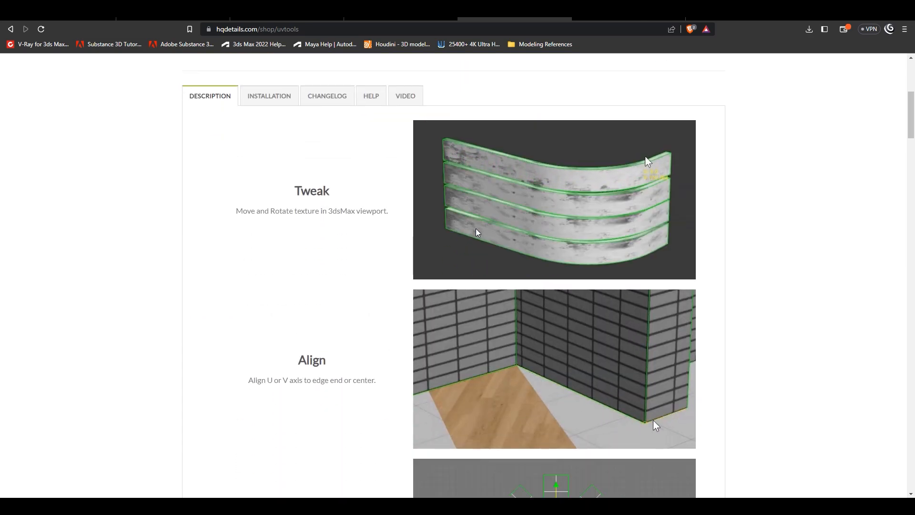
scroll(477, 232, down, 1)
scroll(477, 232, down, 5)
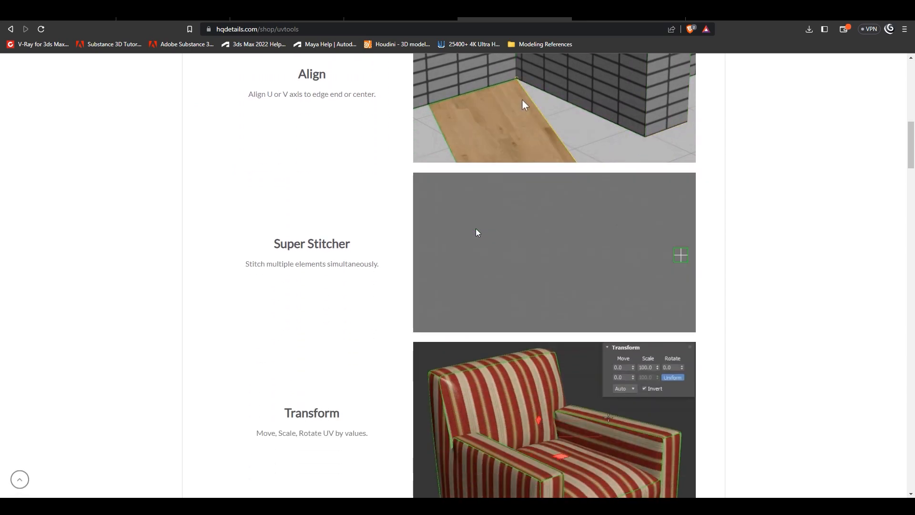
scroll(477, 232, up, 2)
scroll(477, 232, up, 4)
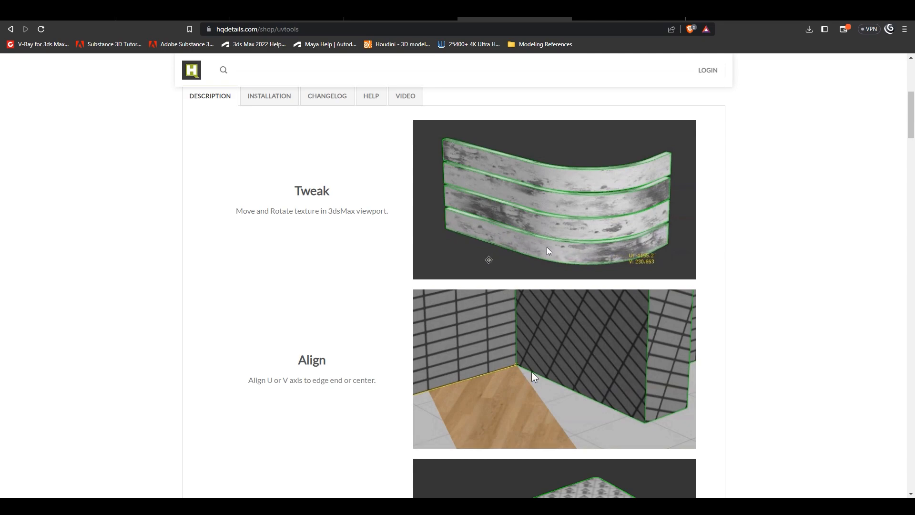
scroll(342, 303, down, 1)
scroll(342, 303, down, 3)
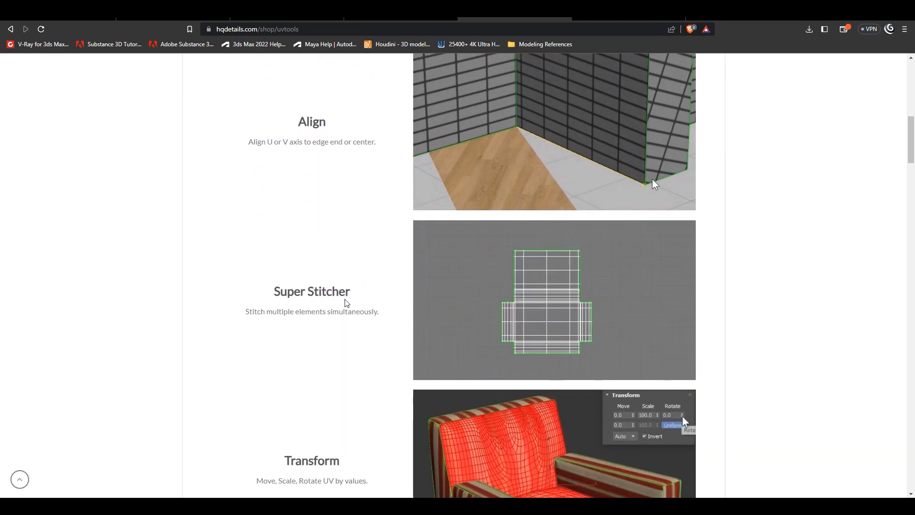
scroll(346, 300, down, 3)
scroll(346, 299, down, 2)
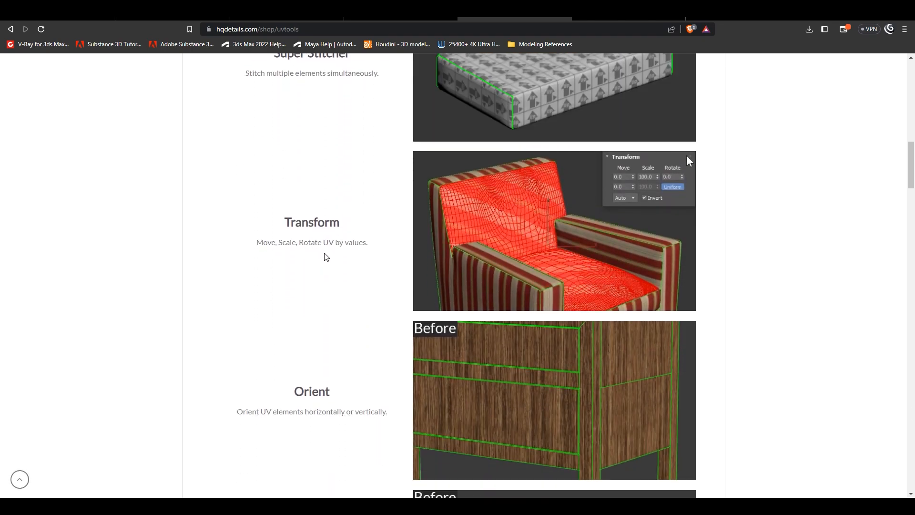
scroll(324, 255, down, 3)
scroll(356, 281, down, 2)
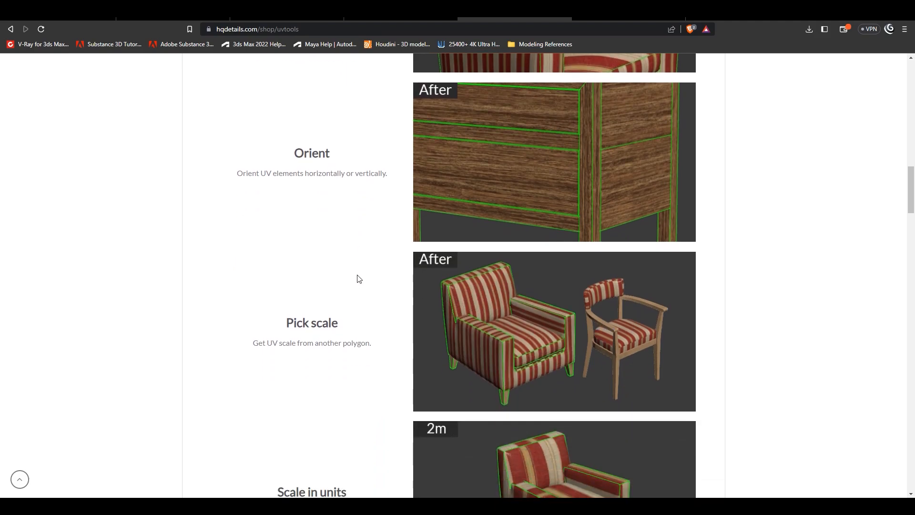
scroll(359, 279, down, 2)
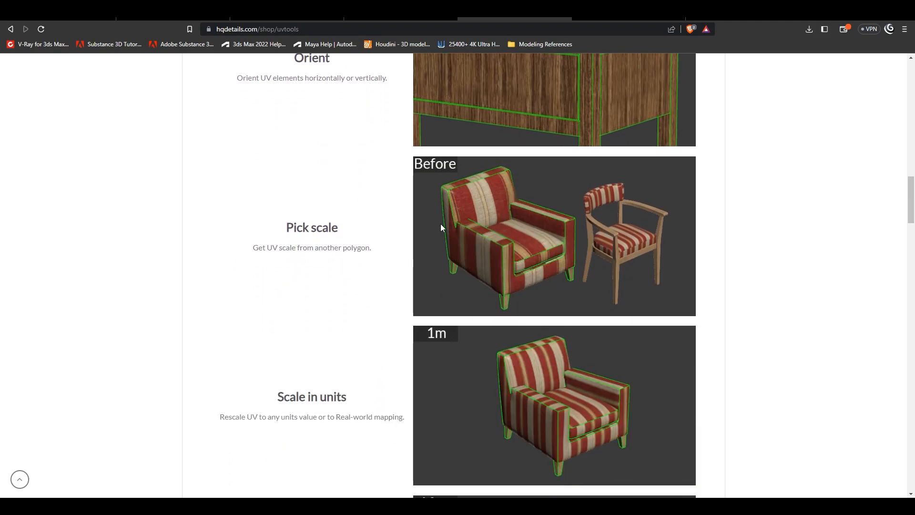
Step: Read the Pick scale feature, review the Checker, Relax and Normalize sections, and return to the product page's beginning
drag(291, 224, 376, 254)
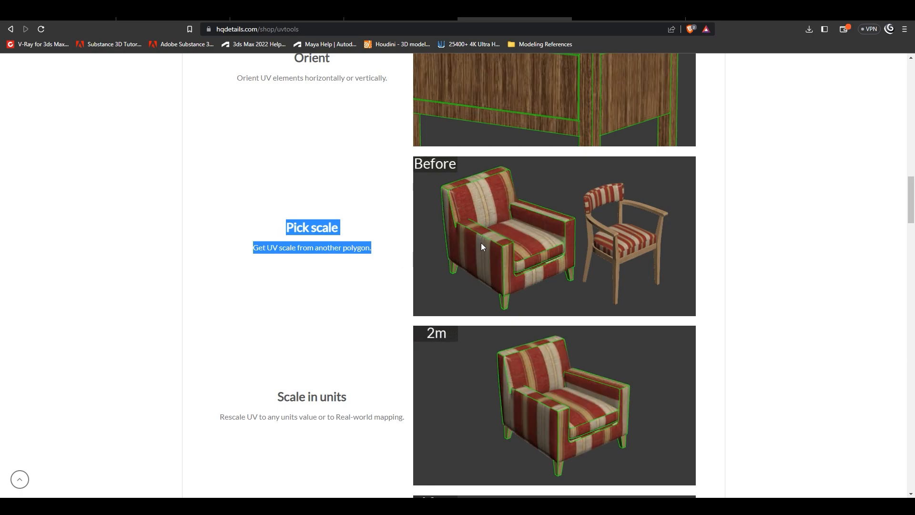
scroll(315, 322, down, 3)
scroll(310, 231, up, 7)
scroll(310, 242, down, 11)
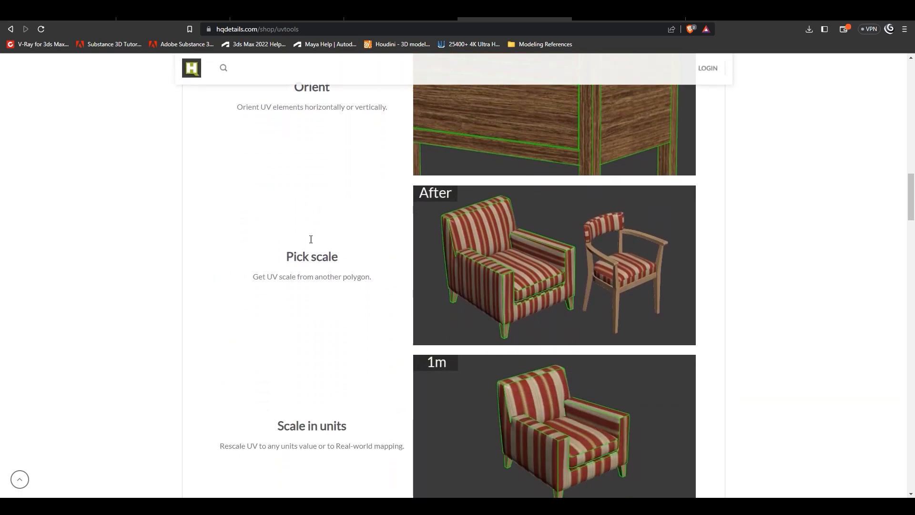
scroll(328, 271, down, 5)
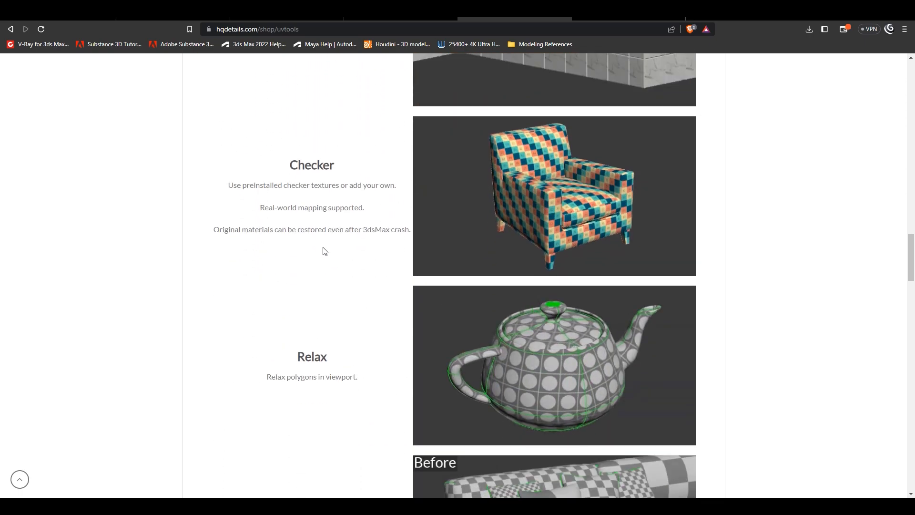
scroll(377, 253, down, 3)
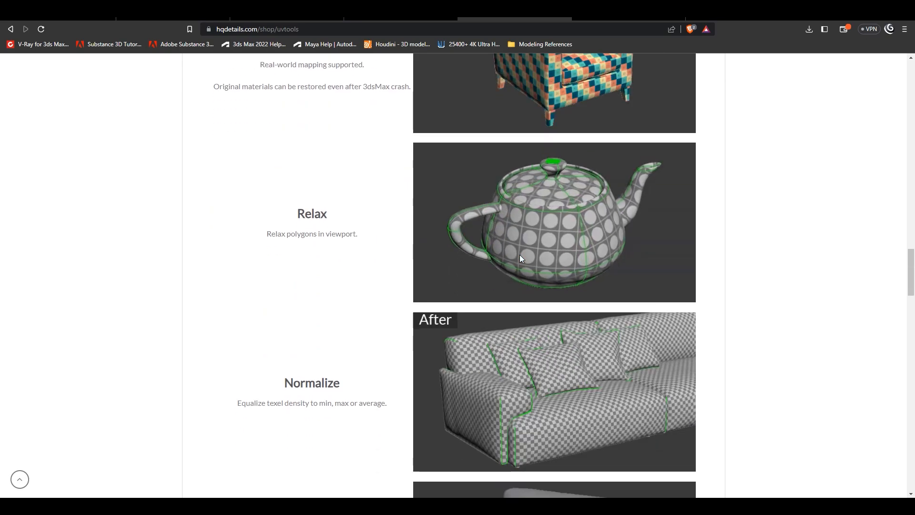
scroll(519, 258, down, 3)
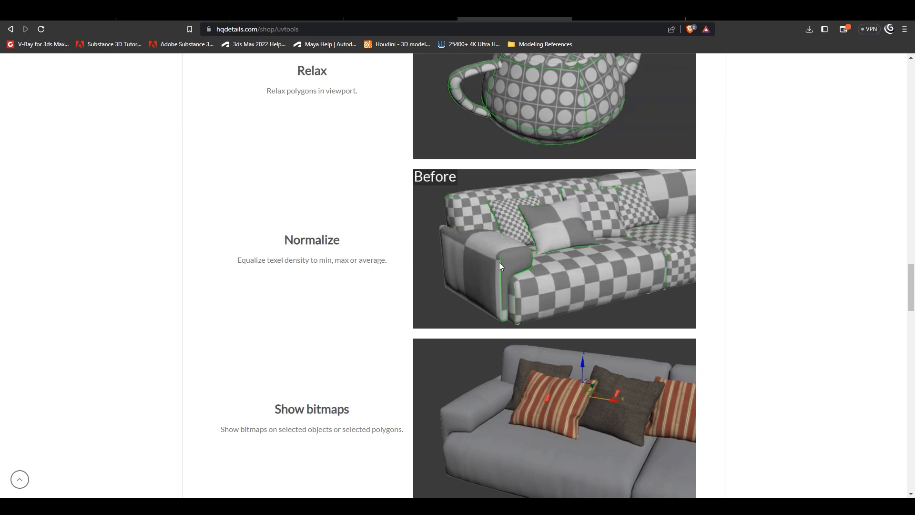
scroll(498, 264, up, 20)
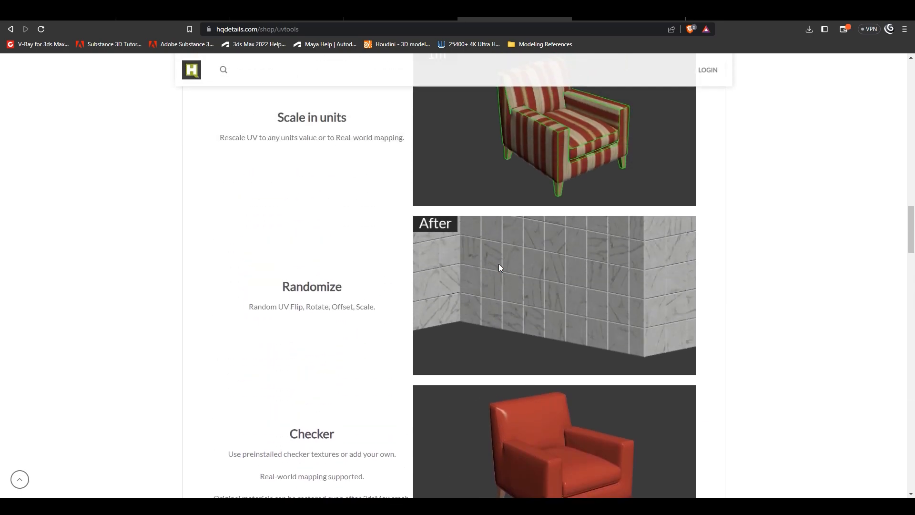
scroll(498, 264, up, 20)
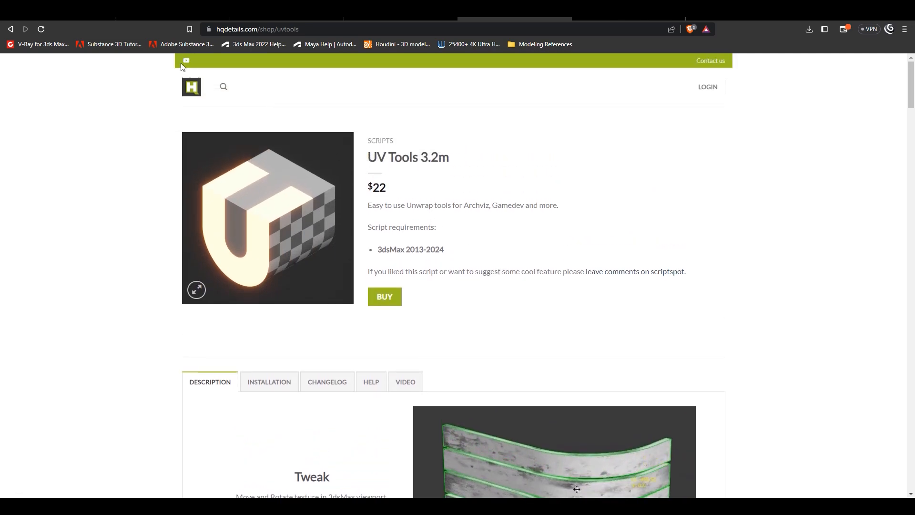
Step: Visit the script developer's YouTube channel, open the UV Tools 3 playlist and look through its tutorial videos
click(186, 64)
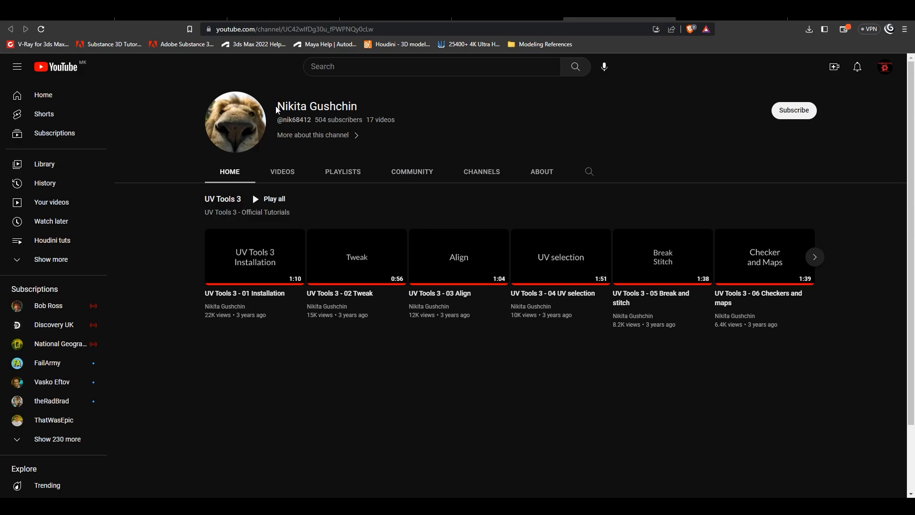
drag(278, 108, 408, 136)
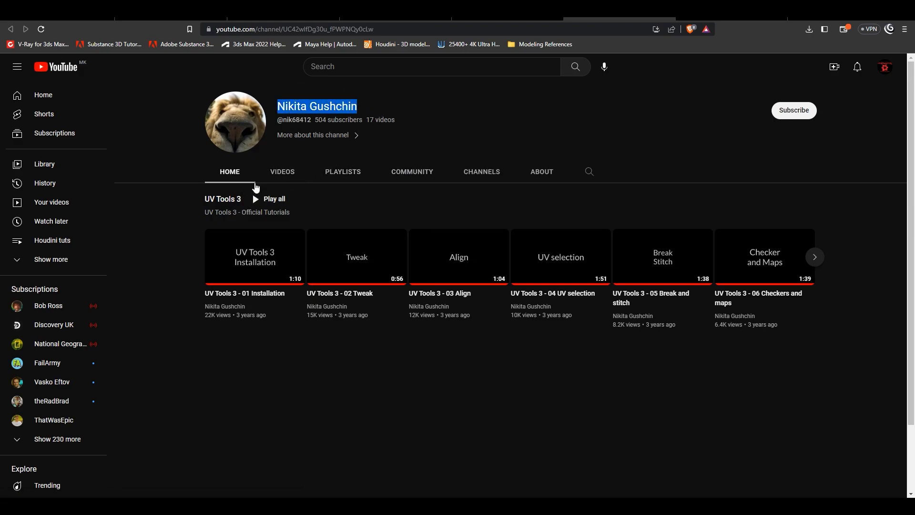
click(341, 177)
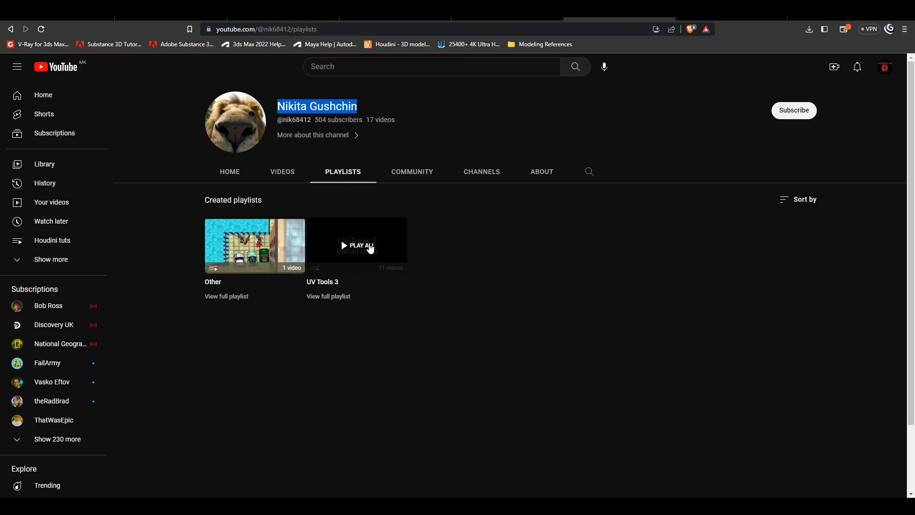
click(352, 269)
click(359, 251)
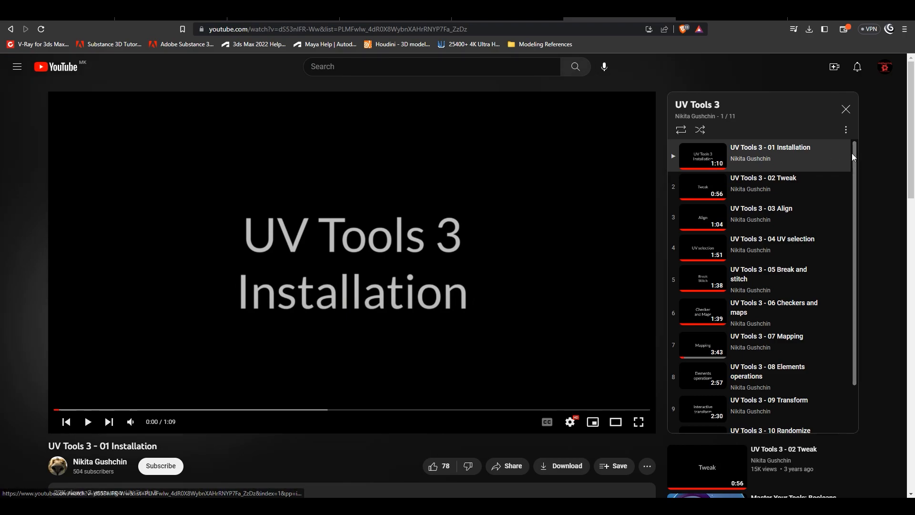
drag(856, 150, 856, 221)
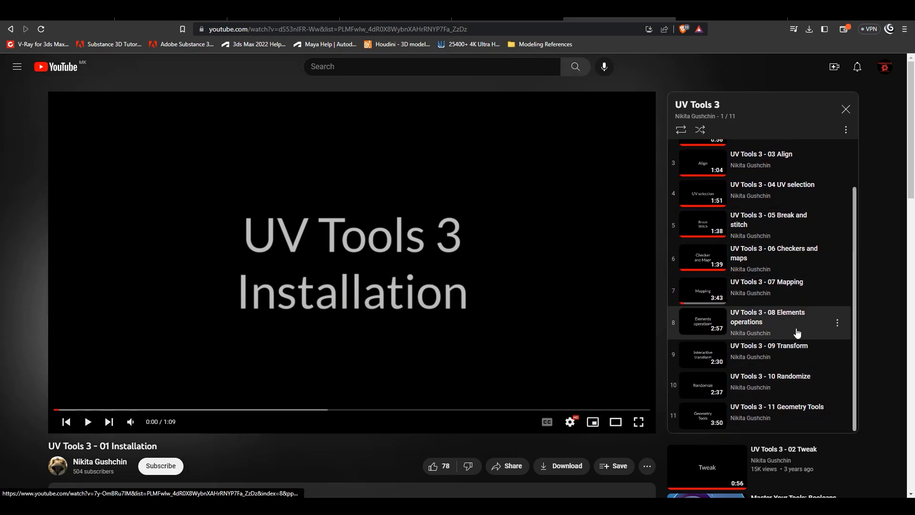
scroll(797, 332, up, 3)
Step: Return to the UV Tools product page and check the script's price again
click(539, 21)
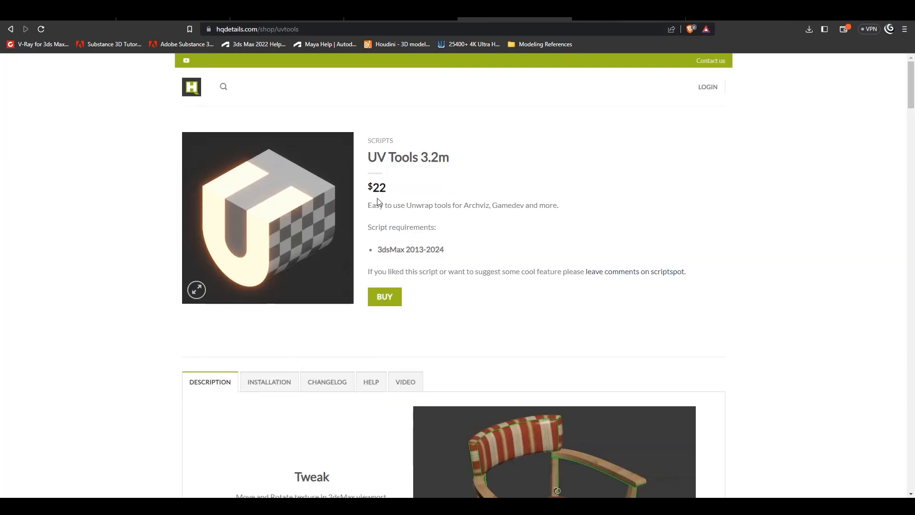
drag(368, 185, 399, 190)
click(400, 191)
Step: Switch to the Rizom Lab website and open the RizomUV store page
key(ctrl+Tab)
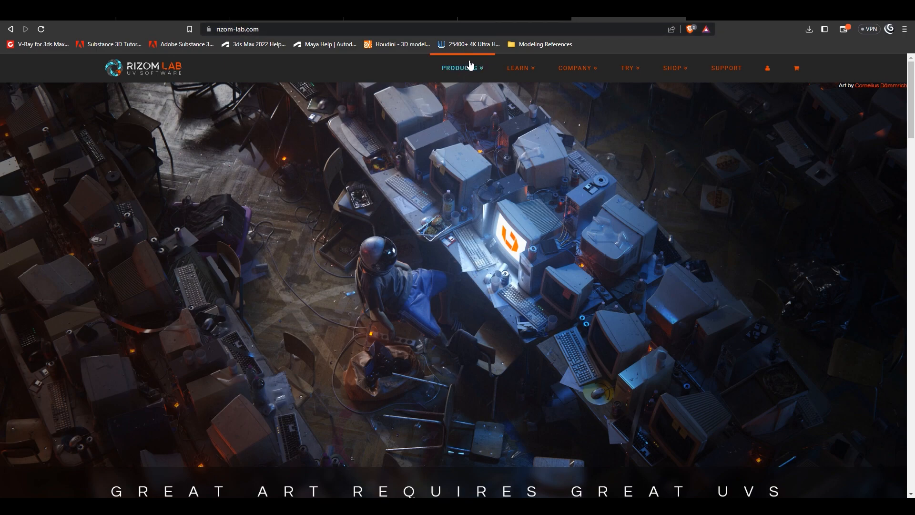
mouse_move(630, 72)
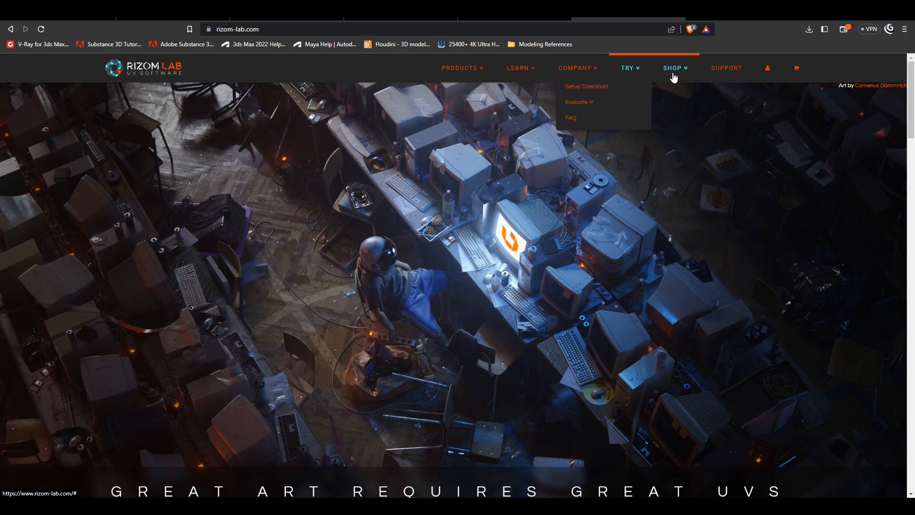
mouse_move(675, 77)
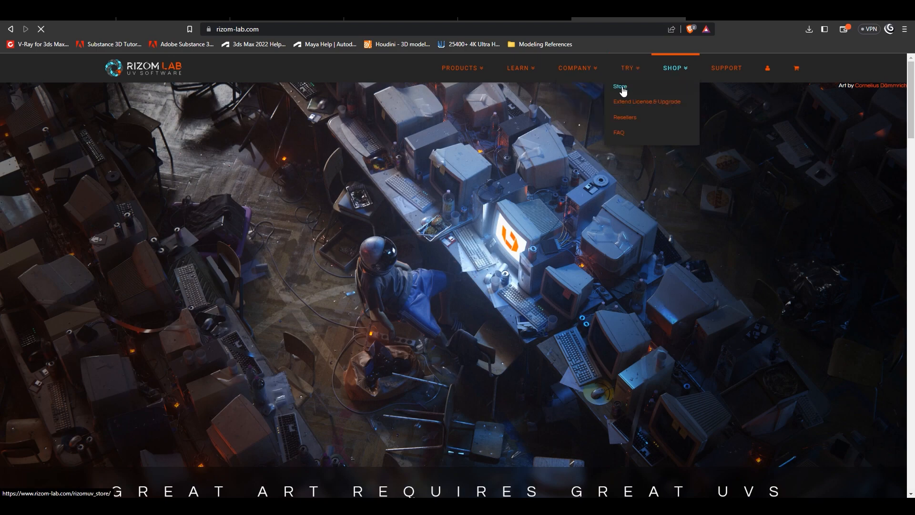
click(621, 87)
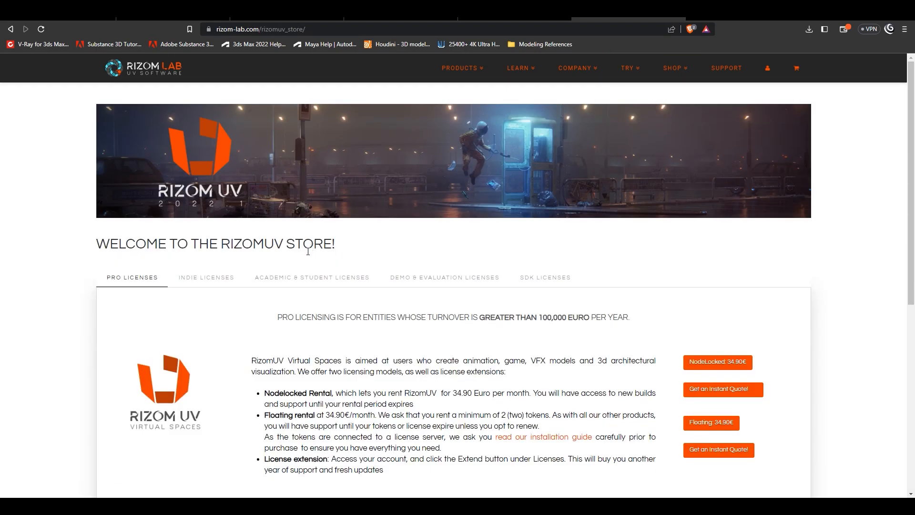
Step: Examine the RizomUV Pro licenses, including the rental terms and the turnover condition
scroll(307, 251, down, 1)
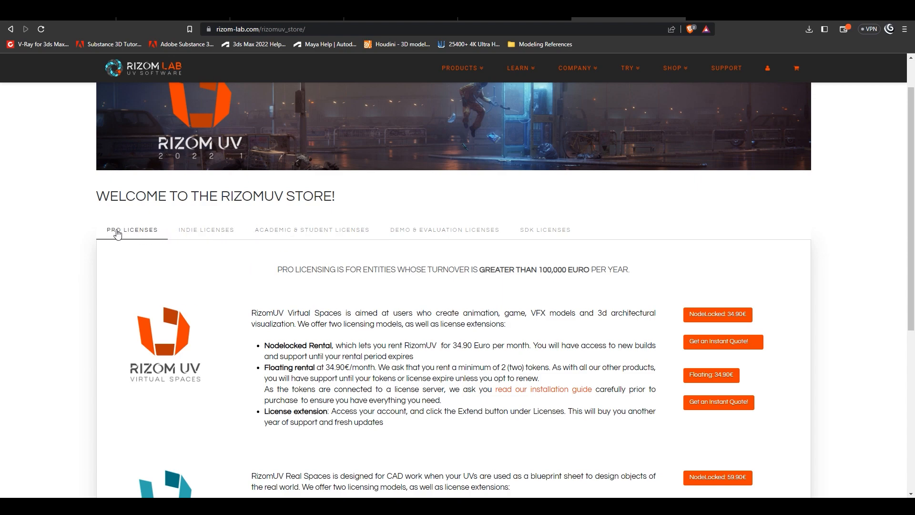
drag(454, 346, 475, 345)
drag(277, 269, 410, 273)
drag(448, 271, 632, 278)
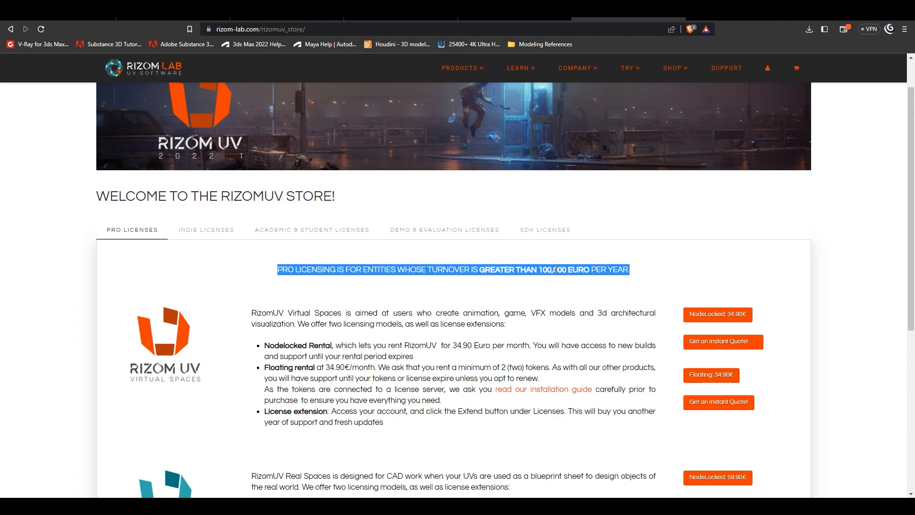
Step: Show the RizomUV Indie licenses and examine their turnover condition for hobbyists and independent artists
click(190, 233)
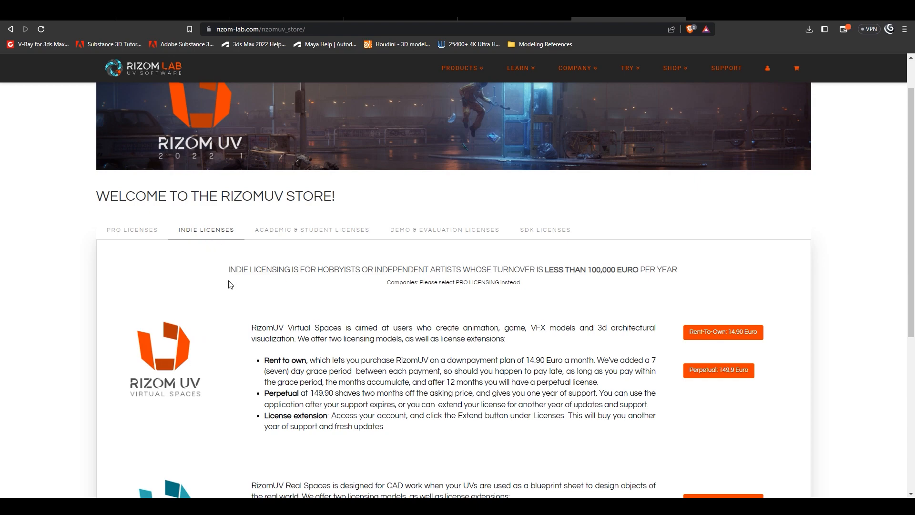
drag(228, 270, 654, 267)
click(413, 270)
drag(374, 270, 687, 273)
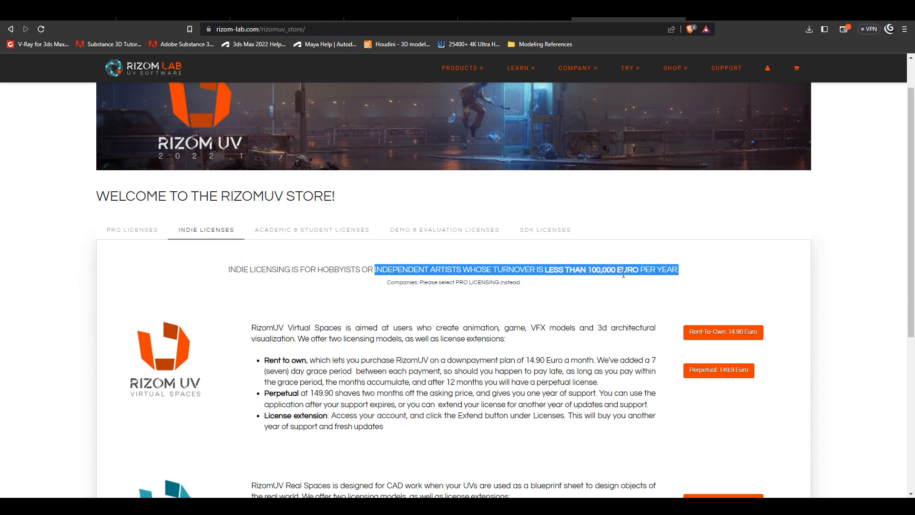
Step: Examine the Perpetual option among the RizomUV Virtual Spaces Indie licenses
click(622, 317)
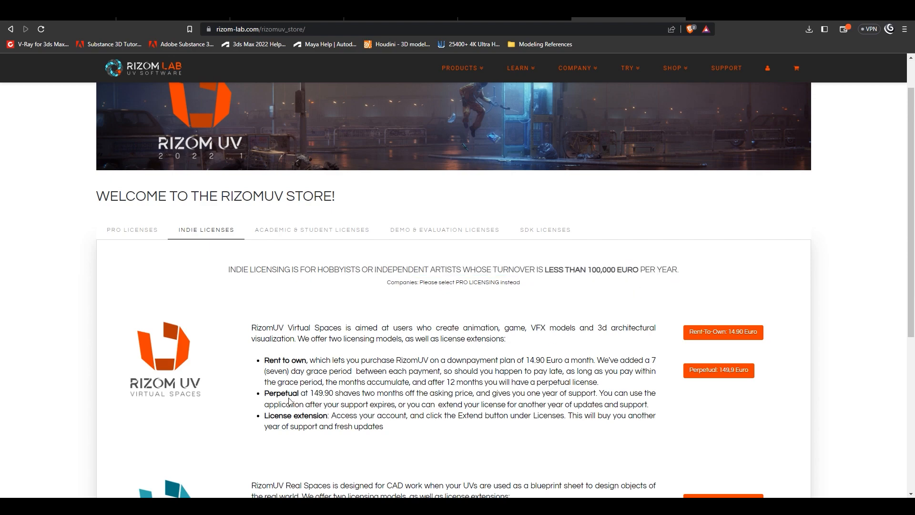
drag(266, 392, 298, 394)
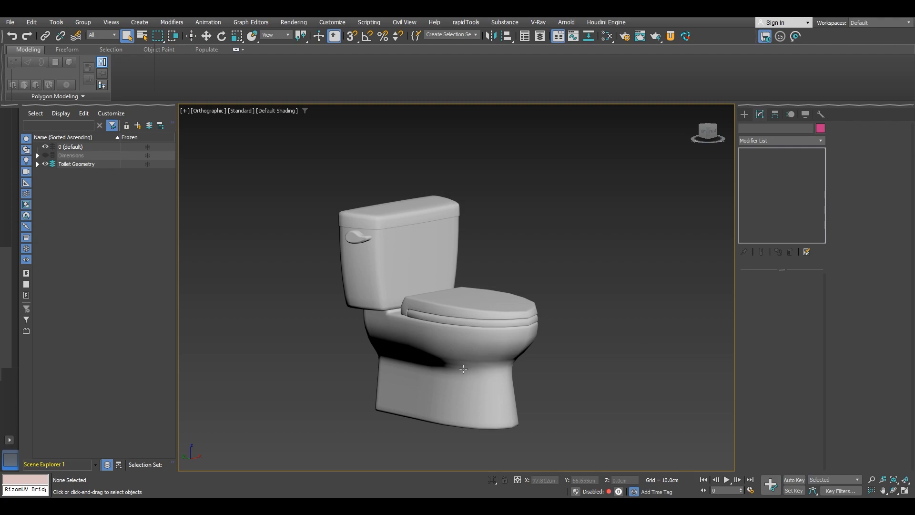
Step: Expand the Toilet Geometry layer and hide the toilet handle, lid, seat and tank, leaving only the bowl visible
click(464, 346)
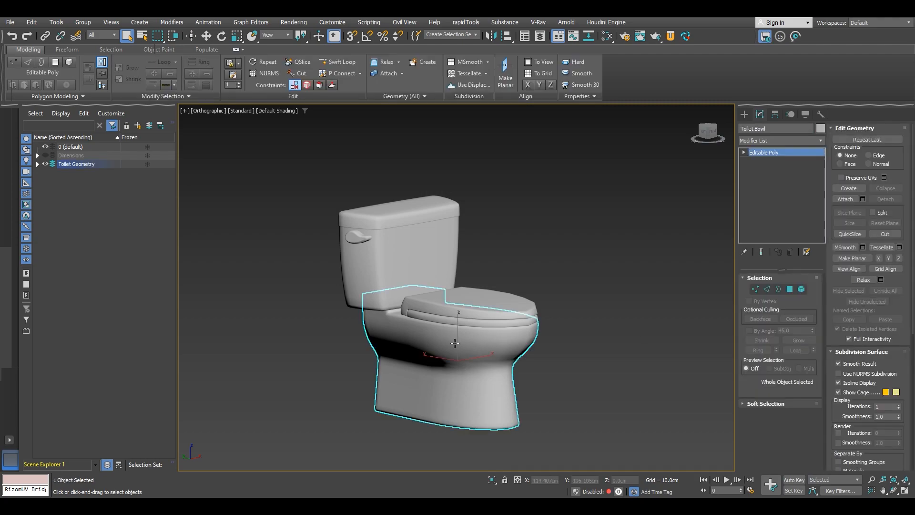
click(37, 164)
click(81, 181)
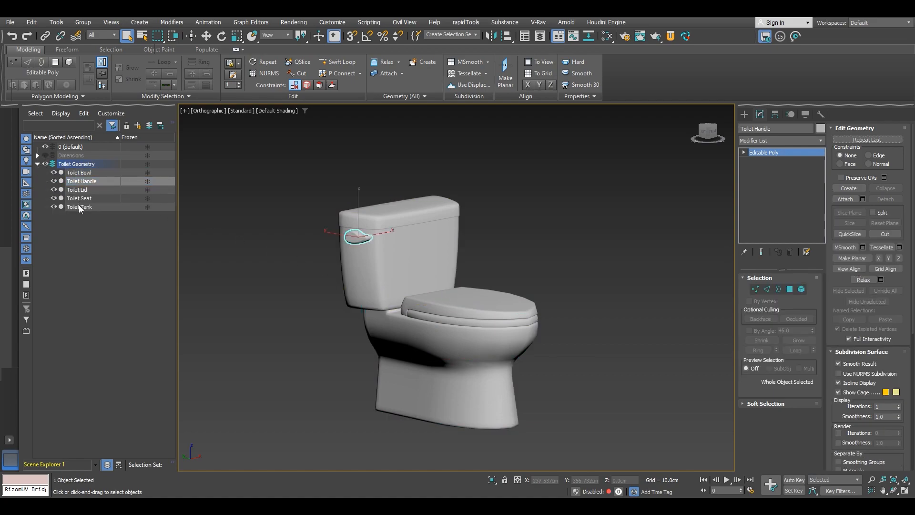
shift+click(79, 206)
click(52, 206)
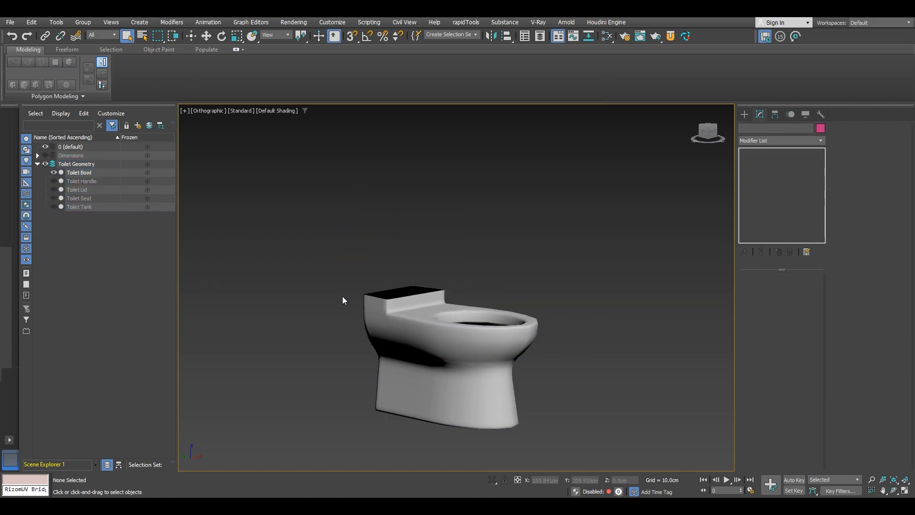
Step: Apply an Unwrap UVW modifier to the toilet bowl and examine its existing UV seams around the body
click(513, 312)
mouse_move(513, 312)
alt+middle_down()
mouse_move(514, 334)
mouse_move(514, 325)
alt+middle_up()
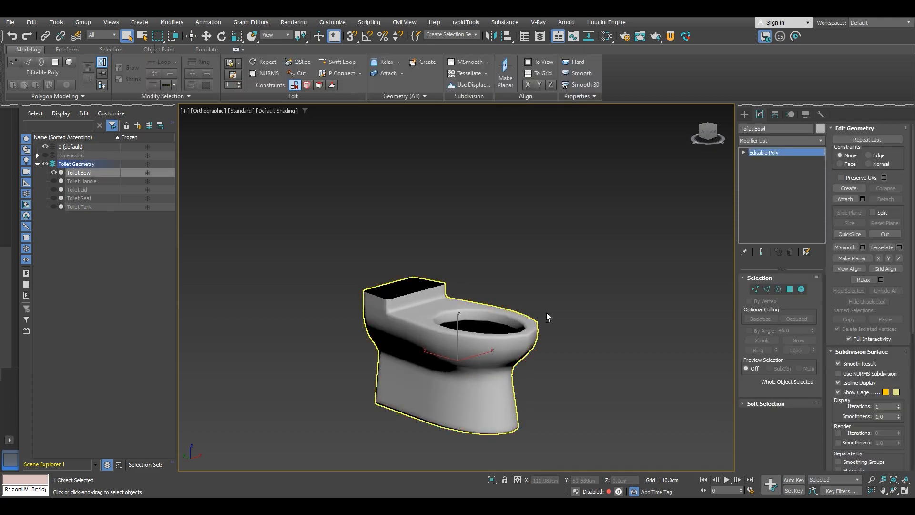
click(770, 141)
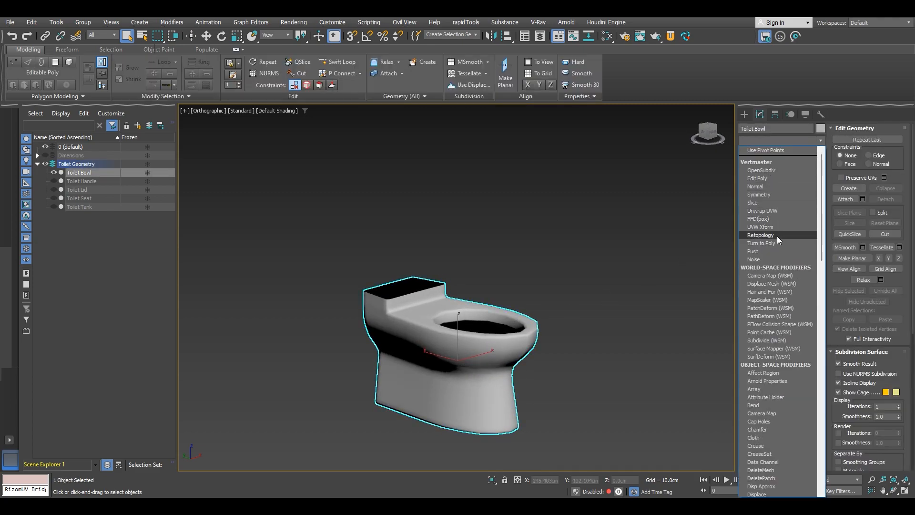
key(u)
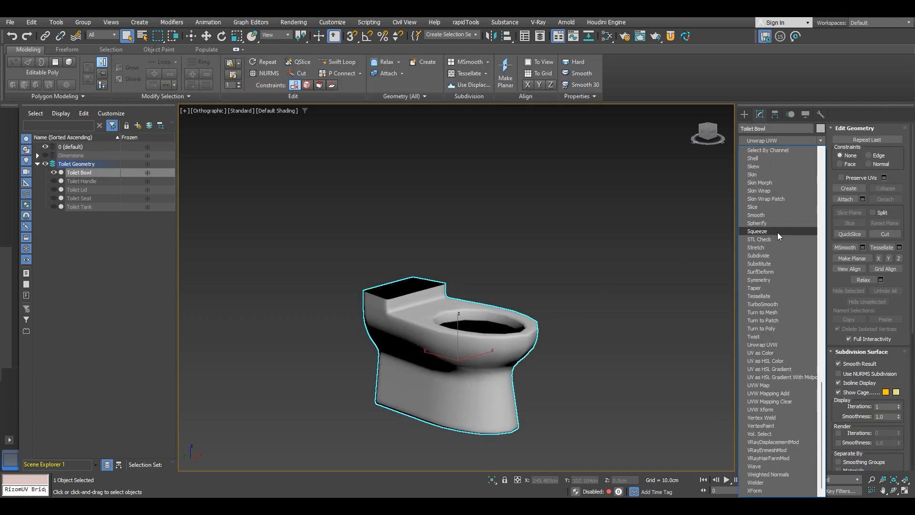
click(768, 345)
scroll(476, 360, up, 5)
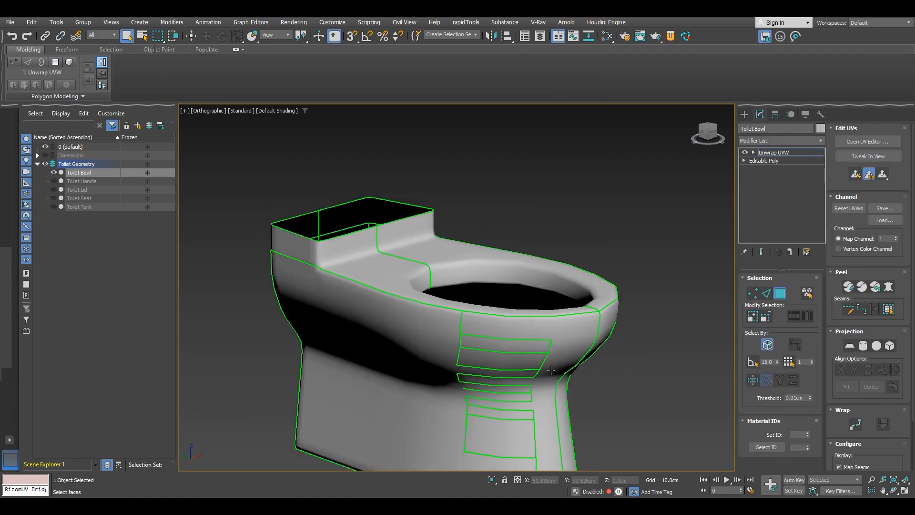
scroll(429, 352, down, 4)
alt+middle_drag(485, 362, 460, 356)
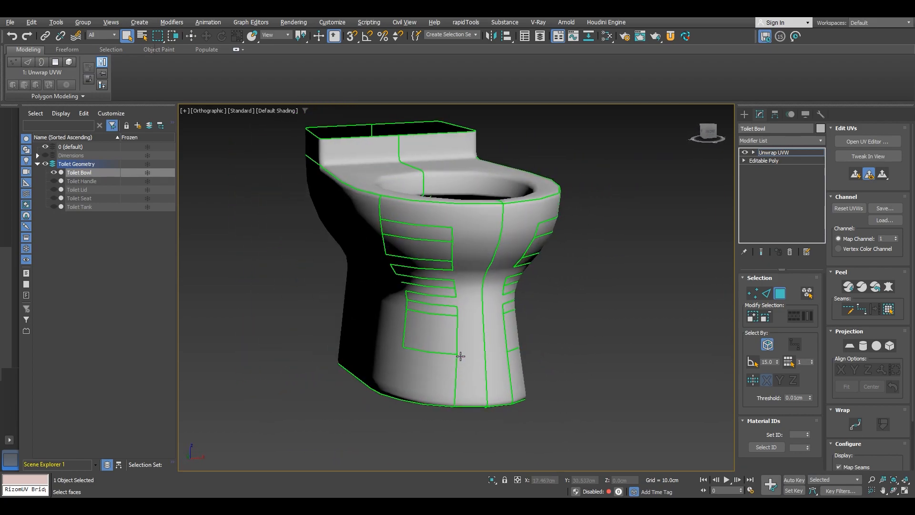
Step: Apply a UVW Mapping Clear modifier to the toilet bowl and convert it to Editable Poly
click(779, 142)
scroll(769, 286, up, 2)
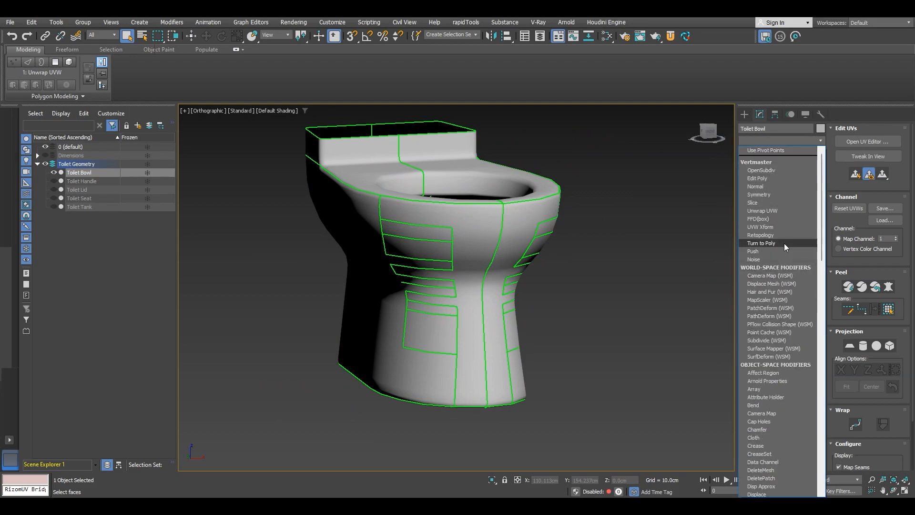
text(uv)
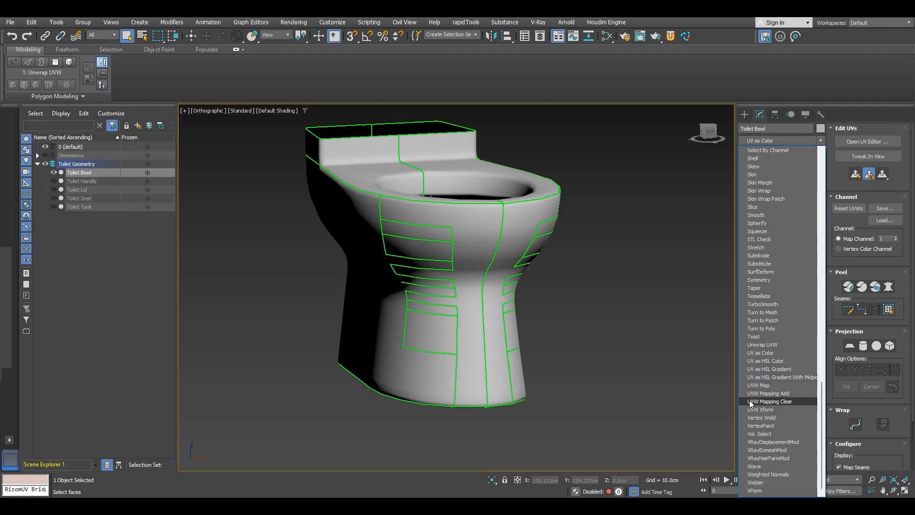
click(785, 402)
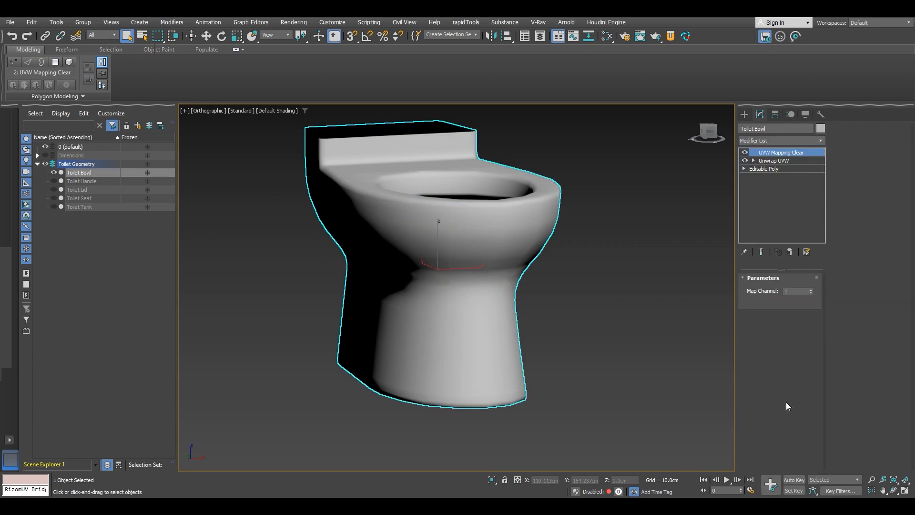
right_click(593, 221)
mouse_move(602, 342)
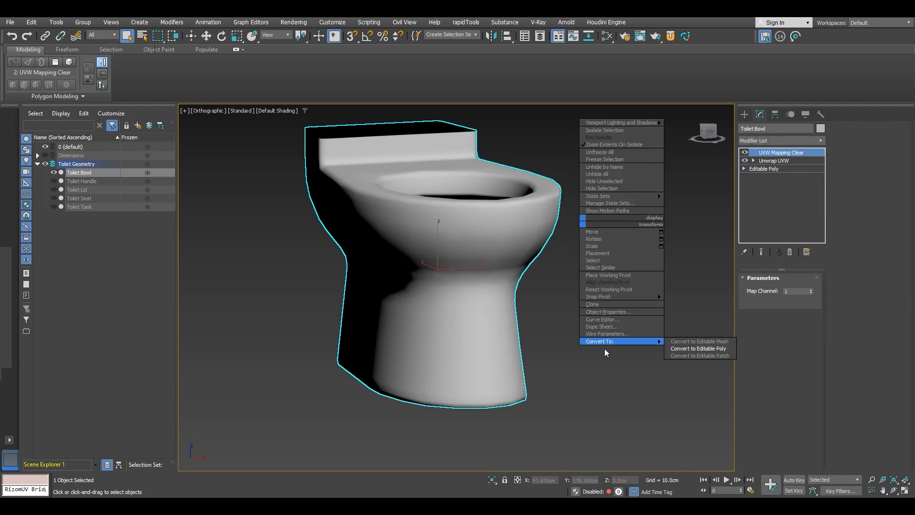
click(693, 350)
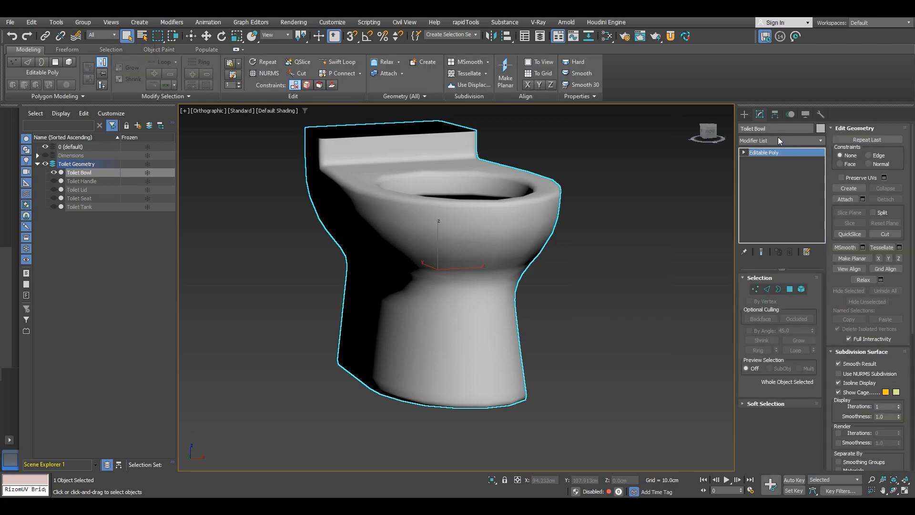
Step: Add a fresh Unwrap UVW modifier to the toilet bowl and open its UV layout in the UV Editor
click(778, 139)
click(779, 213)
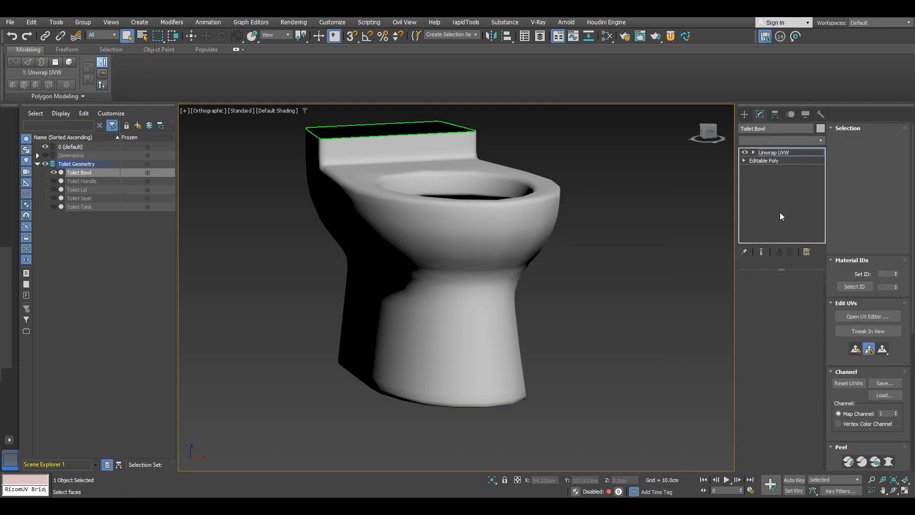
alt+middle_drag(446, 260, 536, 263)
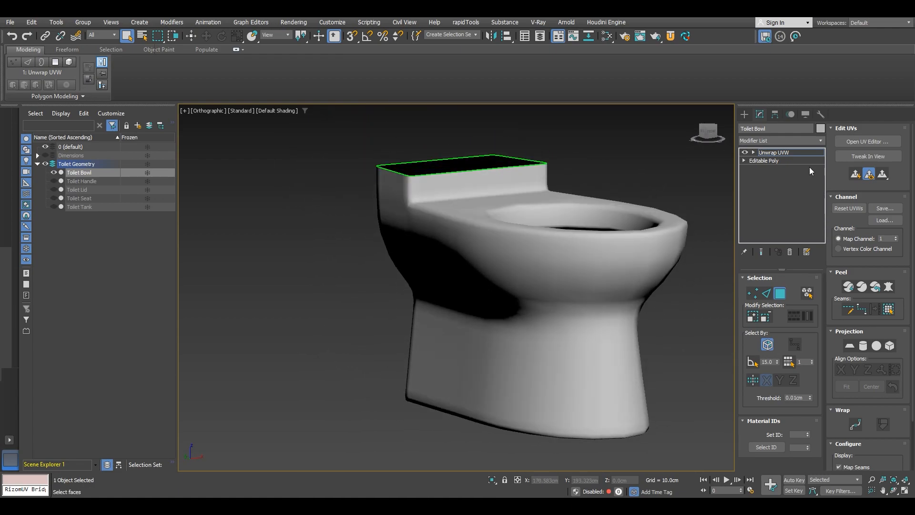
click(850, 142)
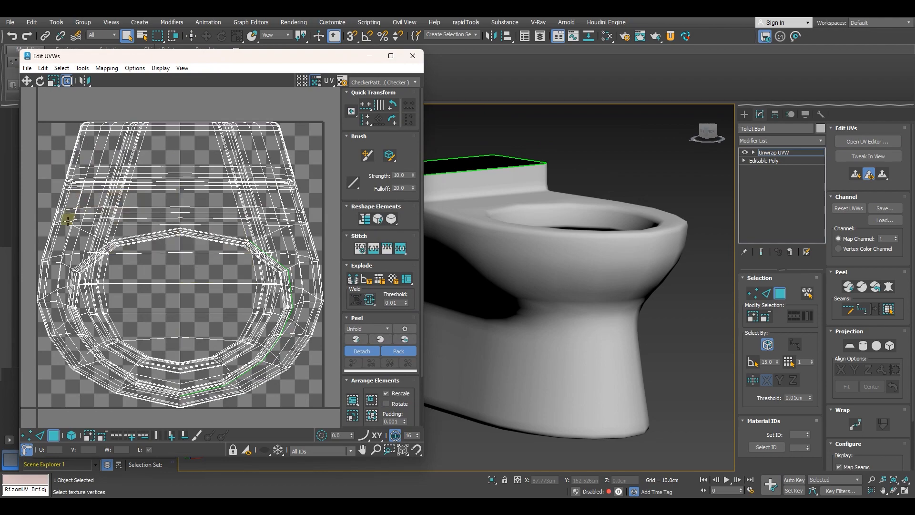
scroll(157, 244, down, 3)
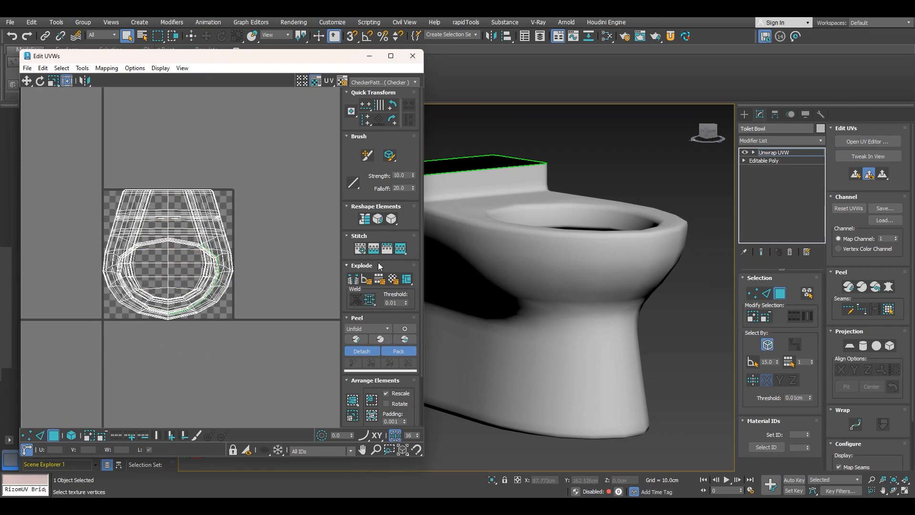
scroll(558, 252, up, 2)
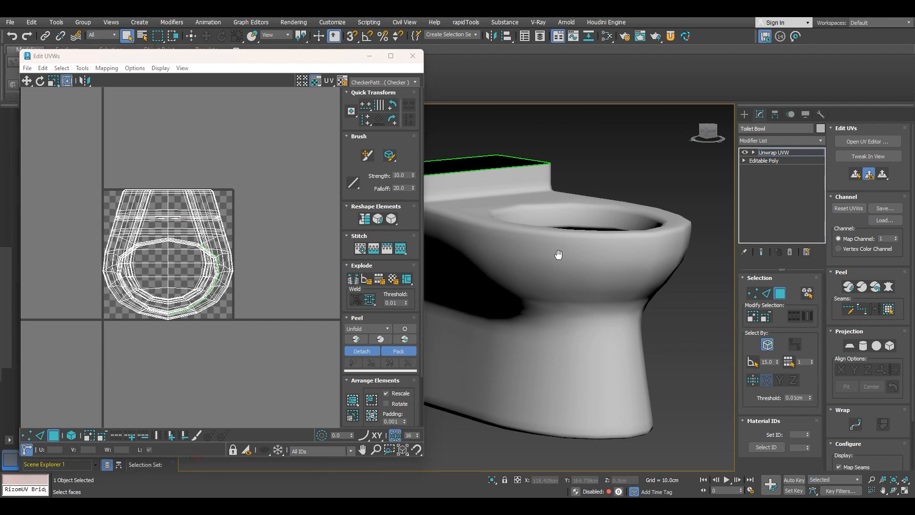
Step: Resize and reposition the UV Editor so the bowl stays in view, and display the model with edged faces
drag(424, 198, 342, 198)
middle_drag(504, 225, 458, 214)
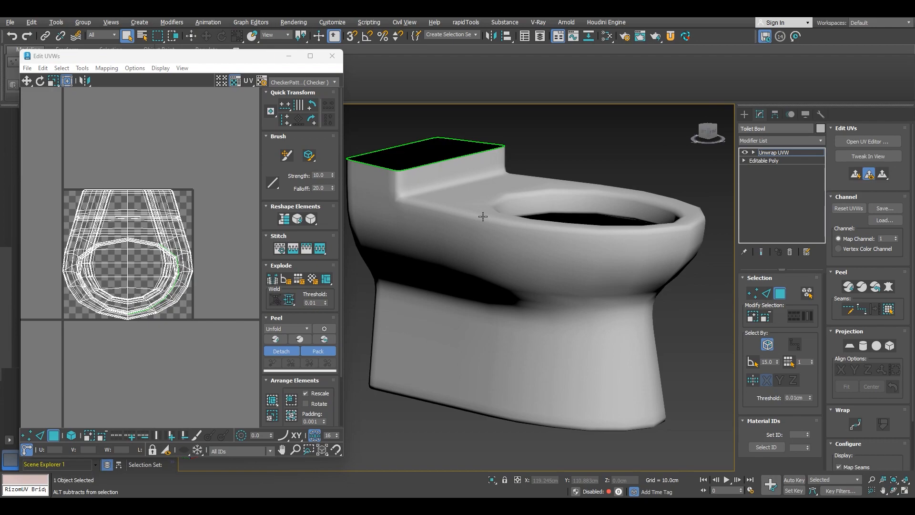
drag(270, 51, 248, 144)
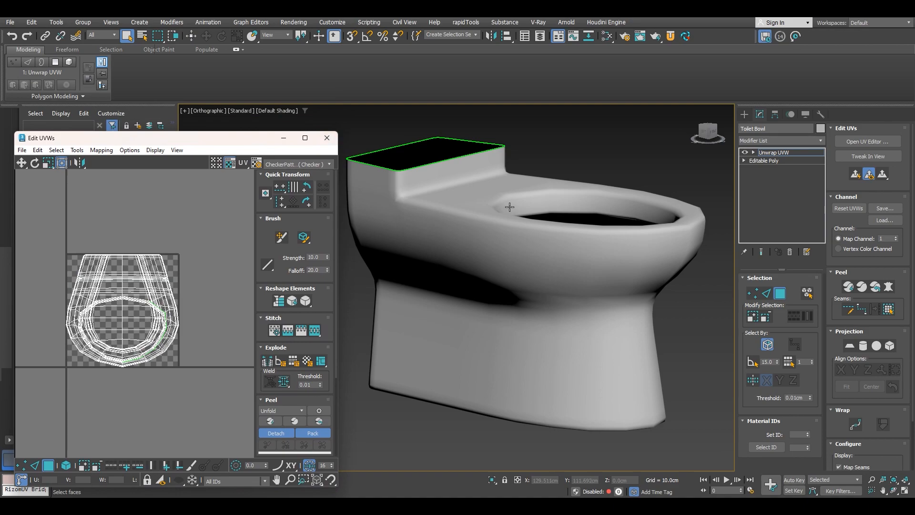
key(F4)
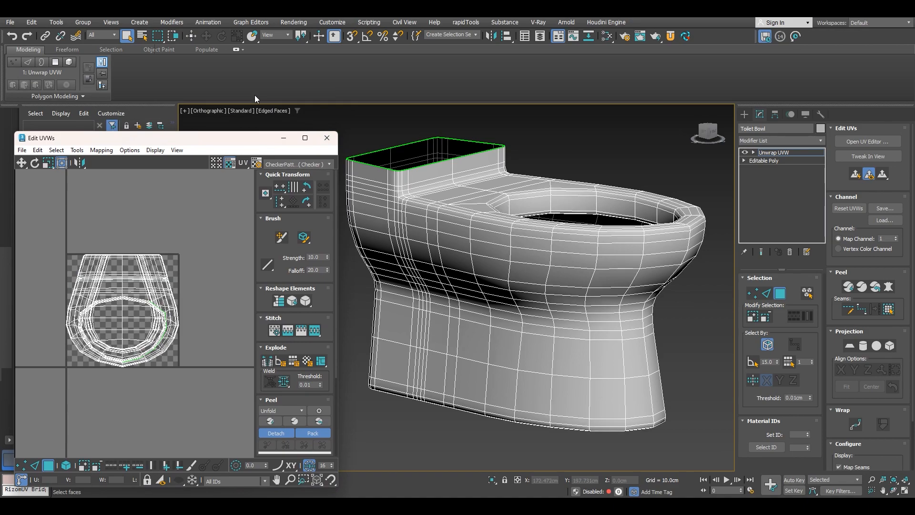
drag(236, 141, 227, 70)
drag(255, 413, 255, 472)
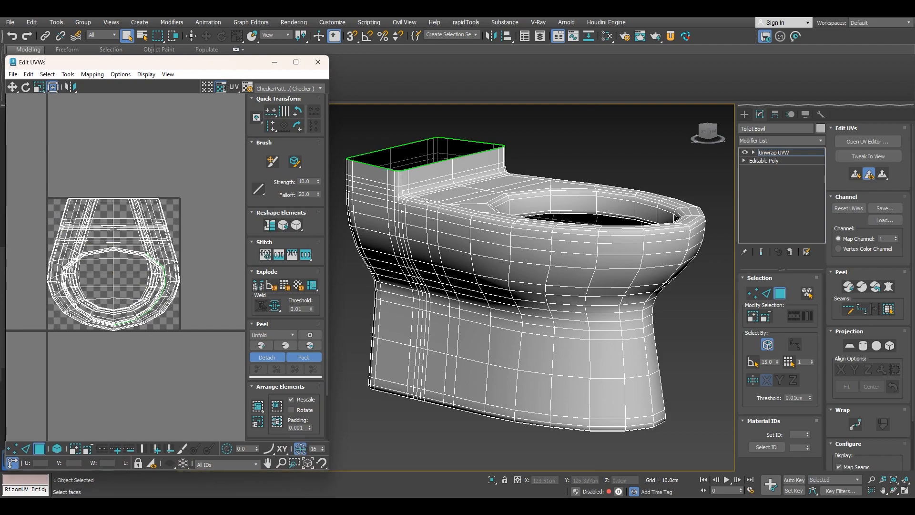
middle_drag(450, 218, 462, 218)
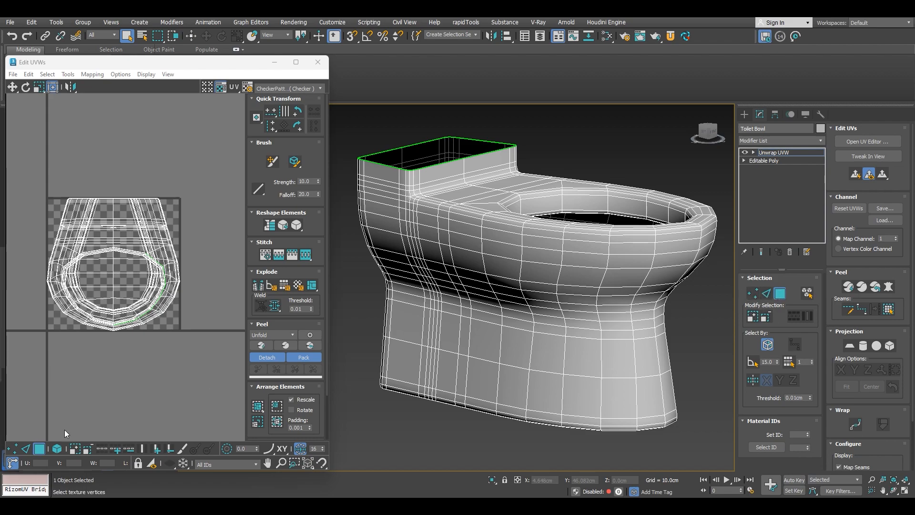
Step: Switch the UV selection to edges and select the edge loop around the base of the bowl
click(26, 449)
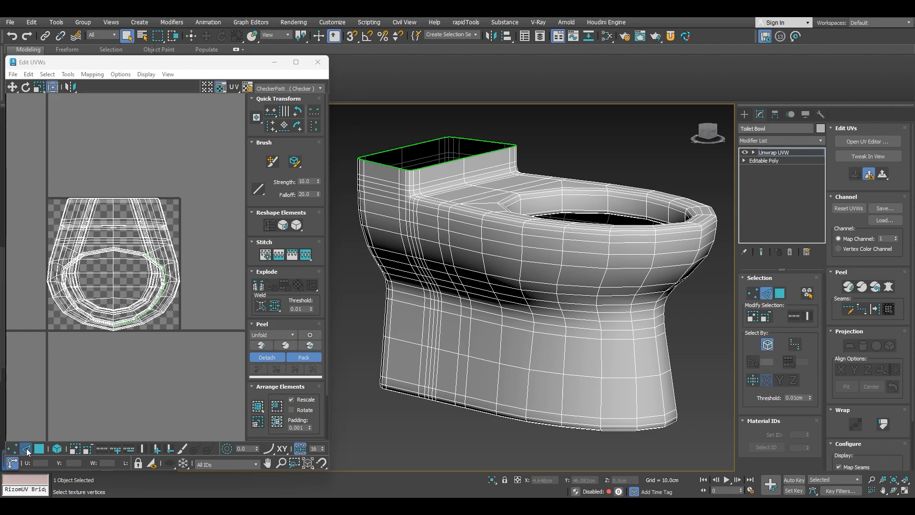
middle_drag(546, 247, 615, 273)
scroll(548, 252, up, 5)
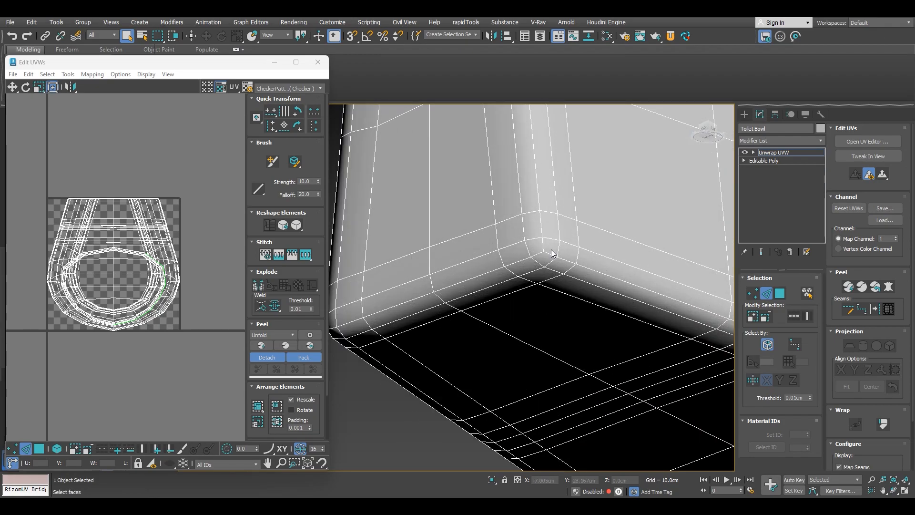
double_click(547, 253)
scroll(548, 253, down, 8)
alt+middle_drag(548, 252, 472, 252)
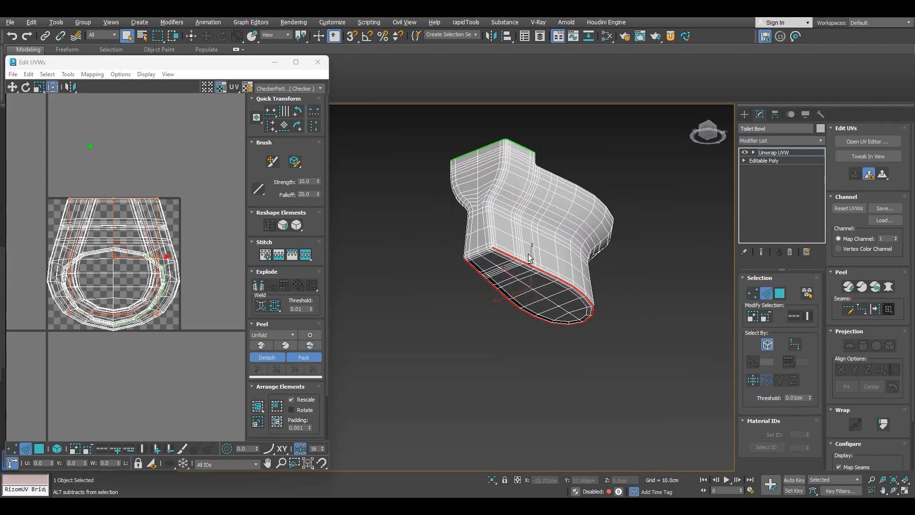
scroll(479, 250, up, 5)
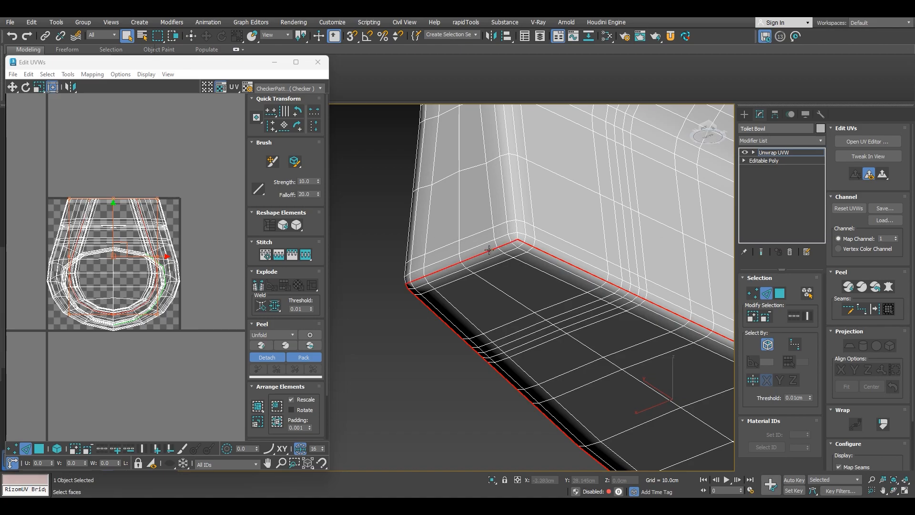
Step: Add the vertical edge loops along both rear corners of the bowl to the selection and break the UVs along the selected edges
scroll(496, 248, down, 5)
alt+middle_drag(502, 246, 582, 256)
scroll(660, 253, up, 5)
ctrl+click(672, 247)
scroll(673, 247, down, 5)
alt+middle_drag(673, 247, 462, 291)
scroll(462, 290, up, 5)
ctrl+click(440, 268)
scroll(441, 267, down, 5)
alt+middle_drag(494, 237, 645, 293)
scroll(564, 290, down, 5)
click(647, 295)
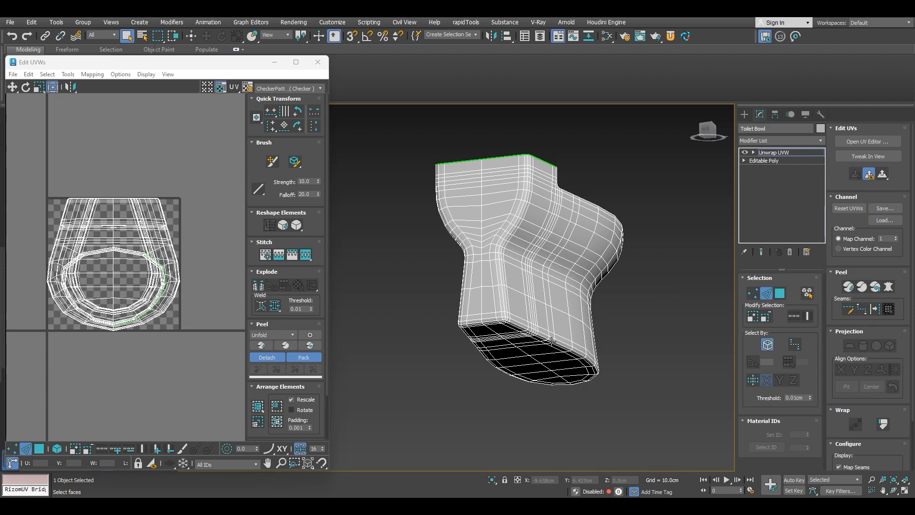
key(ctrl+z)
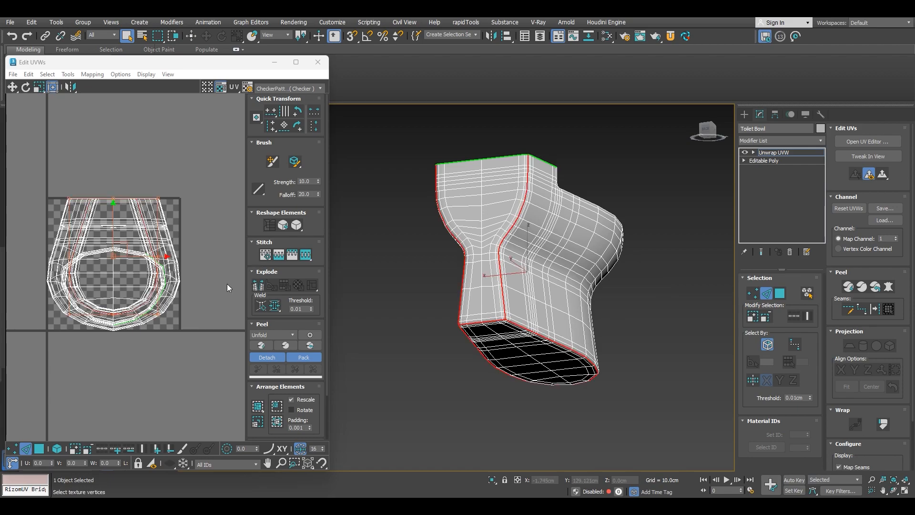
click(258, 285)
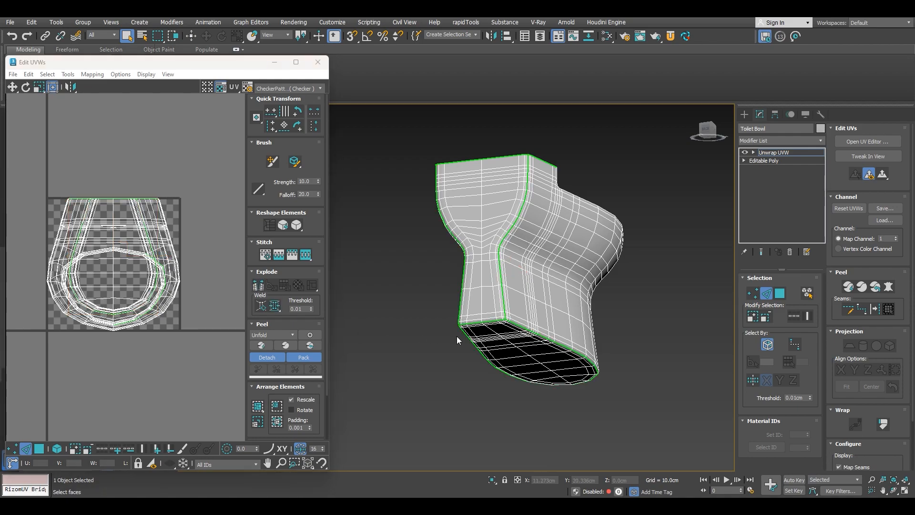
Step: Select the edge loop along the outer top rim of the bowl and add the vertical edge at one front corner of the raised rear ledge
scroll(509, 322, up, 5)
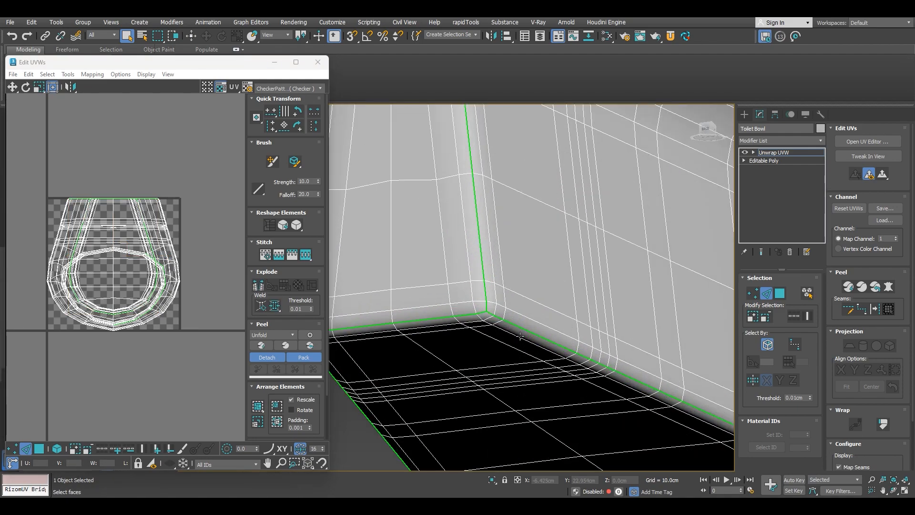
scroll(485, 321, down, 5)
alt+middle_drag(488, 305, 628, 304)
mouse_move(464, 218)
alt+middle_down()
mouse_move(543, 251)
mouse_move(459, 204)
alt+middle_up()
scroll(458, 205, up, 8)
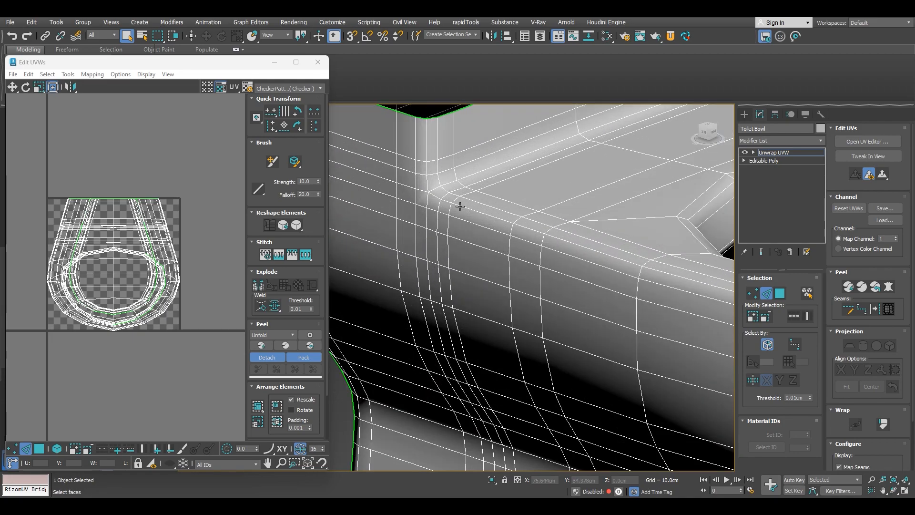
double_click(464, 205)
scroll(569, 238, down, 8)
alt+middle_drag(520, 234, 478, 204)
scroll(644, 193, up, 8)
ctrl+click(636, 210)
scroll(565, 217, down, 8)
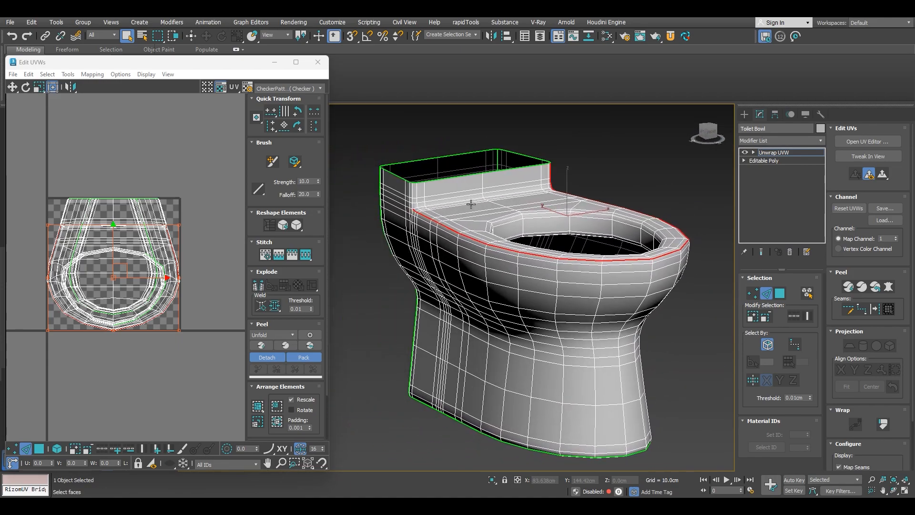
Step: Add the vertical edge loop at the other front corner of the raised ledge and break the UVs along the selected edges
scroll(479, 205, up, 8)
ctrl+double_click(451, 218)
scroll(458, 216, down, 5)
middle_drag(538, 224, 510, 225)
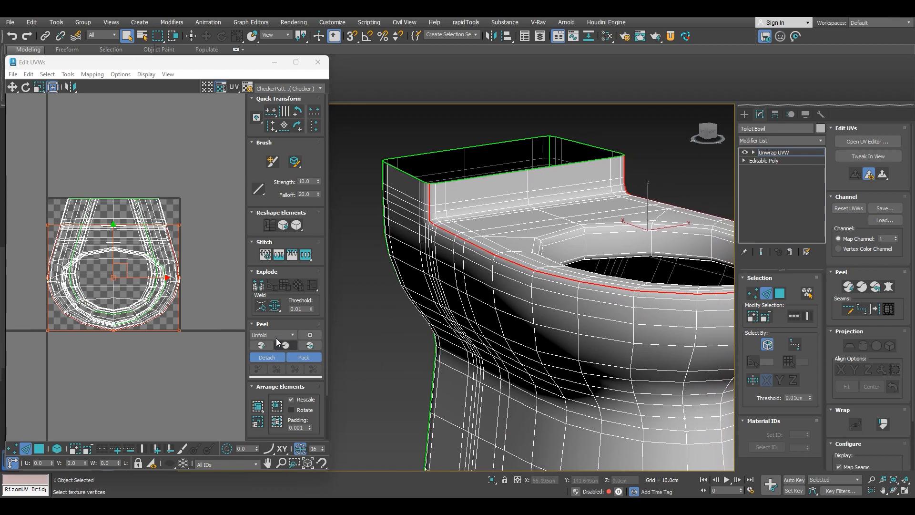
click(258, 286)
Step: Select the upper and lower edge loops around the bowl's inner opening and break the UVs along them
scroll(525, 243, down, 6)
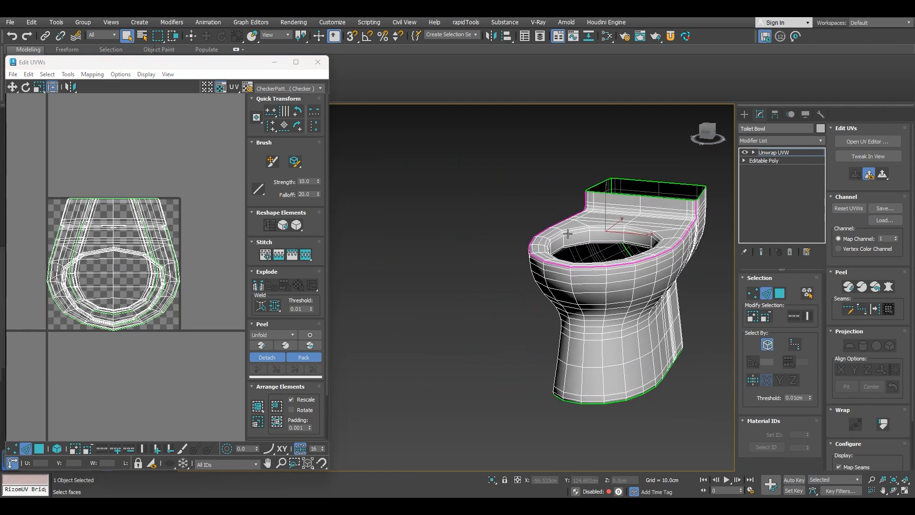
scroll(561, 233, up, 6)
double_click(530, 211)
alt+middle_drag(530, 211, 584, 232)
scroll(476, 225, up, 6)
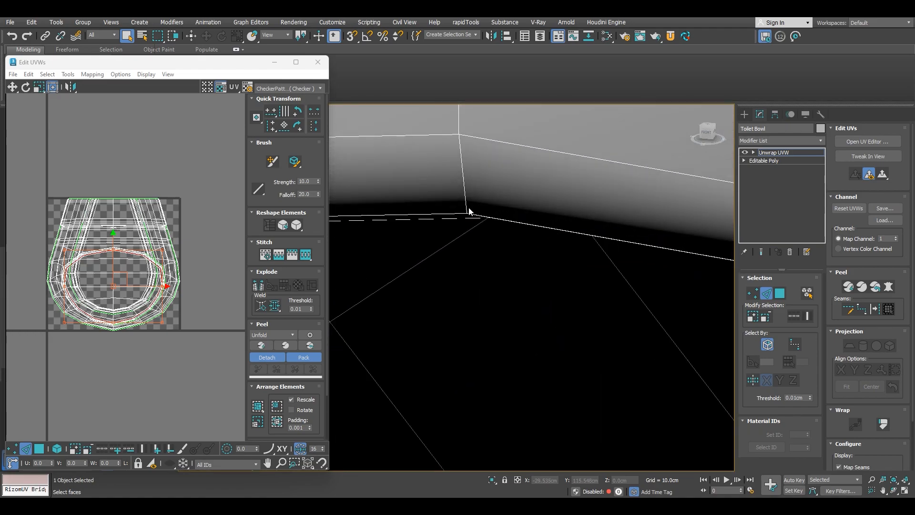
ctrl+click(454, 214)
scroll(454, 214, down, 8)
alt+middle_drag(450, 221, 602, 227)
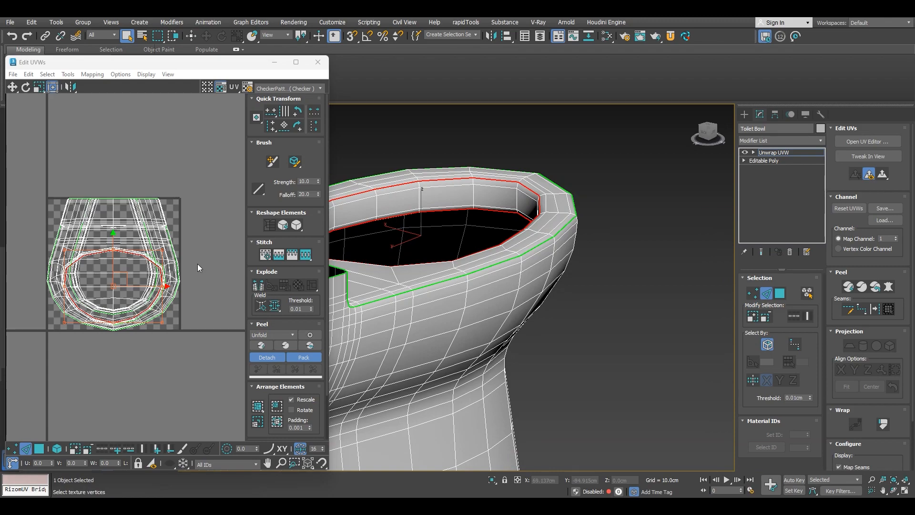
click(259, 288)
alt+middle_drag(506, 215, 529, 200)
scroll(526, 190, up, 3)
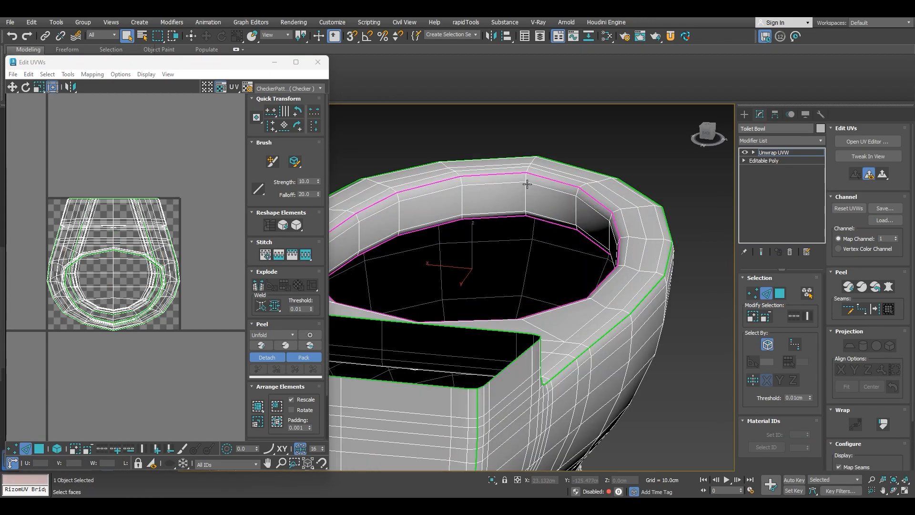
click(526, 189)
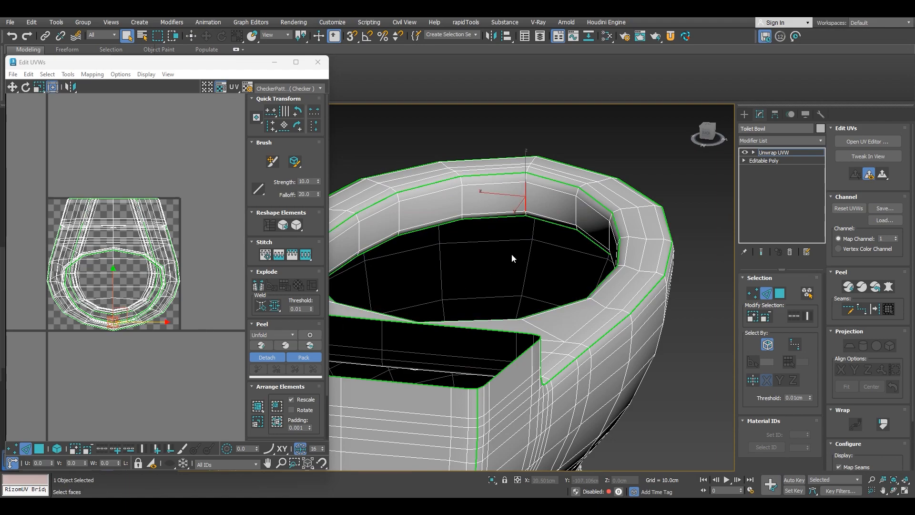
scroll(528, 187, up, 5)
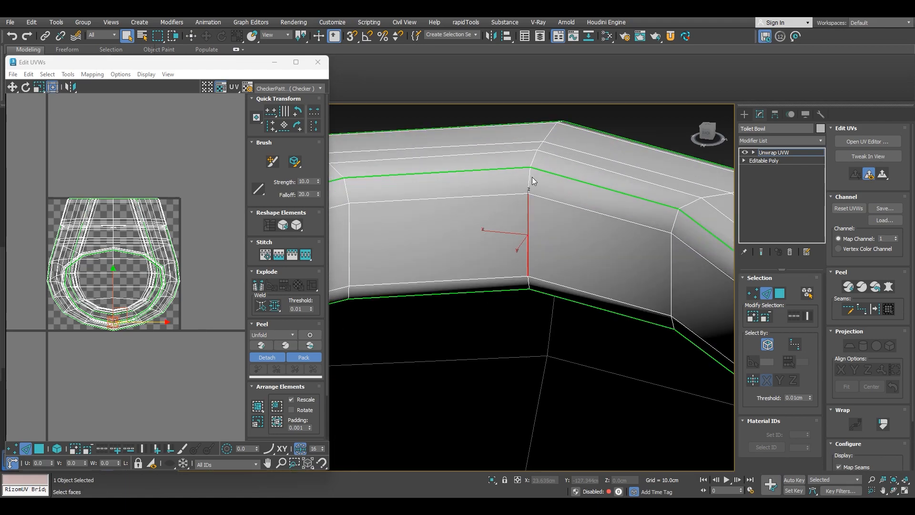
double_click(527, 188)
scroll(551, 307, down, 5)
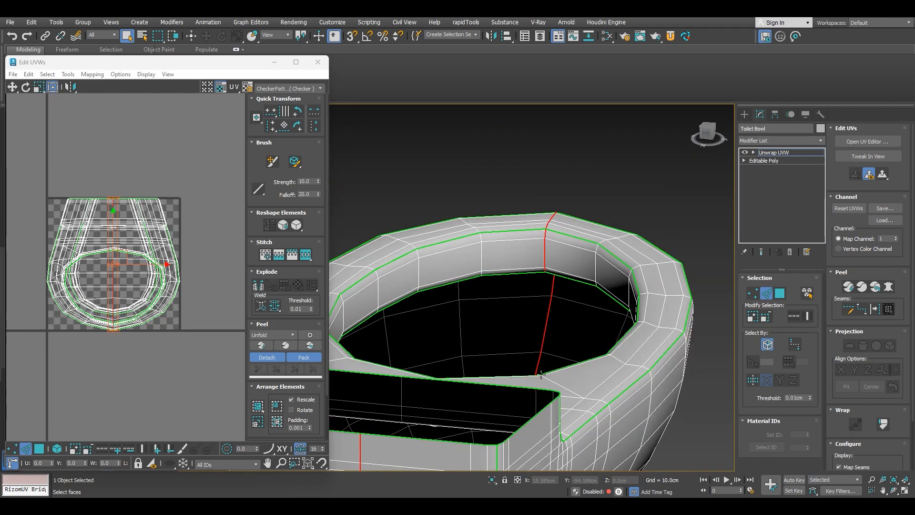
scroll(553, 348, down, 3)
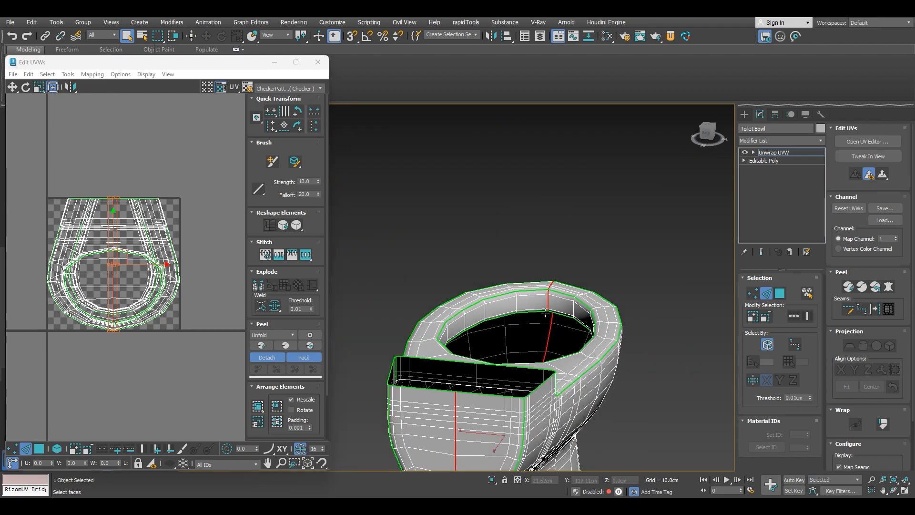
scroll(562, 286, up, 3)
click(579, 249)
Step: Select the vertical edge at the front of the inner wall, extend it between the two opening seams, and break the UVs there
scroll(519, 310, up, 6)
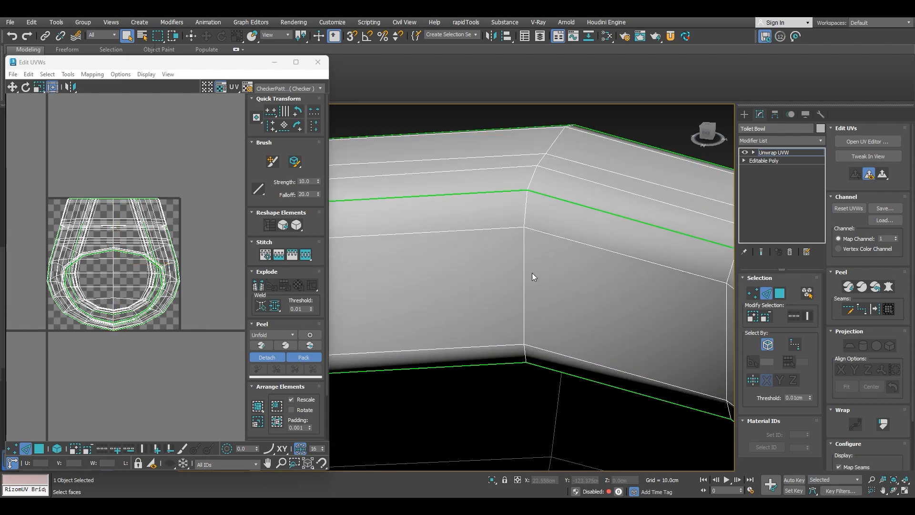
click(523, 280)
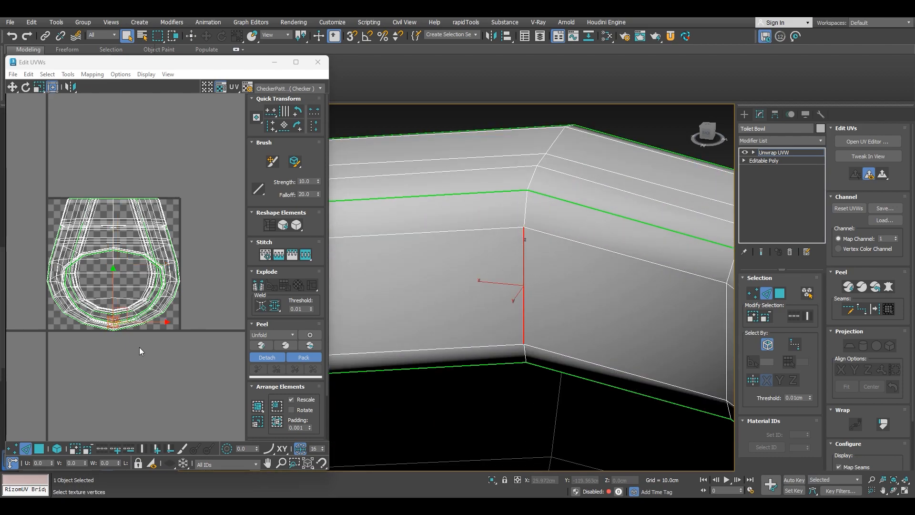
click(102, 450)
click(257, 285)
click(183, 351)
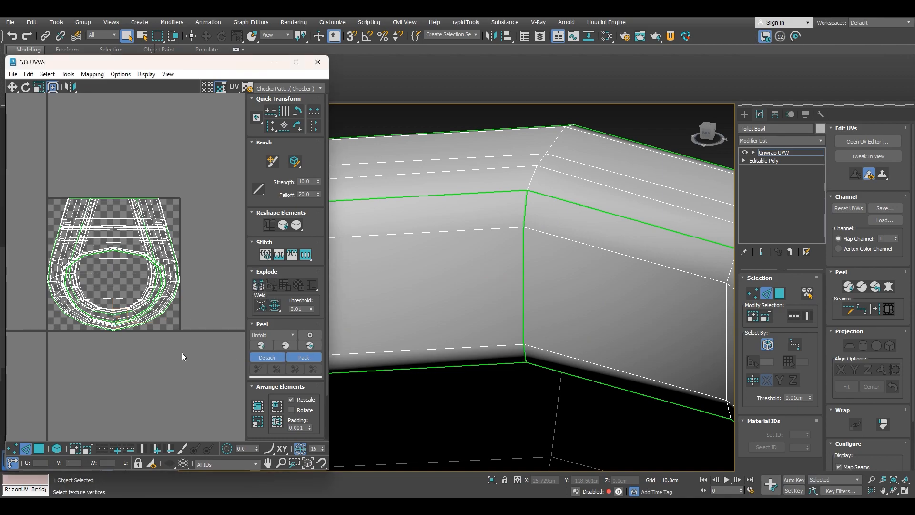
click(305, 358)
click(302, 358)
click(261, 353)
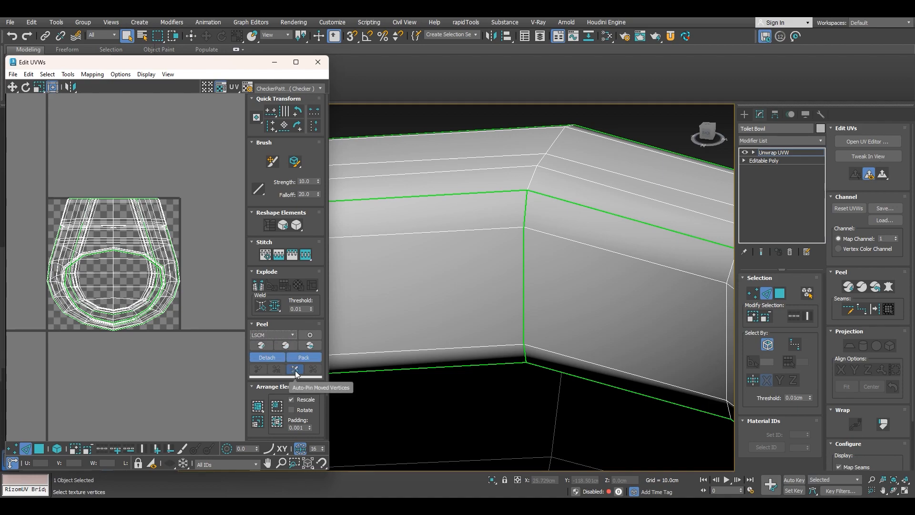
Step: Peel the bowl's UVs with the Unfold method and inspect the packed shells
click(273, 335)
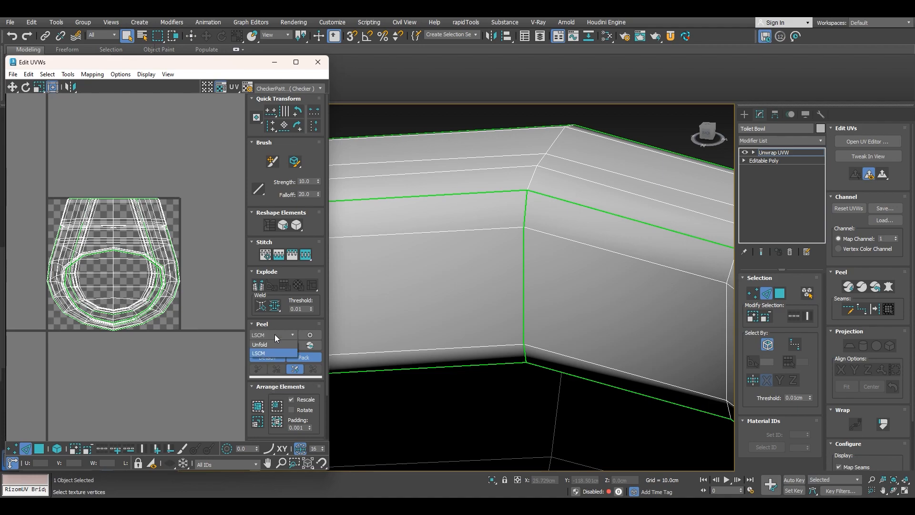
click(272, 346)
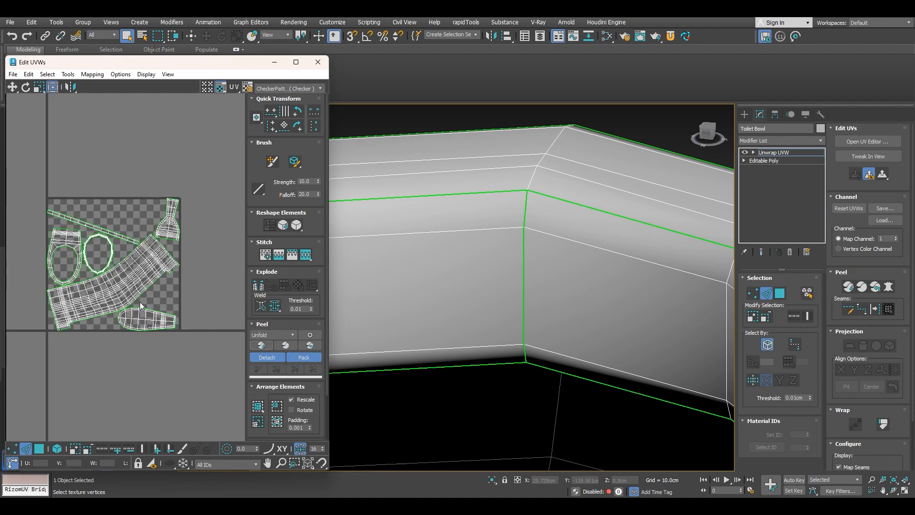
scroll(107, 294, up, 4)
middle_drag(94, 284, 117, 301)
scroll(118, 301, down, 2)
scroll(133, 298, up, 1)
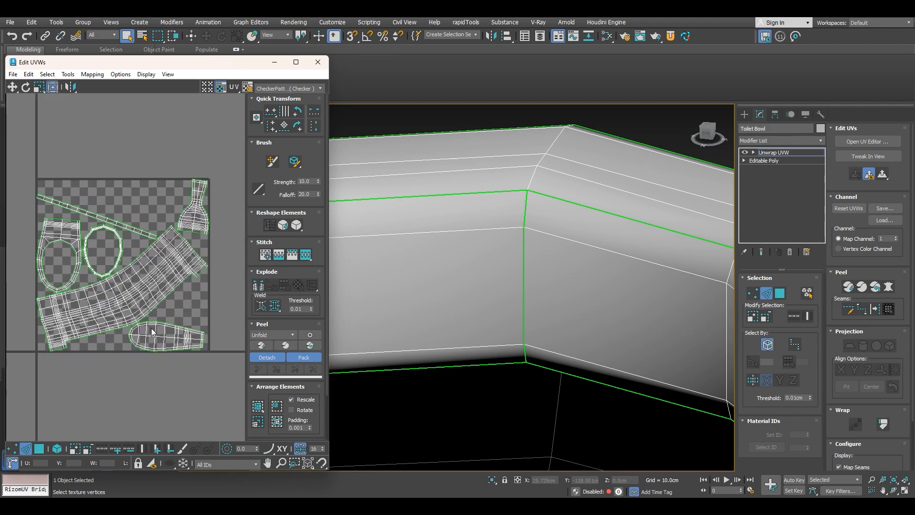
scroll(180, 336, up, 3)
scroll(182, 335, down, 4)
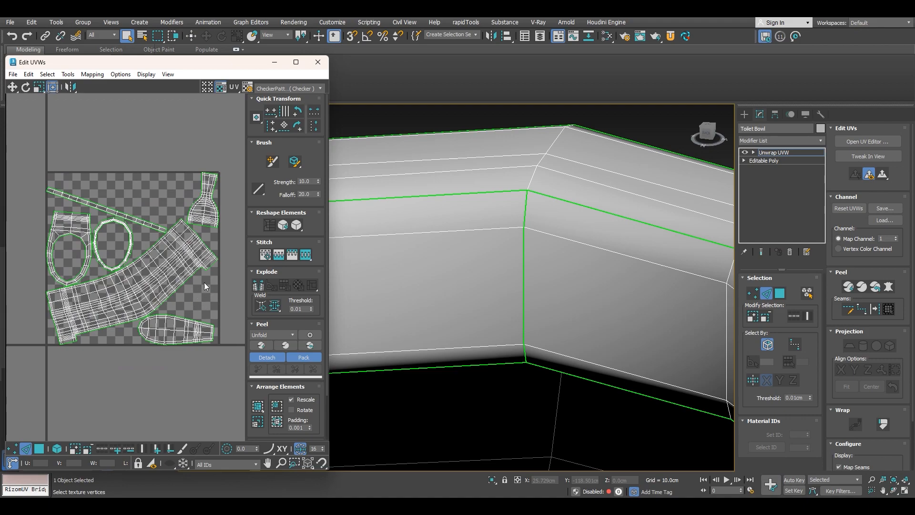
scroll(204, 287, down, 2)
Step: Display the UV_Checker.png texture on the bowl and inspect the mapping from several sides
click(285, 88)
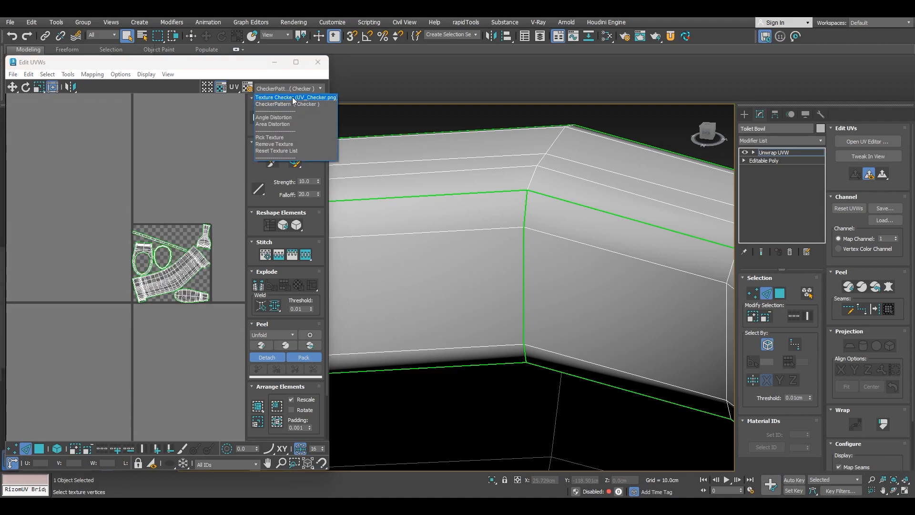
click(293, 96)
scroll(370, 188, down, 8)
alt+middle_drag(439, 211, 485, 234)
alt+middle_drag(379, 249, 400, 212)
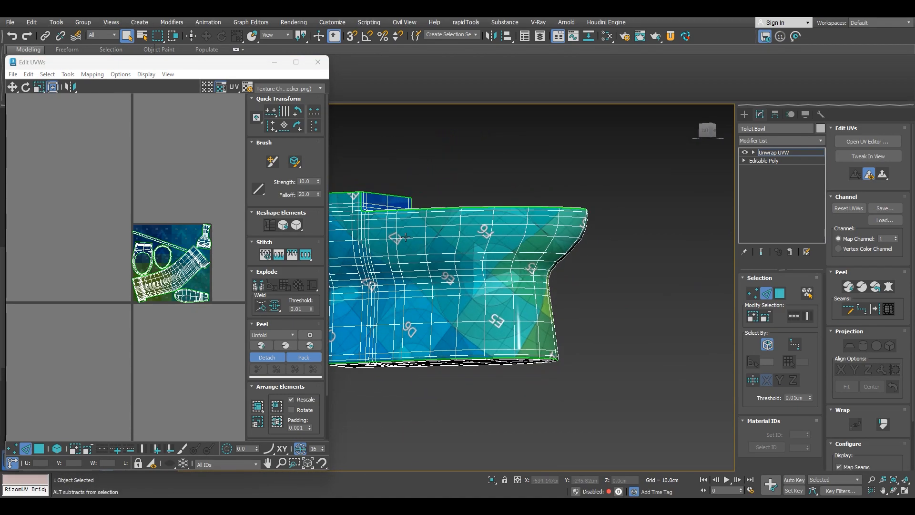
alt+middle_drag(512, 320, 432, 295)
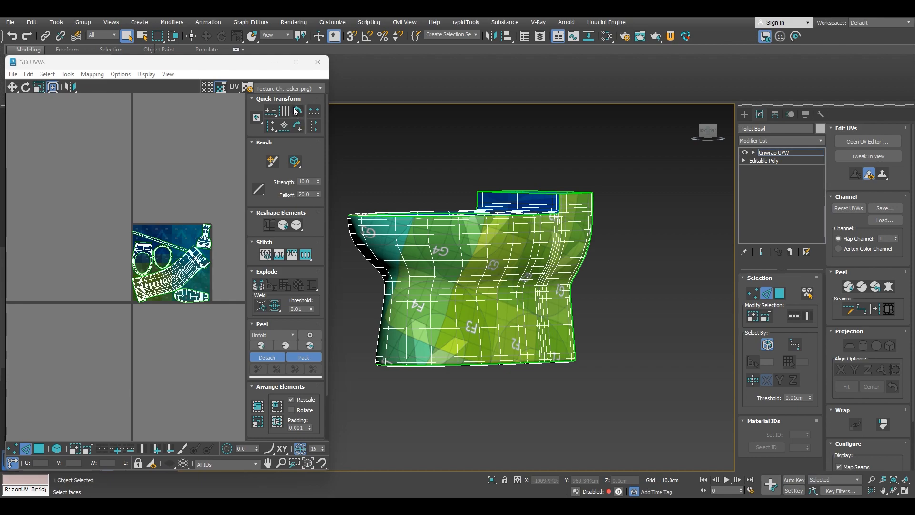
Step: Display the CheckerPattern texture on the bowl and inspect the squares around its sides
click(288, 88)
click(278, 144)
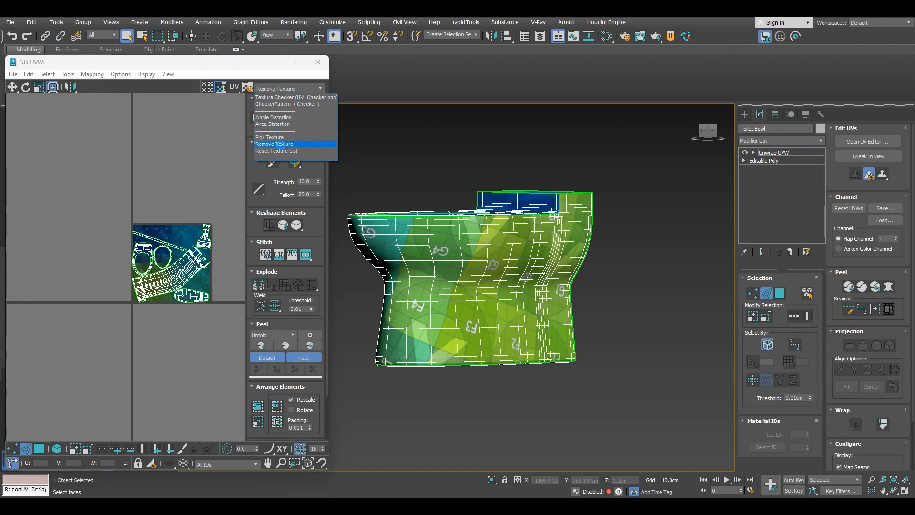
click(286, 88)
click(278, 104)
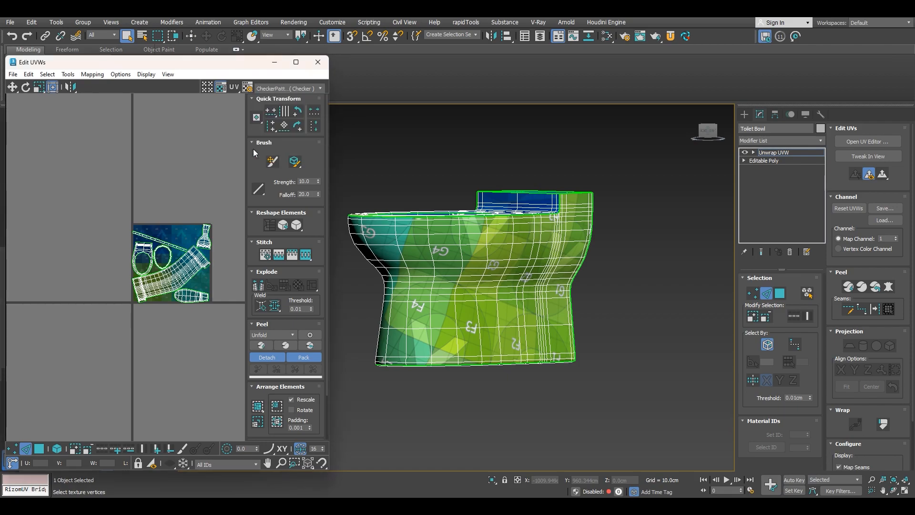
alt+middle_drag(422, 268, 442, 193)
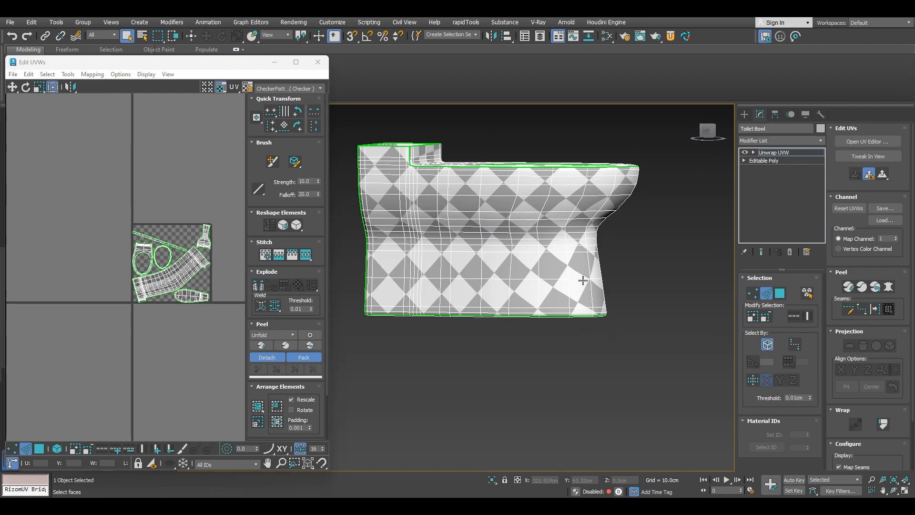
alt+middle_drag(583, 280, 313, 137)
click(275, 87)
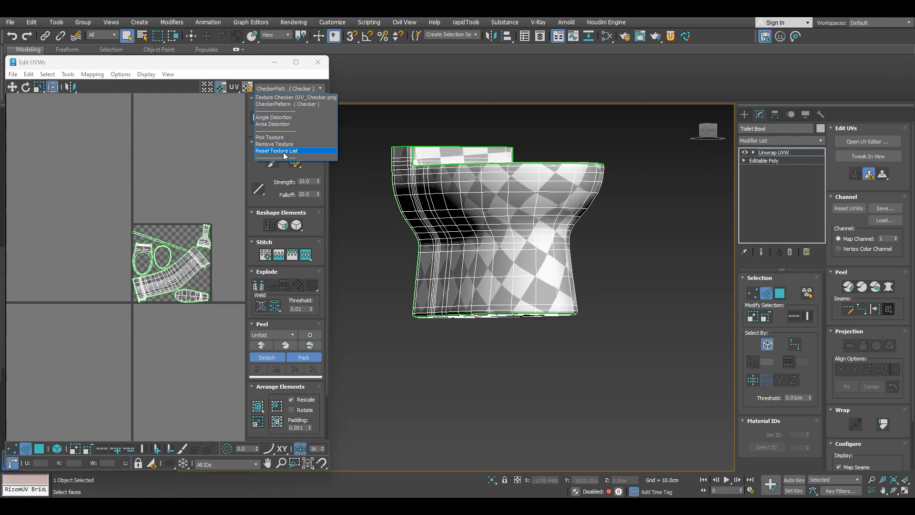
click(176, 133)
Step: Select the large outer body shell in polygon mode and rotate it until the checker squares run level on the bowl's front
alt+middle_drag(442, 210, 588, 233)
scroll(202, 282, up, 4)
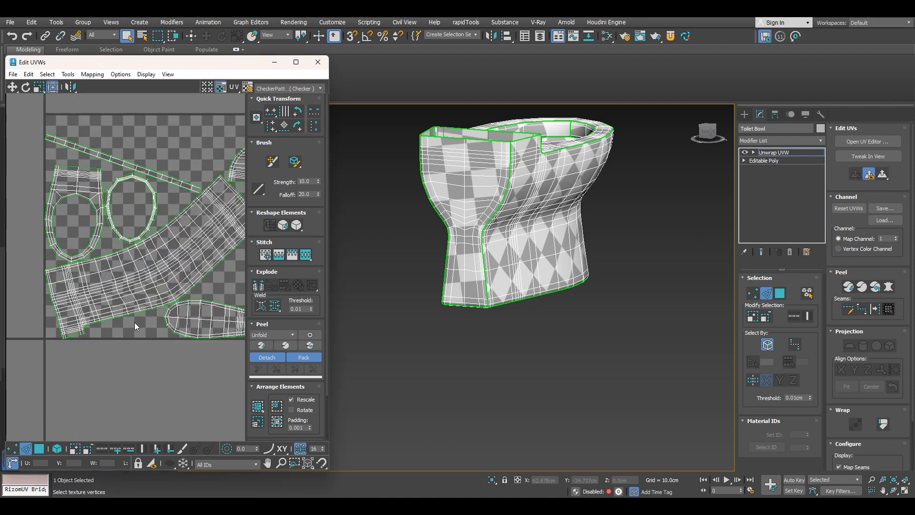
click(39, 449)
click(115, 304)
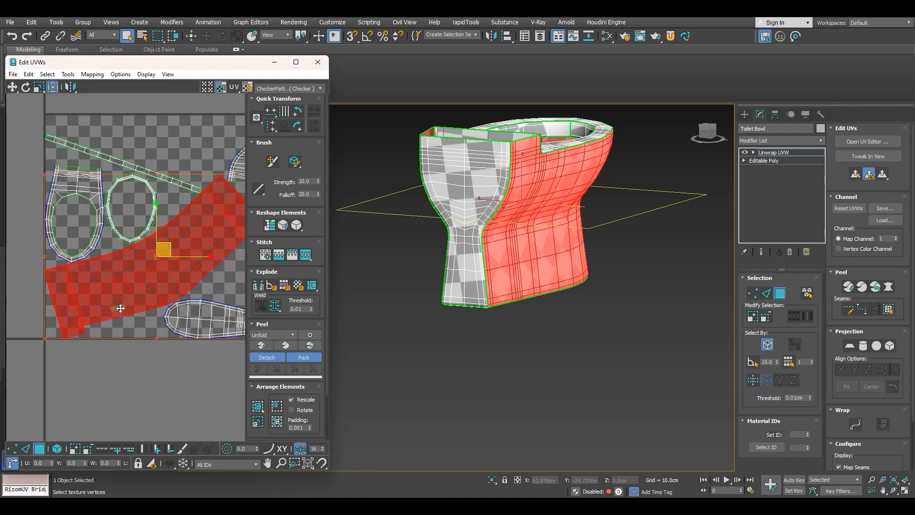
drag(156, 174, 91, 375)
alt+middle_drag(524, 272, 531, 229)
scroll(541, 196, up, 5)
scroll(532, 224, down, 2)
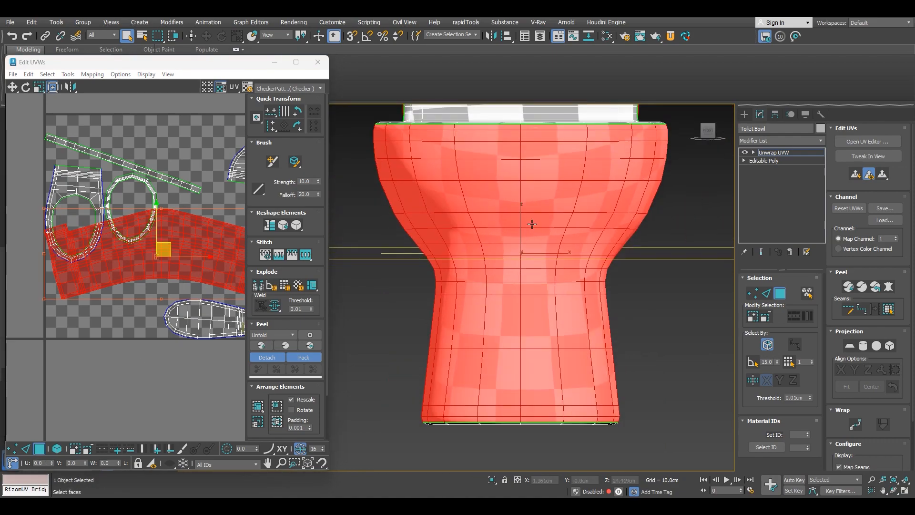
Step: Rotate the elongated base underside shell to vertical and straighten the shell of the bowl's top rim
drag(162, 306, 210, 292)
click(192, 315)
click(133, 226)
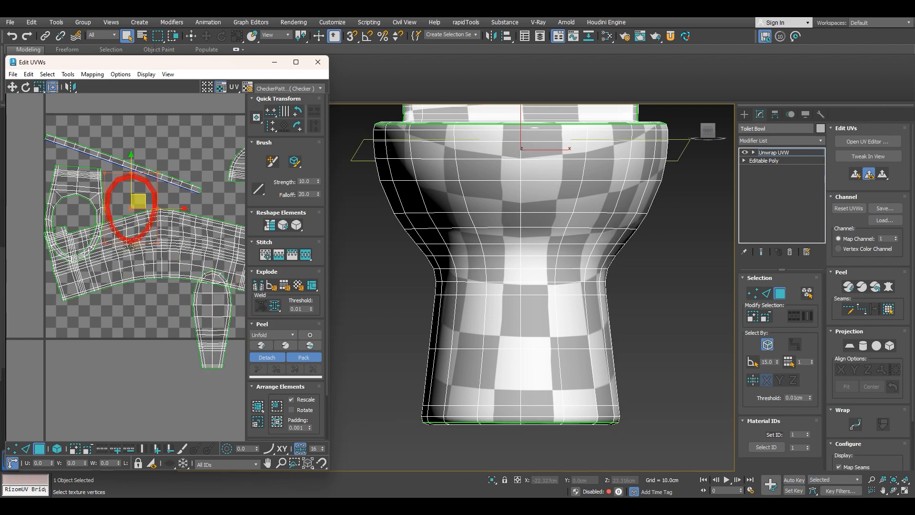
click(91, 193)
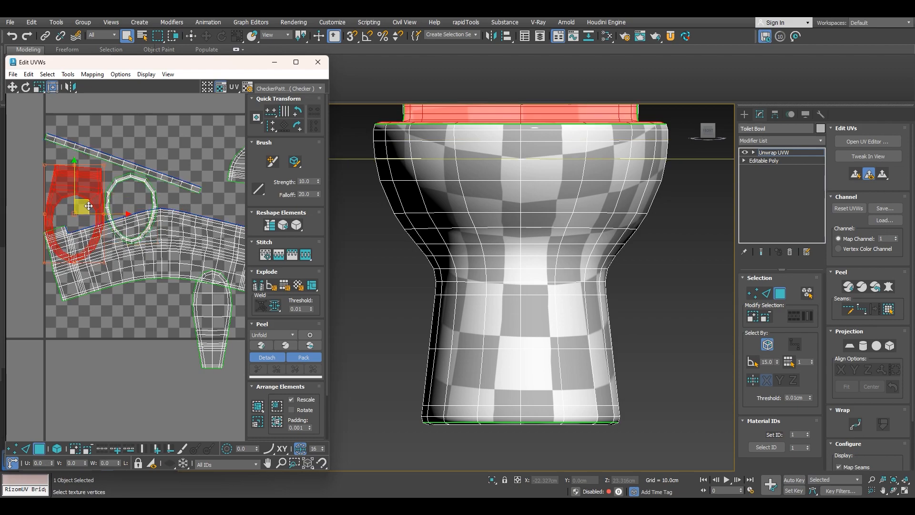
drag(78, 262, 78, 262)
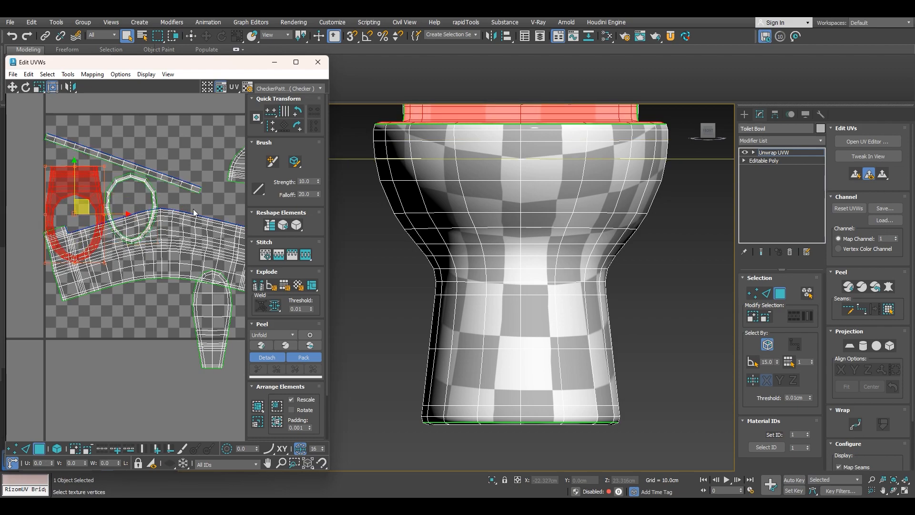
Step: Rotate the thin inner-wall strip shell to horizontal and straighten the flared rear panel shell upright
middle_drag(195, 206, 153, 219)
click(148, 200)
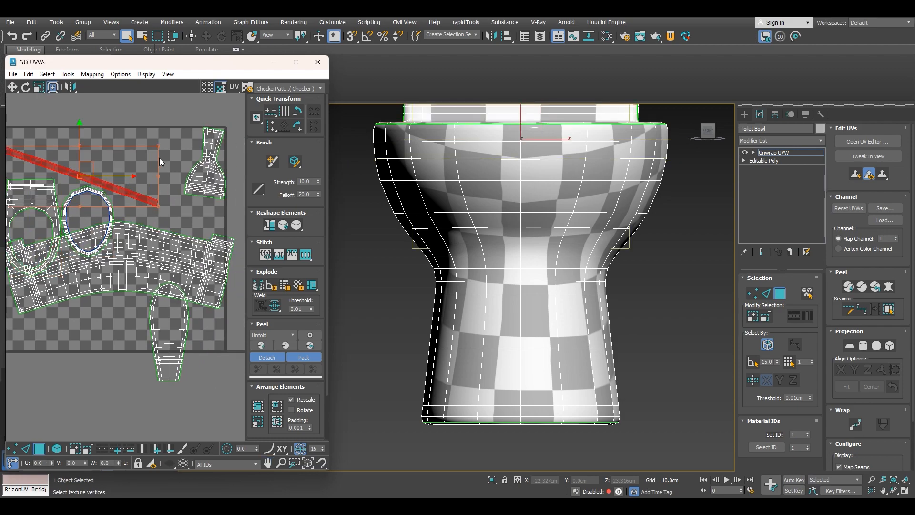
drag(160, 173, 162, 149)
click(199, 185)
drag(202, 128, 217, 230)
middle_drag(119, 296, 161, 286)
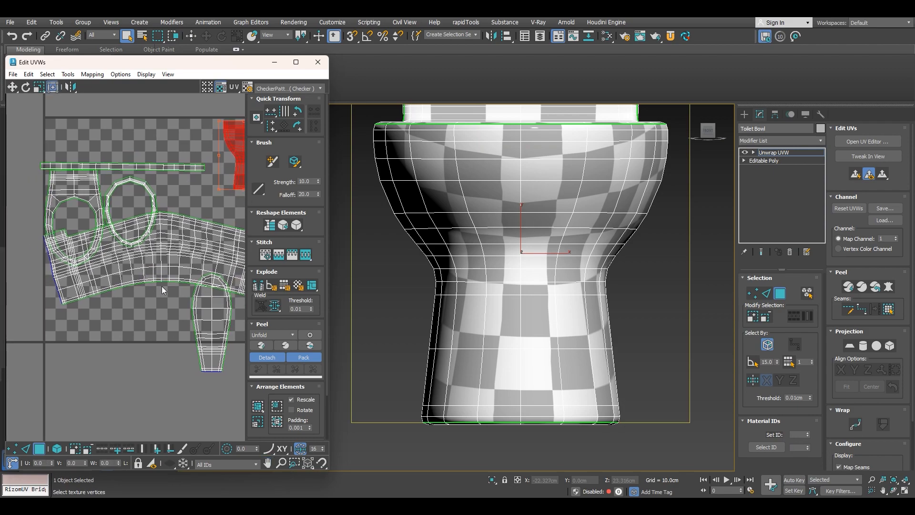
Step: Move the flared rear panel shell slightly down inside the UV tile, away from the tile's upper edge
scroll(162, 286, down, 2)
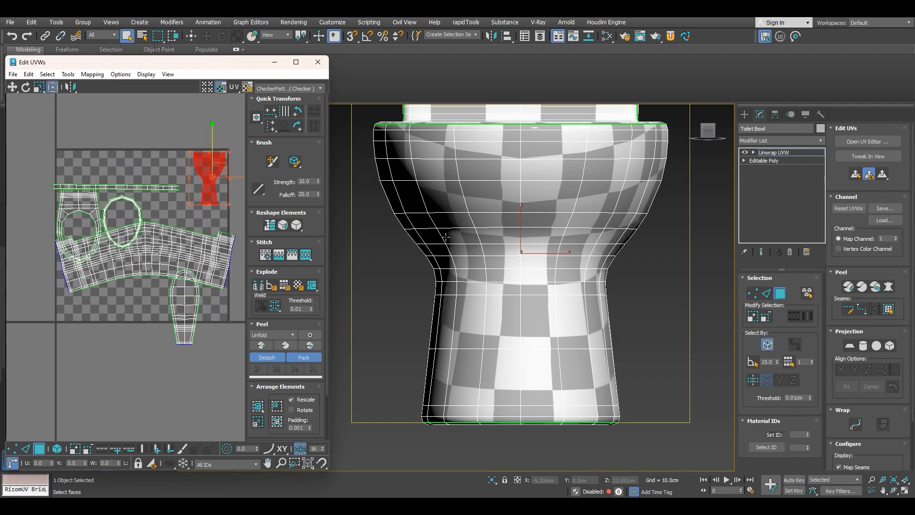
scroll(56, 313, up, 2)
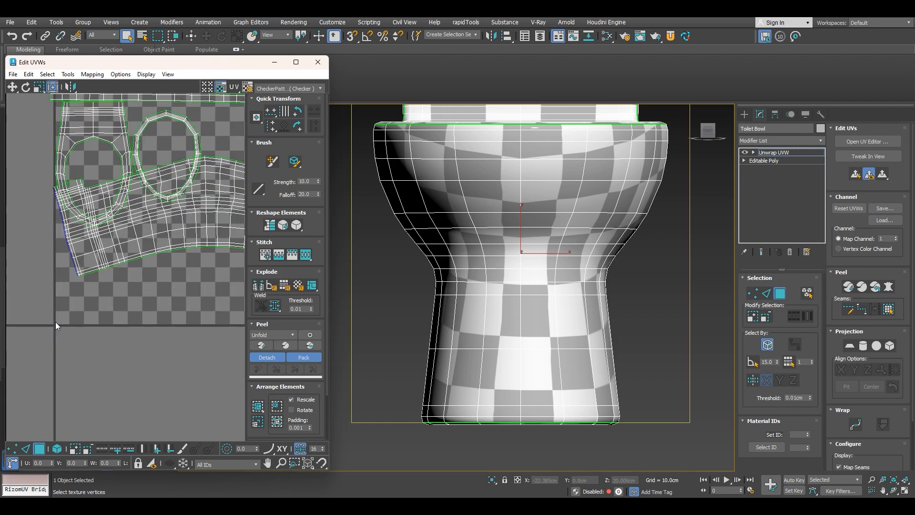
scroll(60, 317, down, 3)
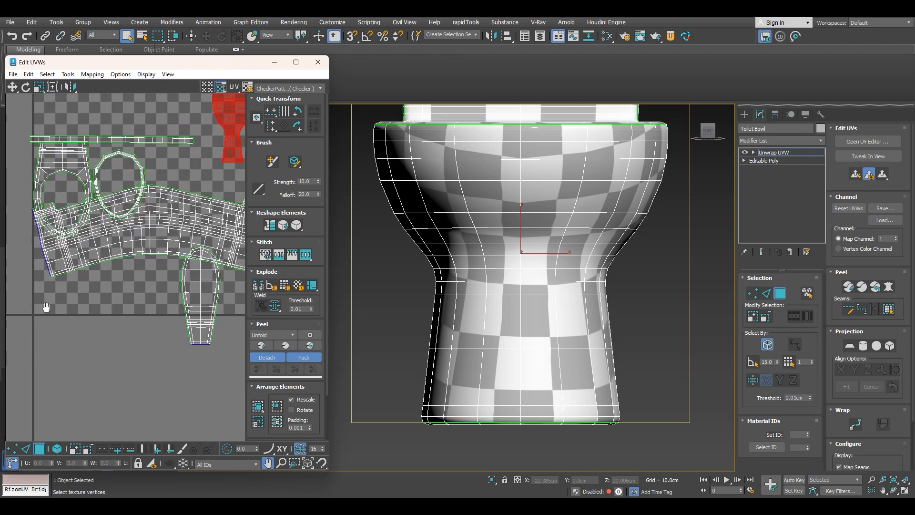
middle_drag(25, 314, 46, 315)
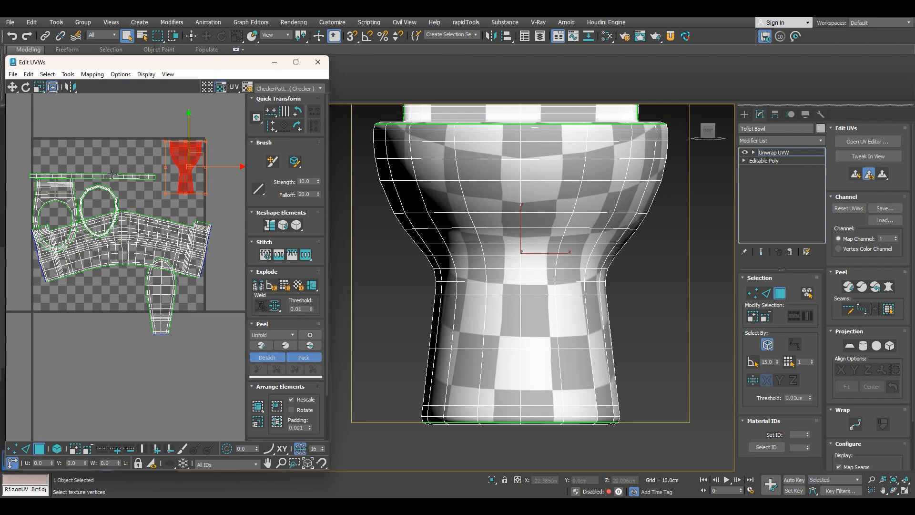
drag(188, 118, 192, 145)
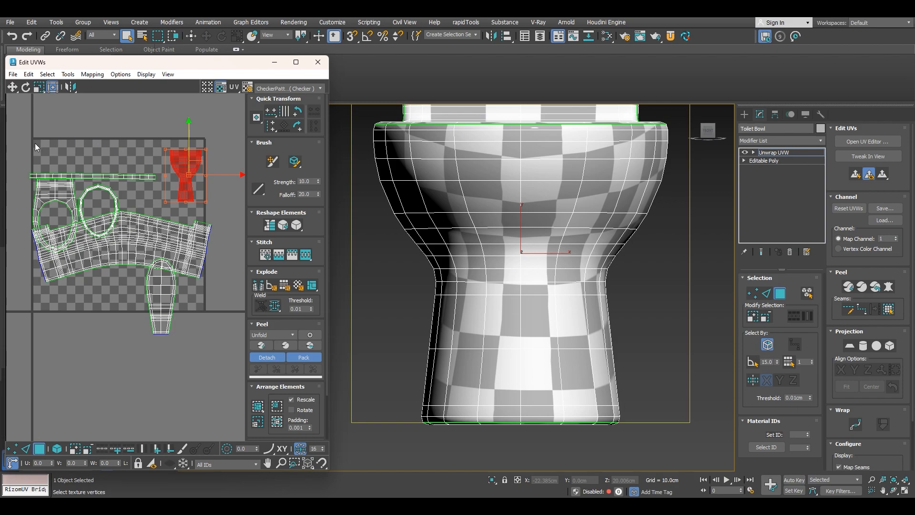
Step: Examine how the shells sit against the UV tile's borders and clear the shell selection
scroll(40, 143, up, 3)
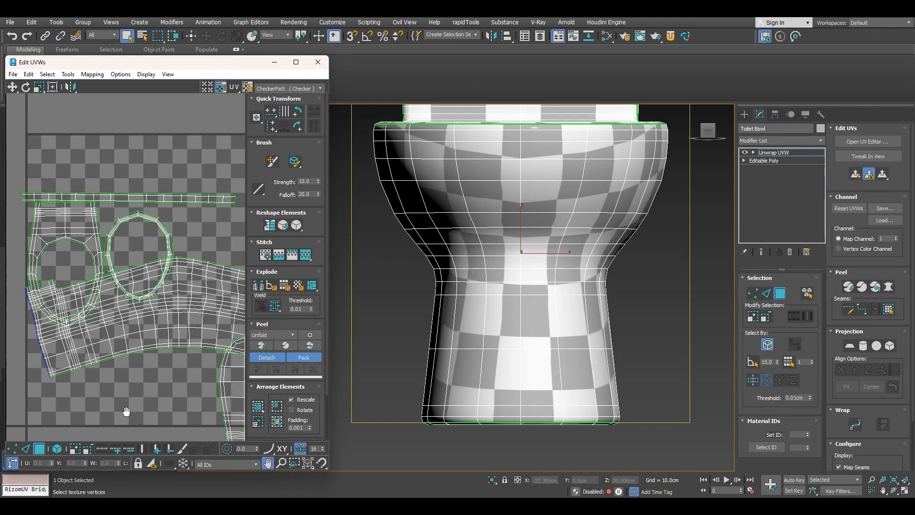
middle_drag(125, 413, 130, 365)
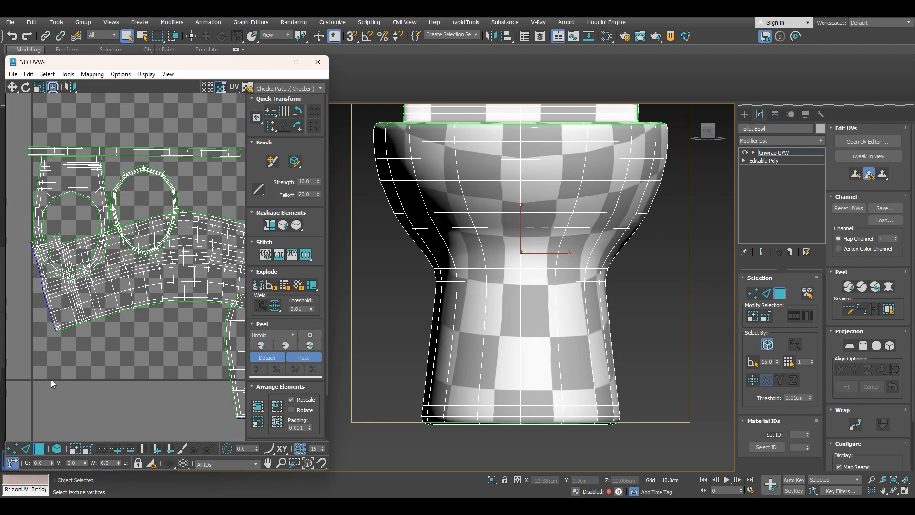
scroll(55, 365, down, 5)
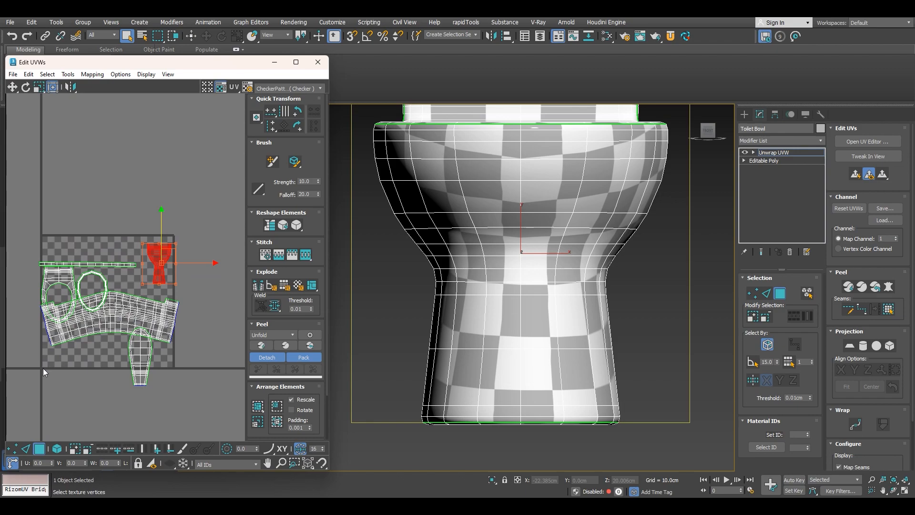
scroll(42, 367, up, 3)
scroll(45, 363, down, 2)
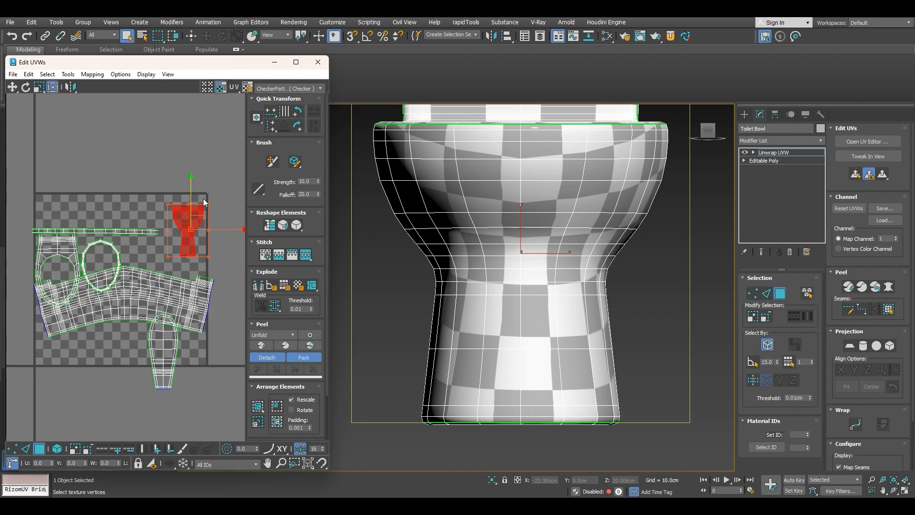
scroll(613, 315, down, 2)
middle_drag(607, 323, 555, 315)
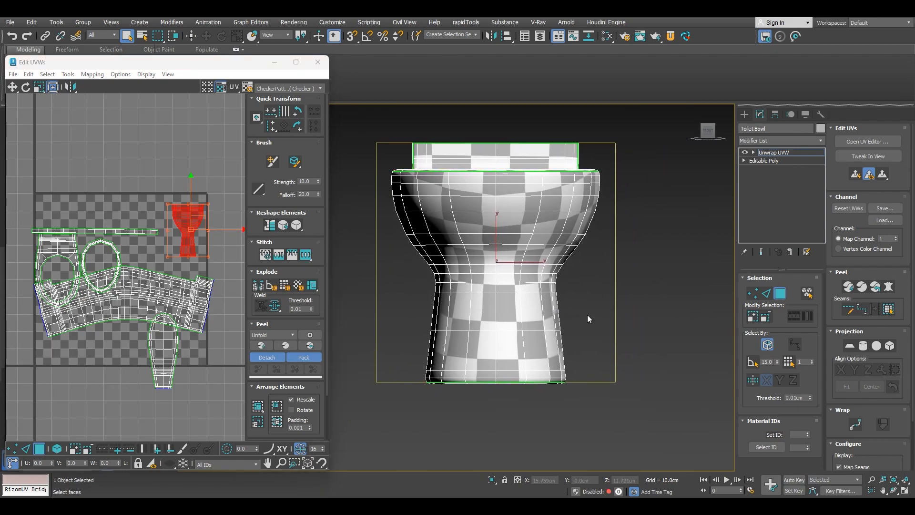
middle_drag(605, 293, 600, 299)
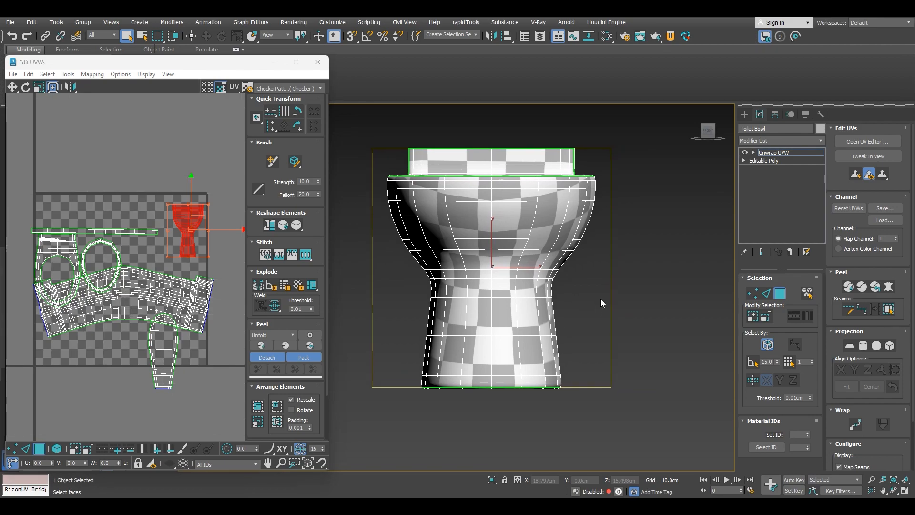
click(596, 296)
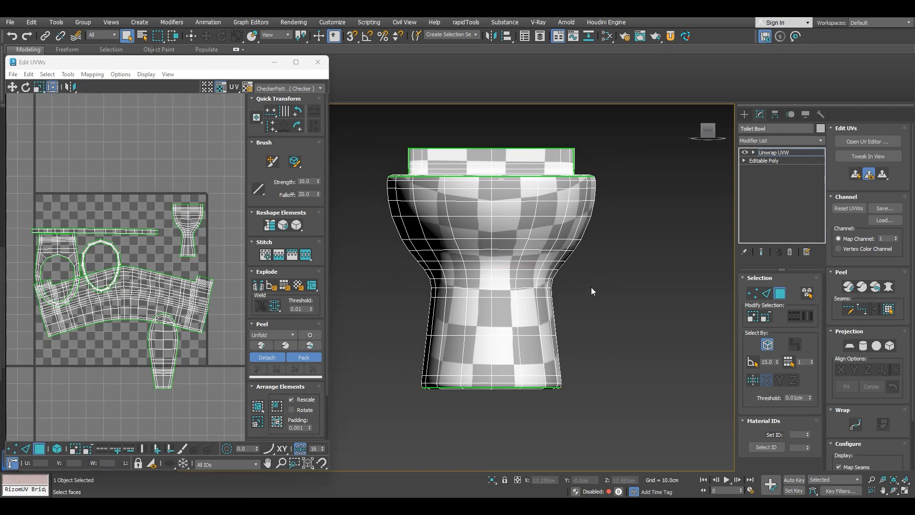
Step: Apply an Unwrap UVW modifier to the toilet bowl's Editable Poly and open the UV editor
scroll(572, 286, down, 6)
scroll(543, 284, up, 4)
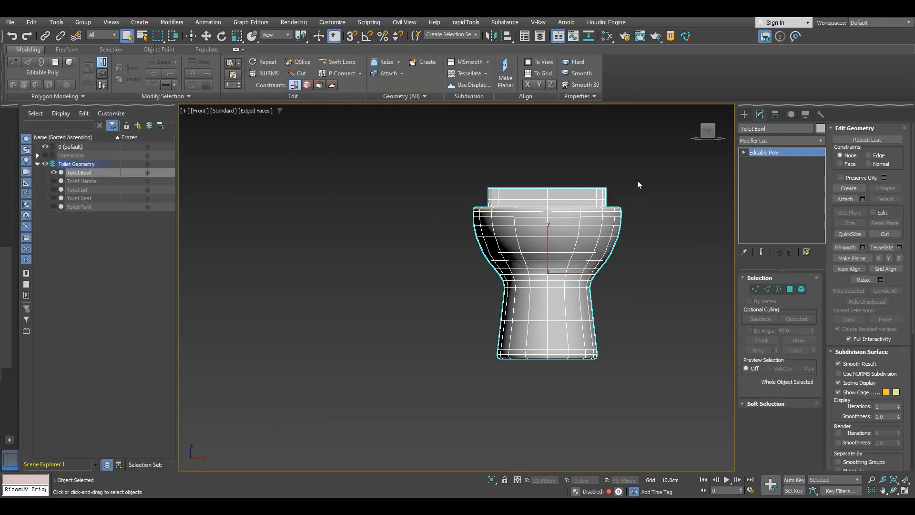
middle_drag(622, 211, 521, 219)
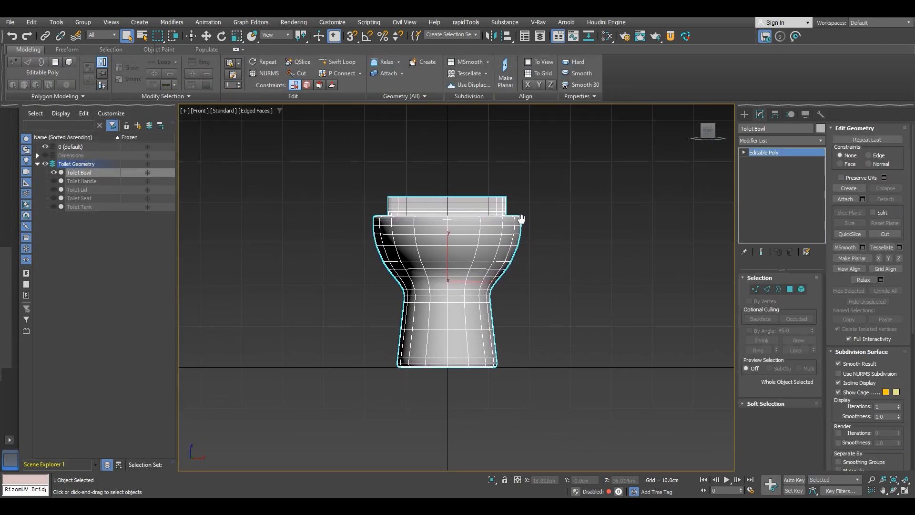
click(779, 141)
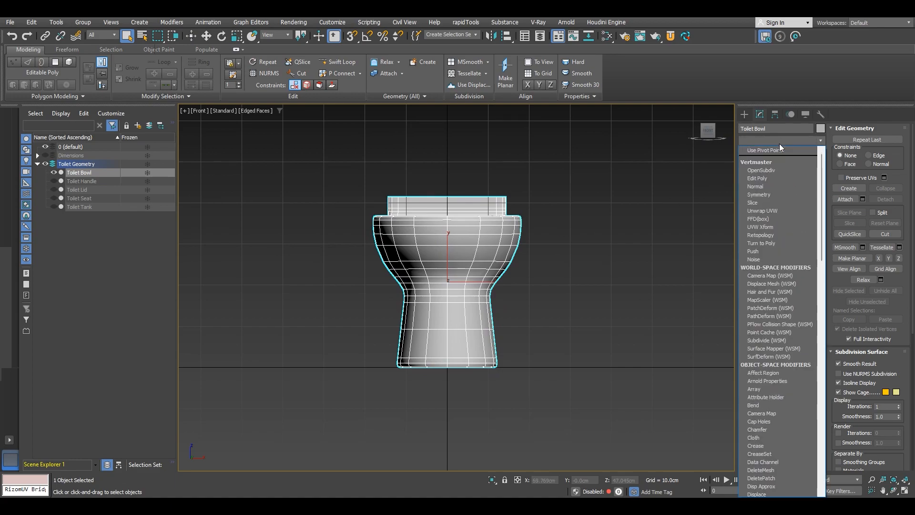
click(771, 148)
click(863, 142)
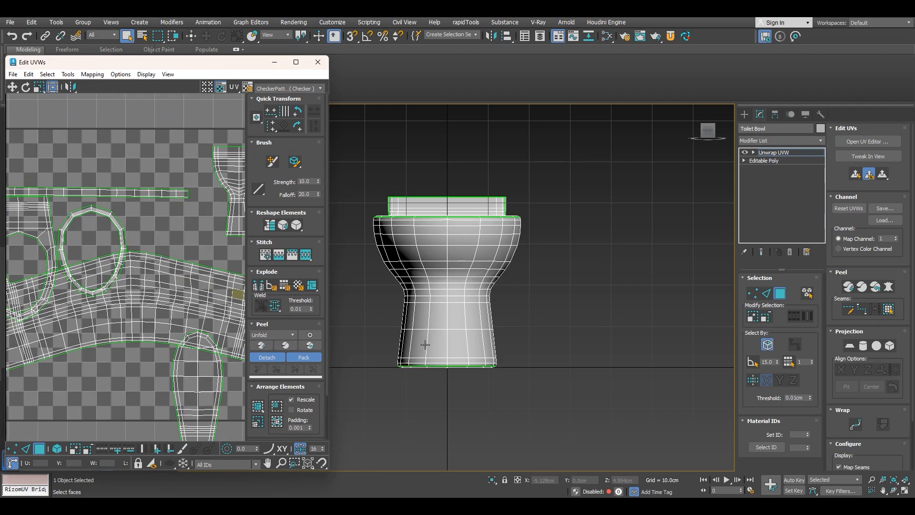
Step: Examine the UV tile's corner and check the home grid dimensions in the grid and snap settings
middle_drag(113, 348, 185, 296)
scroll(50, 354, up, 3)
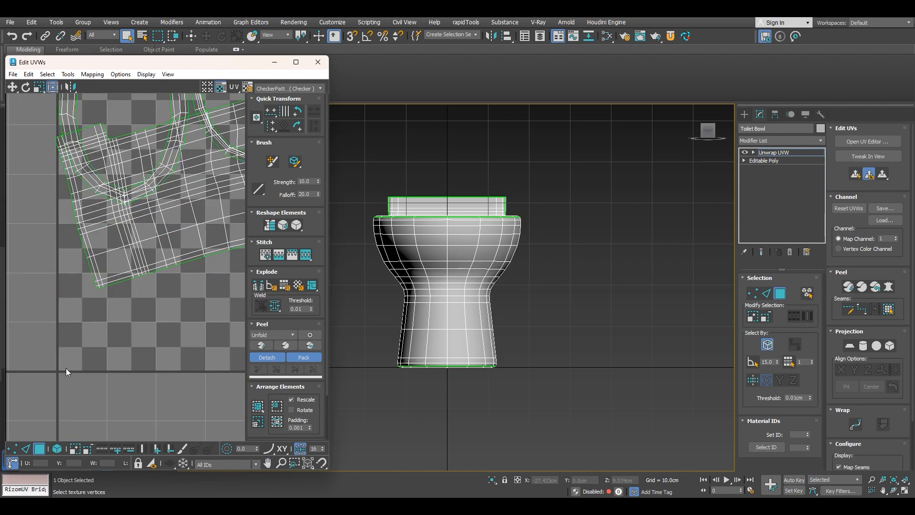
right_click(351, 36)
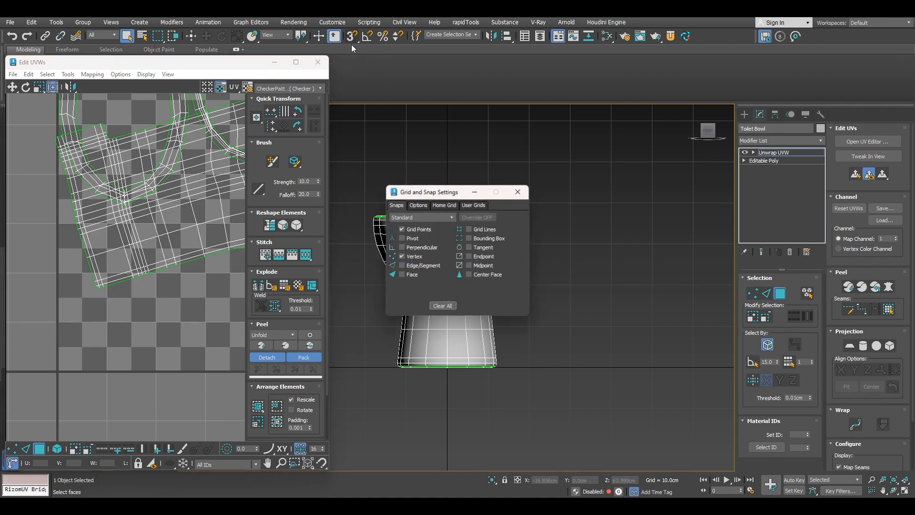
click(447, 205)
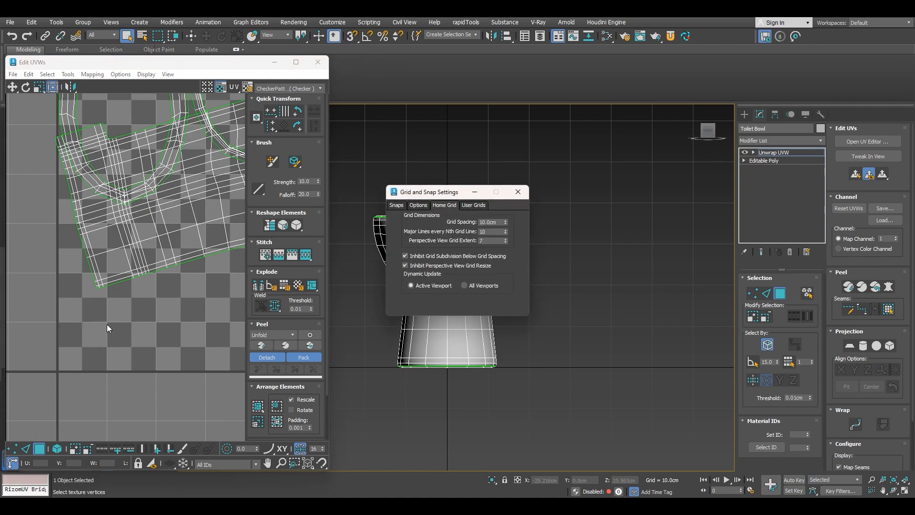
click(524, 193)
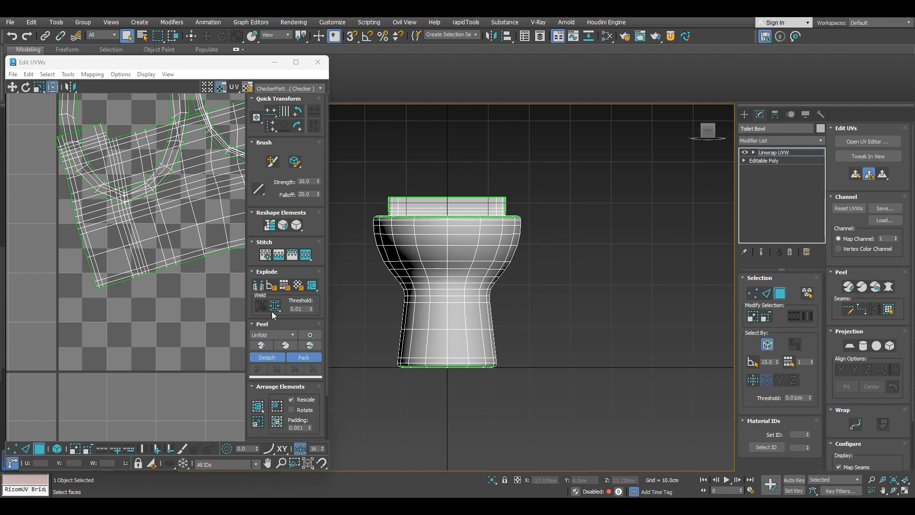
Step: Select the large outer body shell and move it down about 0.33 in V, clear of the rim shells
scroll(194, 267, down, 4)
click(150, 262)
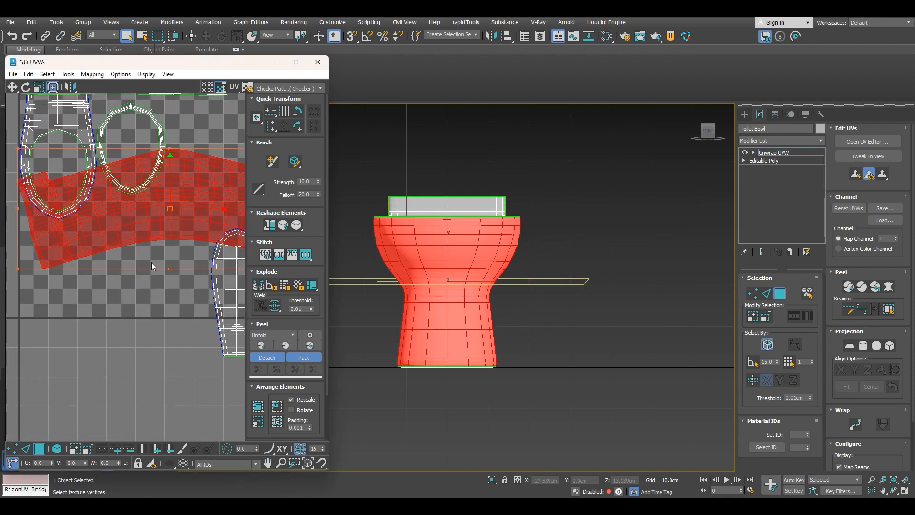
drag(172, 179, 167, 276)
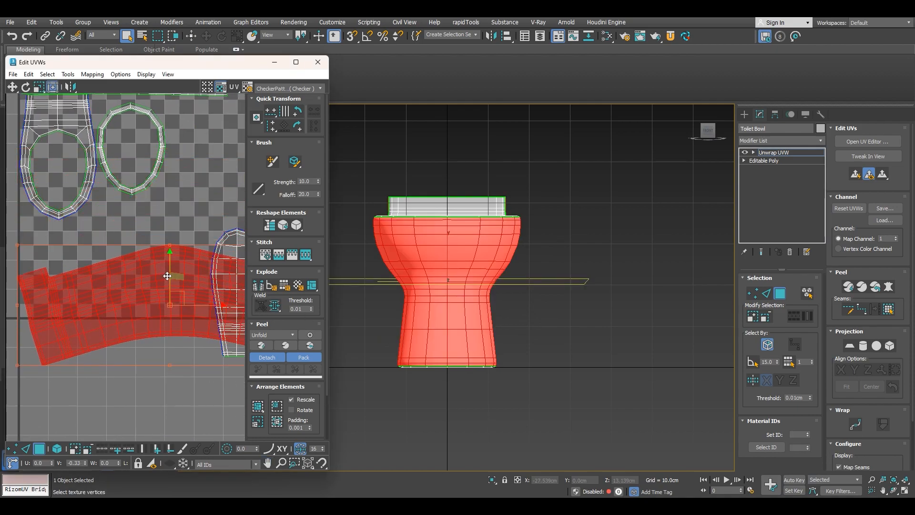
Step: Display the CheckerPattern texture on the bowl and turn off the red shading of selected faces
click(299, 89)
click(283, 109)
click(282, 90)
click(282, 107)
scroll(444, 282, up, 4)
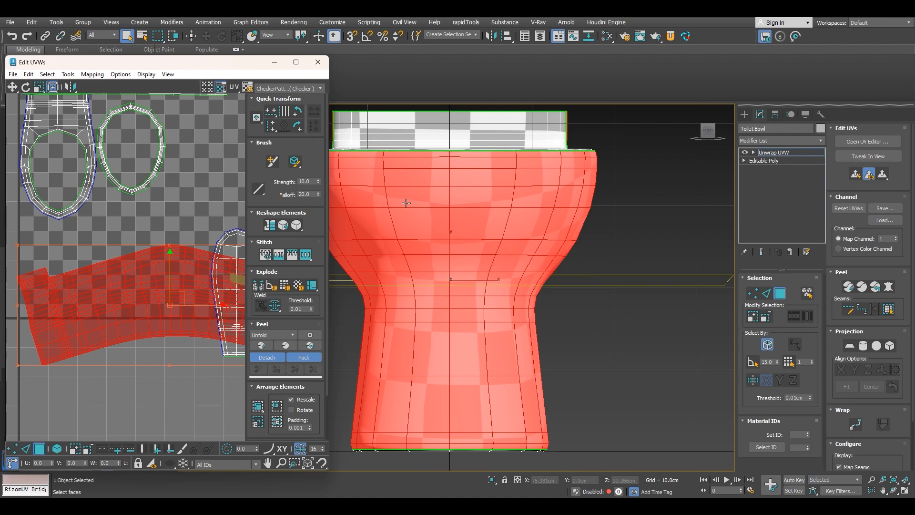
key(F2)
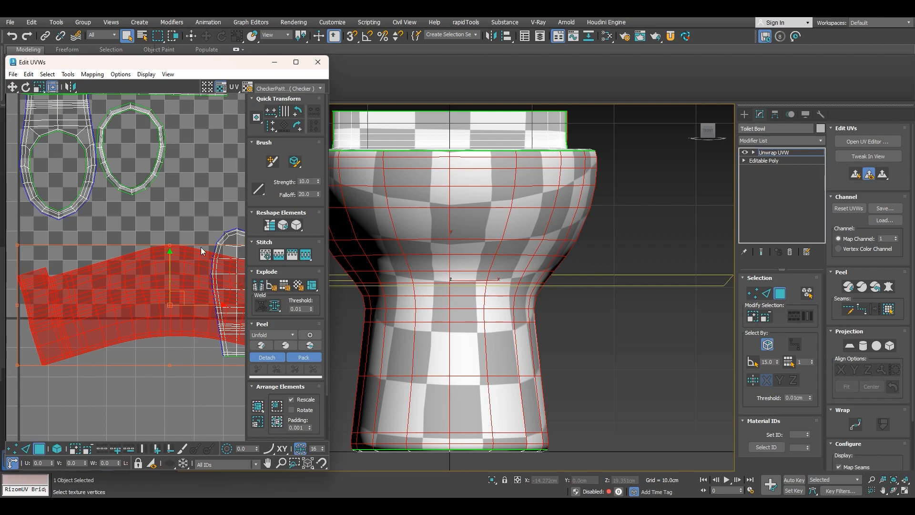
Step: Shift the outer body shell slightly further down, check the squares along the bowl's side and clear the selection
drag(177, 269, 172, 282)
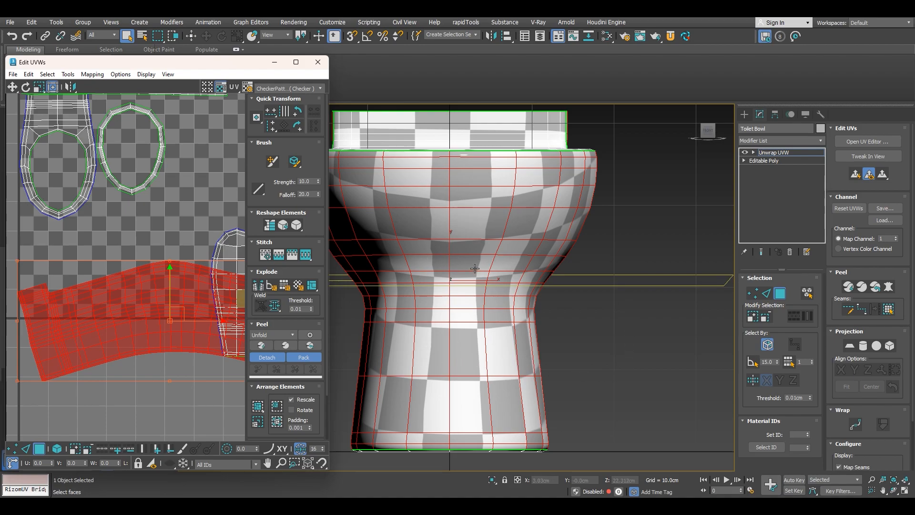
scroll(481, 310, down, 3)
alt+middle_drag(481, 310, 529, 319)
scroll(479, 229, up, 4)
alt+middle_drag(479, 228, 569, 231)
scroll(519, 235, down, 4)
click(193, 228)
Step: Inspect the checker squares around the bowl and its base and compare them with the shell layout
scroll(181, 208, down, 3)
middle_drag(184, 206, 166, 230)
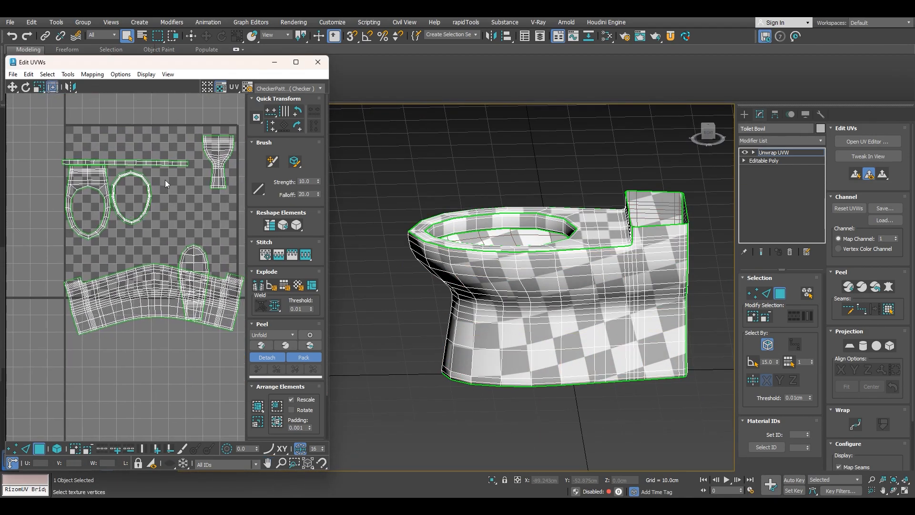
click(188, 258)
alt+middle_drag(555, 281, 595, 291)
scroll(514, 346, up, 4)
alt+middle_drag(514, 346, 505, 299)
scroll(505, 298, down, 4)
alt+middle_drag(505, 298, 583, 367)
middle_drag(388, 268, 505, 285)
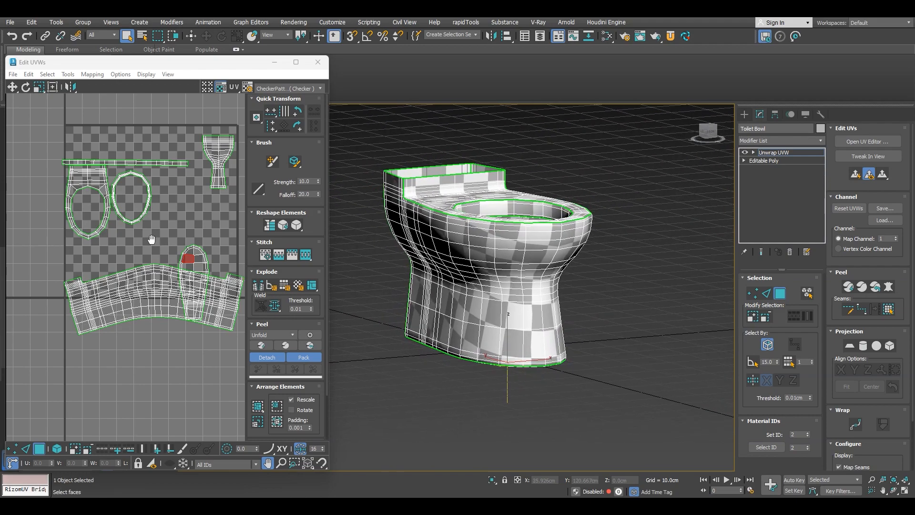
click(153, 246)
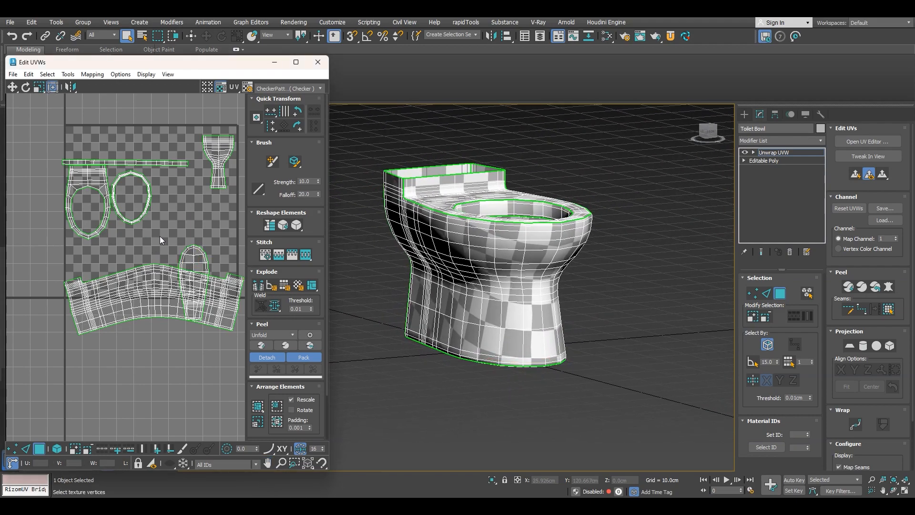
middle_drag(158, 233, 140, 257)
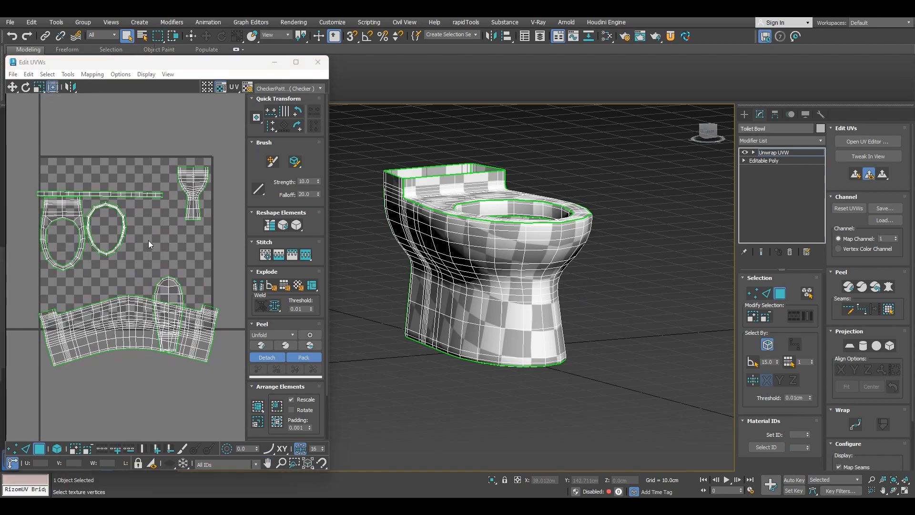
Step: Select all the bowl's UV shells together in the UV layout
click(177, 189)
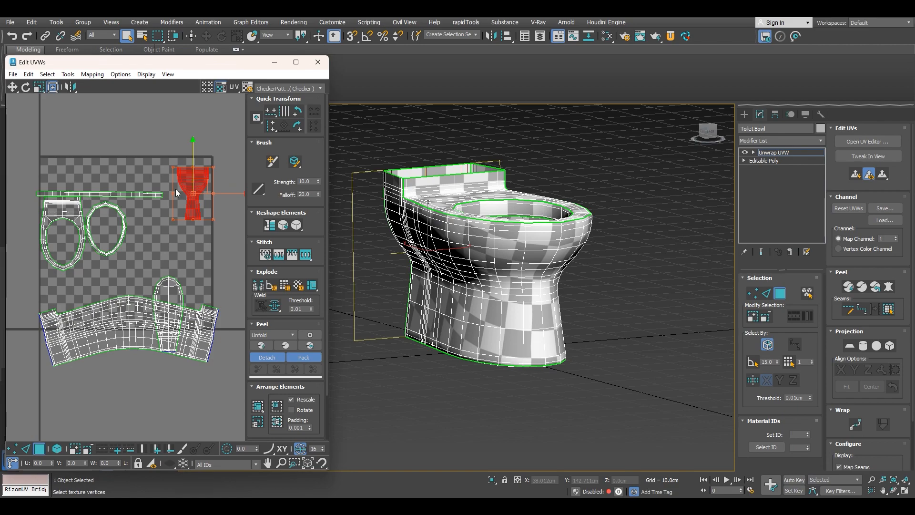
ctrl+click(111, 194)
ctrl+click(69, 208)
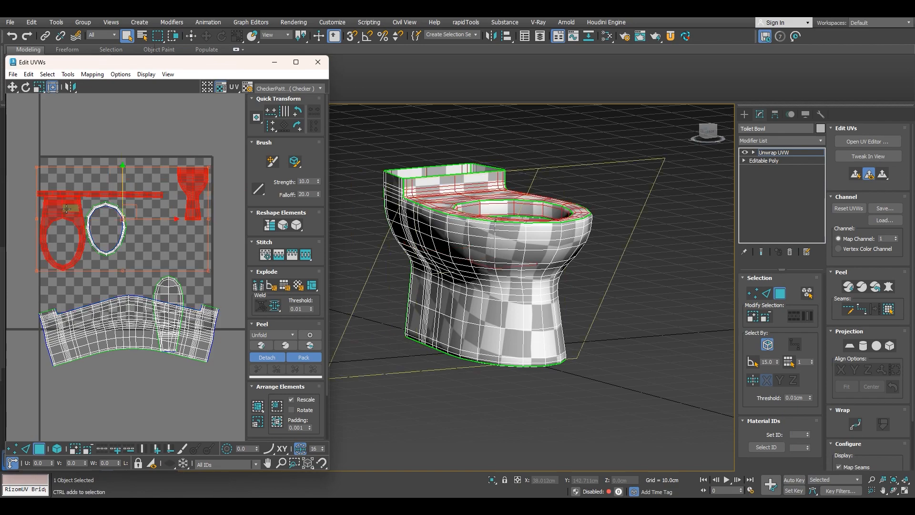
ctrl+click(91, 239)
ctrl+click(163, 292)
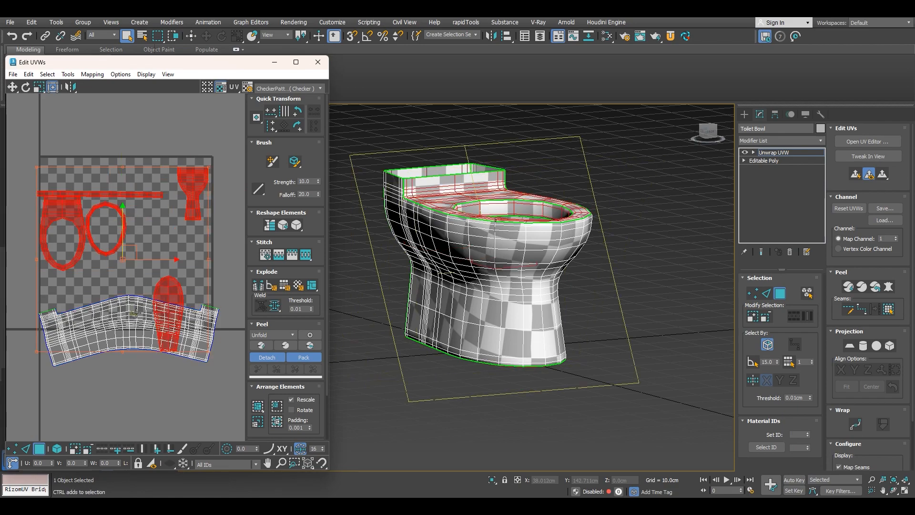
ctrl+click(139, 313)
scroll(263, 196, down, 2)
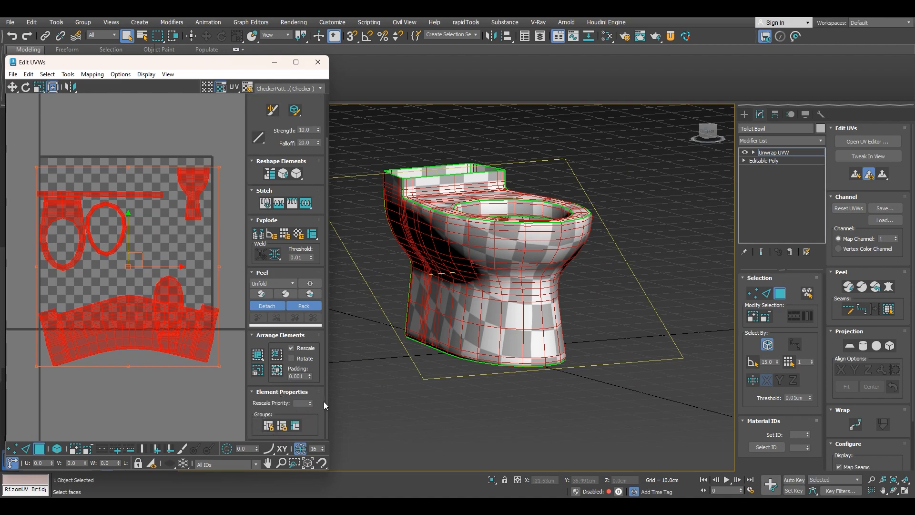
drag(327, 401, 326, 336)
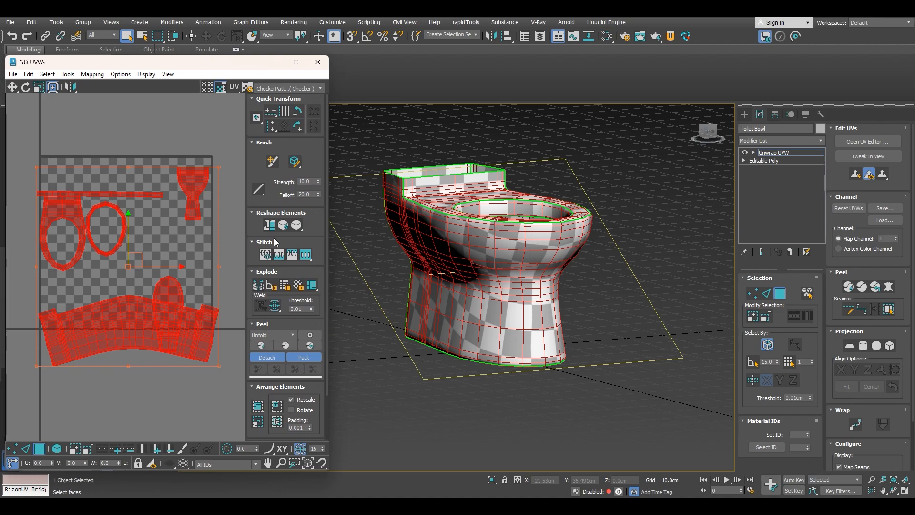
right_click(137, 120)
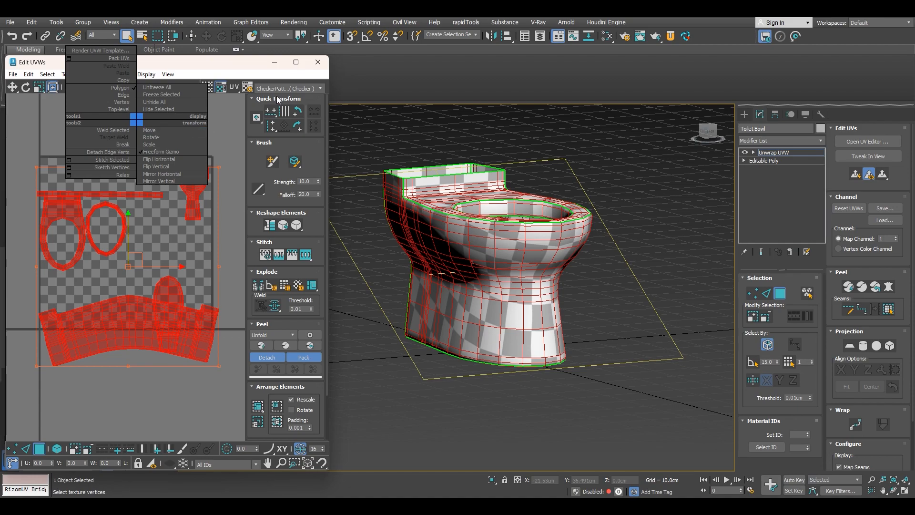
Step: Close the UV editor, convert the Toilet Bowl to Editable Poly and deselect it
click(318, 62)
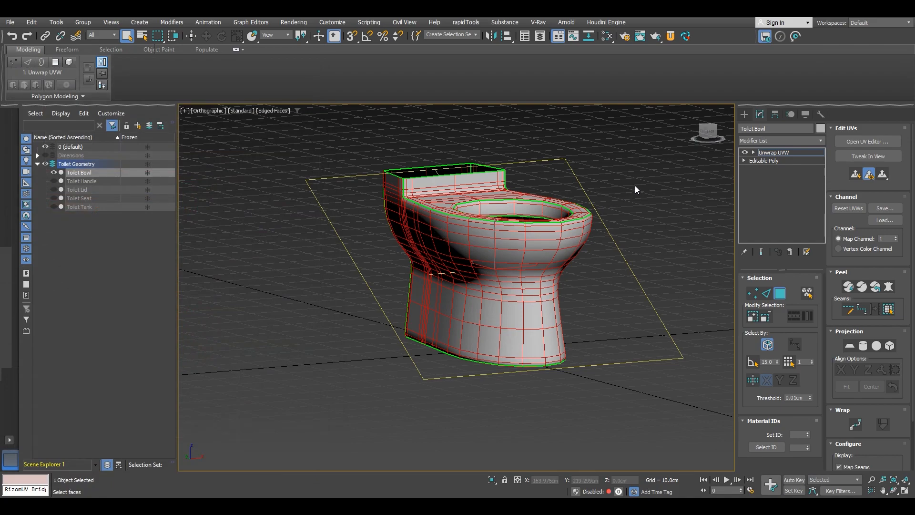
middle_drag(555, 230, 504, 230)
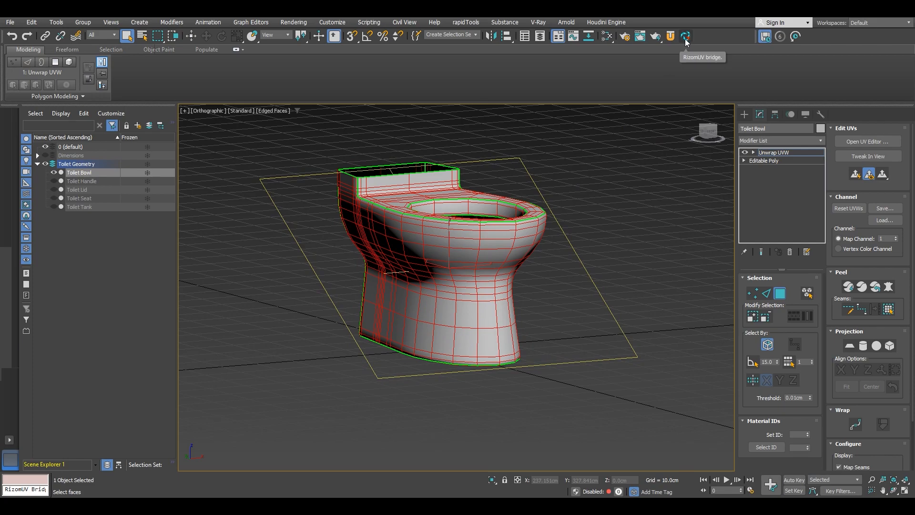
right_click(573, 193)
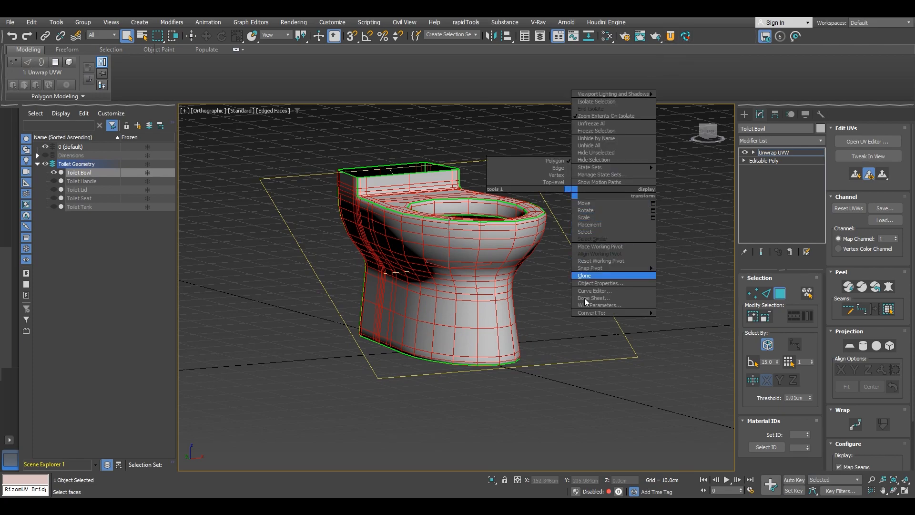
mouse_move(591, 314)
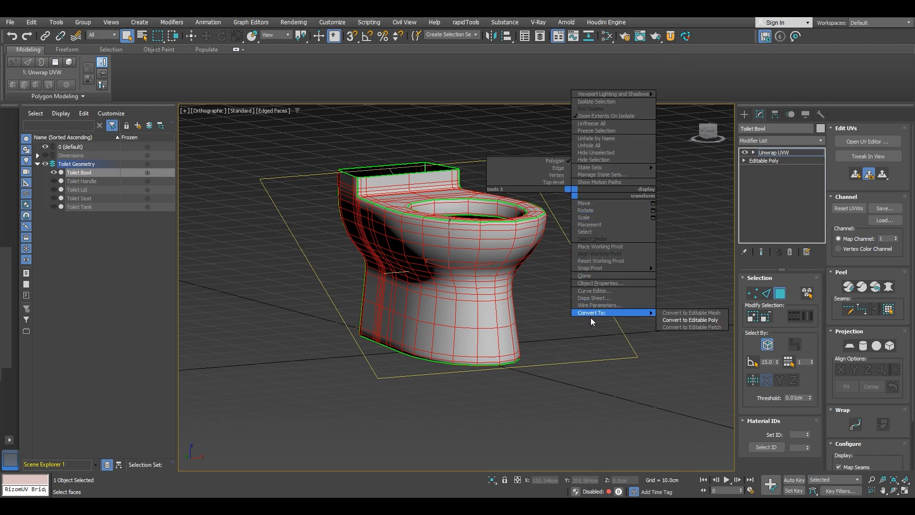
click(689, 320)
alt+middle_drag(581, 262, 564, 282)
click(182, 214)
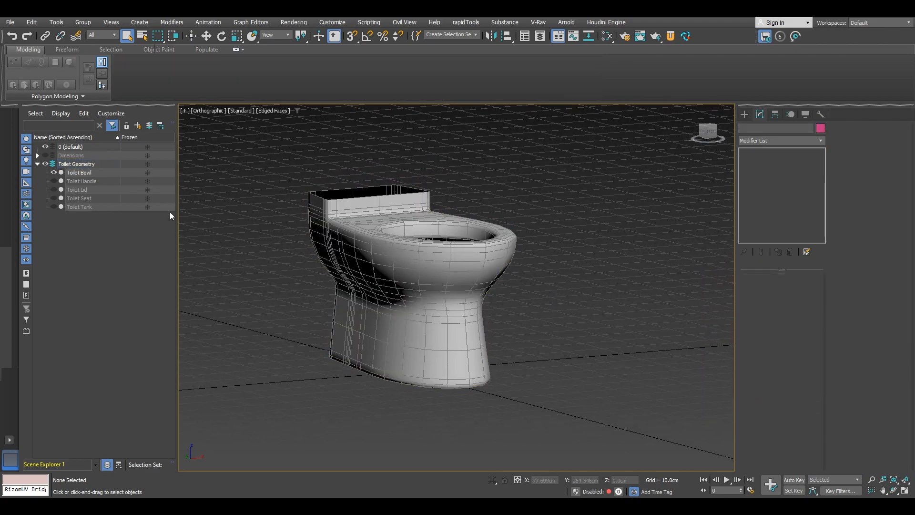
Step: Unhide and select the Toilet Tank, and open UV Tools 3.2m beside the viewport
click(54, 207)
middle_drag(351, 207, 411, 312)
click(401, 251)
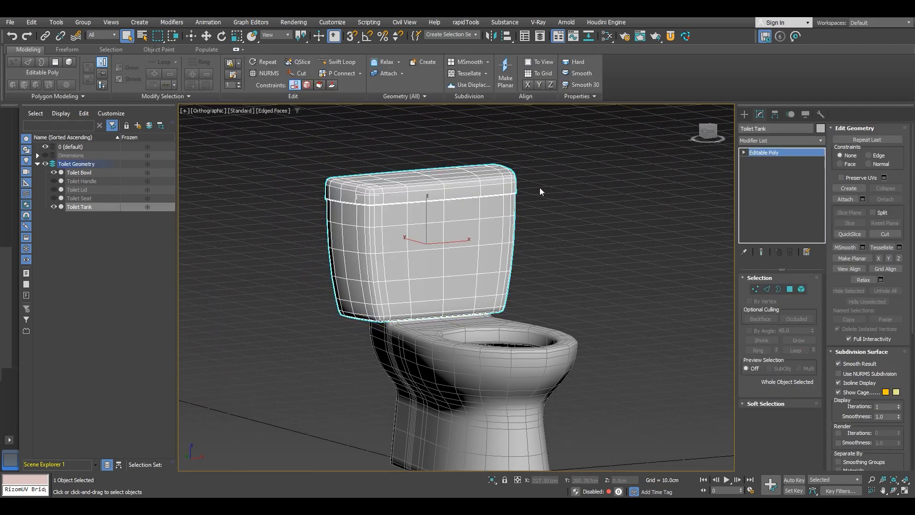
click(671, 36)
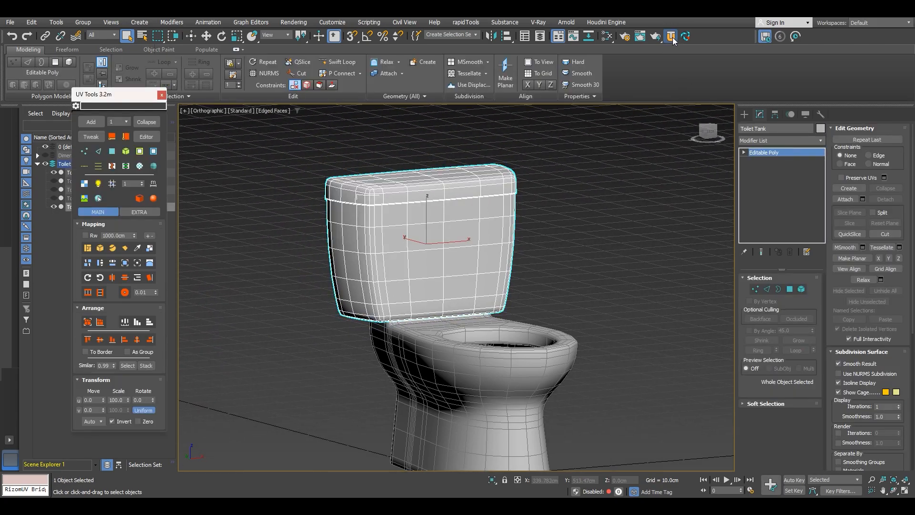
drag(111, 98, 117, 81)
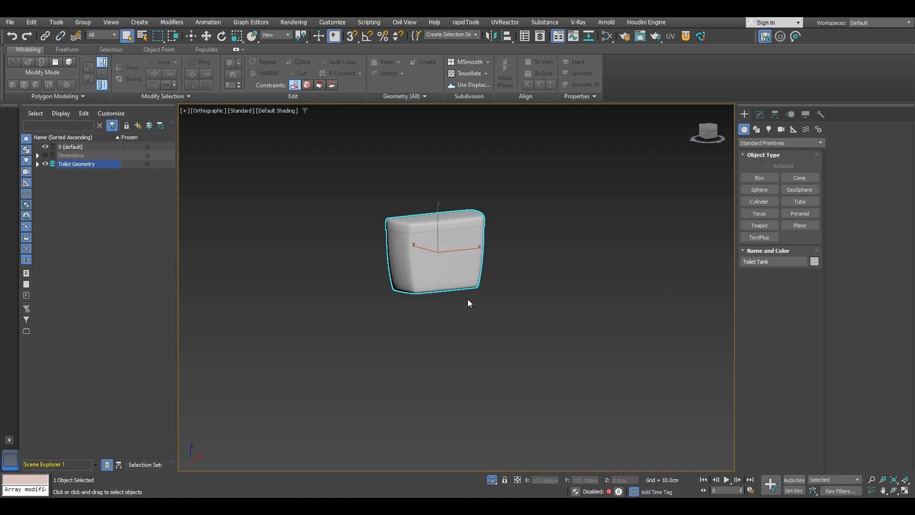
click(686, 36)
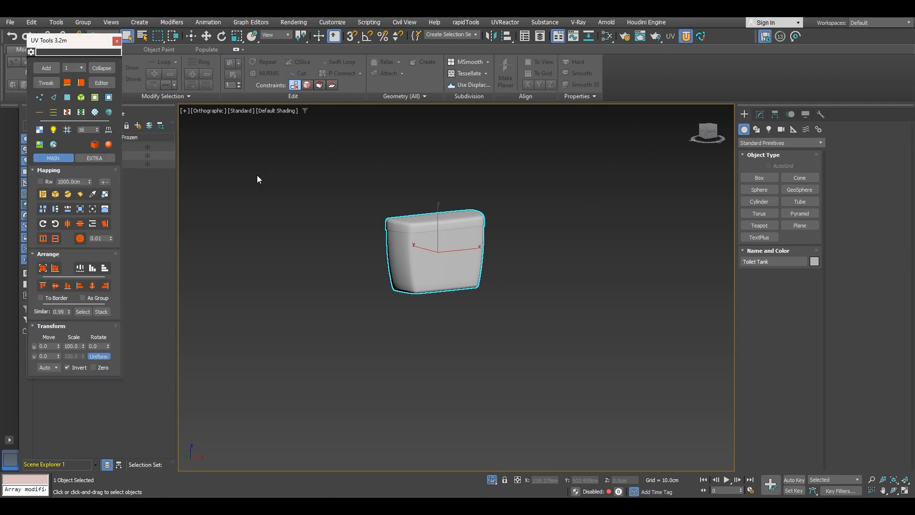
drag(82, 40, 130, 113)
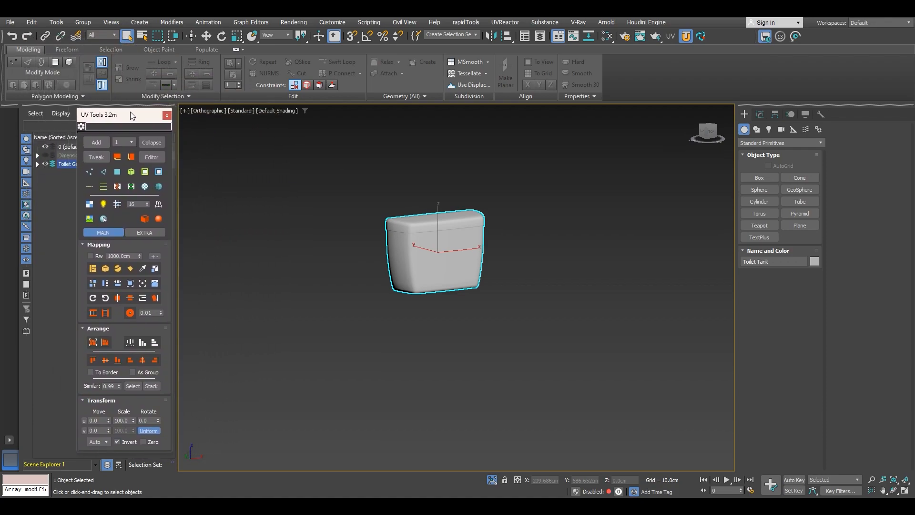
Step: Add an Unwrap UVW on channel 1 to the tank to check its existing seams, and collapse the stack again
click(100, 145)
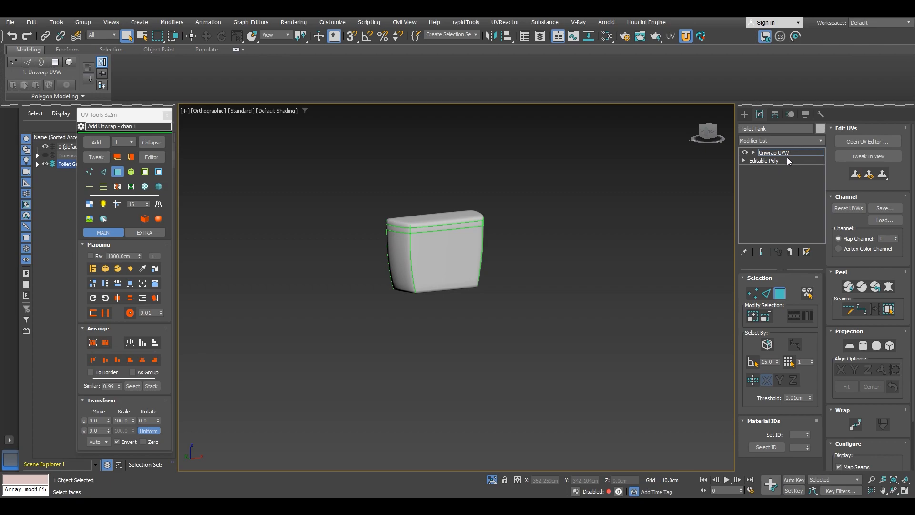
alt+middle_drag(409, 269, 380, 283)
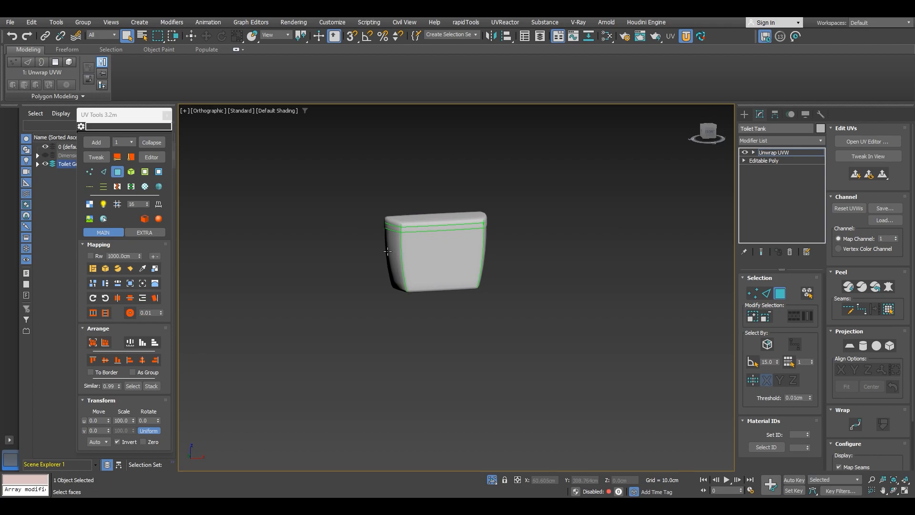
click(156, 143)
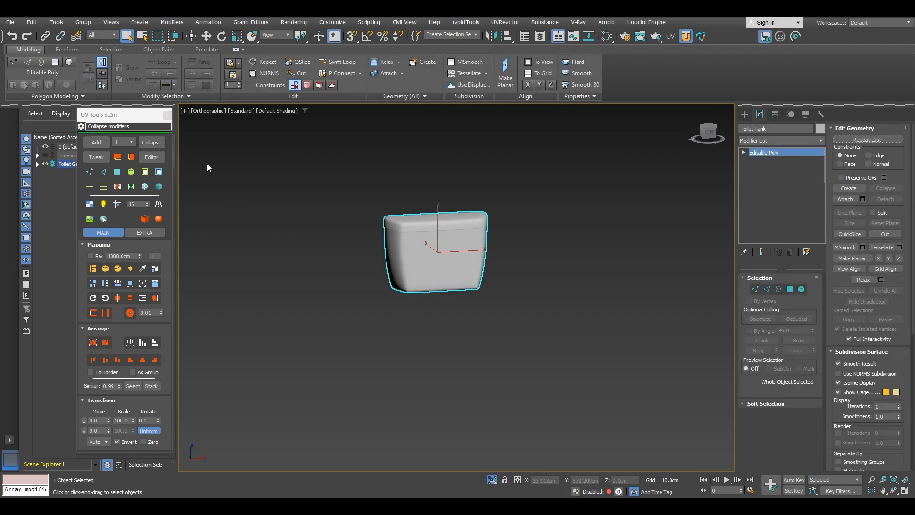
Step: Clear the tank's old mapping with a UVW Mapping Clear modifier on map channel 1 and convert it to Editable Poly
click(775, 140)
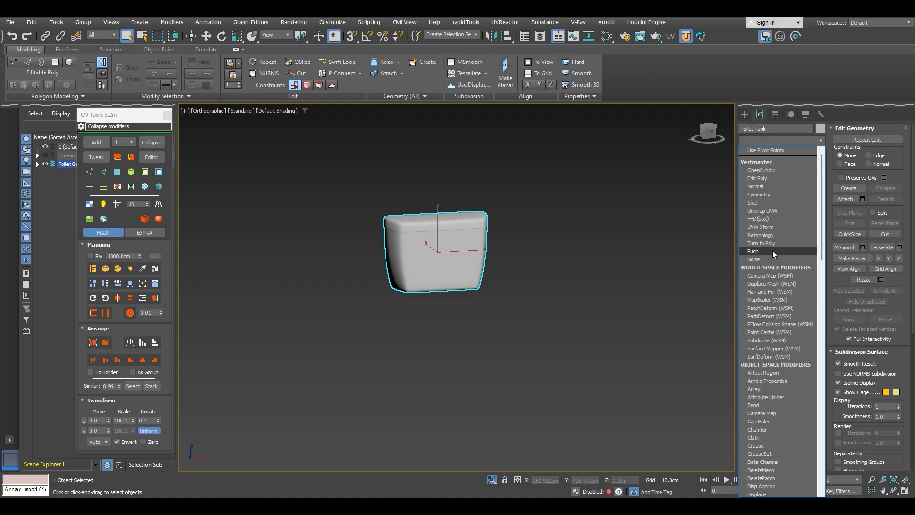
scroll(768, 289, down, 20)
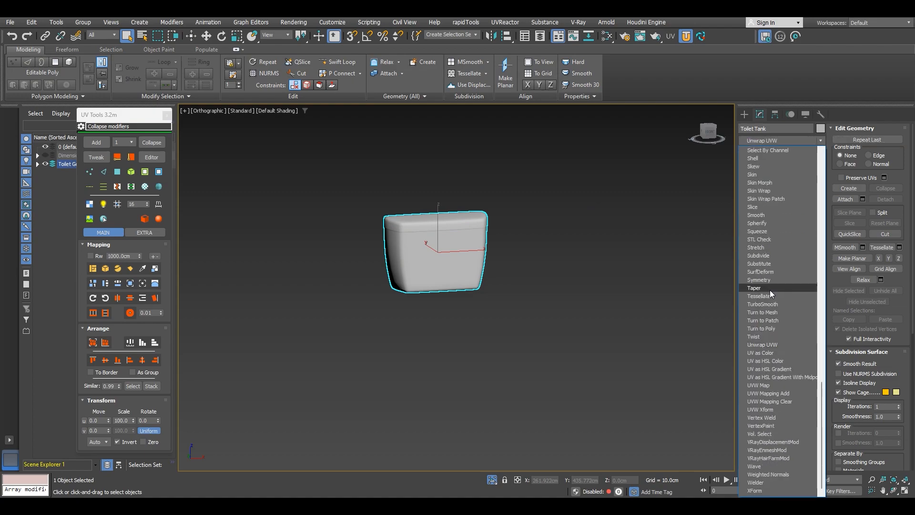
click(770, 401)
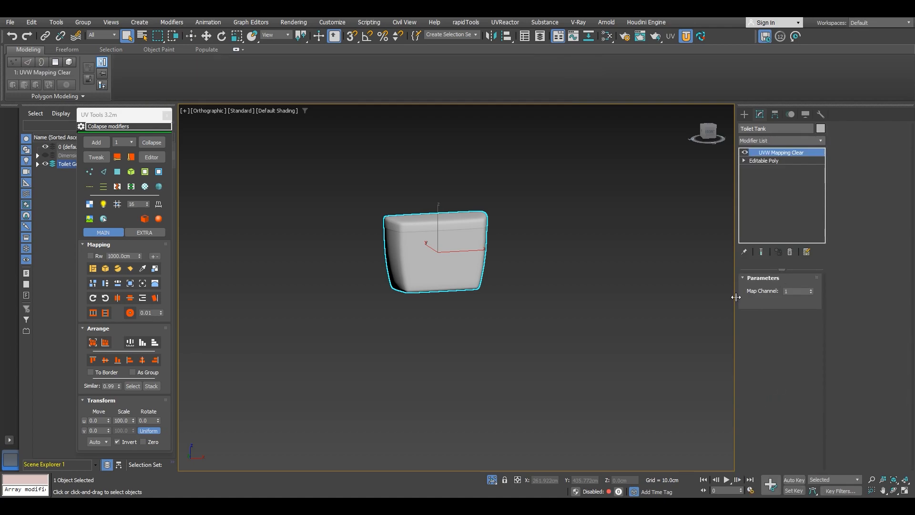
right_click(528, 222)
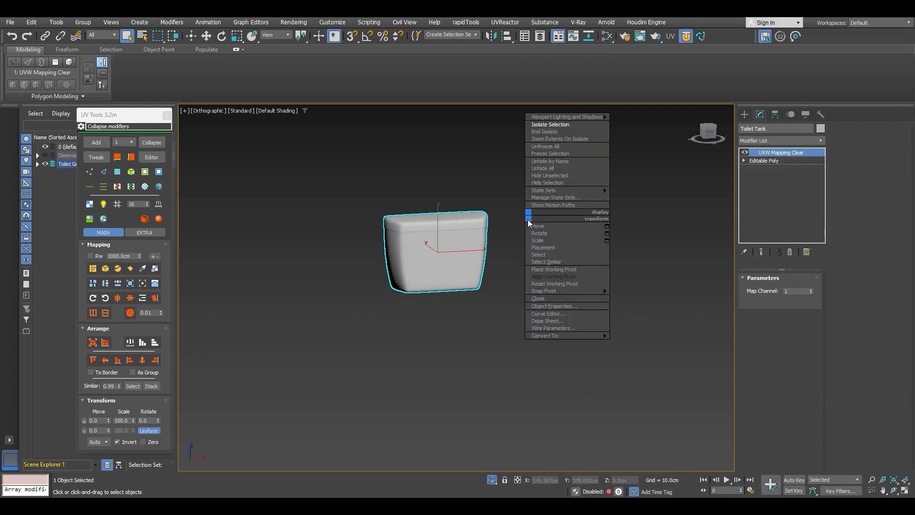
mouse_move(571, 335)
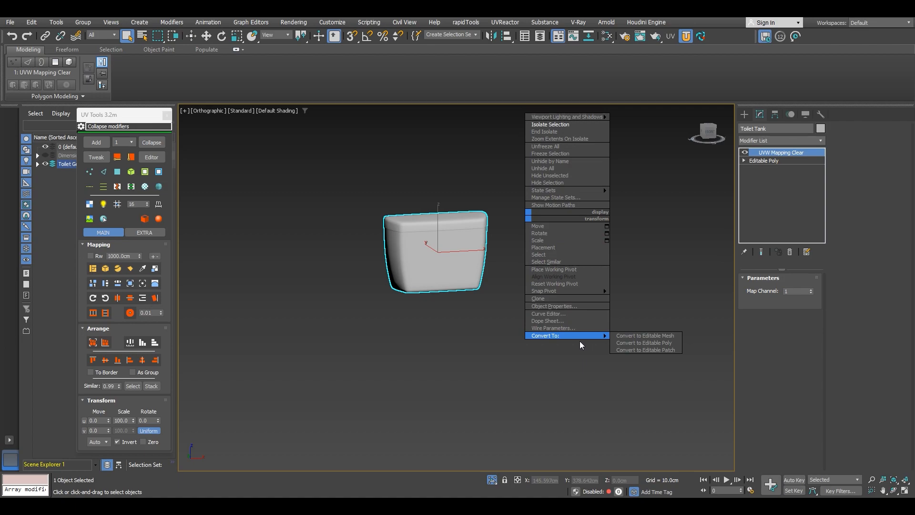
click(643, 342)
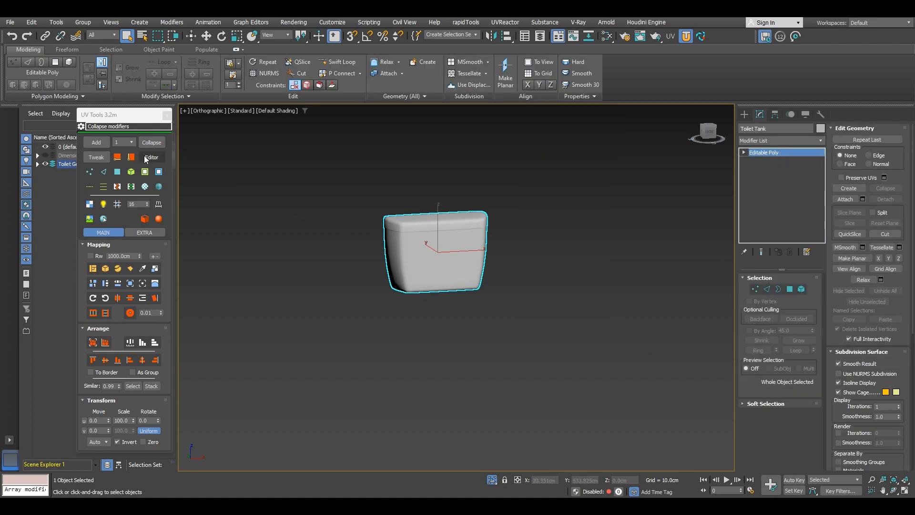
Step: Add a fresh Unwrap UVW on channel 1 to the tank and show its edged faces
click(101, 141)
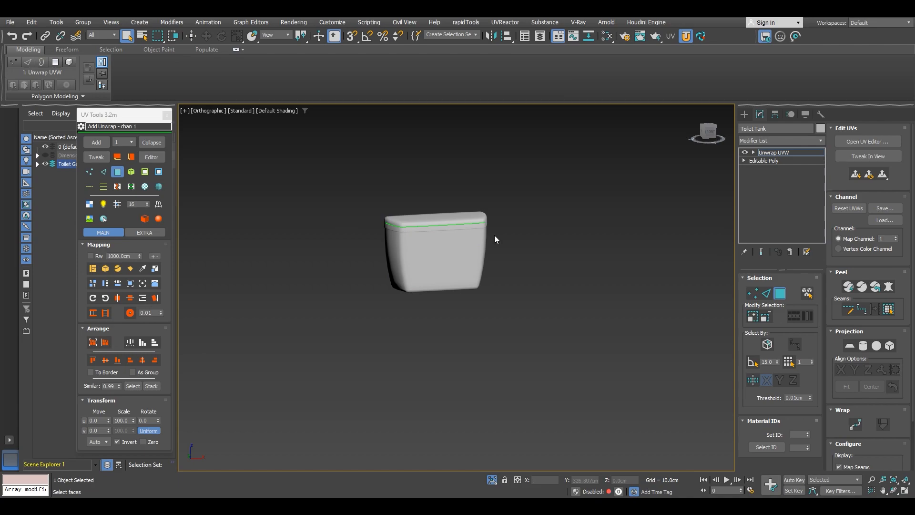
mouse_move(468, 265)
alt+middle_down()
mouse_move(472, 234)
mouse_move(537, 212)
mouse_move(557, 228)
mouse_move(468, 239)
mouse_move(388, 190)
mouse_move(427, 239)
mouse_move(494, 259)
mouse_move(514, 224)
mouse_move(494, 260)
mouse_move(469, 265)
alt+middle_up()
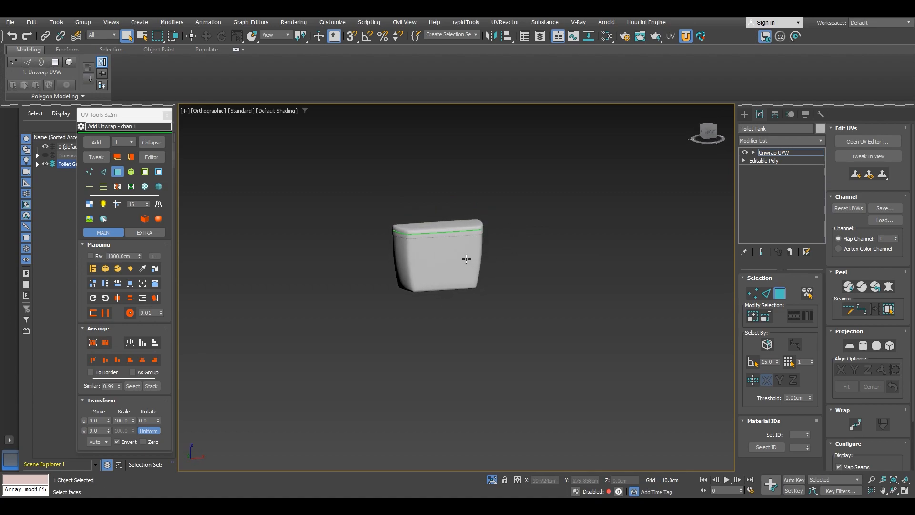
key(F4)
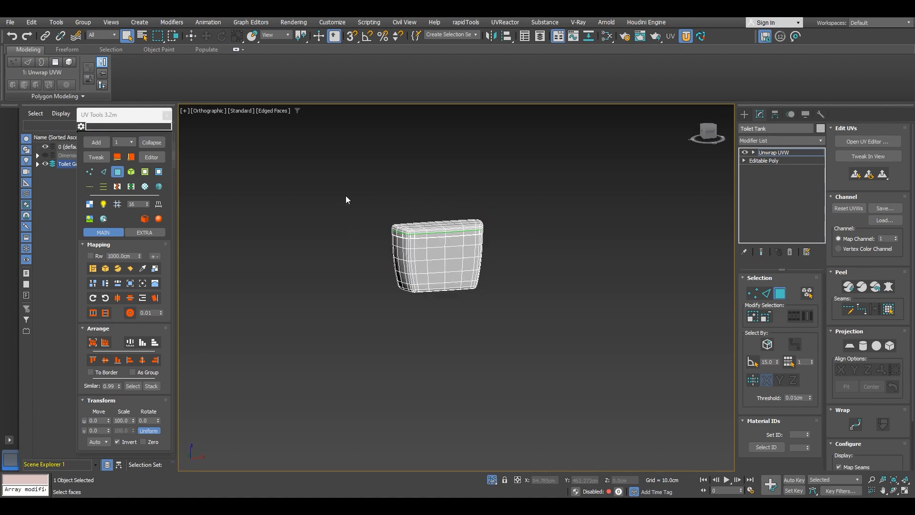
alt+middle_drag(360, 211, 318, 206)
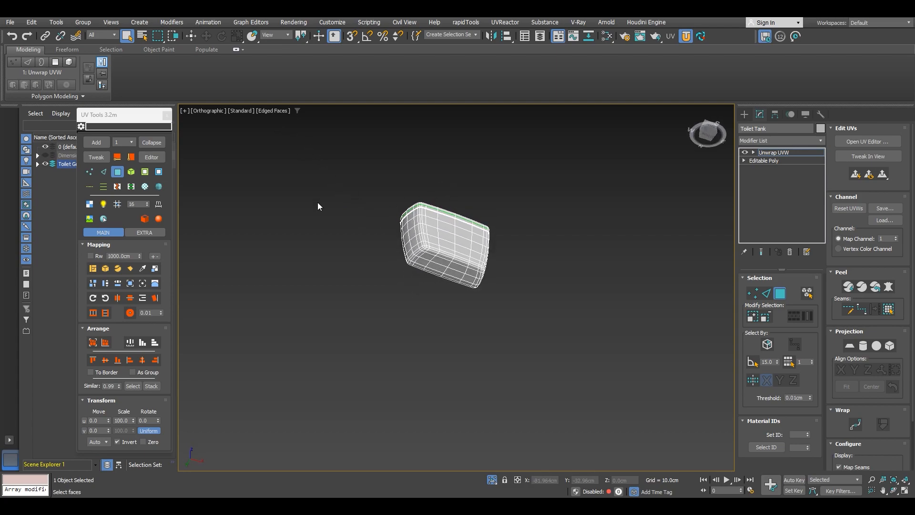
Step: Select the vertical edge runs along the tank body's corners as seams and open the UV editor
click(103, 173)
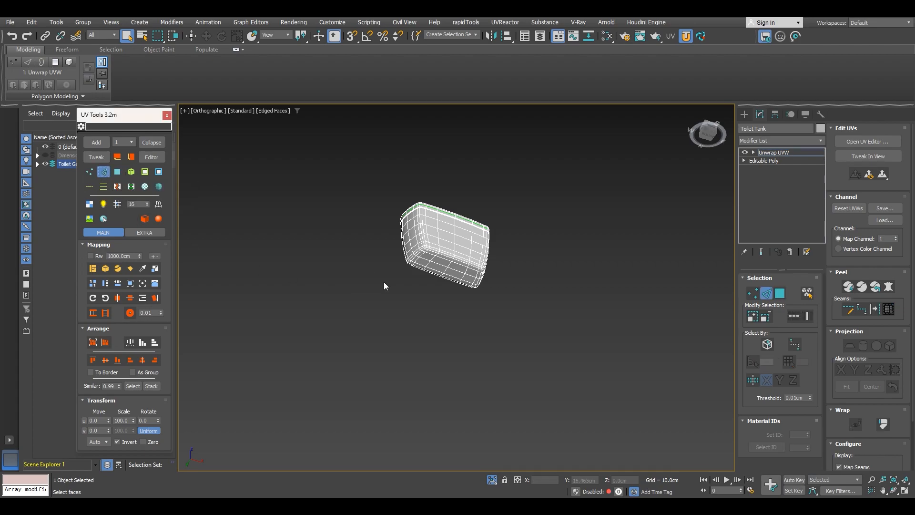
scroll(422, 246, up, 6)
click(416, 215)
scroll(416, 215, down, 6)
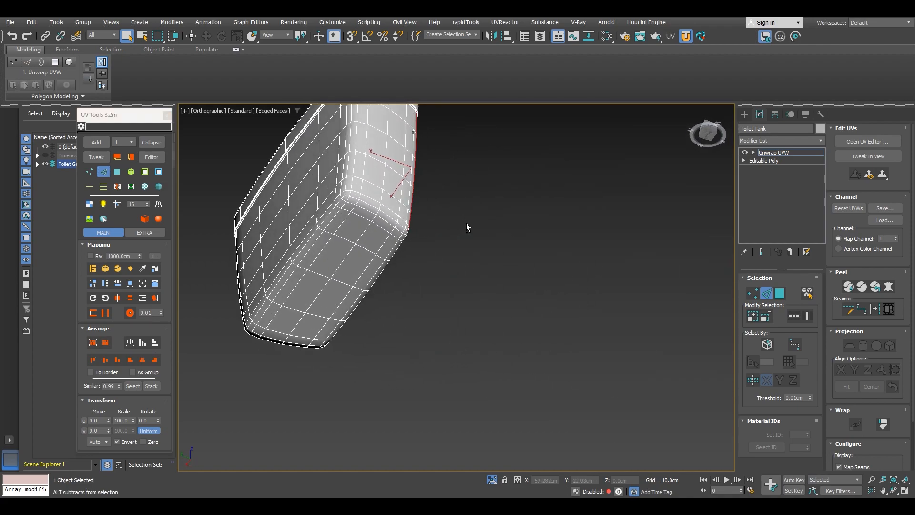
ctrl+click(346, 181)
scroll(373, 191, down, 3)
middle_drag(373, 192, 491, 208)
alt+middle_drag(416, 217, 507, 174)
scroll(501, 181, up, 5)
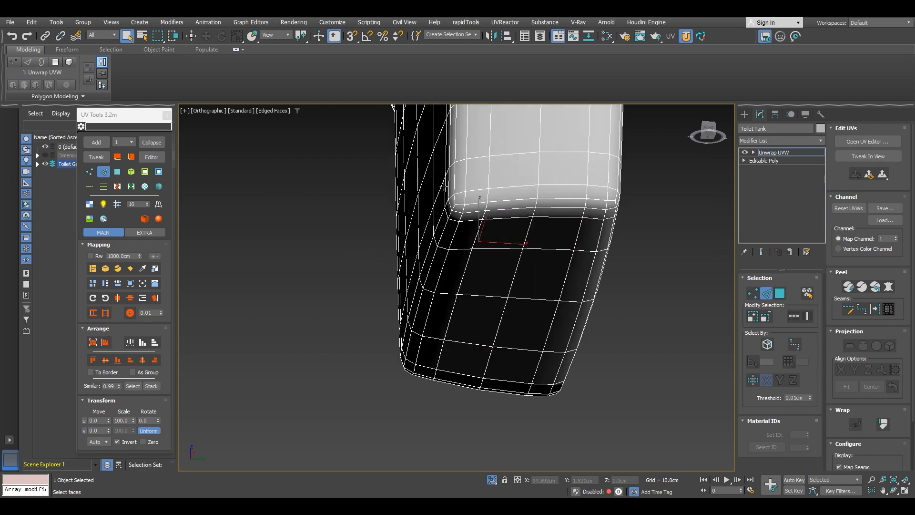
scroll(553, 200, up, 5)
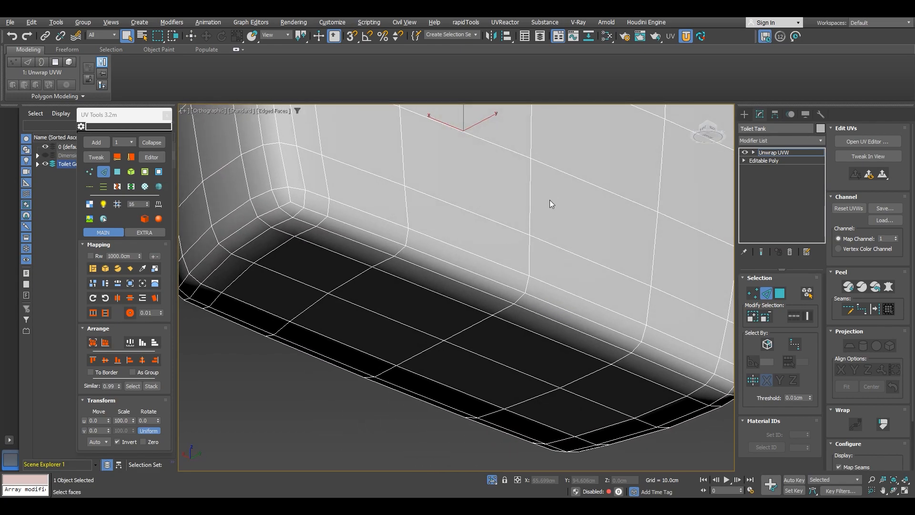
scroll(402, 245, down, 4)
scroll(379, 230, down, 4)
alt+middle_drag(379, 230, 439, 232)
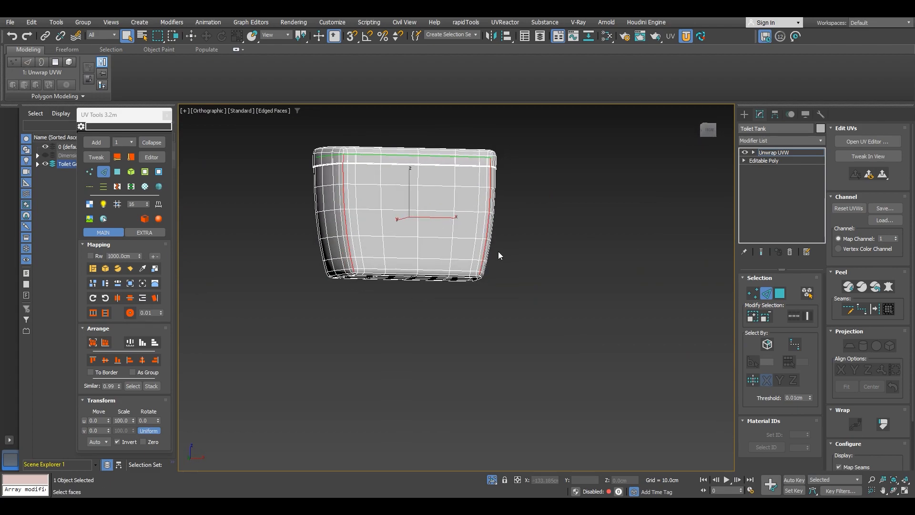
click(151, 158)
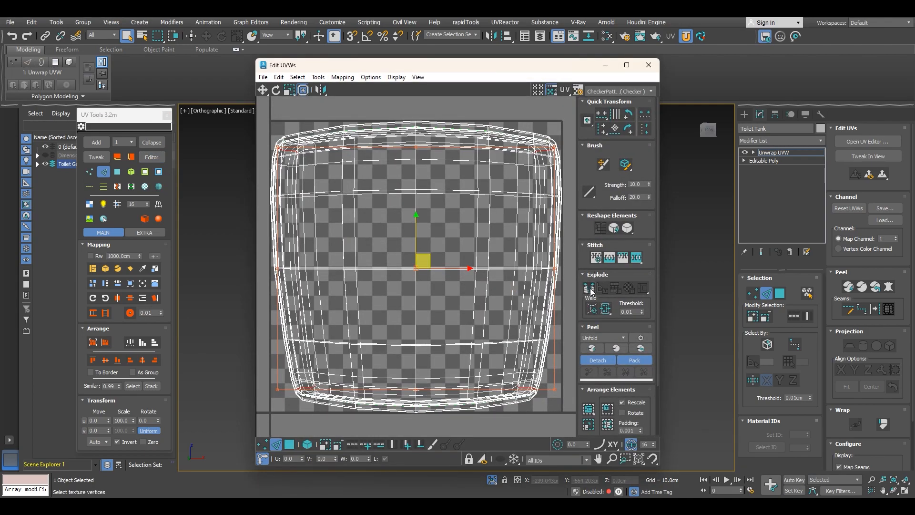
Step: Break the UVs along the tank's corner edges and select the edge loop around the body's upper rim beneath the lid
click(589, 289)
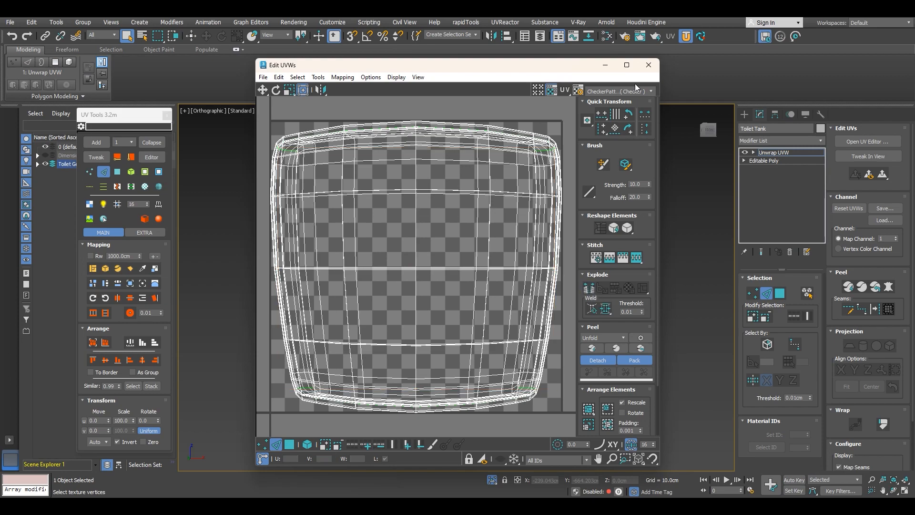
click(606, 64)
middle_drag(326, 182, 437, 183)
scroll(396, 182, up, 5)
scroll(461, 177, up, 5)
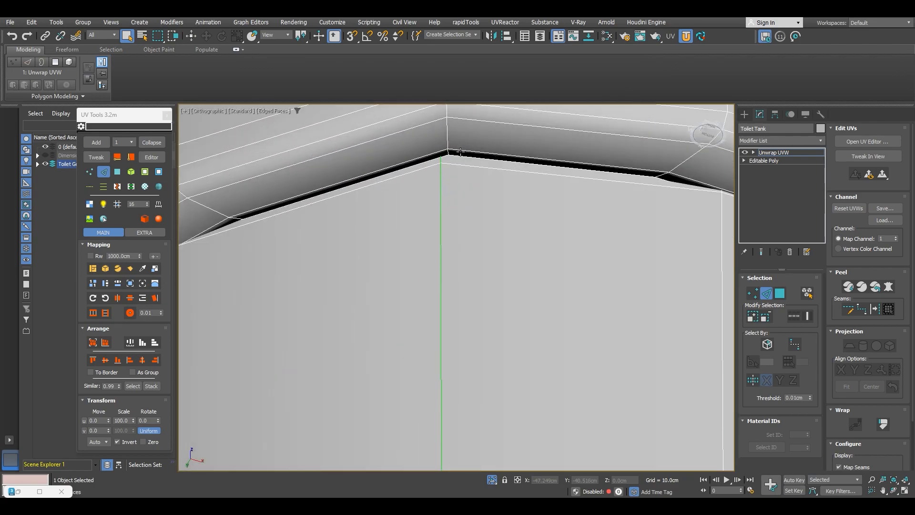
scroll(452, 154, up, 2)
double_click(453, 155)
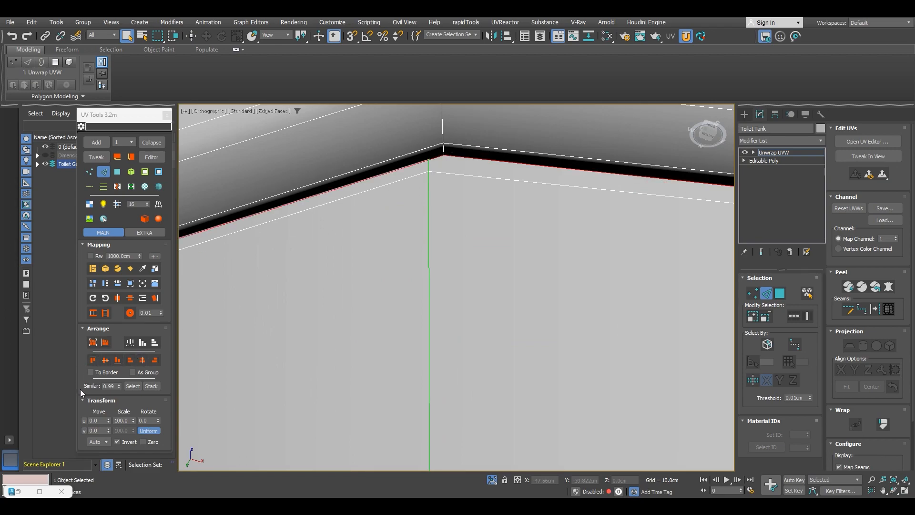
mouse_move(391, 259)
middle_down()
mouse_move(395, 333)
mouse_move(416, 237)
mouse_move(392, 265)
mouse_move(432, 299)
mouse_move(465, 231)
mouse_move(394, 275)
middle_up()
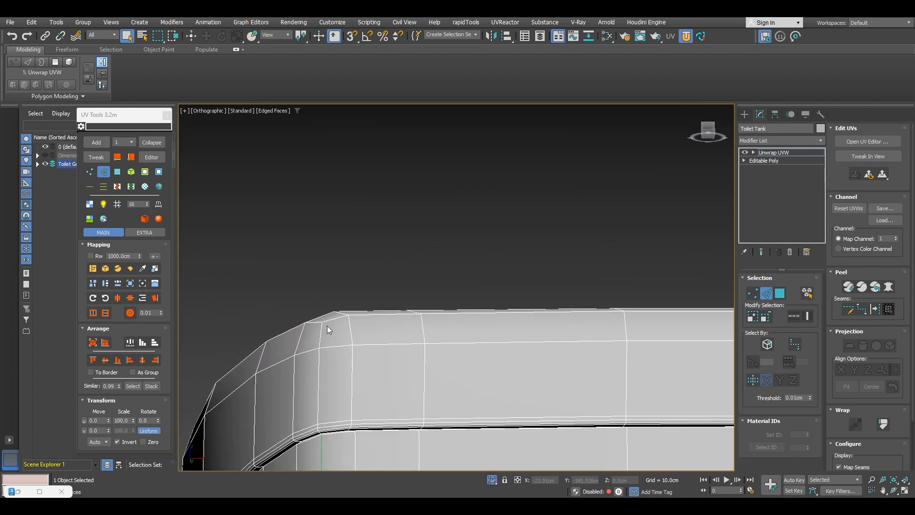
Step: Select the complete edge loop around the lid's upper rim, adding its front, side and back runs
scroll(327, 326, up, 3)
double_click(339, 310)
ctrl+double_click(298, 316)
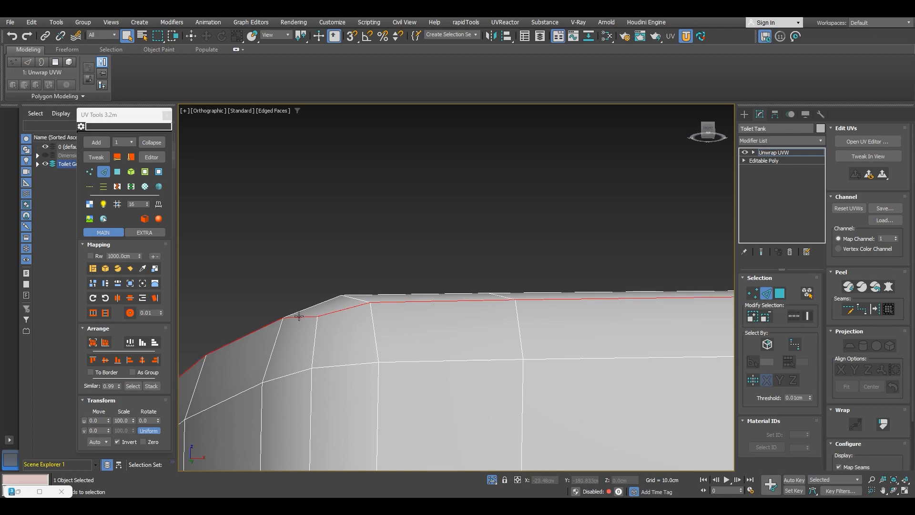
scroll(299, 317, down, 7)
alt+middle_drag(305, 319, 462, 349)
scroll(492, 354, up, 3)
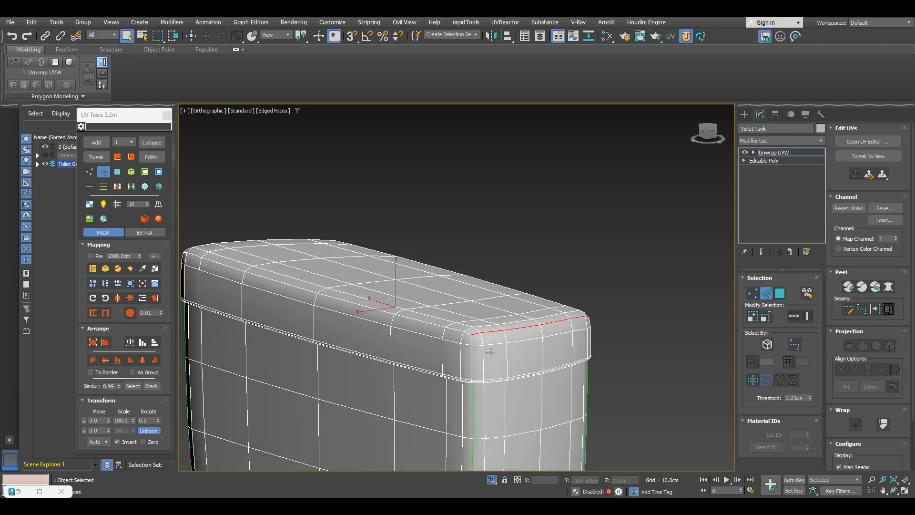
scroll(466, 328, up, 5)
ctrl+double_click(472, 319)
scroll(474, 322, down, 7)
alt+middle_drag(399, 313, 428, 326)
scroll(428, 326, up, 5)
ctrl+double_click(355, 320)
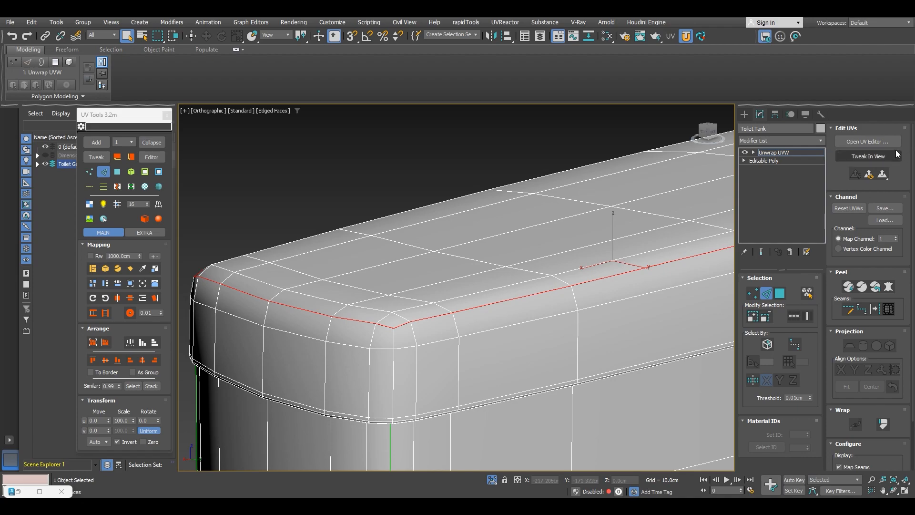
Step: Break the UVs along the selected loop so the lid's top separates from its sides
click(21, 492)
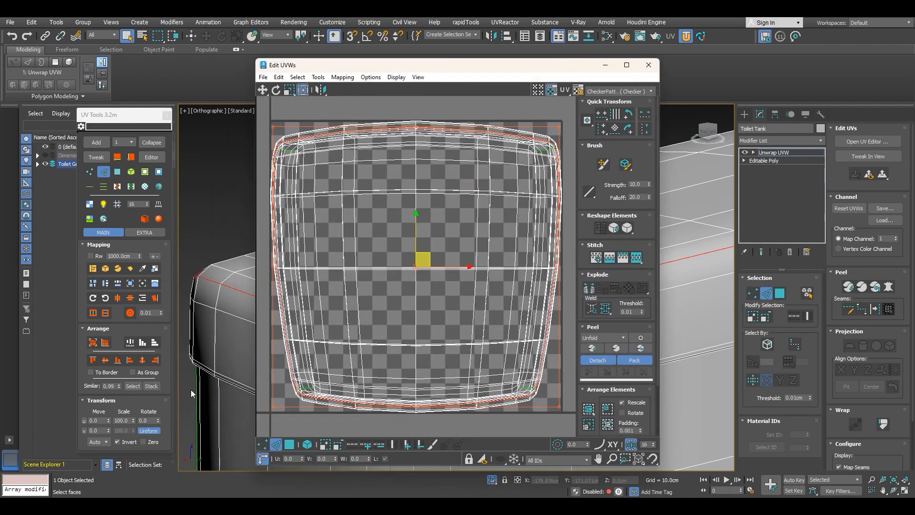
click(590, 288)
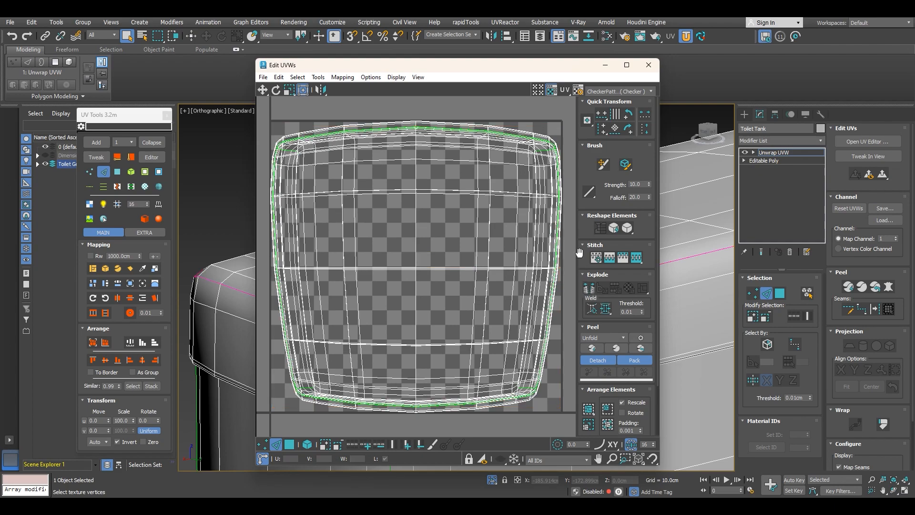
click(605, 69)
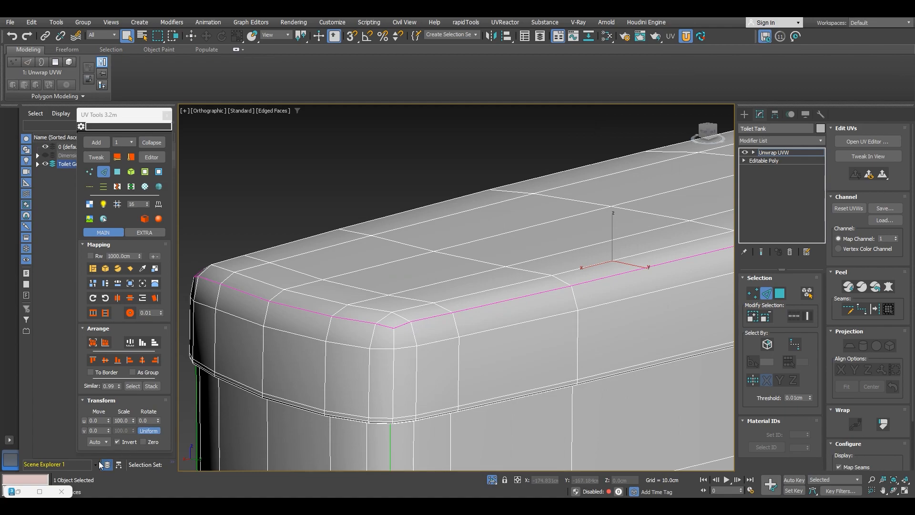
Step: Select the lid's side band as a UV element and display only its selected faces
click(152, 157)
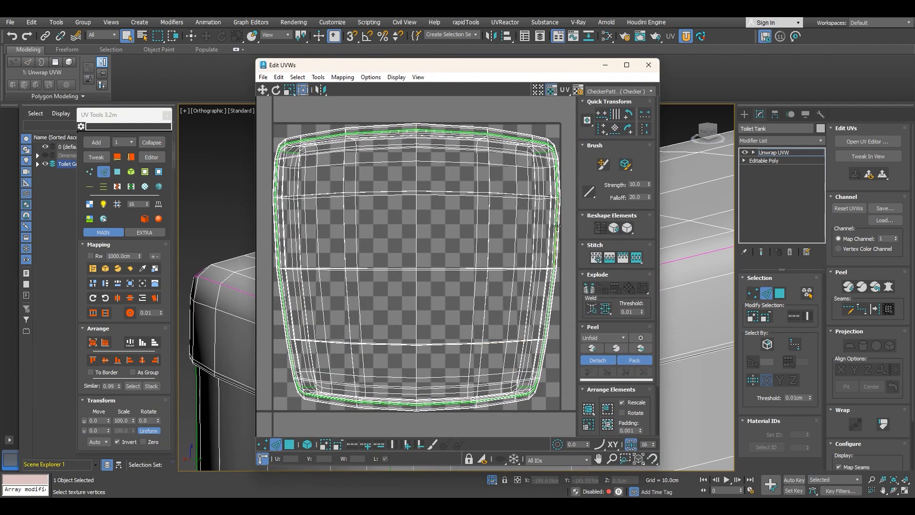
drag(544, 70, 392, 64)
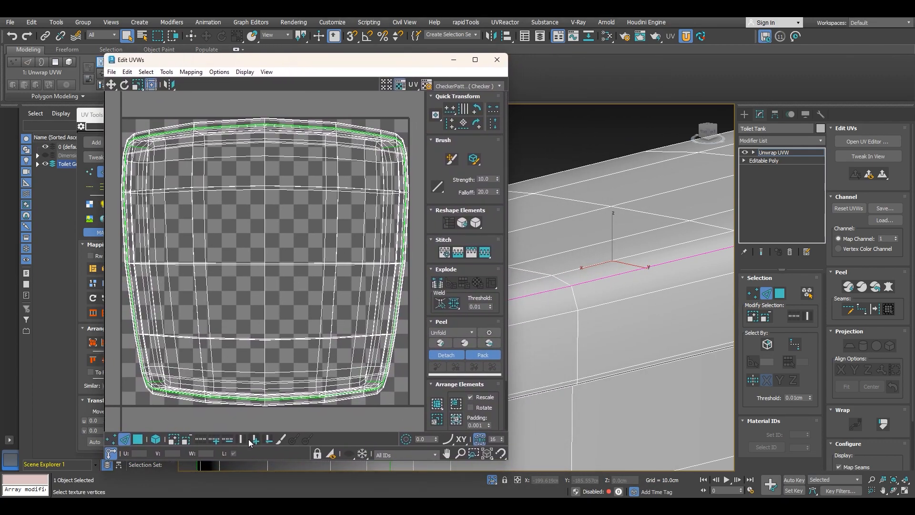
click(137, 439)
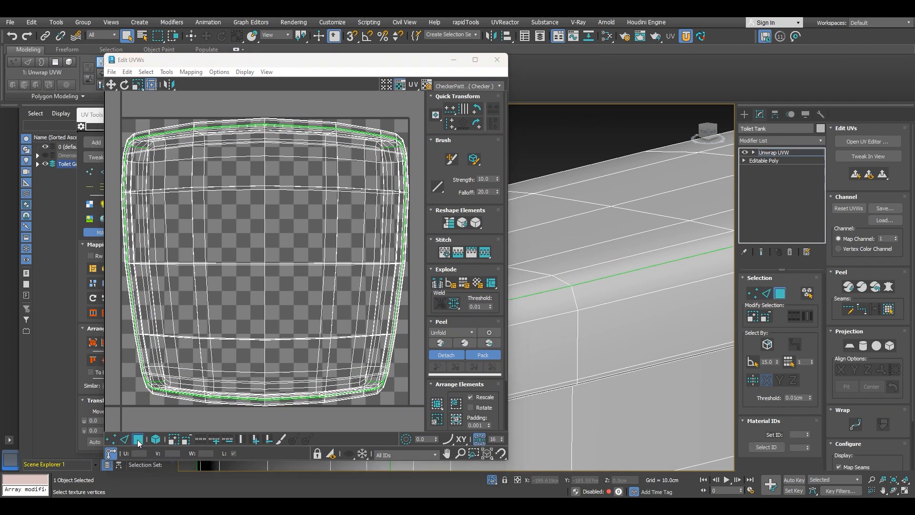
click(586, 310)
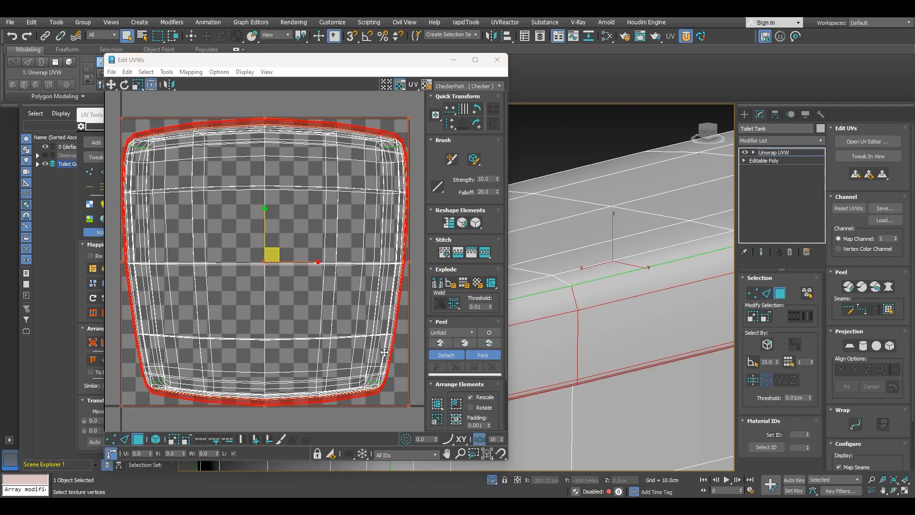
click(328, 455)
scroll(593, 307, down, 5)
scroll(592, 308, up, 8)
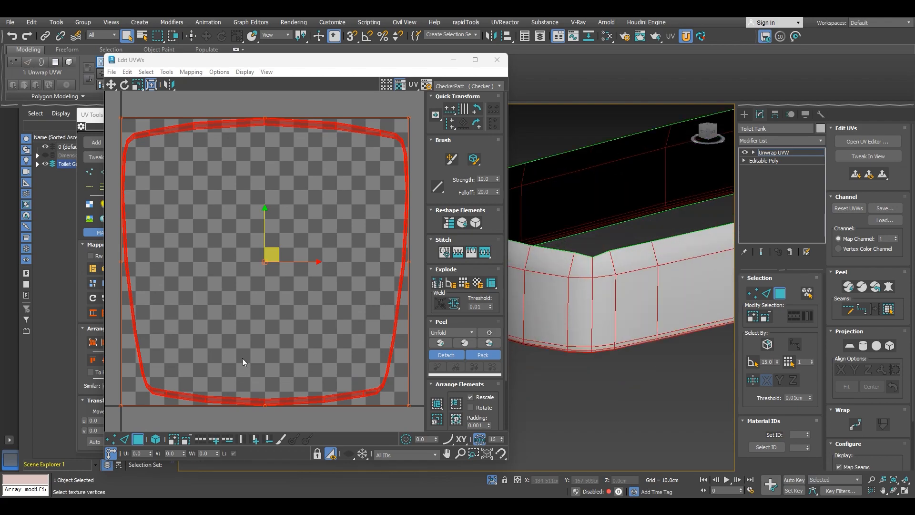
Step: Select the vertical edges at the corners of the lid's side band and break the UVs along them
click(124, 439)
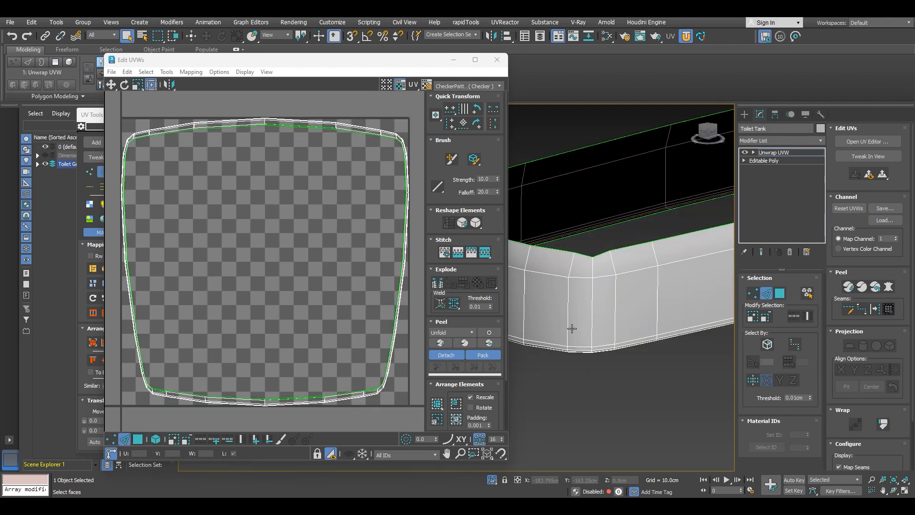
click(593, 299)
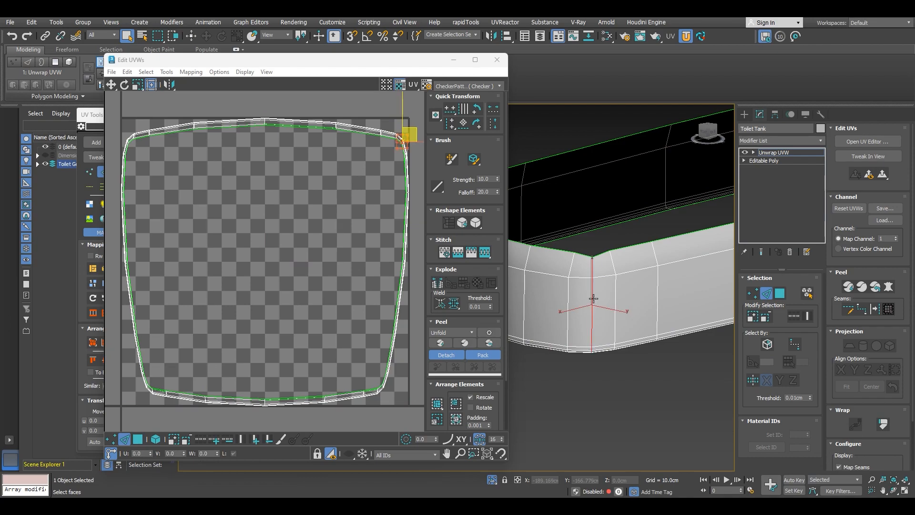
scroll(658, 299, down, 5)
scroll(652, 301, up, 4)
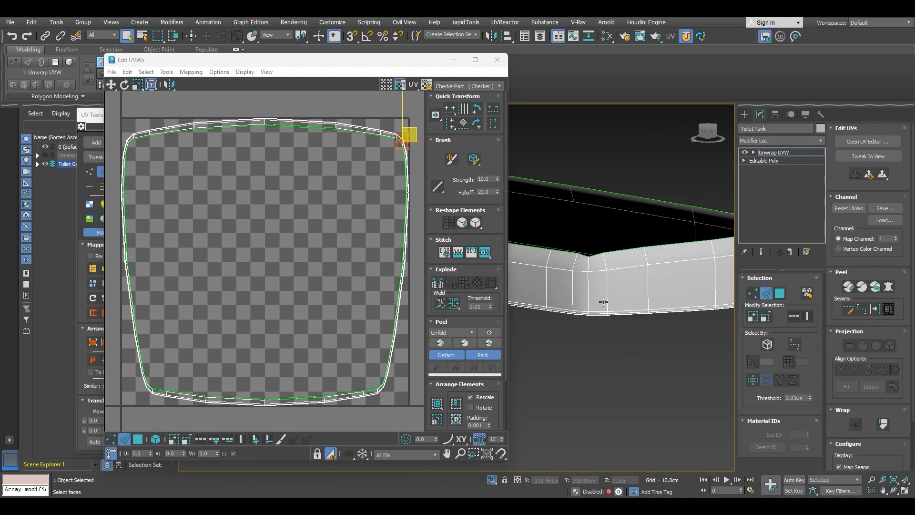
click(579, 276)
scroll(593, 287, down, 4)
scroll(593, 288, down, 3)
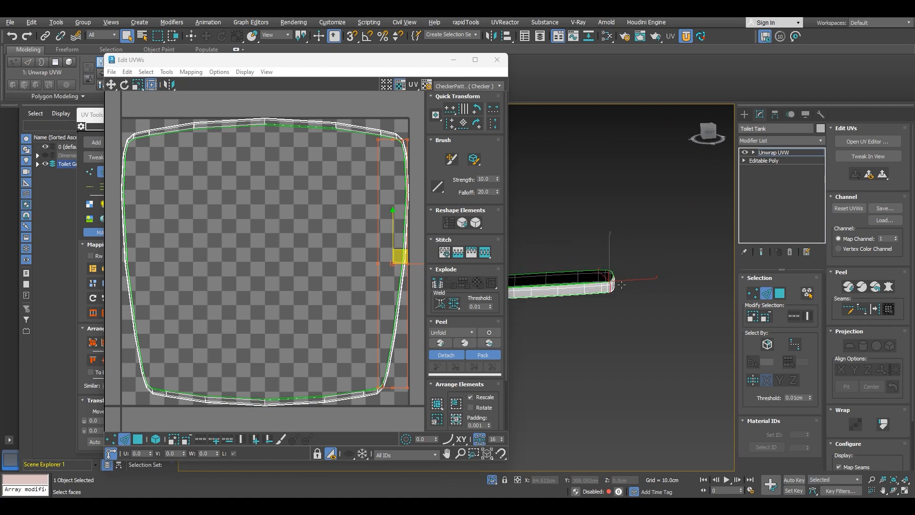
scroll(595, 290, up, 7)
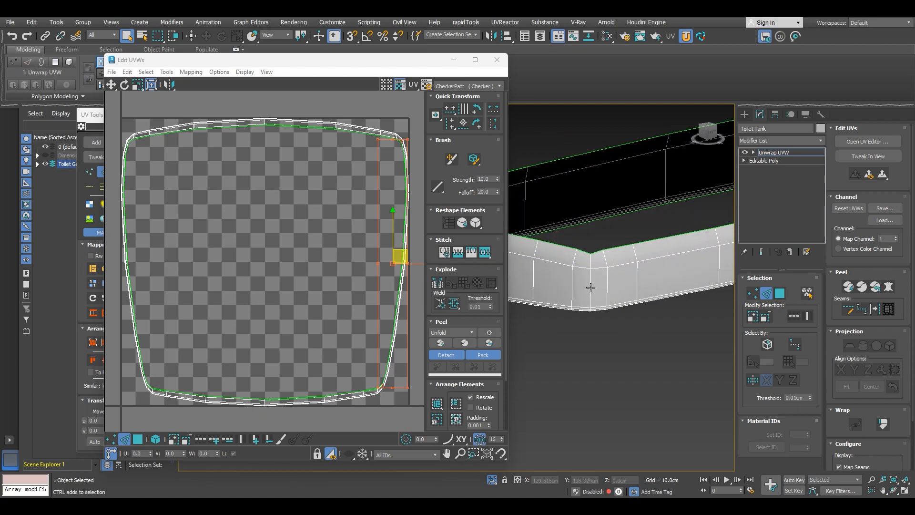
click(590, 287)
alt+middle_drag(590, 288, 637, 298)
click(644, 298)
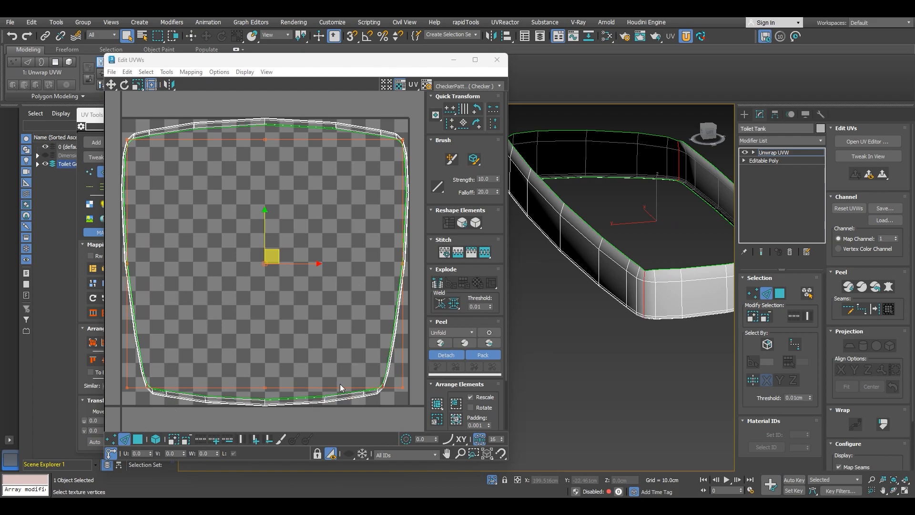
click(440, 285)
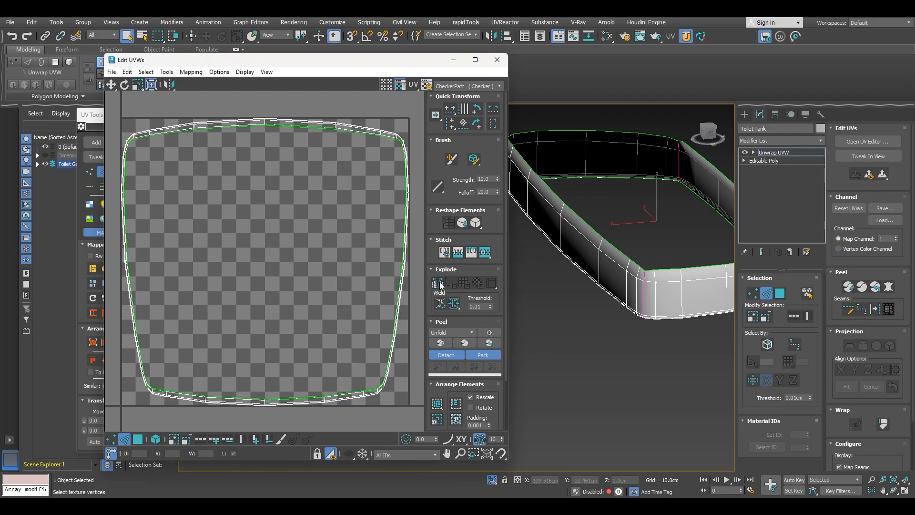
Step: Turn off the selected-faces filter to show the whole tank and reopen its UV layout in the editor
click(330, 455)
scroll(602, 254, down, 5)
alt+middle_drag(603, 254, 555, 264)
click(496, 59)
alt+middle_drag(571, 167, 572, 246)
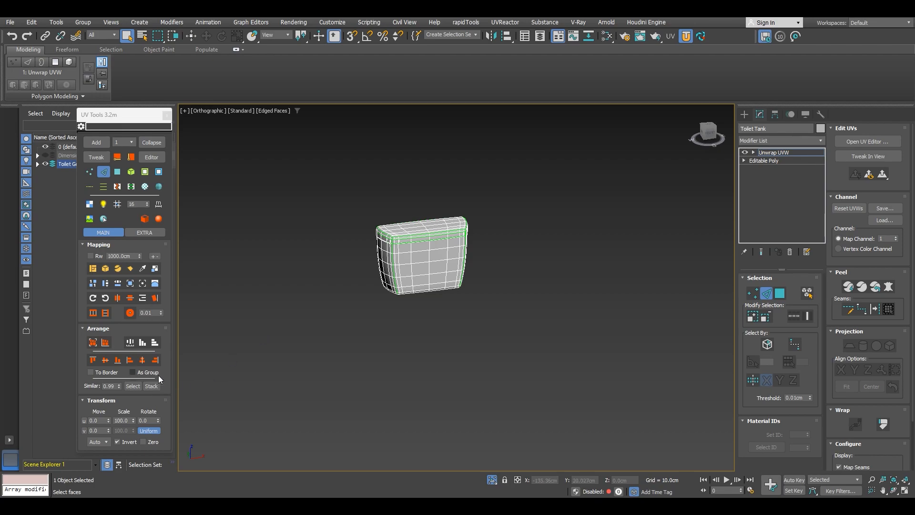
click(151, 158)
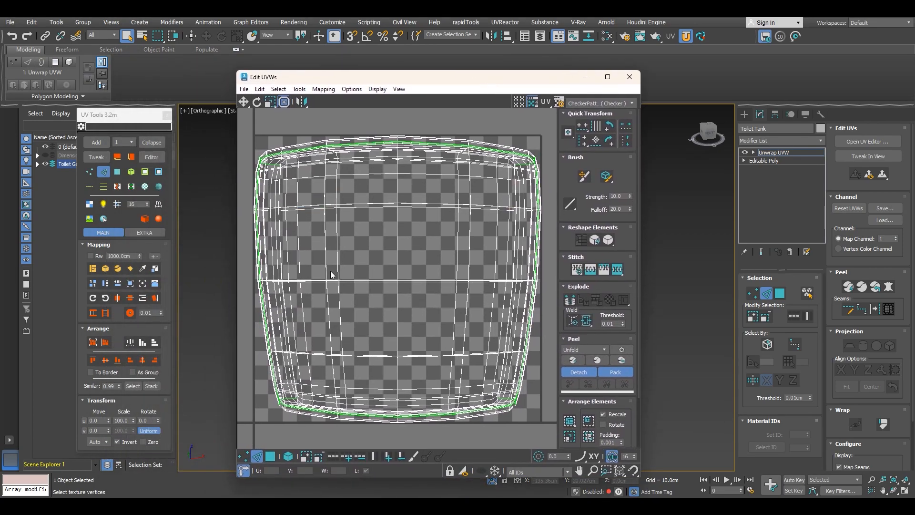
Step: Select all of the tank's UV faces, unfold them with Quick Peel, and clear the selection
click(270, 456)
click(304, 119)
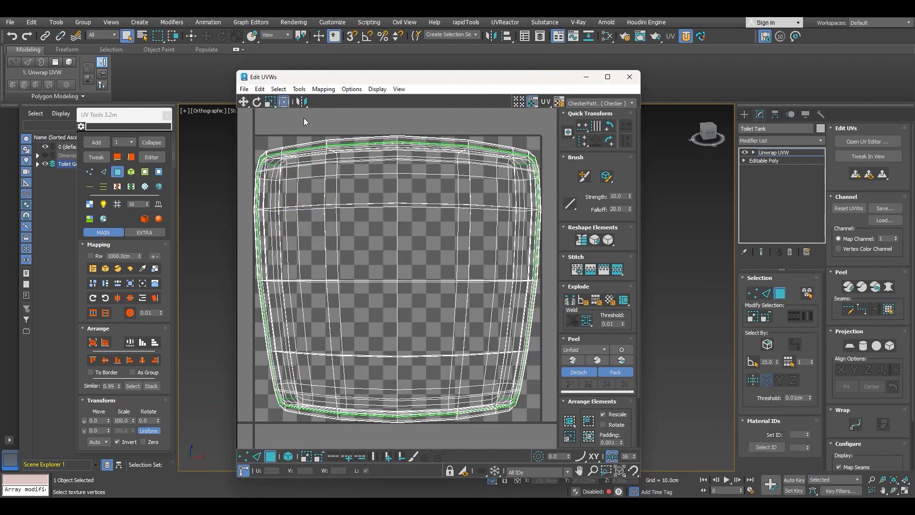
key(ctrl+a)
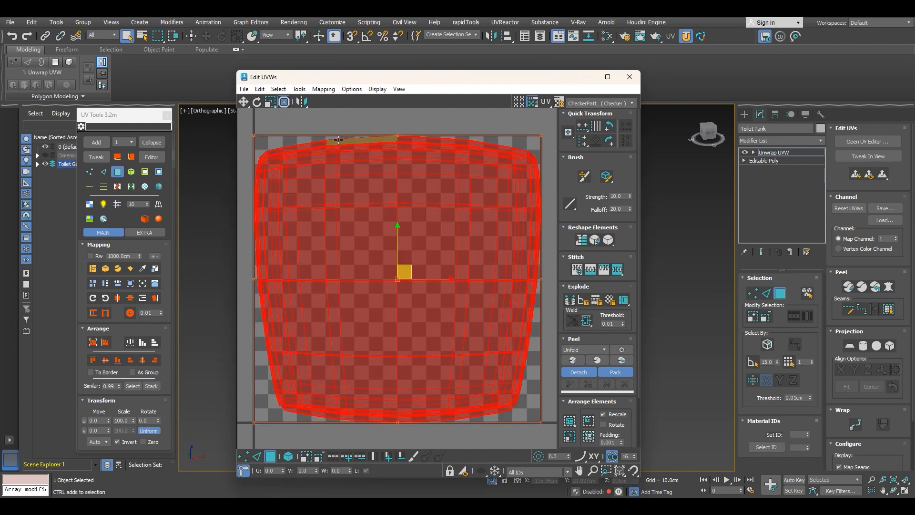
click(573, 361)
click(476, 207)
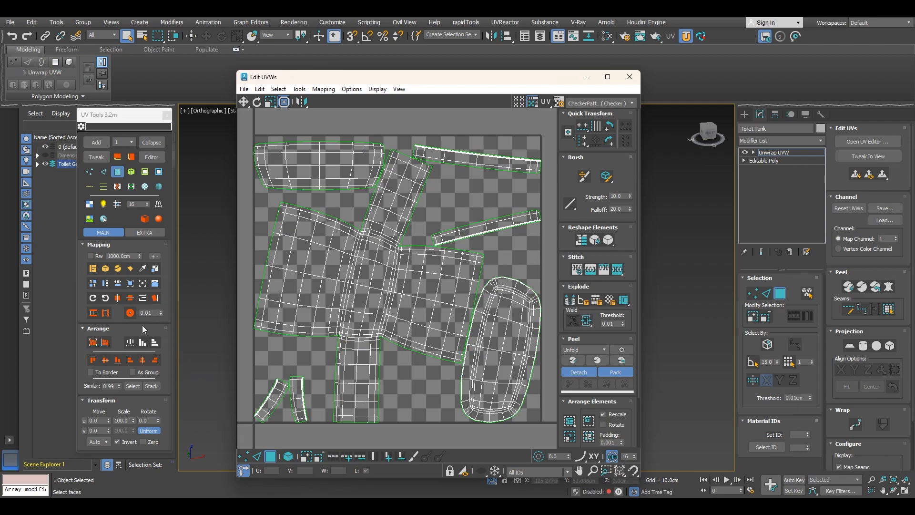
Step: Straighten the tank's UV shells and align them to a common centre, vertically and horizontally
click(143, 299)
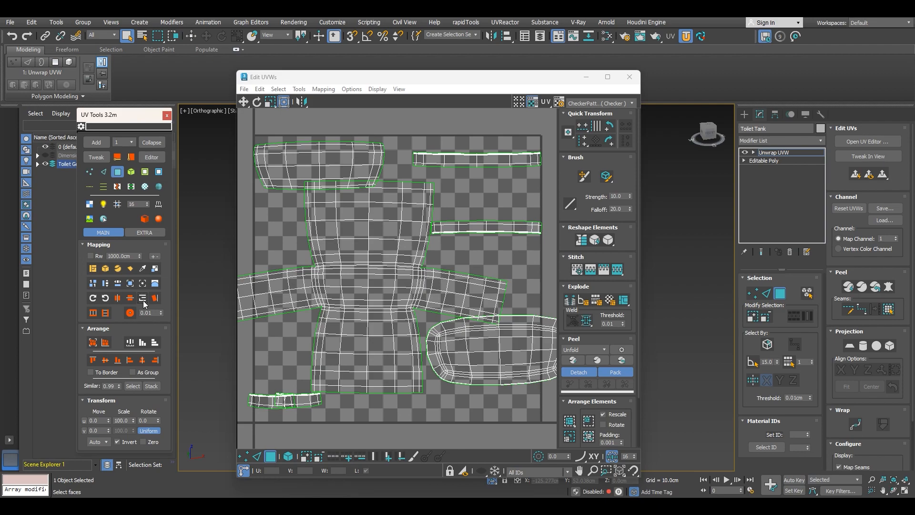
click(107, 362)
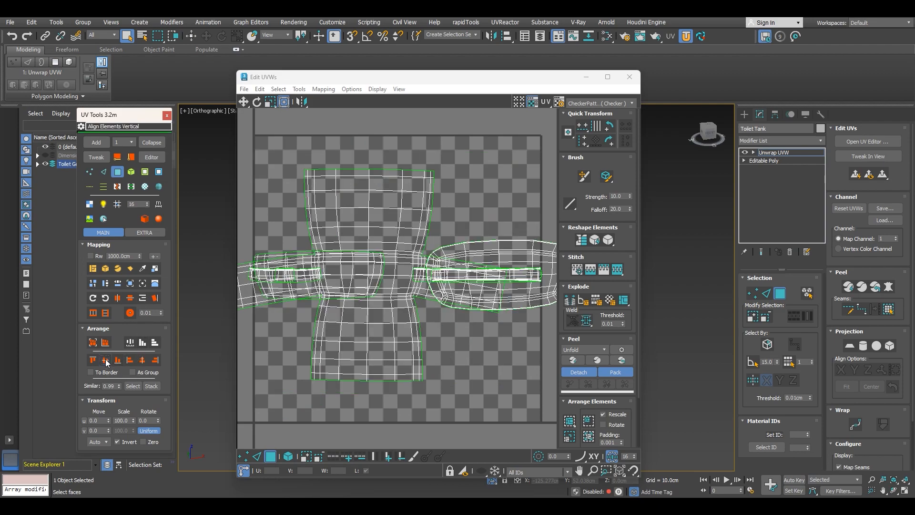
click(142, 361)
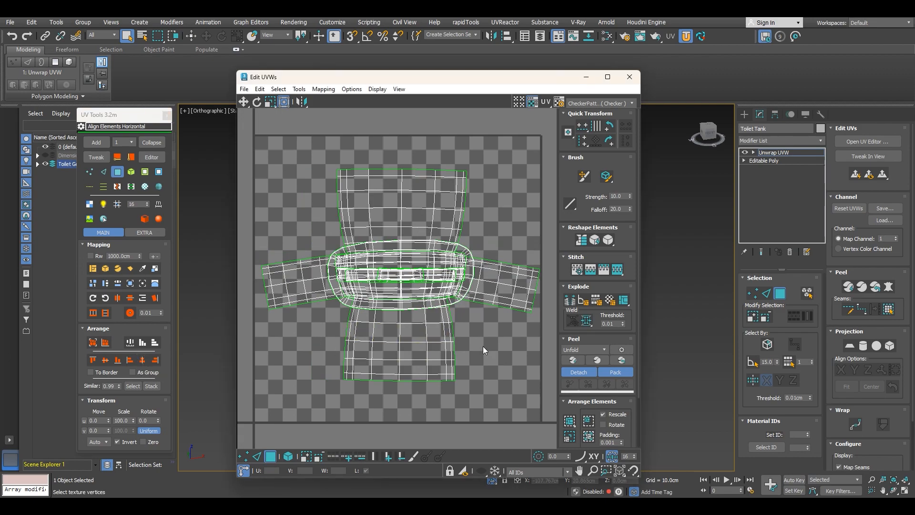
Step: Select all UV faces and apply a texel density of 10.24 for a 1024 texture
key(ctrl+a)
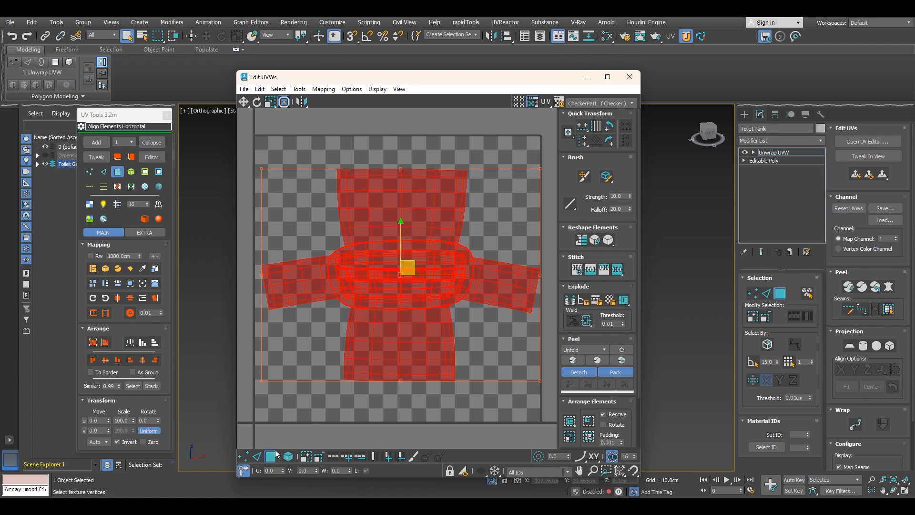
click(144, 232)
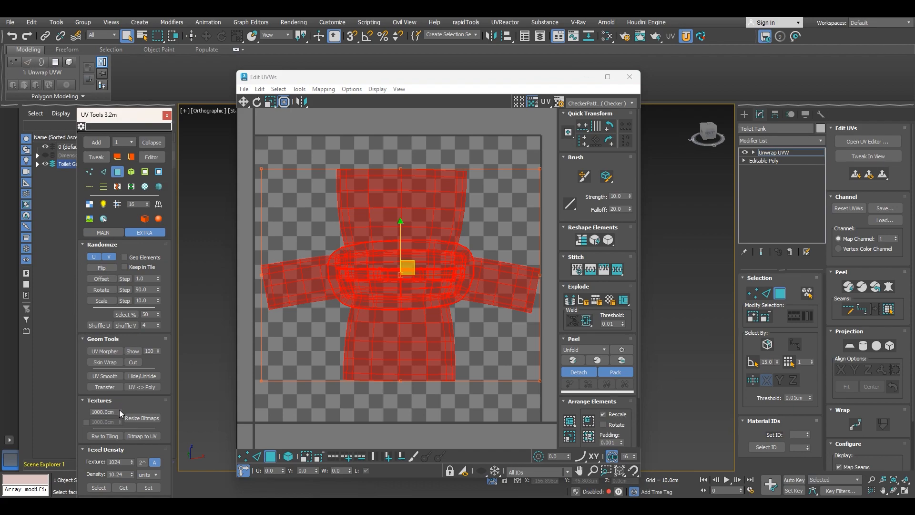
drag(138, 115, 150, 47)
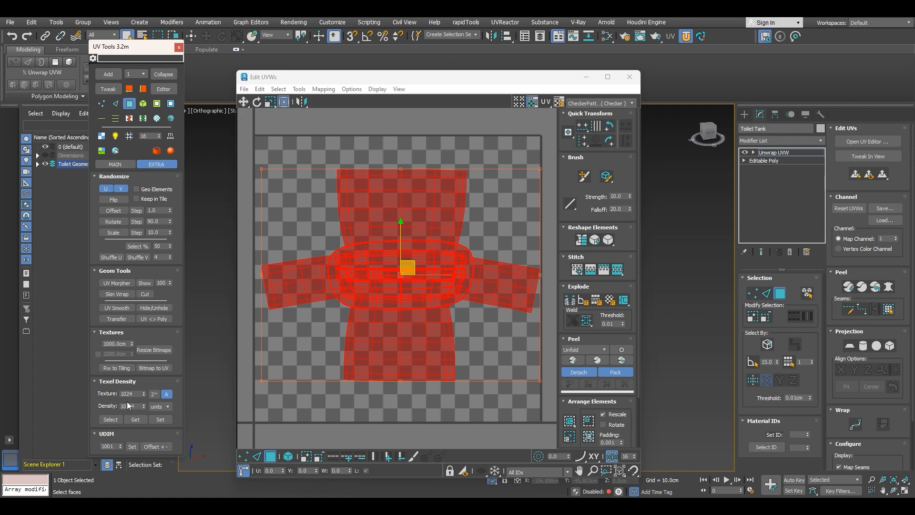
click(159, 419)
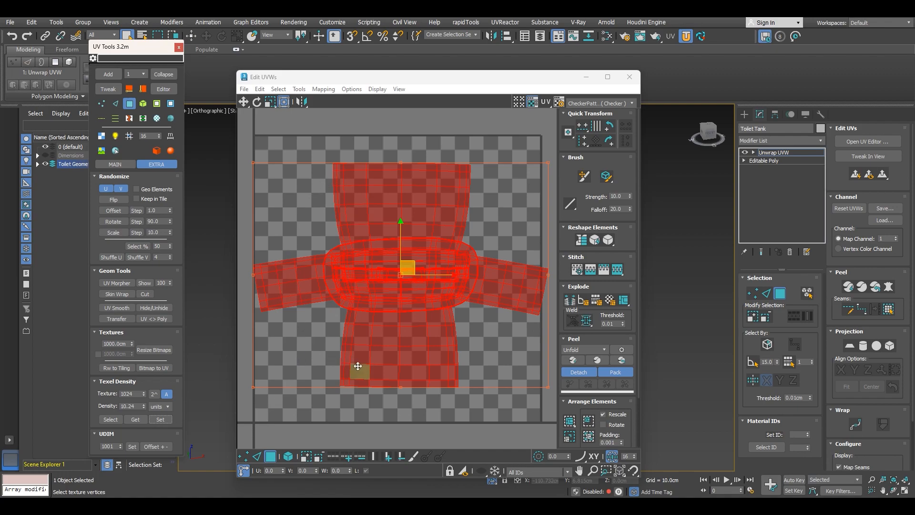
Step: Display the CheckerPattern texture on the tank and move the UV editor aside to reveal the model
click(602, 104)
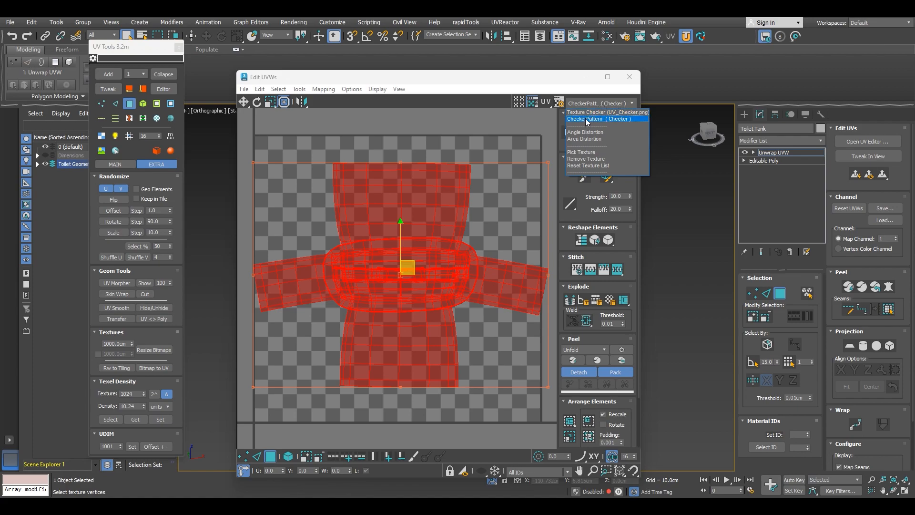
click(586, 119)
drag(429, 77, 182, 85)
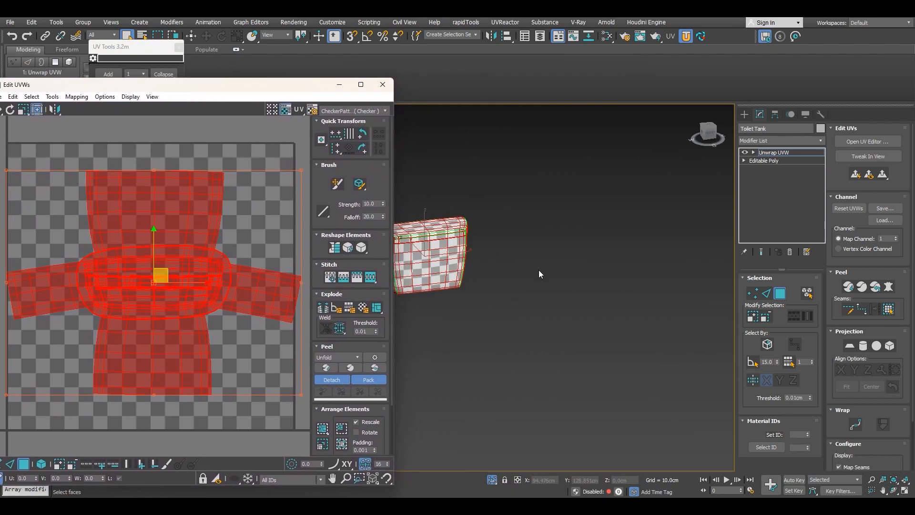
Step: Examine the checker squares along the tank's front, comparing their size and alignment across the lid's front seam
middle_drag(539, 270, 620, 243)
alt+middle_drag(470, 239, 572, 242)
scroll(505, 238, up, 5)
scroll(572, 242, down, 3)
middle_drag(571, 242, 565, 200)
scroll(567, 199, up, 5)
middle_drag(547, 163, 547, 206)
scroll(528, 180, up, 4)
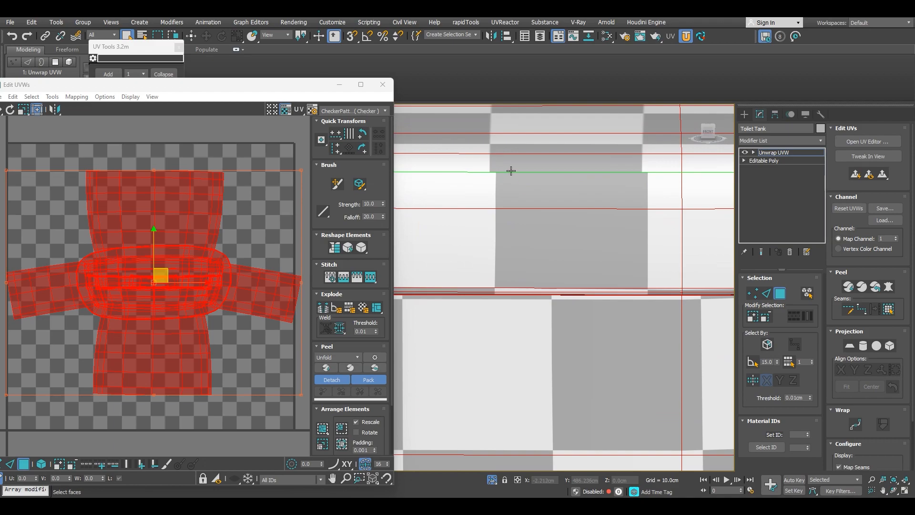
click(442, 173)
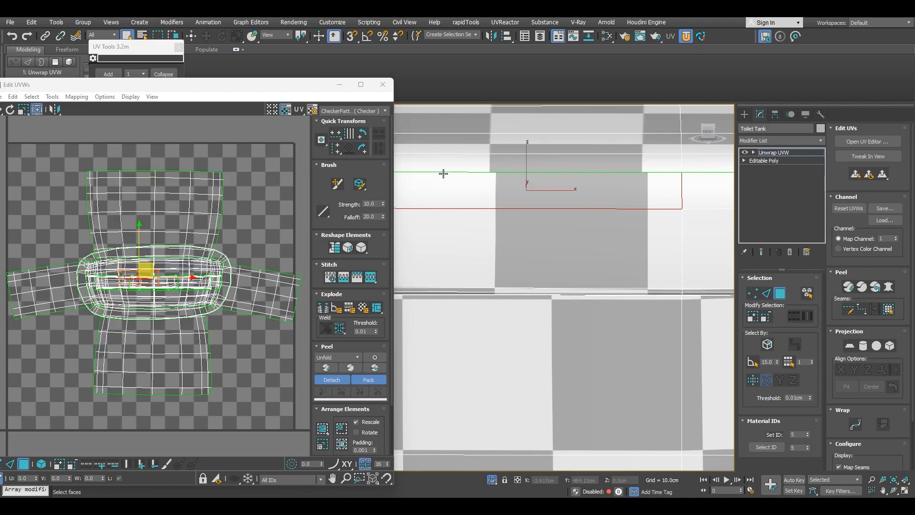
Step: Close and reopen the UV editor, reapply the CheckerPattern texture, and minimise the editor
click(382, 85)
click(156, 119)
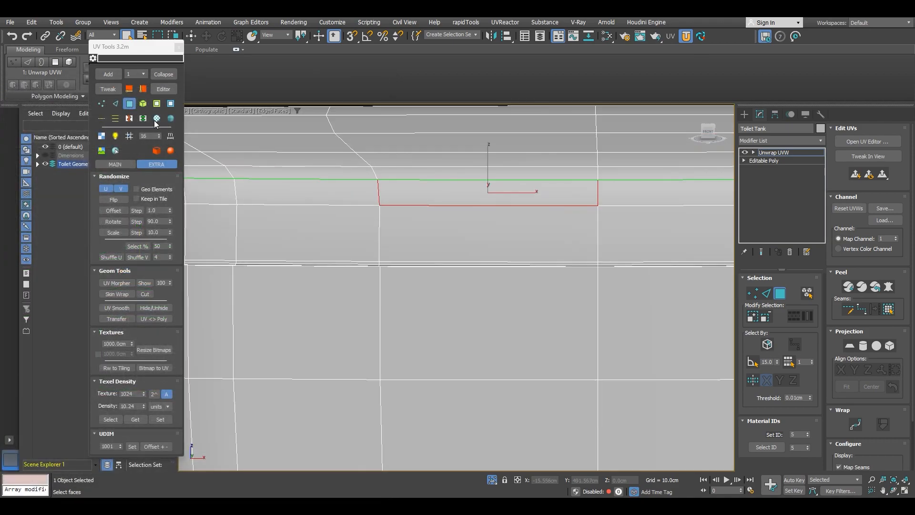
click(162, 89)
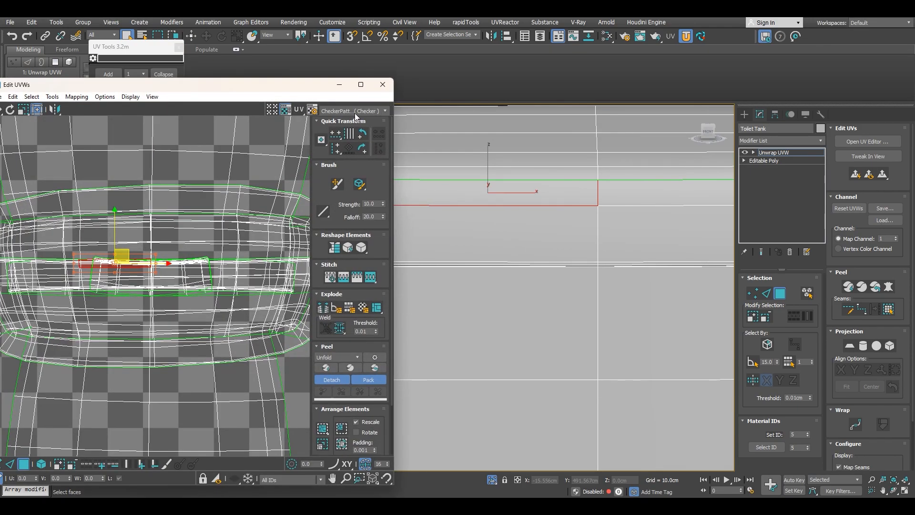
click(355, 110)
click(341, 126)
click(339, 86)
Step: Turn on Tweak mode and try shifting the lid's front UVs by about 0.015 in U and -0.021 in V
click(108, 90)
scroll(538, 217, down, 6)
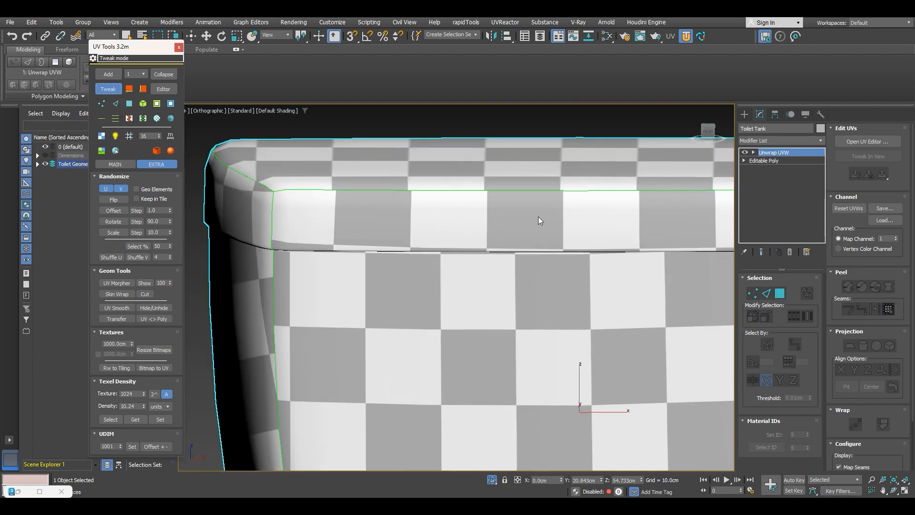
scroll(481, 190, up, 3)
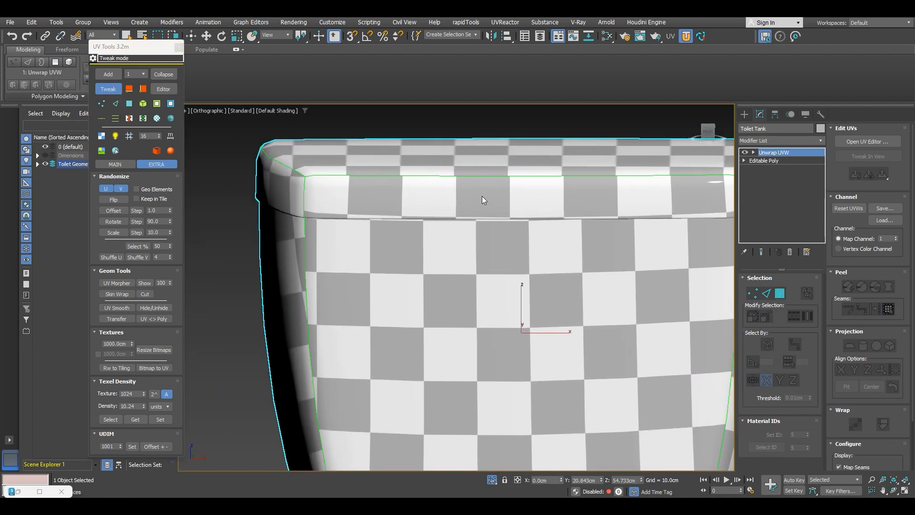
drag(482, 196, 529, 209)
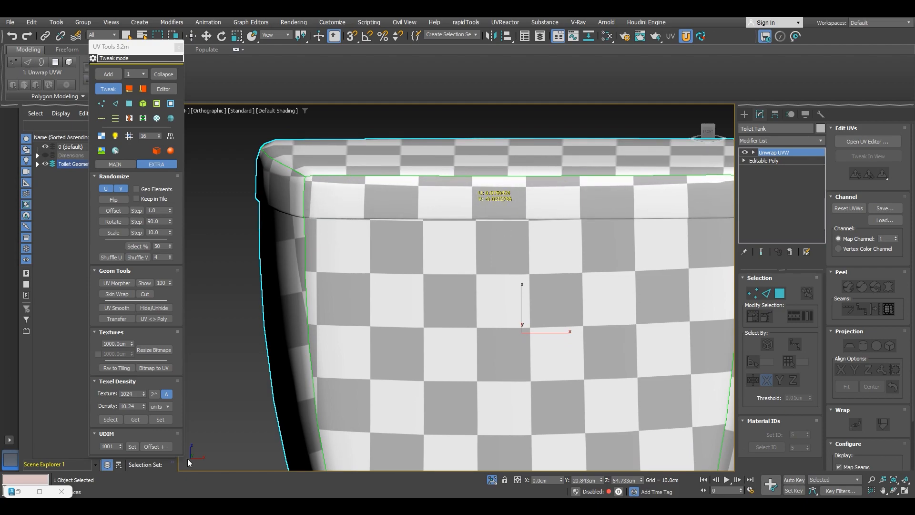
Step: Restore the UV editor, undo the shift of the lid's front UVs, and close the editor
click(17, 492)
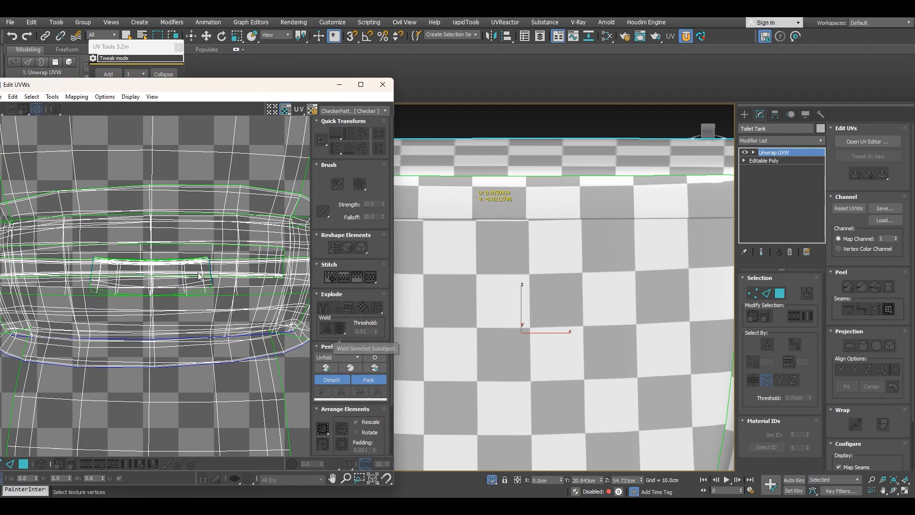
key(ctrl+z)
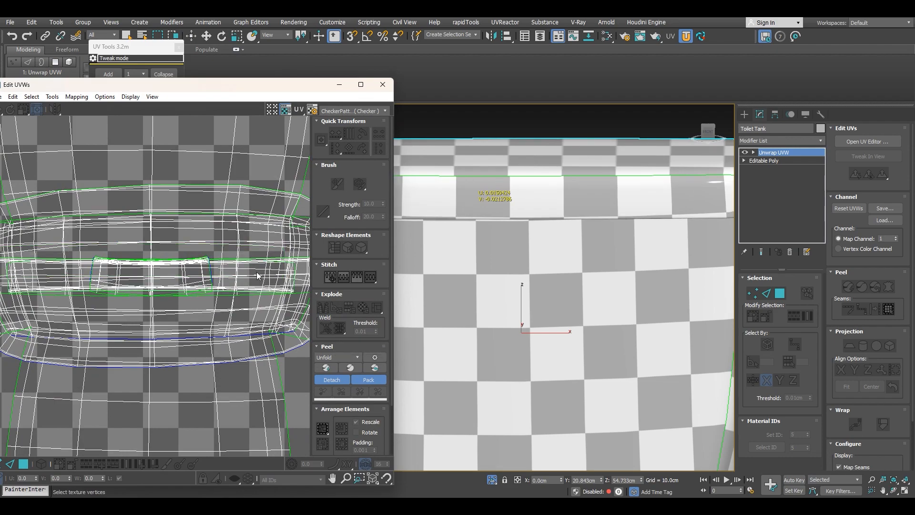
click(383, 85)
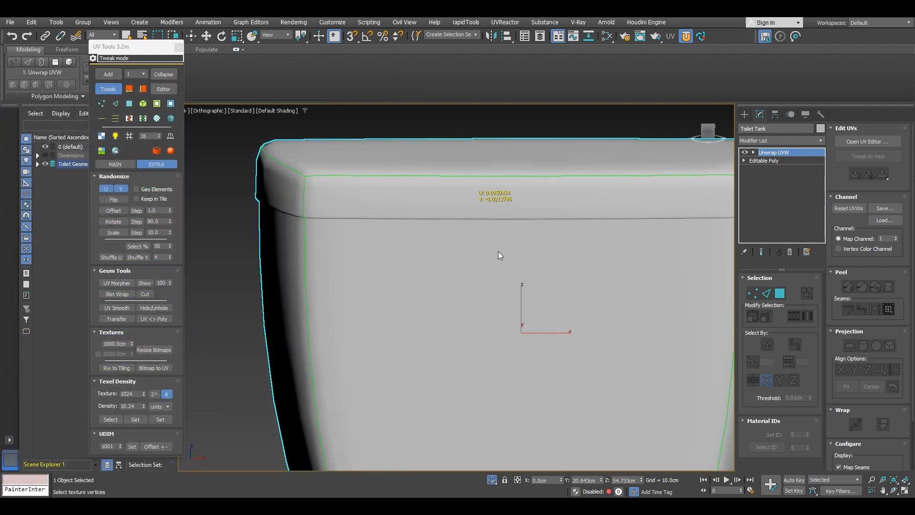
Step: Collapse the toilet tank and its Unwrap UVW modifier into an Editable Poly
click(117, 162)
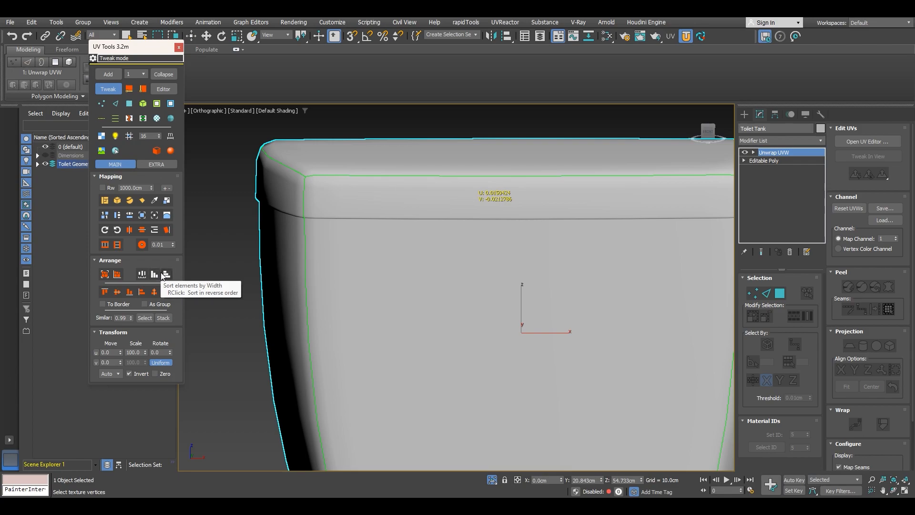
key(z)
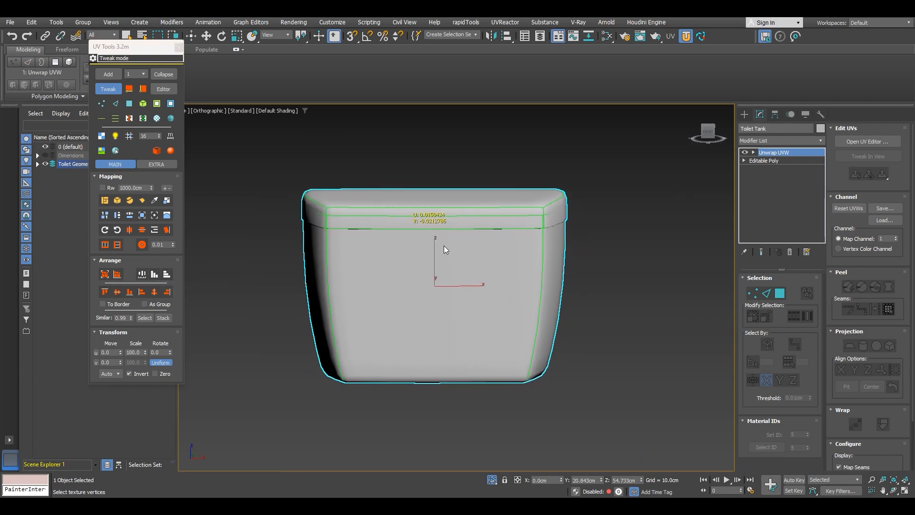
alt+middle_drag(391, 251, 417, 258)
right_click(416, 258)
mouse_move(459, 376)
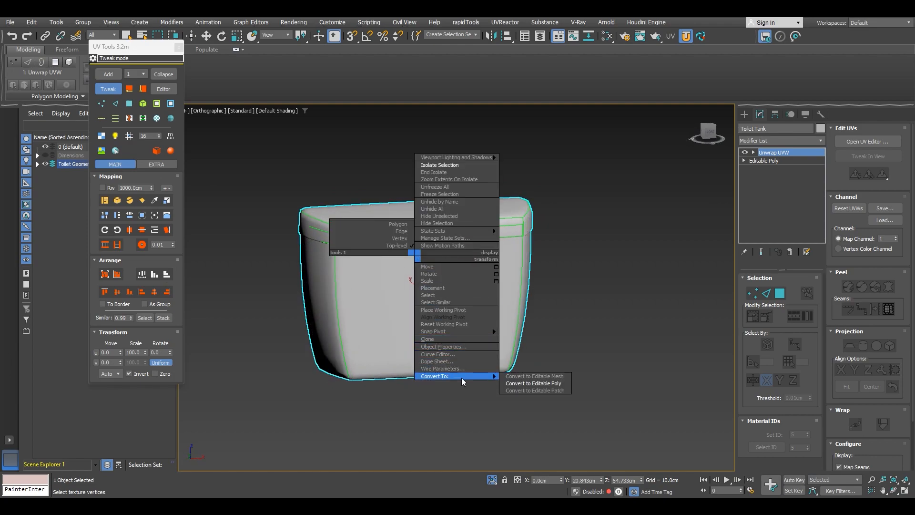
click(528, 384)
Step: Display edged faces on the toilet tank and close the UV Tools window
key(F4)
alt+middle_drag(441, 328, 429, 306)
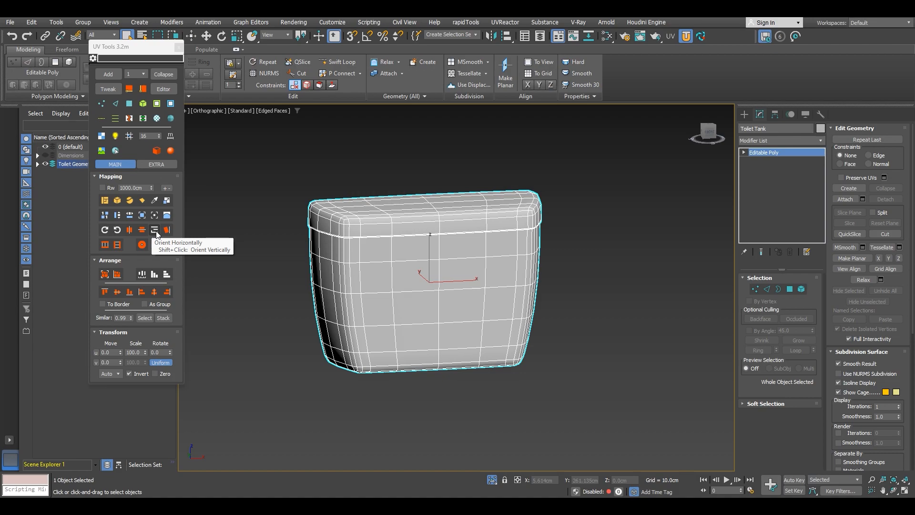
click(179, 48)
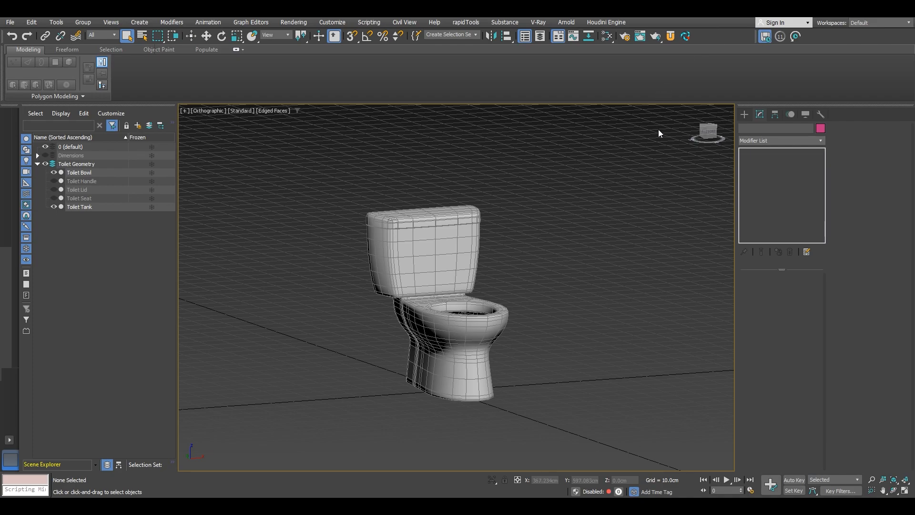
Step: Select the Toilet Handle, Toilet Lid and Toilet Seat objects and unhide them
click(77, 199)
shift+click(71, 182)
click(53, 181)
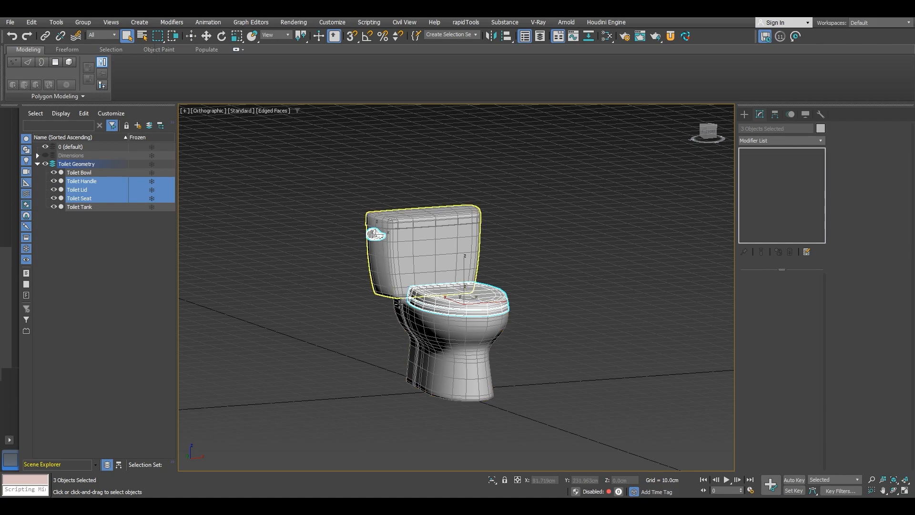
Step: Hide the Toilet Tank and Toilet Bowl, and select the handle, lid and seat in the viewport
click(54, 207)
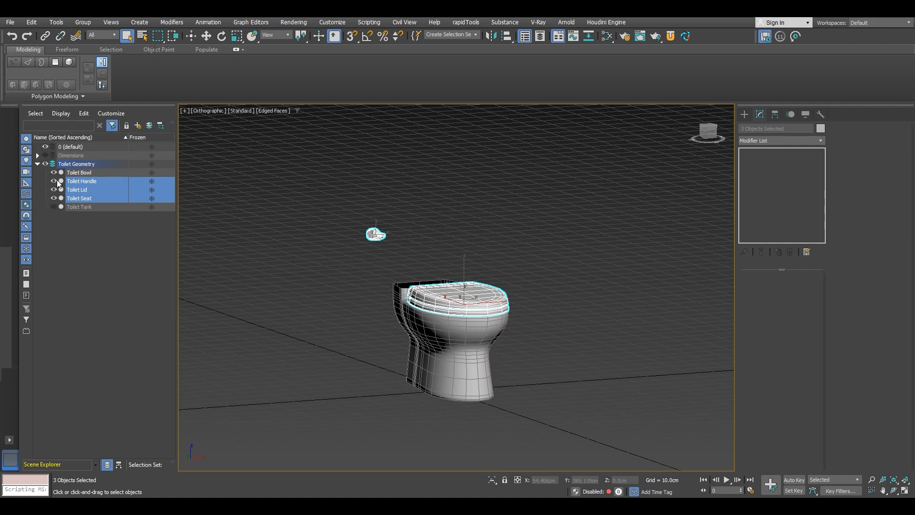
click(54, 172)
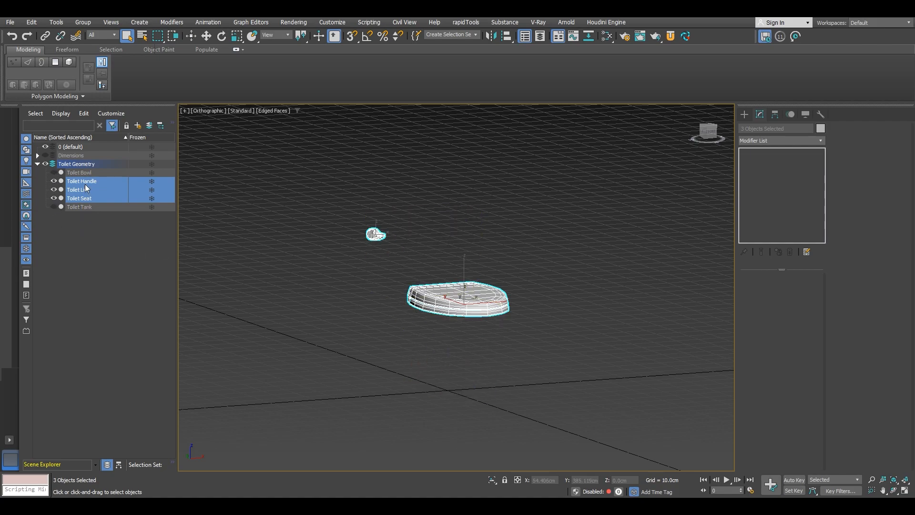
click(107, 267)
drag(336, 173, 578, 342)
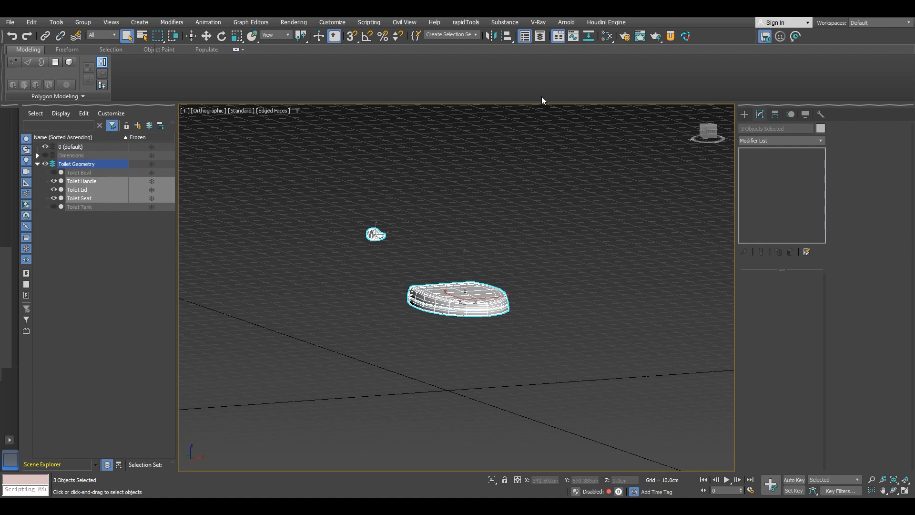
Step: Send the selected handle, lid and seat to RizomUV through the RizomUV Bridge in New mode
click(671, 37)
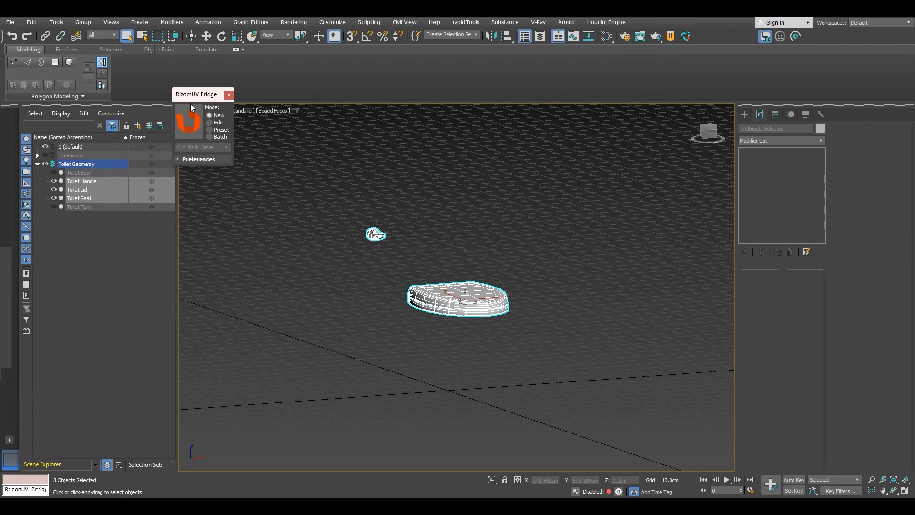
drag(197, 98, 112, 246)
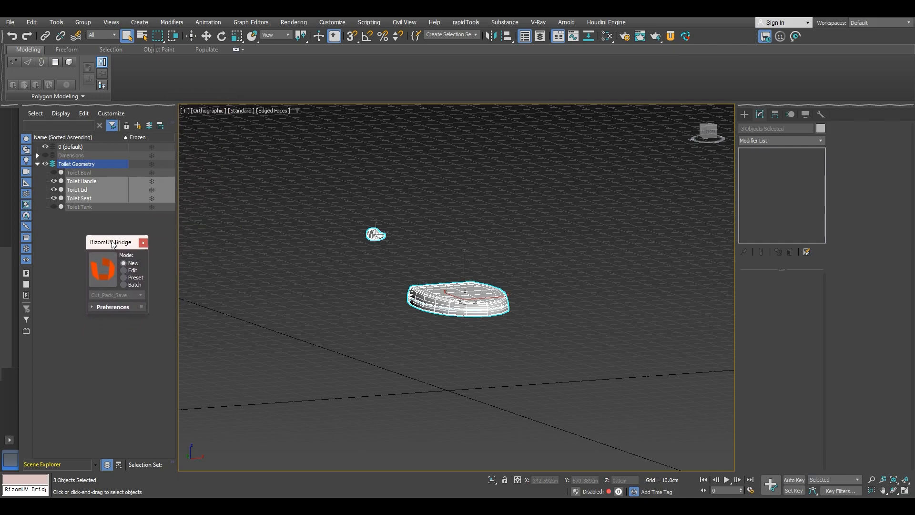
click(132, 264)
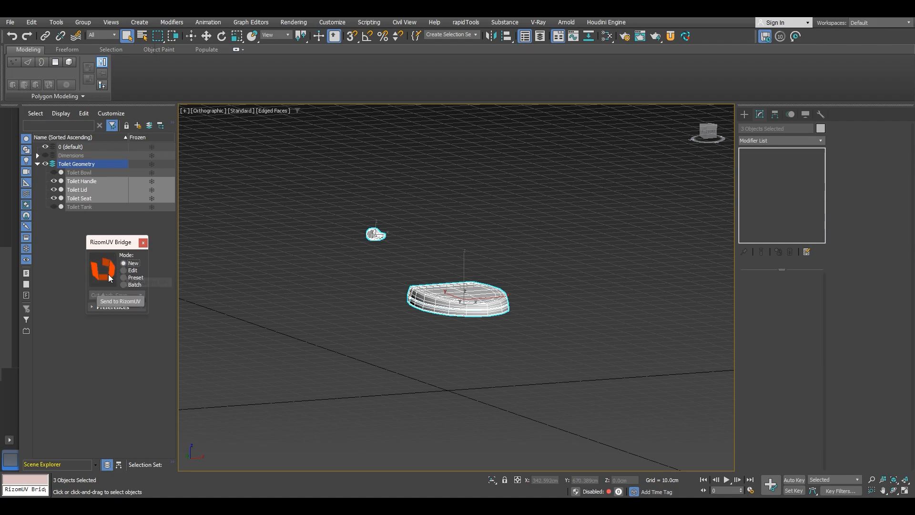
click(104, 271)
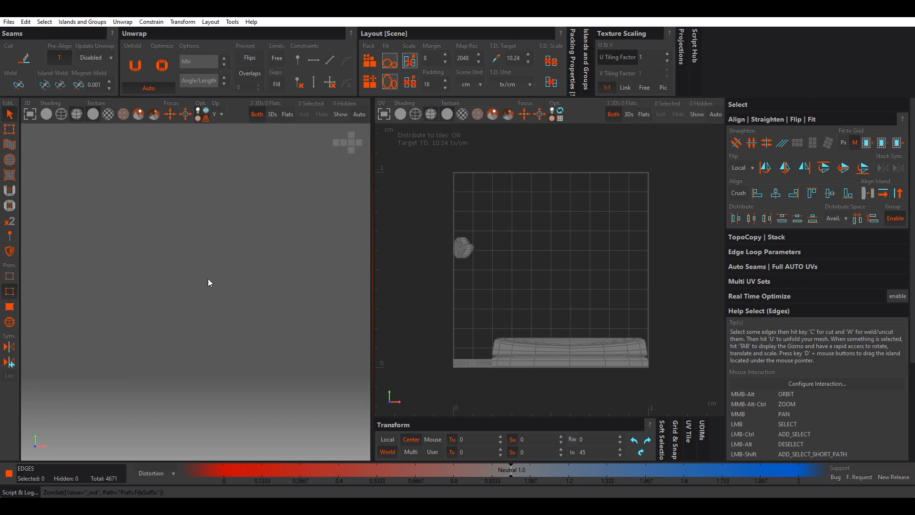
Step: Step through the vertex, edge, polygon and island selection modes, ending in edge selection
scroll(209, 274, down, 4)
scroll(187, 193, up, 3)
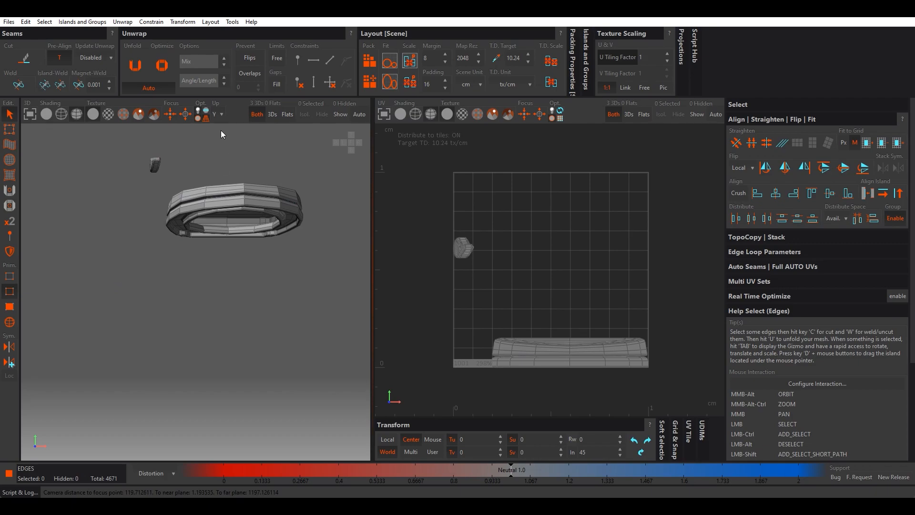
click(172, 114)
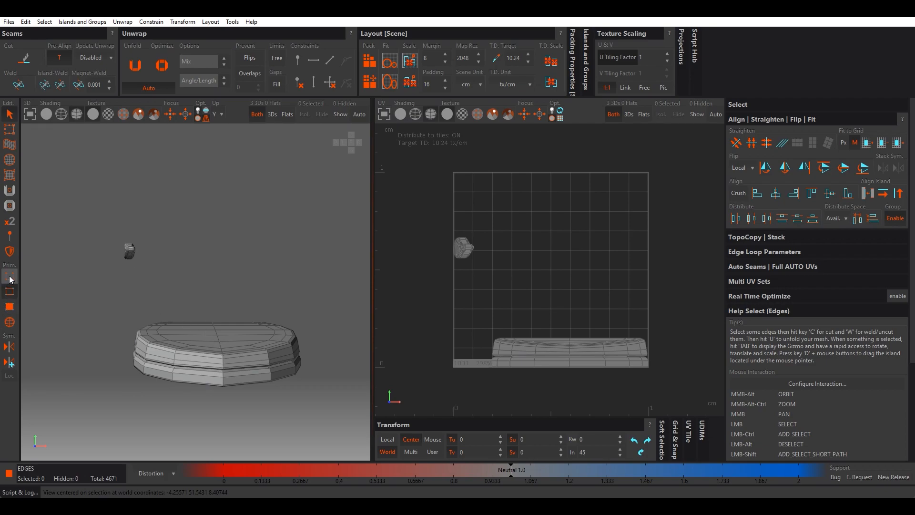
click(10, 291)
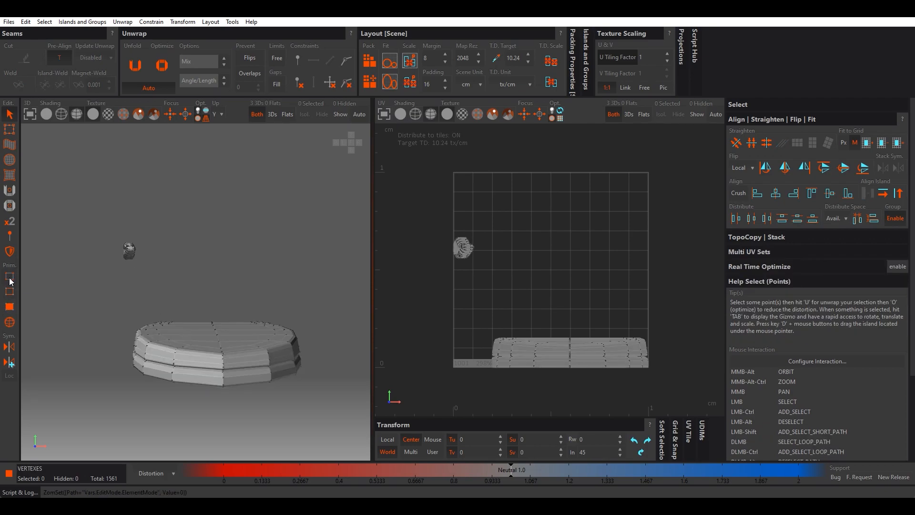
click(10, 306)
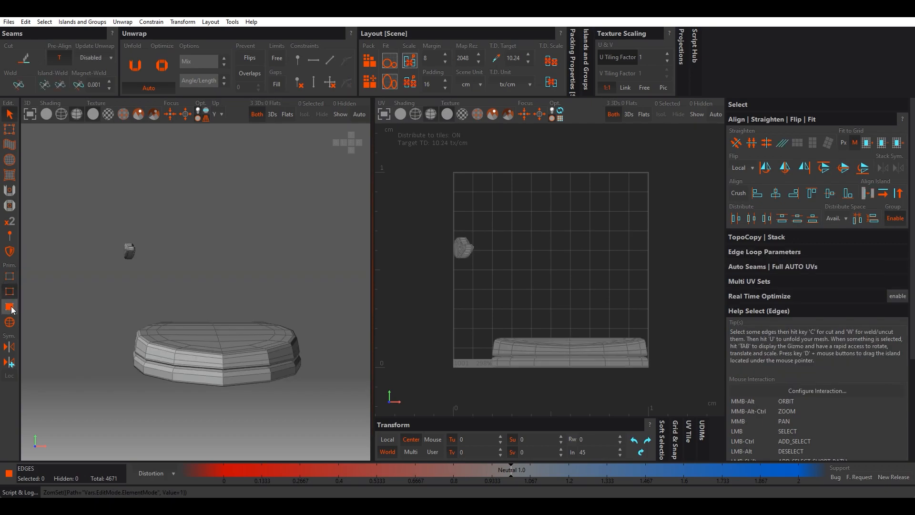
click(10, 322)
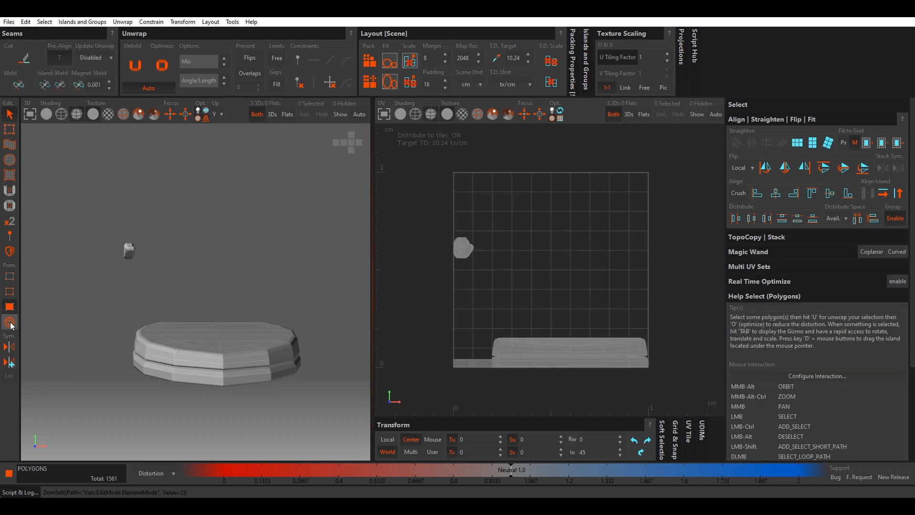
click(10, 323)
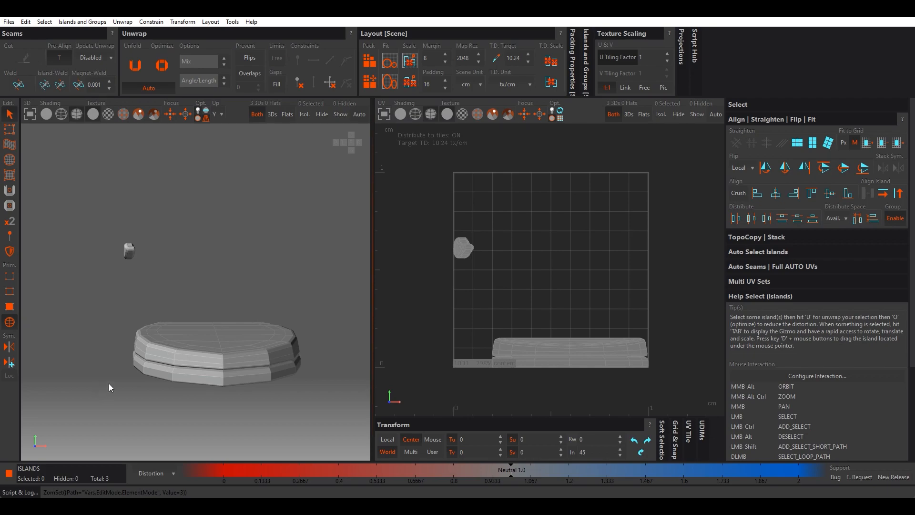
click(10, 293)
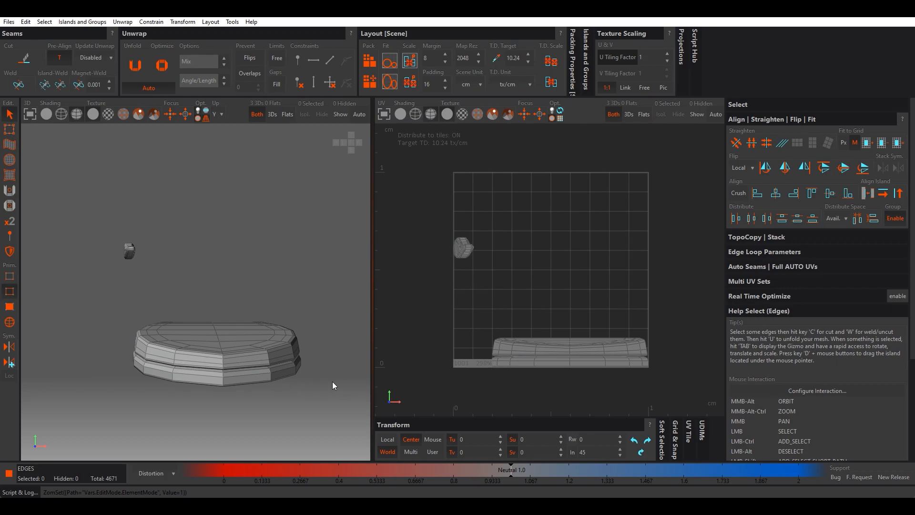
Step: Select the two edge loops that run around the toilet handle along both sides of its outer band
key(f)
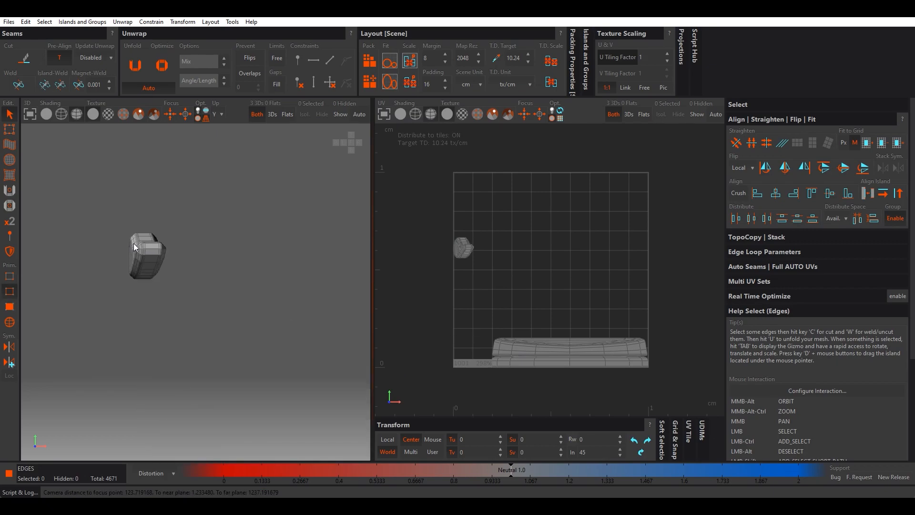
double_click(148, 257)
alt+middle_drag(148, 256, 218, 277)
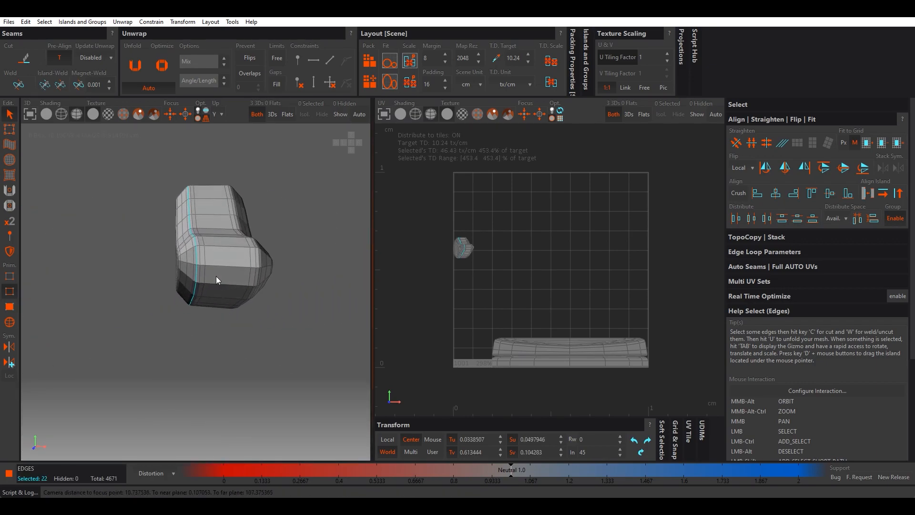
scroll(195, 249, up, 3)
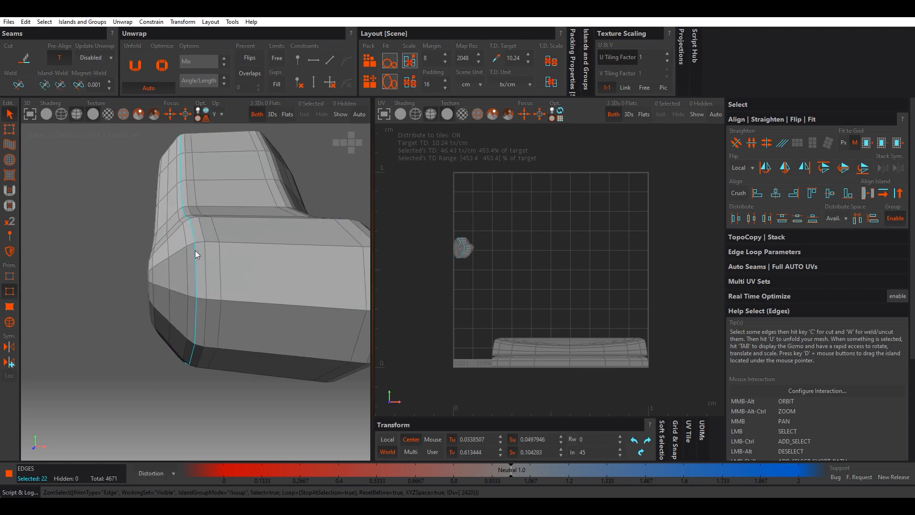
scroll(195, 251, down, 2)
mouse_move(195, 250)
alt+middle_down()
mouse_move(278, 278)
mouse_move(72, 279)
mouse_move(277, 276)
mouse_move(153, 273)
mouse_move(145, 264)
mouse_move(200, 267)
mouse_move(247, 230)
mouse_move(186, 277)
mouse_move(227, 227)
mouse_move(198, 260)
alt+middle_up()
ctrl+double_click(275, 270)
scroll(180, 270, up, 2)
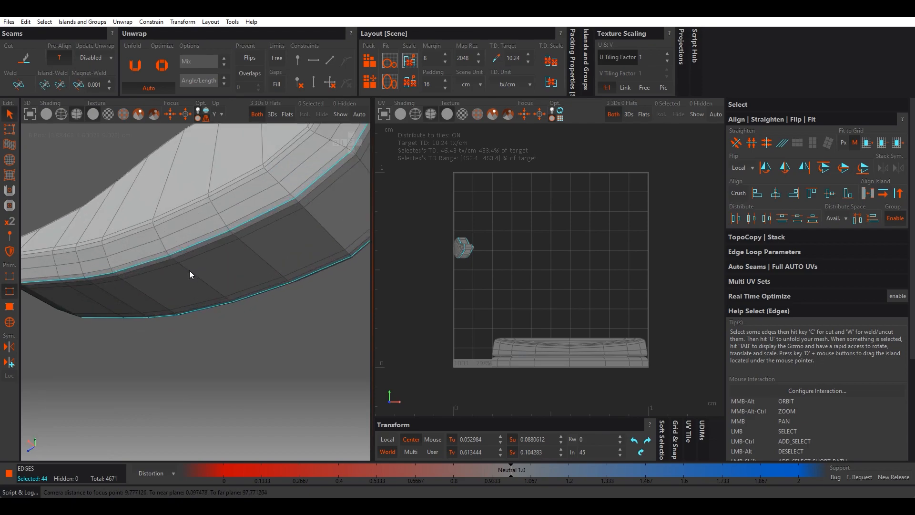
Step: Add the edges crossing the band between the handle's two loops to the selection and cut them all as seams
ctrl+double_click(189, 272)
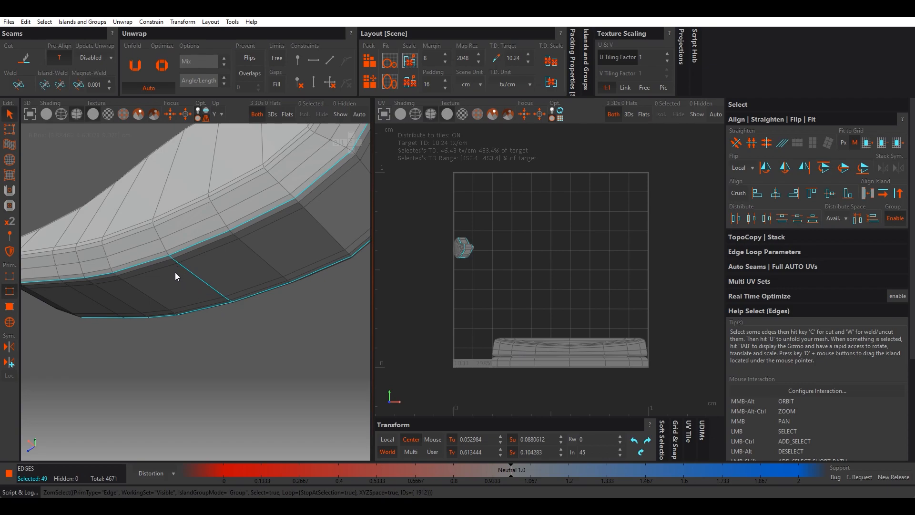
scroll(182, 271, up, 2)
alt+middle_drag(182, 271, 171, 242)
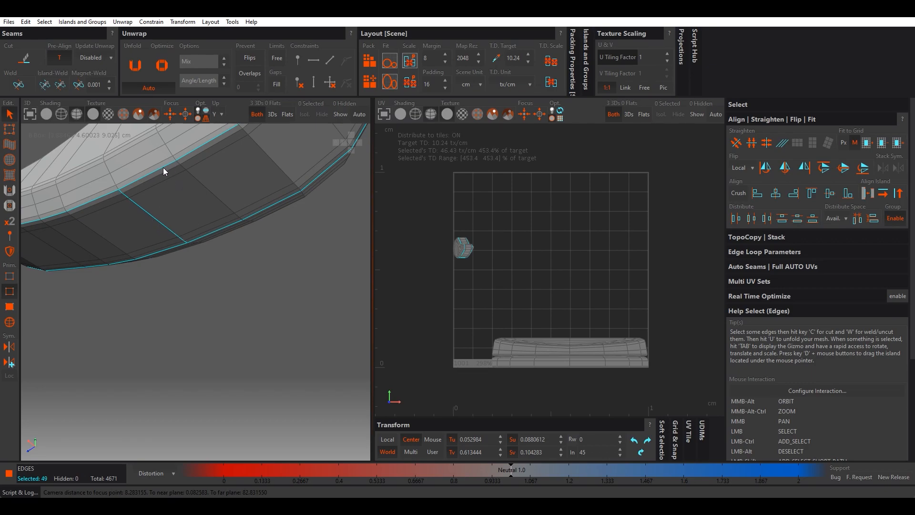
scroll(161, 186, up, 1)
alt+middle_drag(162, 185, 157, 267)
scroll(244, 267, down, 6)
alt+middle_drag(157, 267, 279, 304)
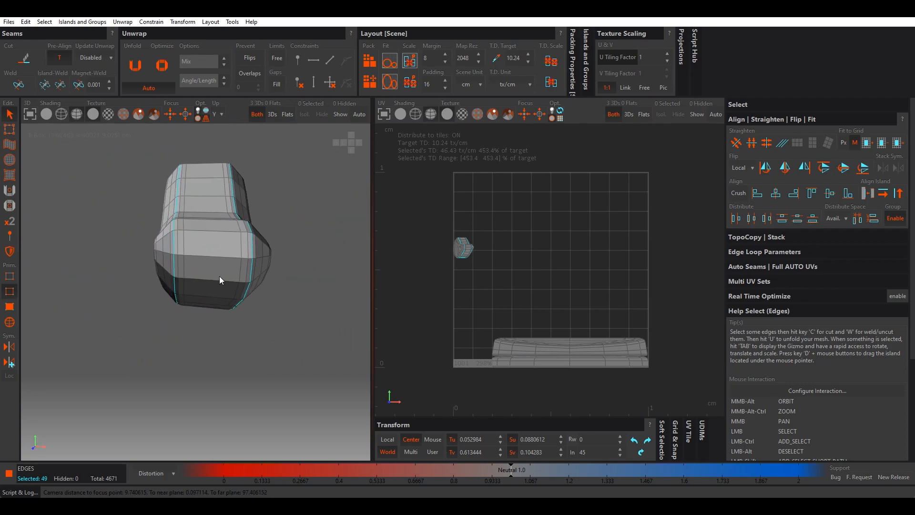
alt+middle_drag(219, 276, 239, 279)
click(255, 341)
scroll(268, 344, down, 3)
scroll(228, 311, down, 4)
alt+middle_drag(267, 344, 210, 268)
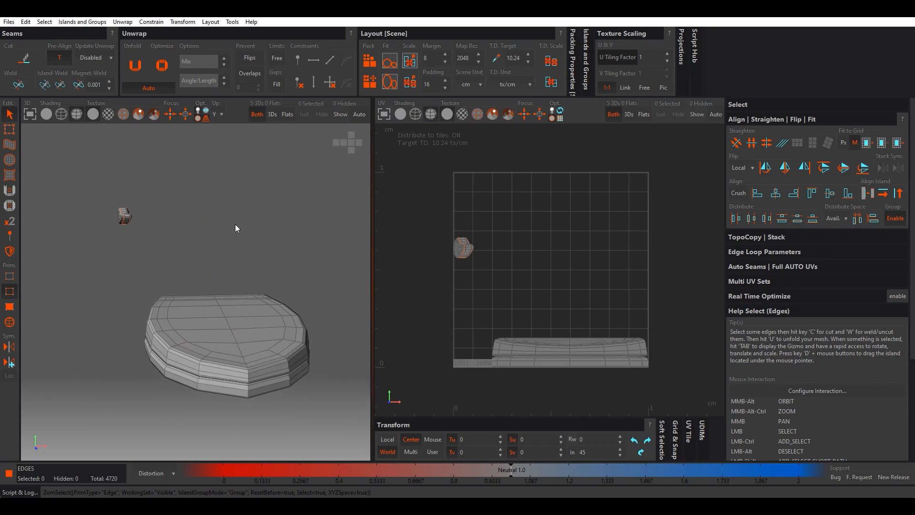
alt+middle_drag(226, 226, 222, 224)
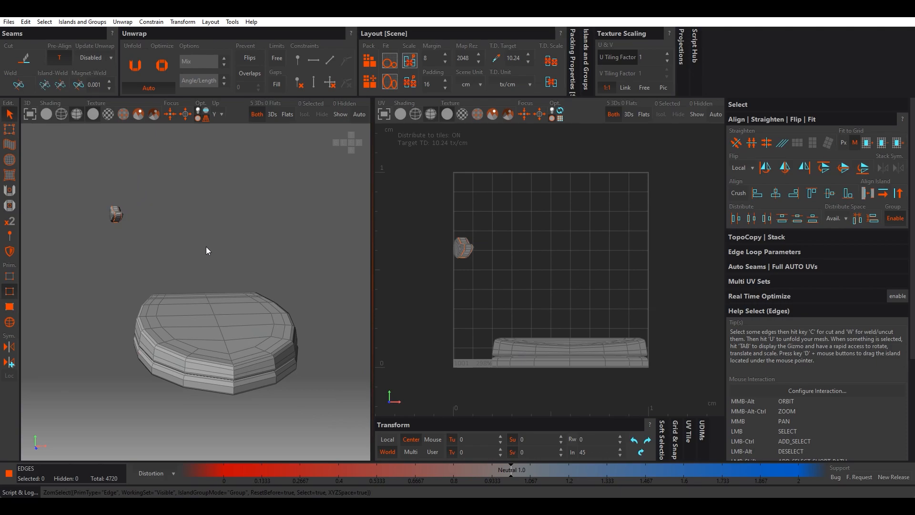
Step: Open the Keyboard Mouse Customizer and set the mouse preset to 3DSMax
click(9, 21)
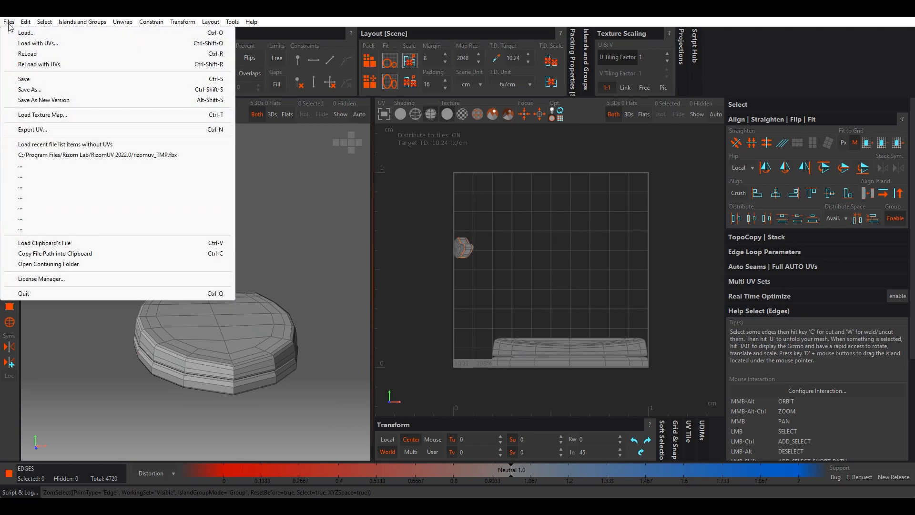
mouse_move(31, 25)
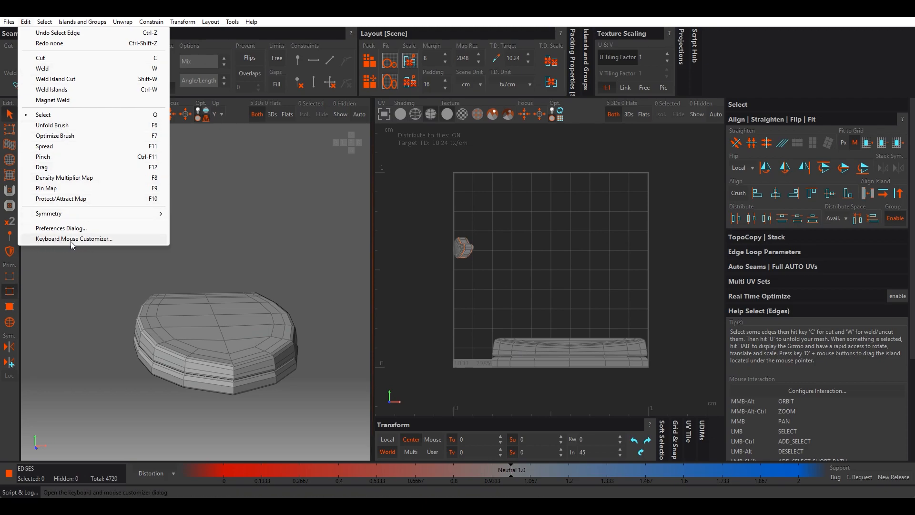
click(92, 240)
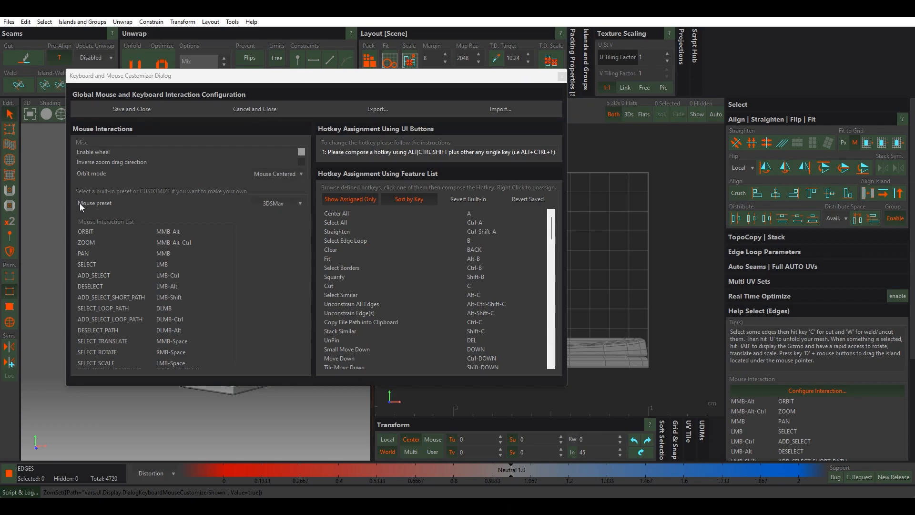
click(299, 202)
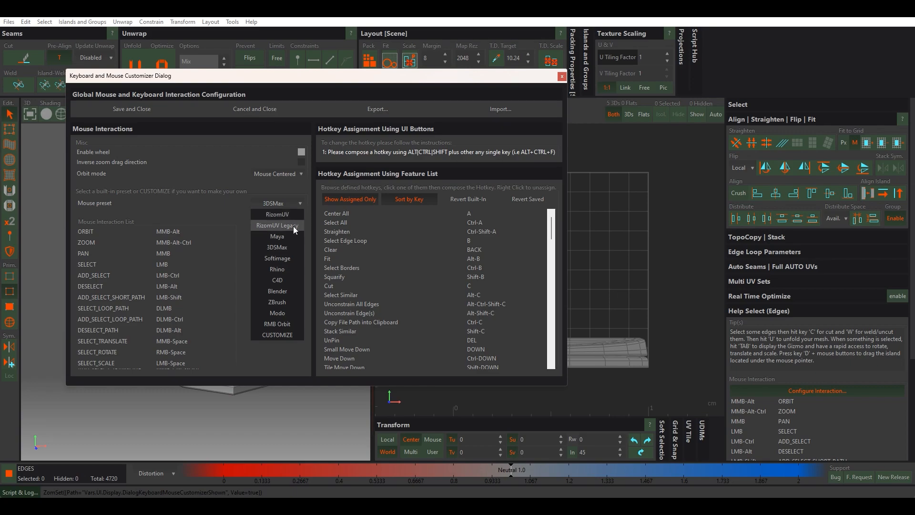
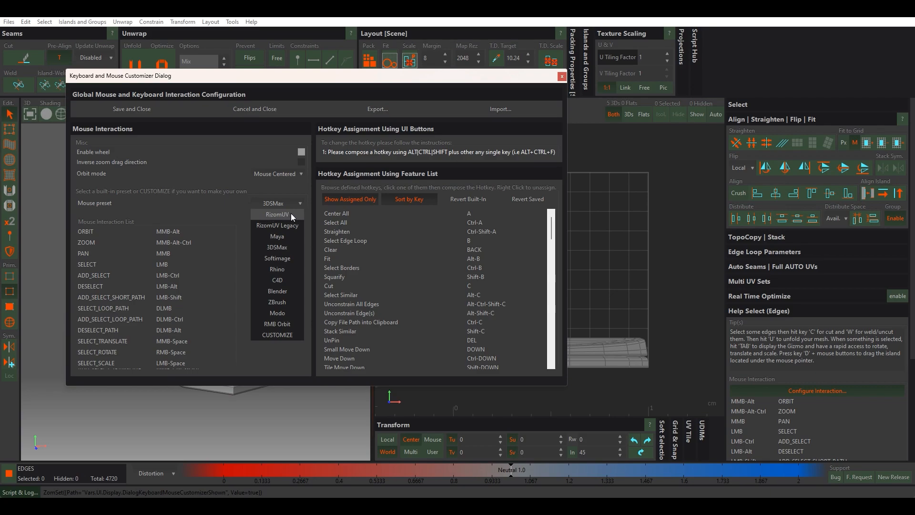
click(280, 248)
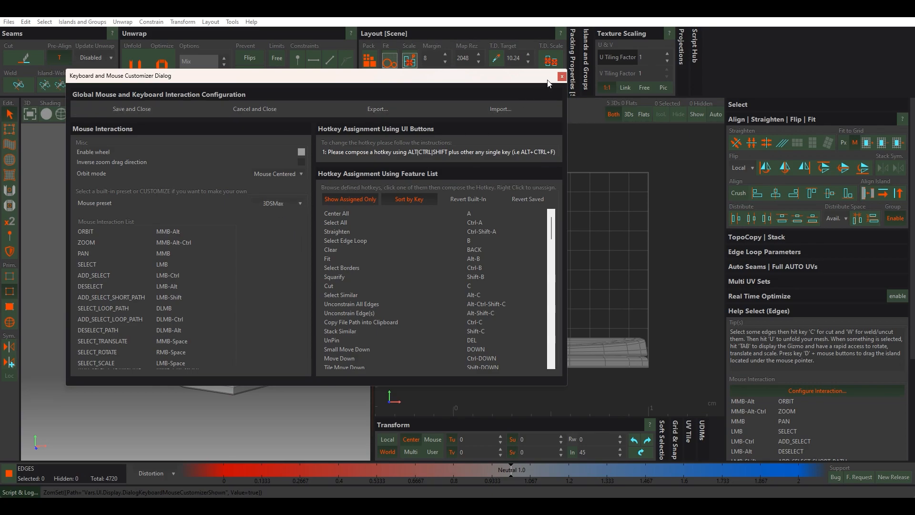
Step: Close the customizer, undo back to the selected handle loops and crossing edges, and cut them as seams again
click(562, 76)
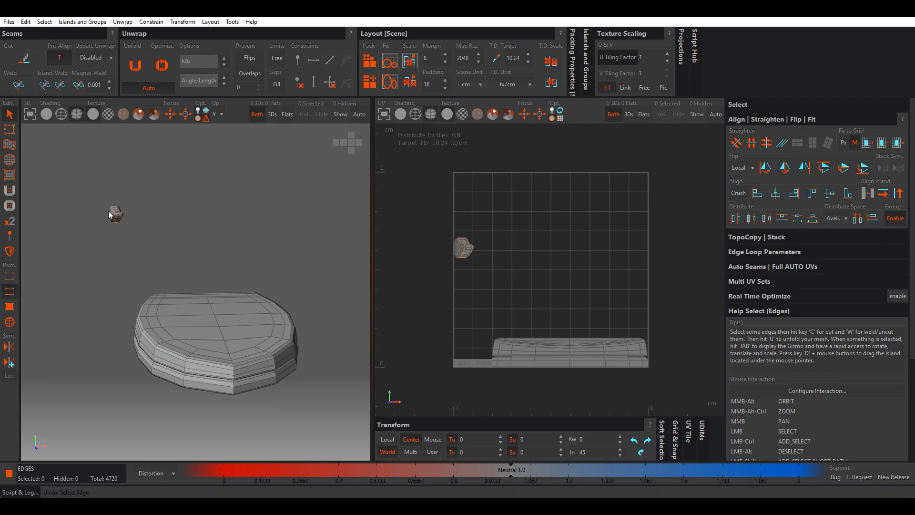
scroll(108, 210, up, 4)
key(ctrl+z)
scroll(137, 229, up, 3)
alt+middle_drag(145, 231, 270, 258)
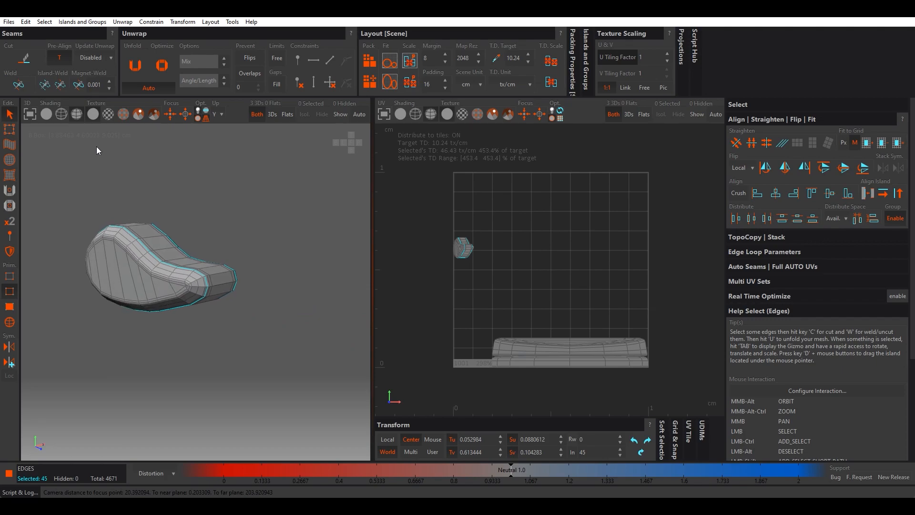
click(32, 61)
Step: Cut the two short edges that join the band's crossing seam to the loops on both sides of the handle
alt+middle_drag(139, 284, 90, 204)
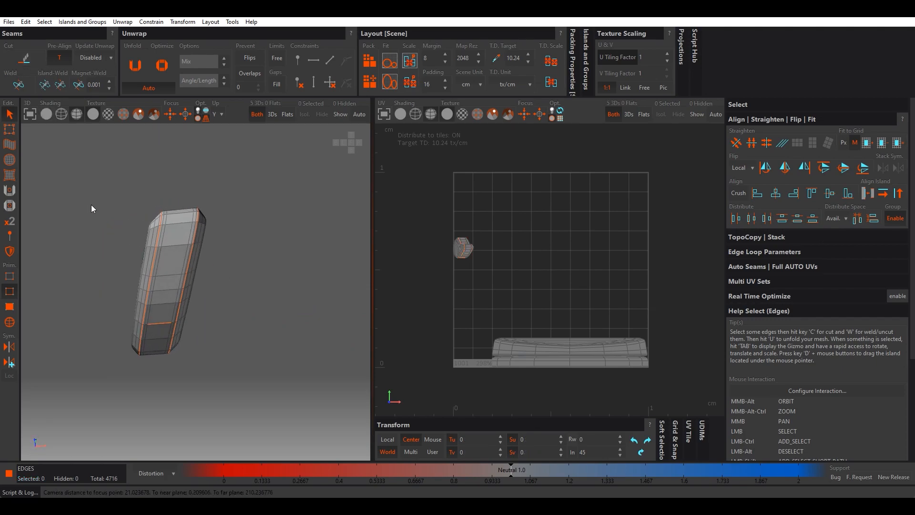
scroll(156, 334, up, 5)
double_click(222, 342)
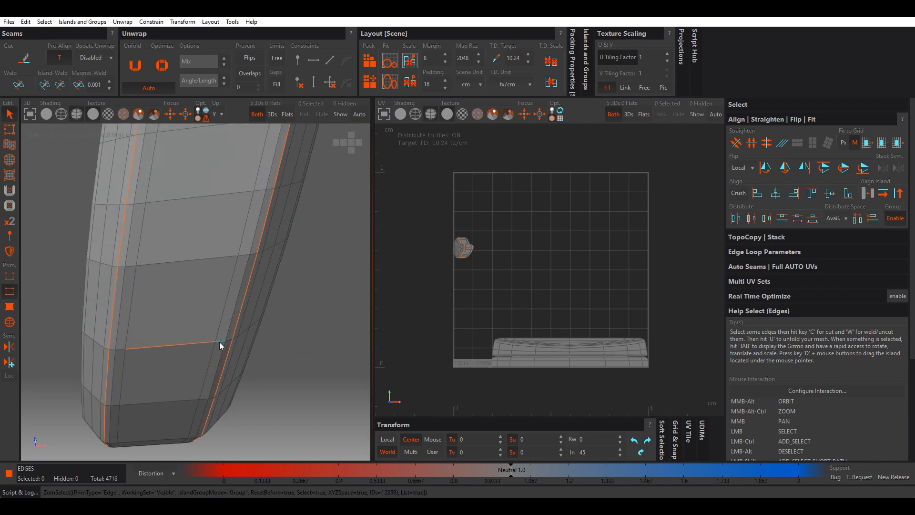
ctrl+double_click(121, 350)
click(24, 56)
scroll(238, 305, down, 2)
scroll(236, 286, down, 5)
mouse_move(229, 261)
alt+middle_down()
mouse_move(198, 263)
mouse_move(136, 300)
mouse_move(195, 335)
mouse_move(133, 330)
mouse_move(221, 227)
mouse_move(213, 257)
alt+middle_up()
scroll(210, 227, up, 3)
alt+middle_drag(217, 223, 195, 242)
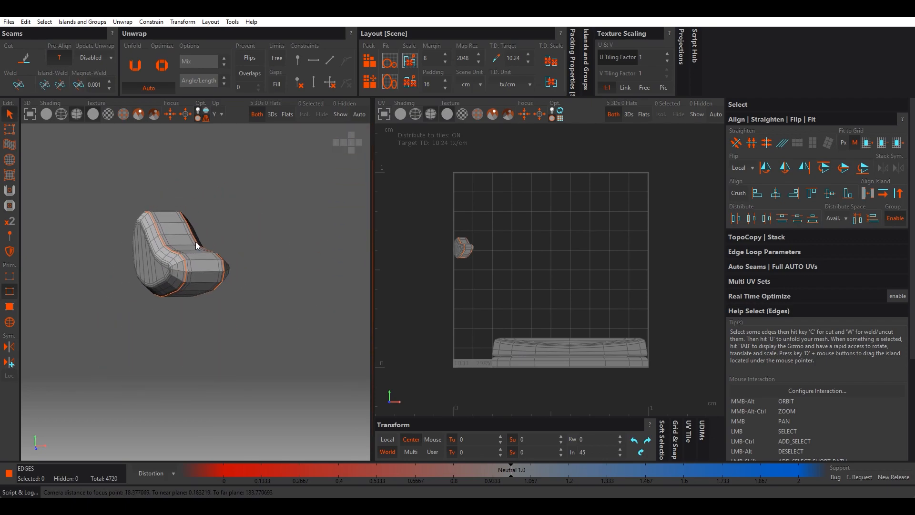
Step: Switch to island selection and select all three handle islands, the outer band and both side faces
click(8, 322)
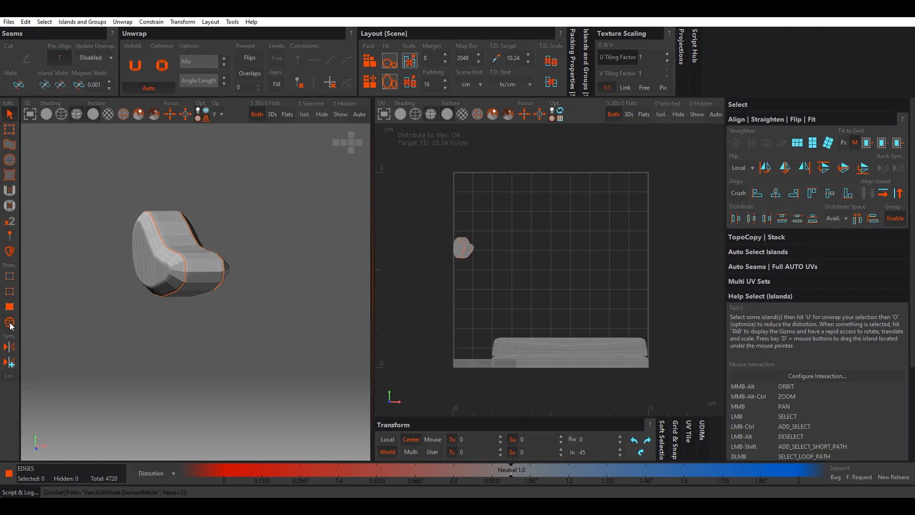
click(155, 269)
mouse_move(155, 270)
alt+middle_down()
mouse_move(152, 289)
mouse_move(197, 264)
mouse_move(158, 279)
alt+middle_up()
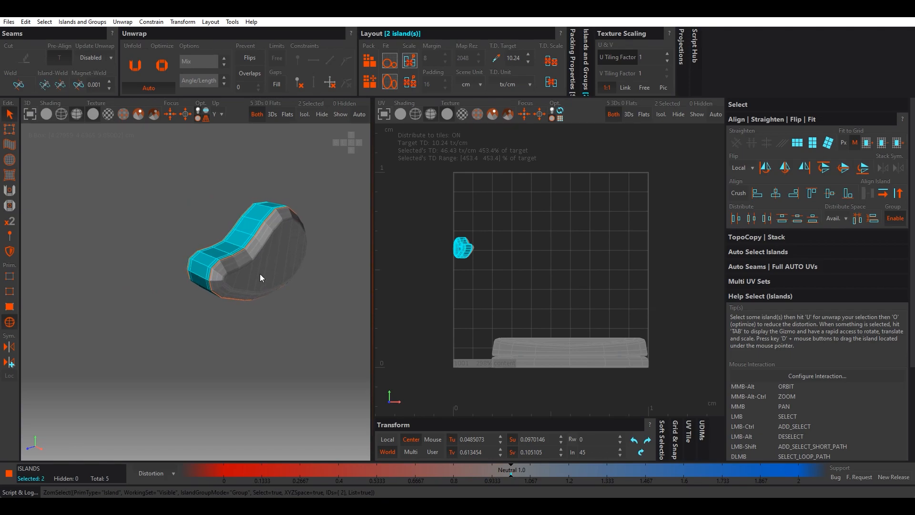
ctrl+click(267, 273)
scroll(467, 261, up, 5)
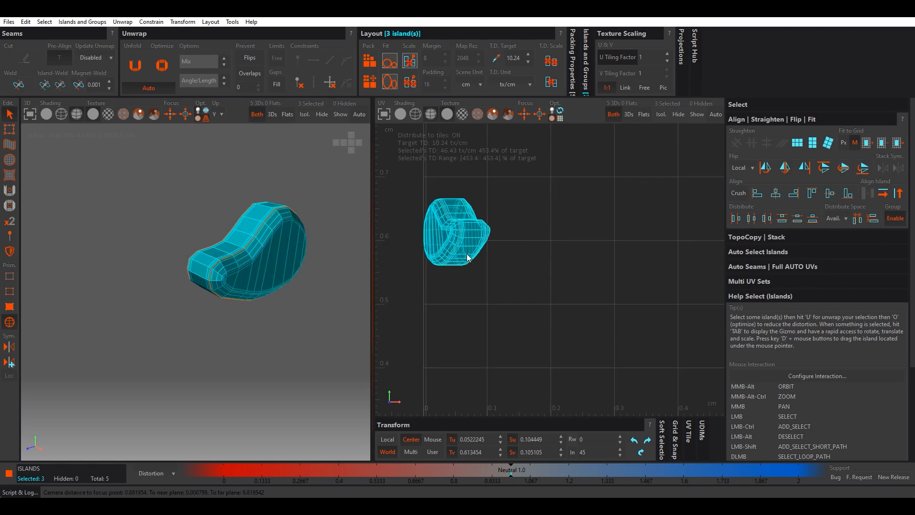
Step: Unfold the selected handle islands and optimize them
scroll(467, 259, down, 3)
middle_drag(552, 258, 530, 258)
scroll(531, 249, down, 3)
scroll(530, 258, up, 4)
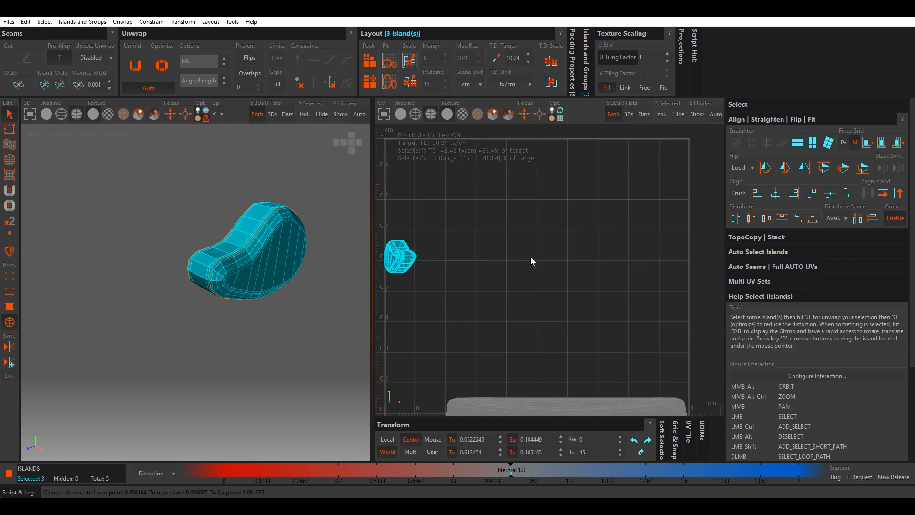
scroll(543, 270, down, 2)
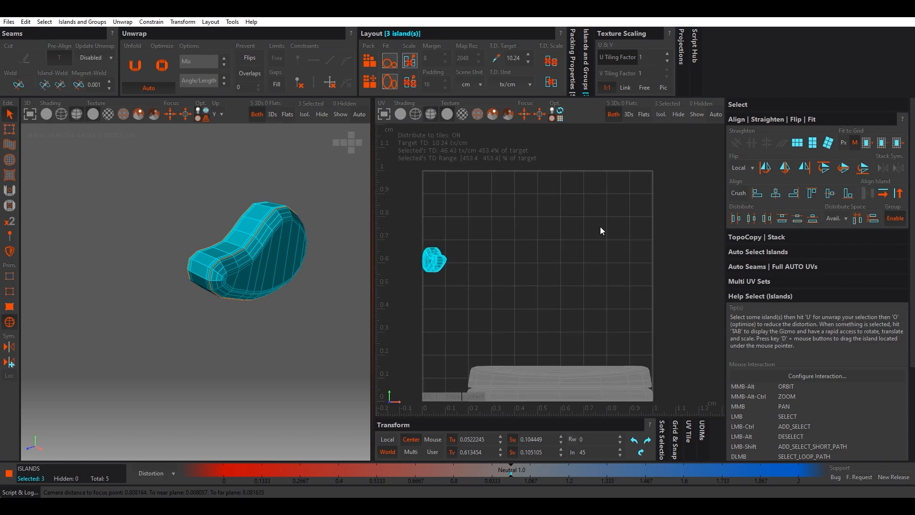
middle_drag(579, 253, 588, 247)
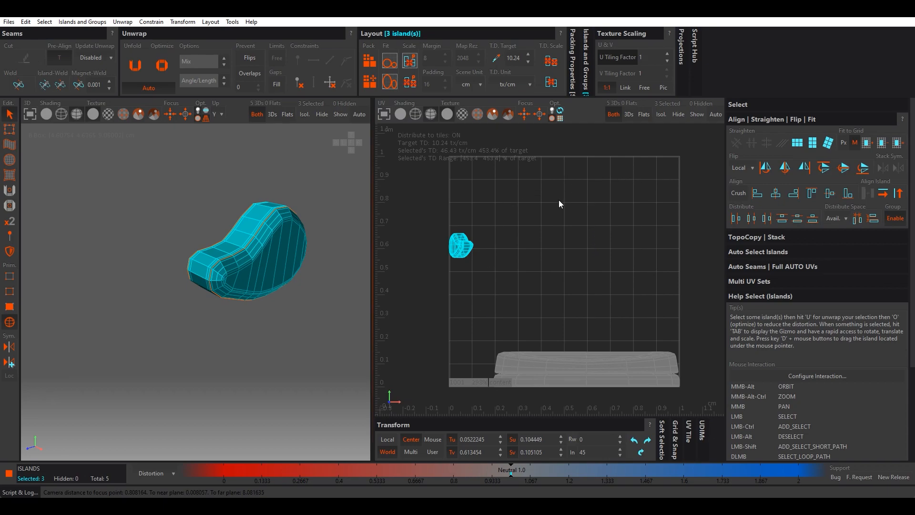
click(140, 71)
click(160, 71)
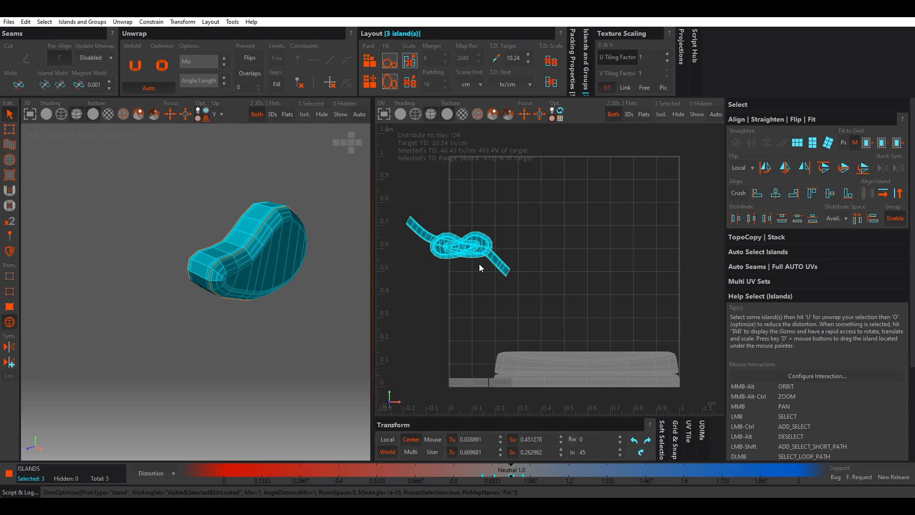
Step: Select the handle's UV islands one at a time, ending on the long band strip, and optimize that strip
click(479, 279)
click(482, 245)
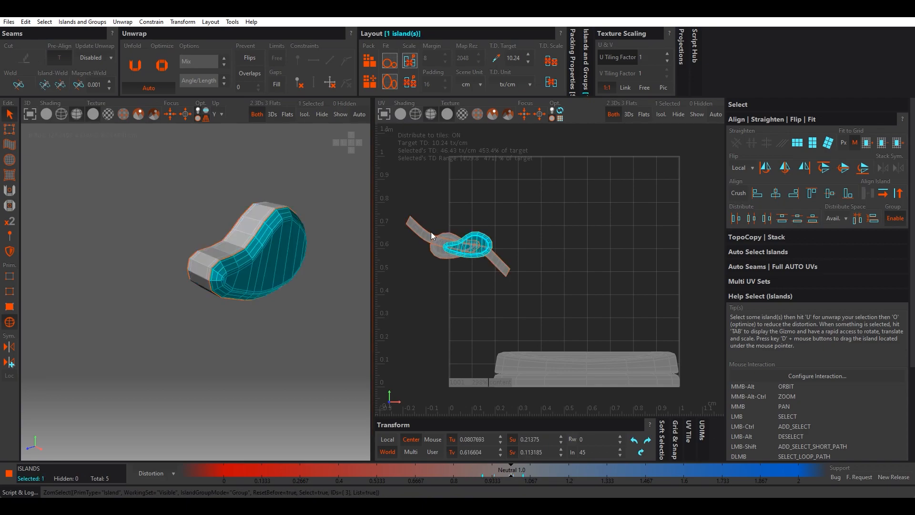
alt+click(446, 233)
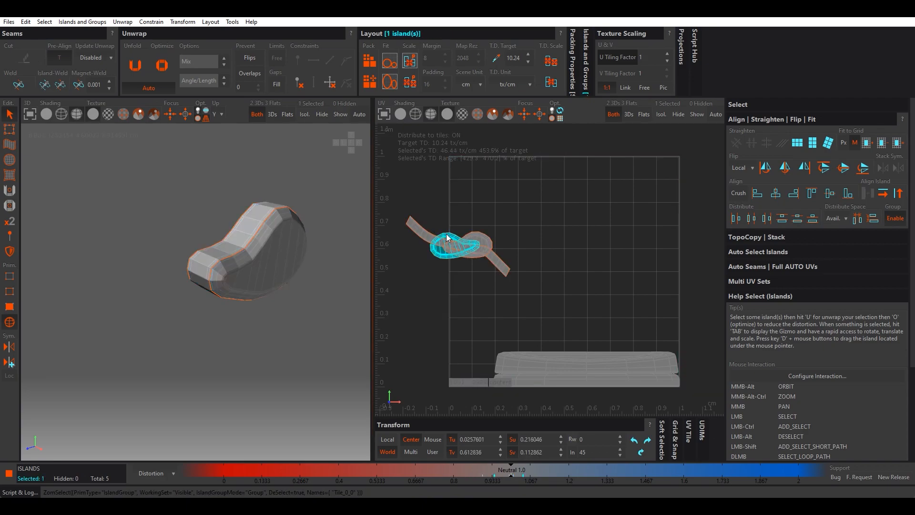
click(422, 232)
click(162, 67)
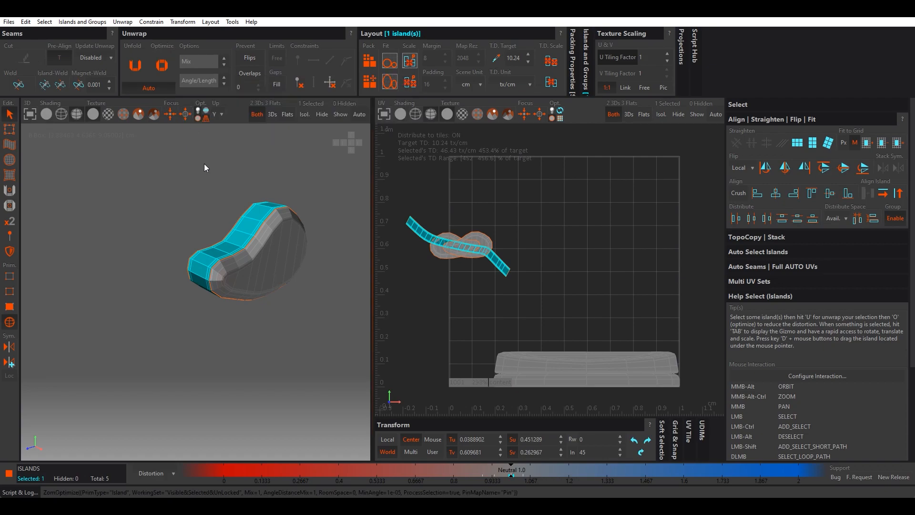
Step: Select the toilet lid island and isolate it
click(304, 324)
scroll(290, 289, down, 5)
middle_drag(293, 289, 193, 190)
scroll(196, 250, down, 2)
alt+middle_drag(197, 250, 251, 302)
scroll(225, 268, up, 3)
click(225, 273)
click(241, 293)
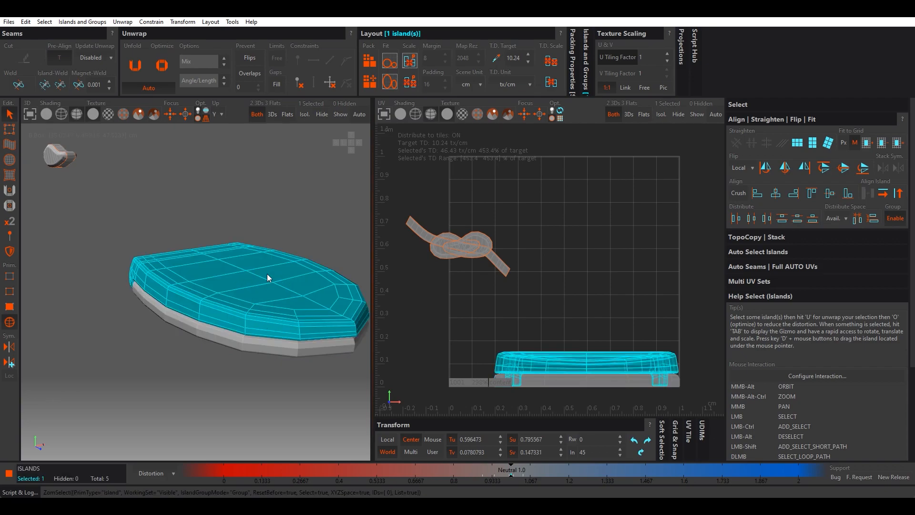
middle_drag(265, 273, 184, 353)
click(303, 114)
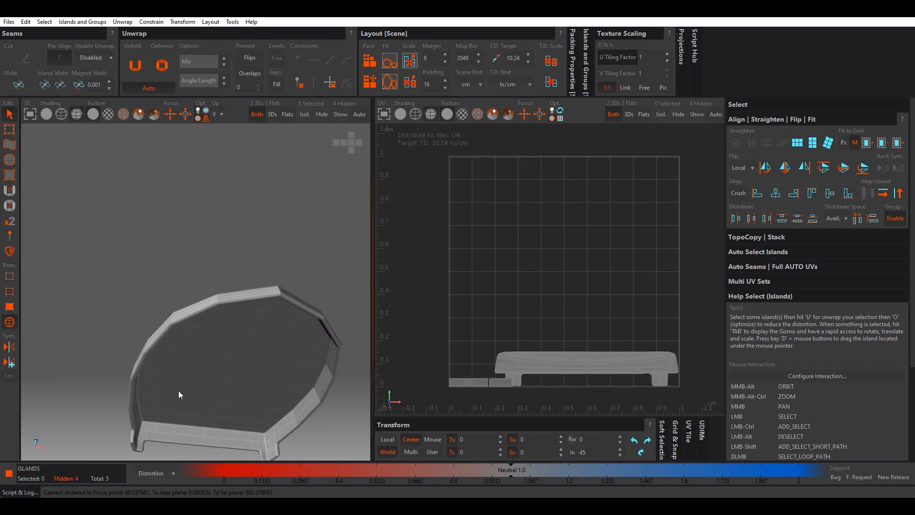
Step: In edge selection, select the edge loop running along the lid's lower rim and around its hinge legs, and cut it as a seam
alt+middle_drag(164, 391, 156, 390)
key(F2)
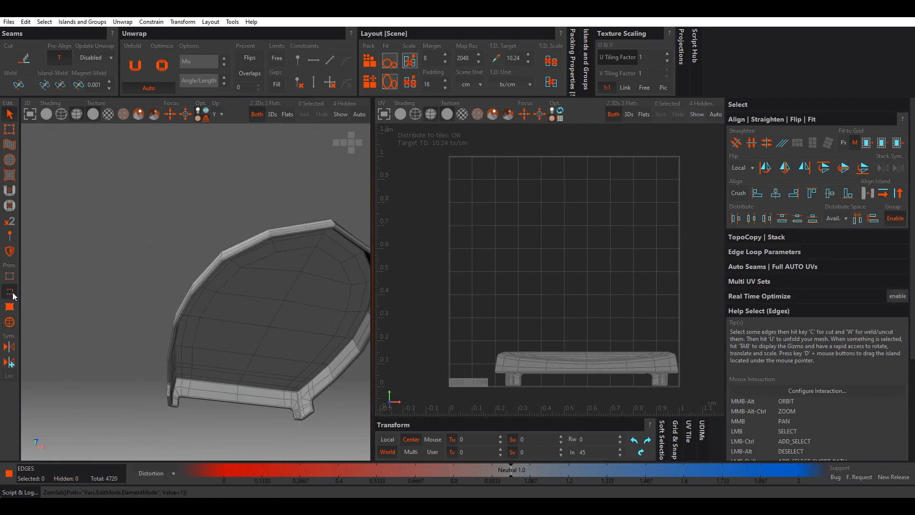
alt+middle_drag(191, 387, 168, 395)
scroll(167, 395, up, 10)
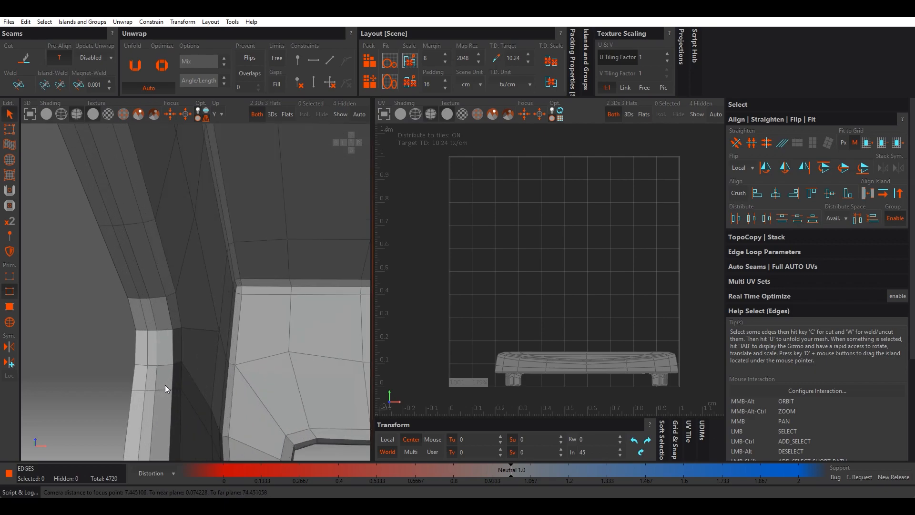
double_click(156, 342)
scroll(158, 343, down, 5)
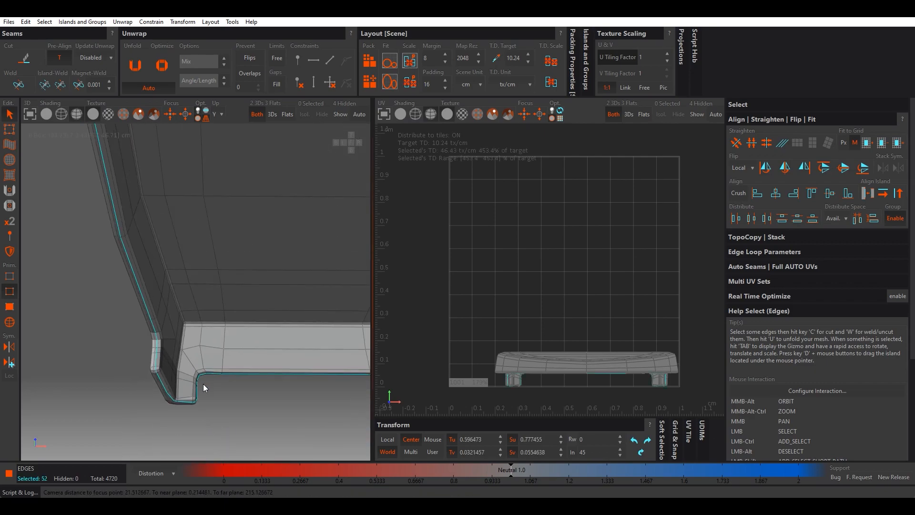
scroll(256, 353, down, 5)
middle_drag(256, 354, 229, 252)
scroll(135, 352, down, 3)
key(c)
Step: Select one more edge loop on the lid and cut it to complete the lid's seams
scroll(213, 338, up, 5)
scroll(203, 358, up, 1)
double_click(204, 362)
key(c)
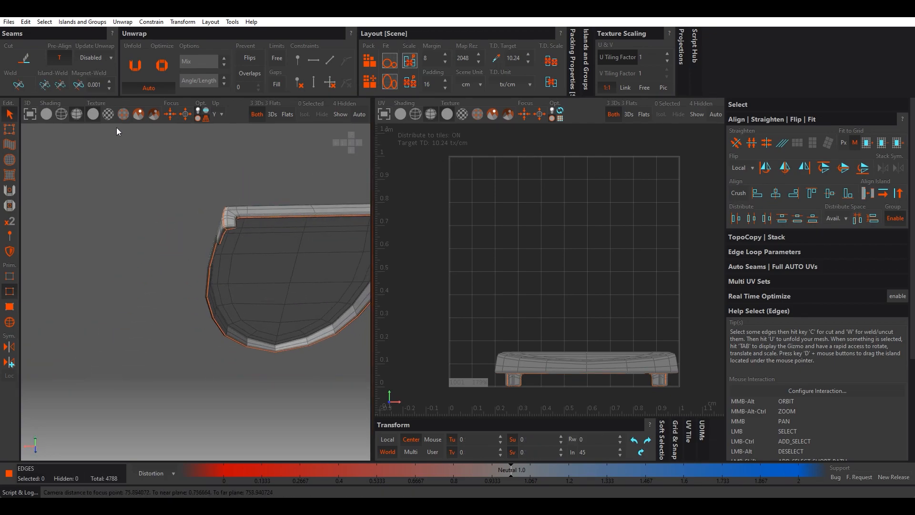
Step: Select all of the lid's edges, unfold the lid, optimize it several times, and clear the selection
ctrl+alt+middle_drag(213, 322, 310, 329)
middle_drag(310, 329, 207, 313)
key(ctrl+a)
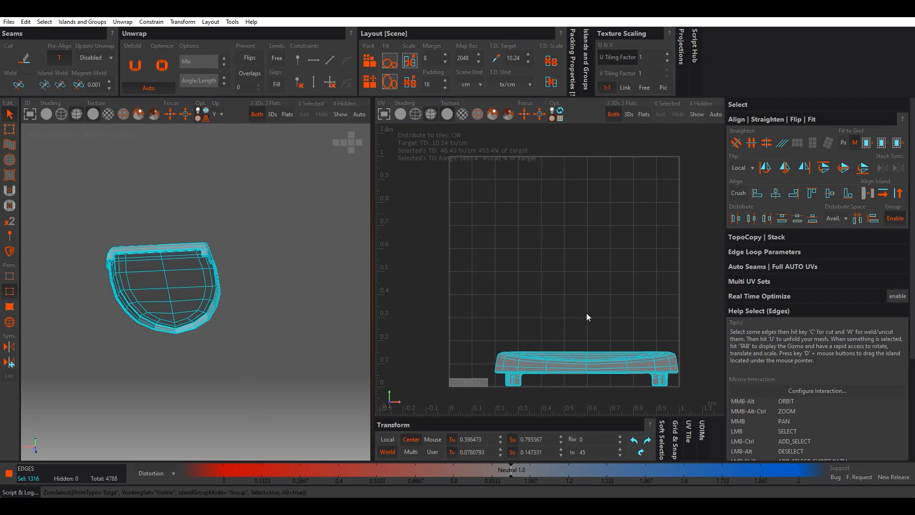
click(136, 66)
click(162, 67)
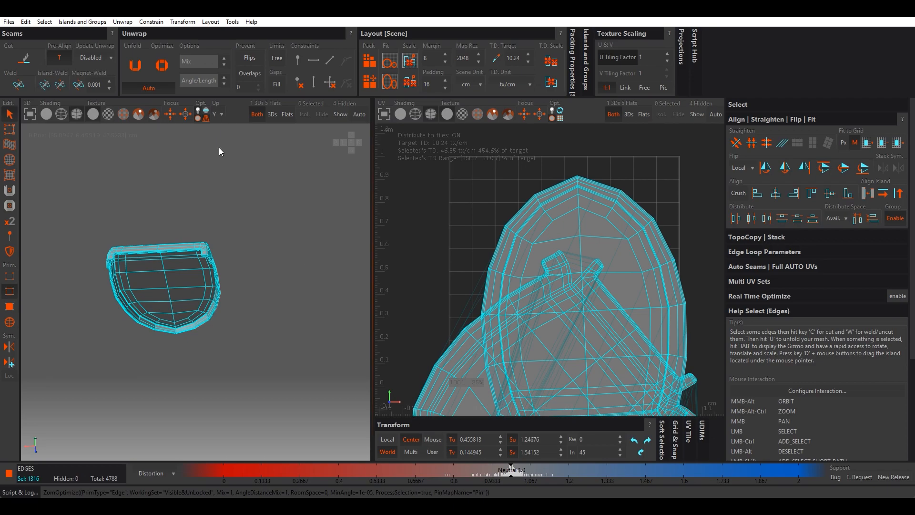
click(164, 67)
click(166, 69)
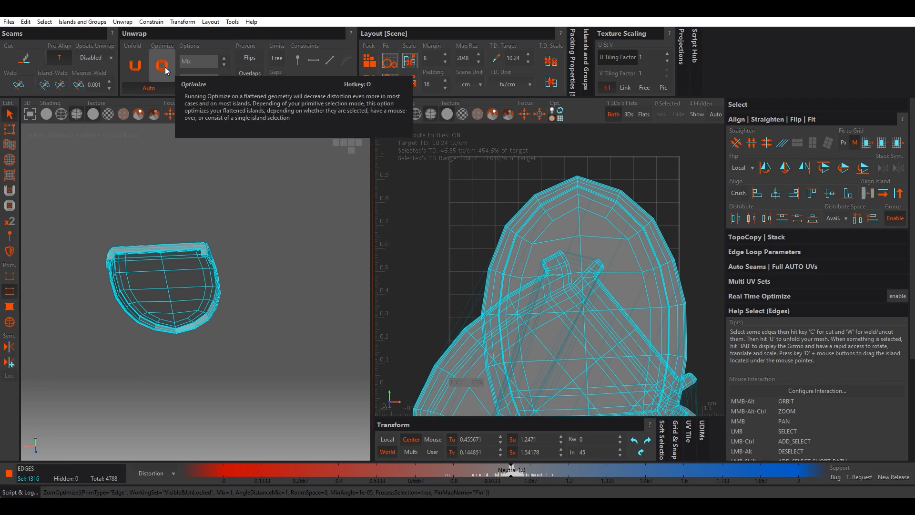
scroll(477, 264, down, 3)
middle_drag(478, 290, 449, 255)
click(404, 225)
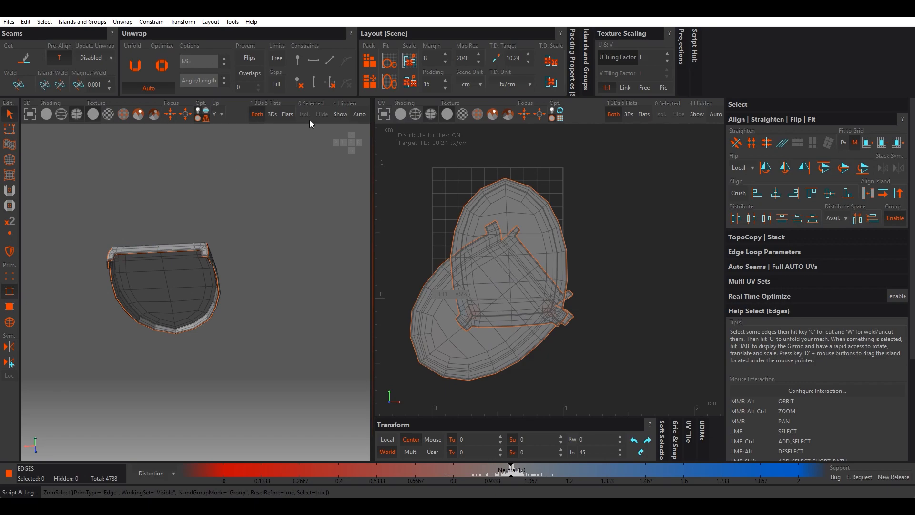
Step: Show all hidden parts, switch to island selection, and isolate the toilet seat
click(340, 114)
click(189, 265)
click(9, 322)
click(174, 265)
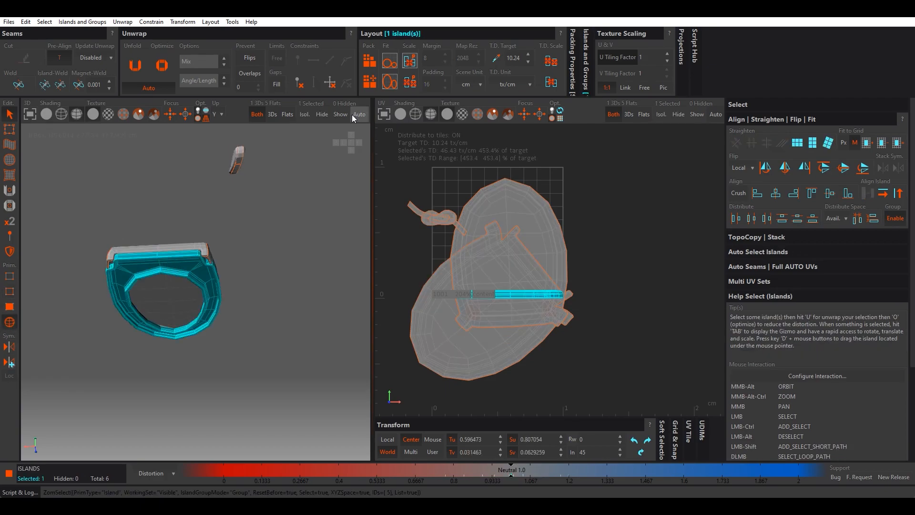
click(305, 114)
Step: In edge selection, select the edge loop along the inner wall of the seat's opening and cut it as a seam
alt+middle_drag(156, 309, 76, 284)
click(9, 291)
scroll(132, 256, up, 10)
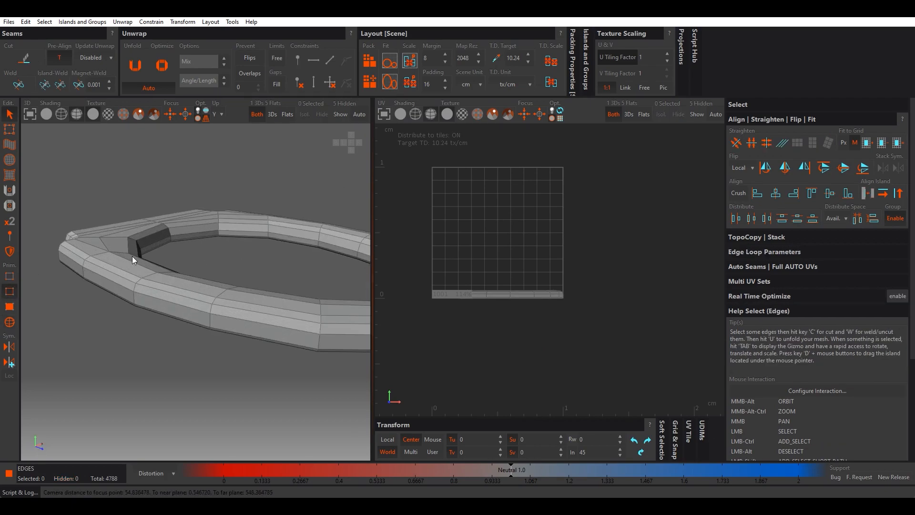
scroll(155, 351, up, 5)
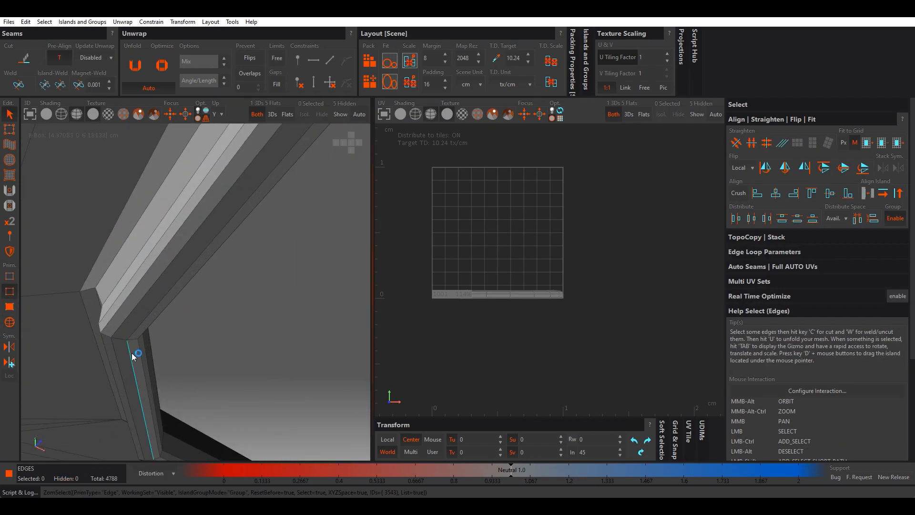
double_click(132, 353)
scroll(160, 333, down, 5)
alt+middle_drag(161, 333, 233, 298)
key(c)
Step: Select two further edge loops on the seat one after the other and cut each as a seam
double_click(184, 300)
key(c)
double_click(278, 289)
key(c)
Step: Cut the short vertical edge runs at the two corners beside the notch at the back of the seat
scroll(276, 292, down, 4)
scroll(145, 298, up, 3)
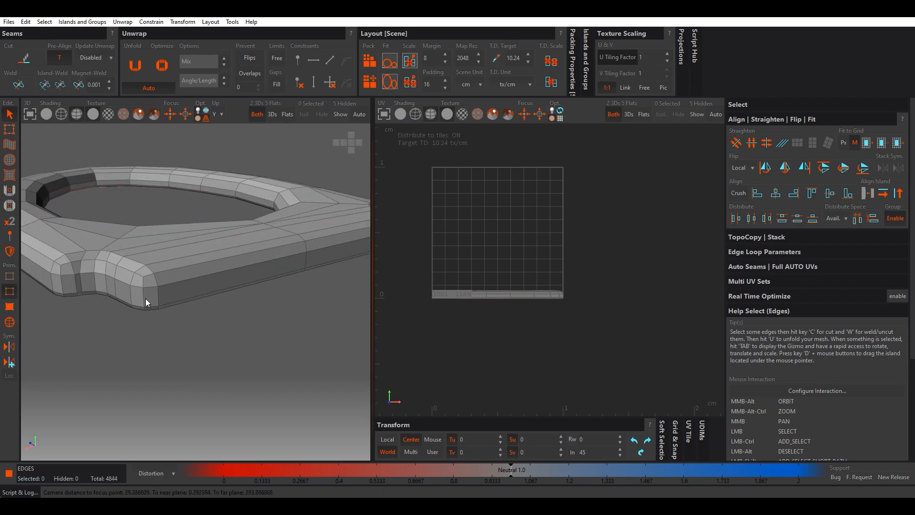
double_click(143, 301)
key(c)
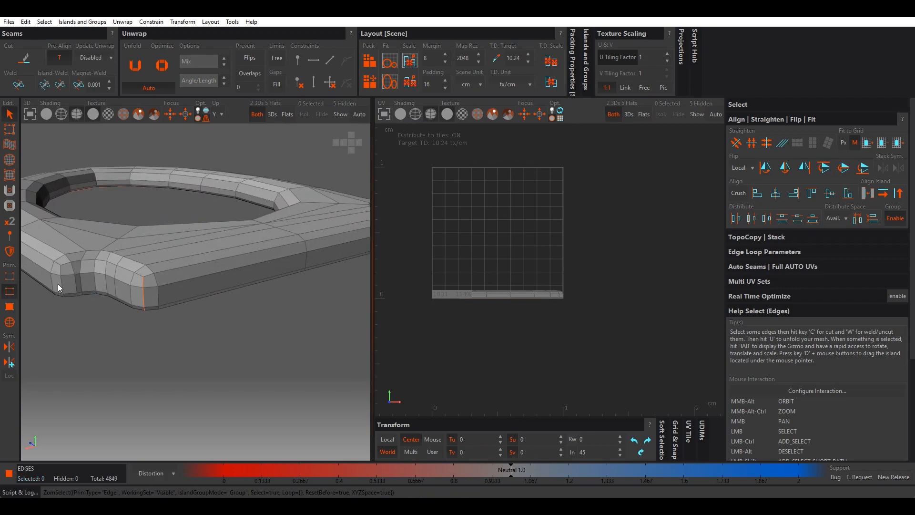
double_click(61, 282)
alt+middle_drag(64, 281, 216, 245)
key(c)
scroll(296, 293, down, 2)
alt+middle_drag(296, 293, 110, 261)
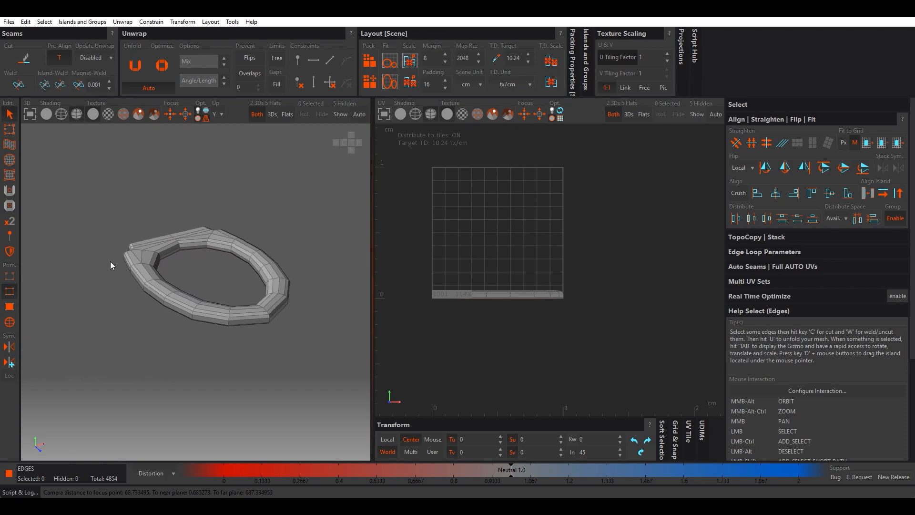
Step: Switch to island selection, select both seat islands, then unfold and optimize them
click(10, 322)
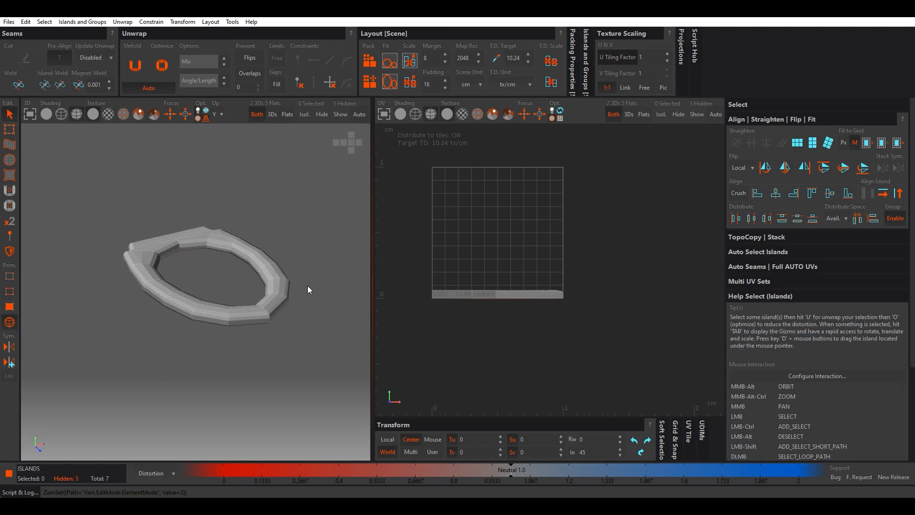
key(ctrl+a)
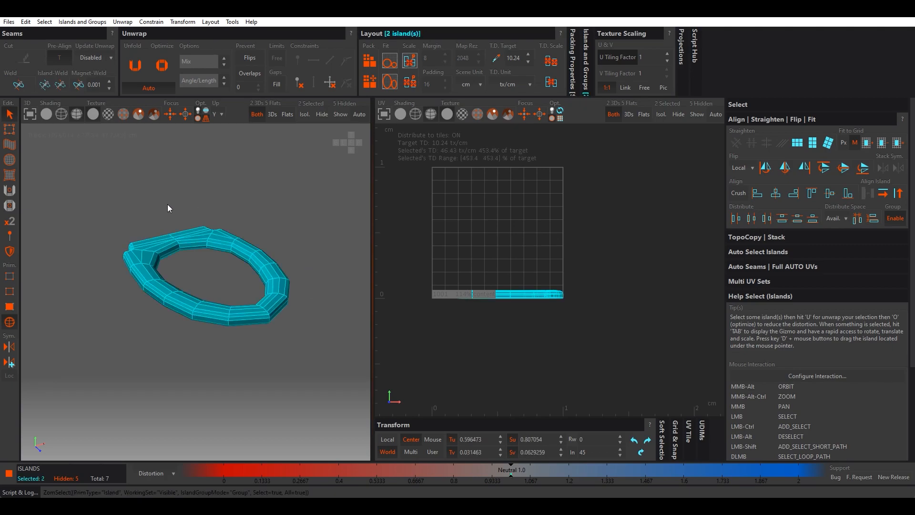
click(122, 70)
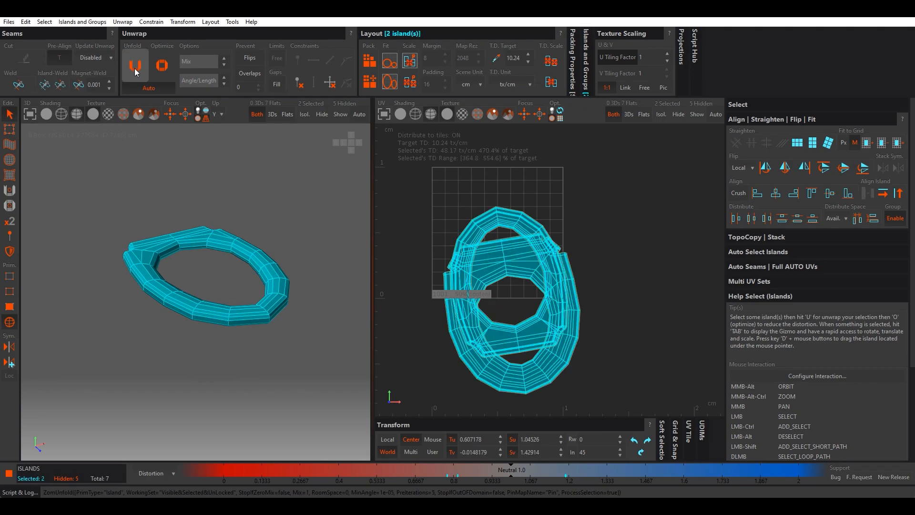
click(163, 71)
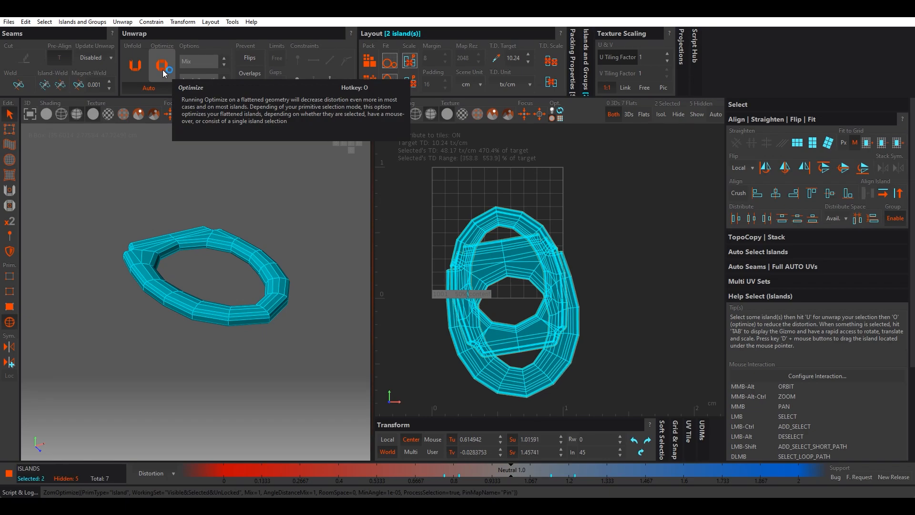
Step: Unhide all hidden parts and select all seven islands in the UV layout
click(448, 223)
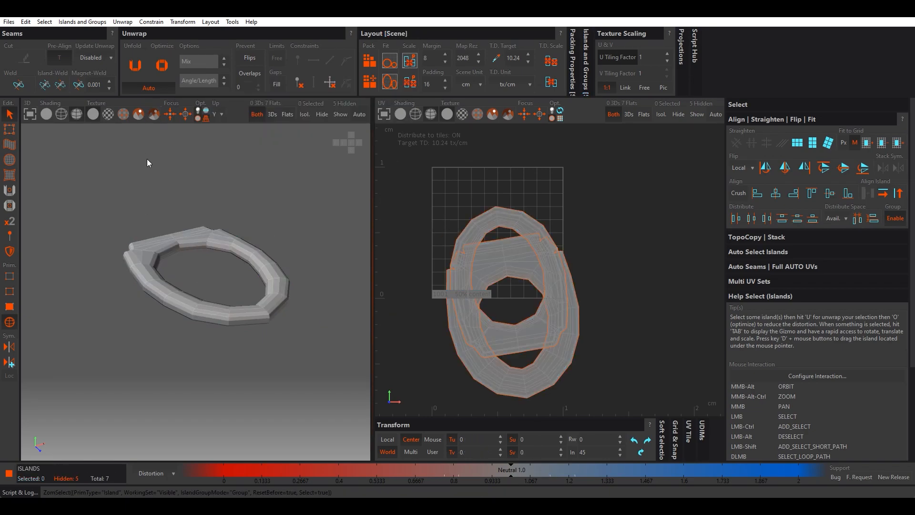
click(341, 117)
scroll(563, 294, down, 2)
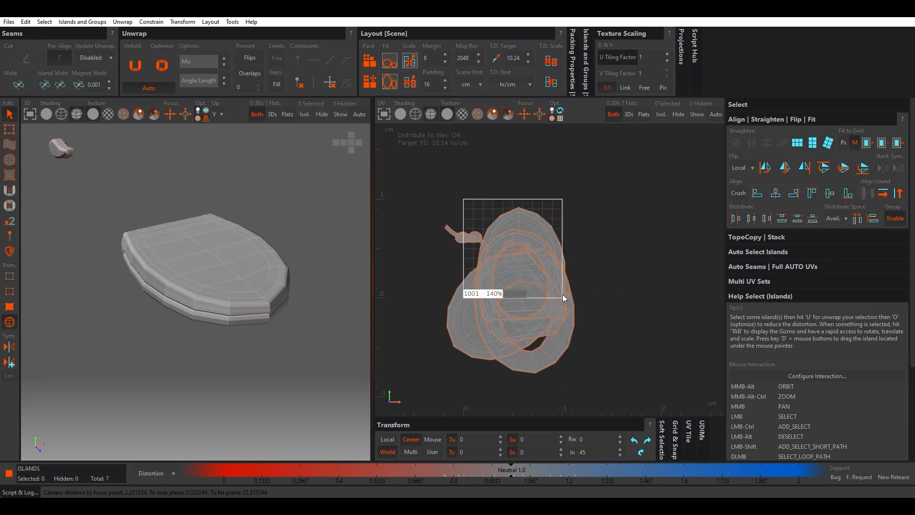
middle_drag(562, 294, 547, 260)
drag(619, 361, 399, 146)
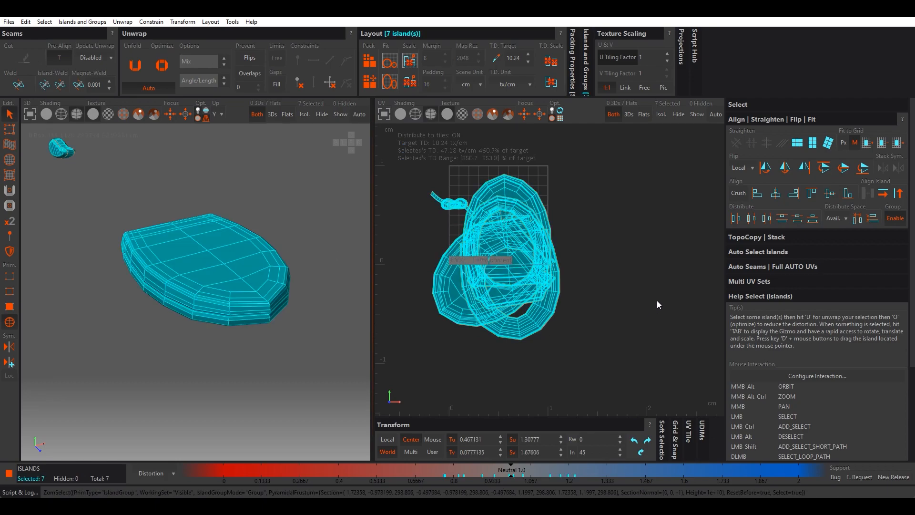
Step: Align all seven selected islands to the horizontal, reselect them and align them to the vertical, finishing with nothing selected
click(737, 121)
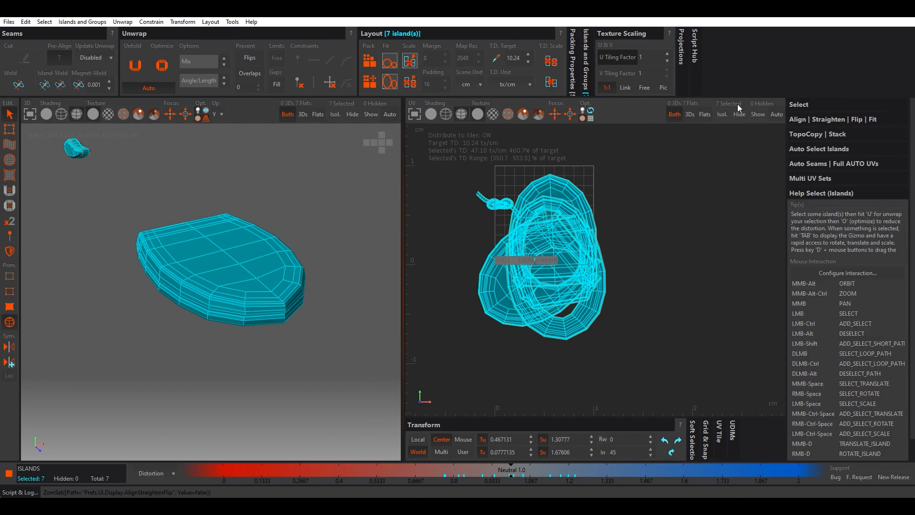
click(796, 119)
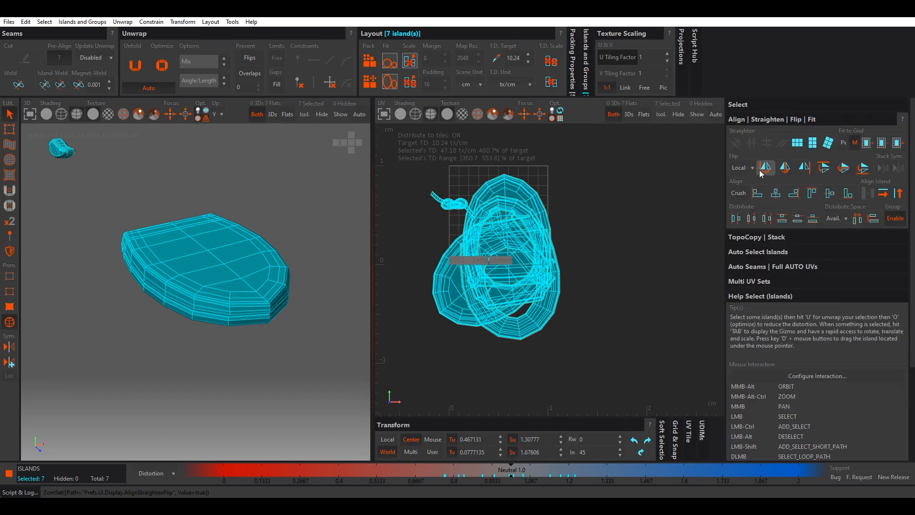
click(883, 194)
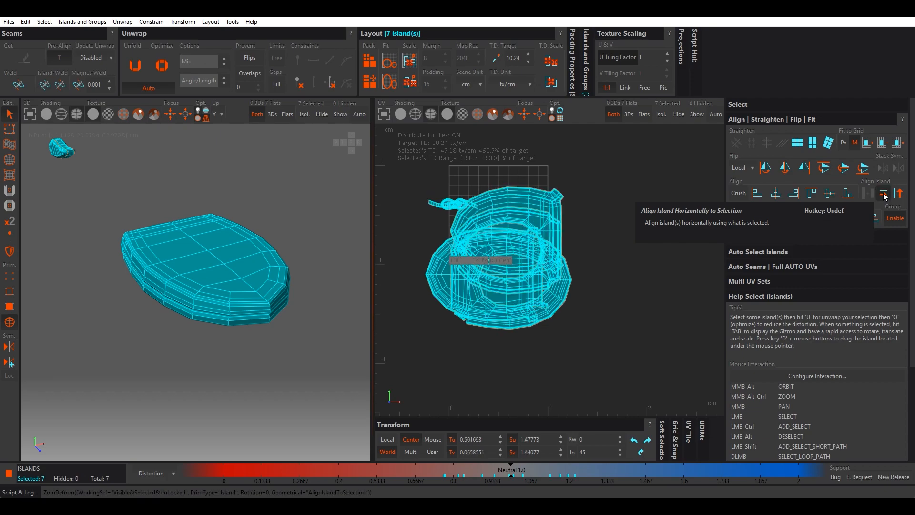
click(597, 257)
drag(621, 359, 434, 172)
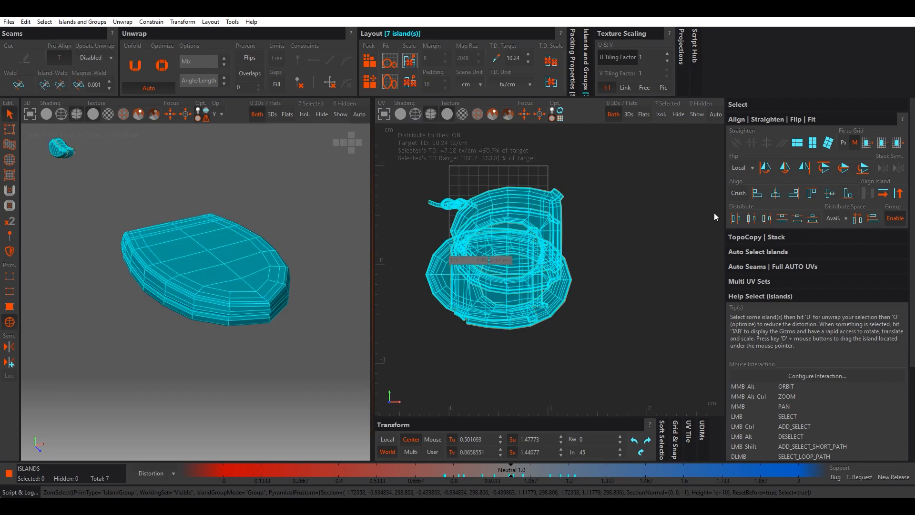
click(897, 193)
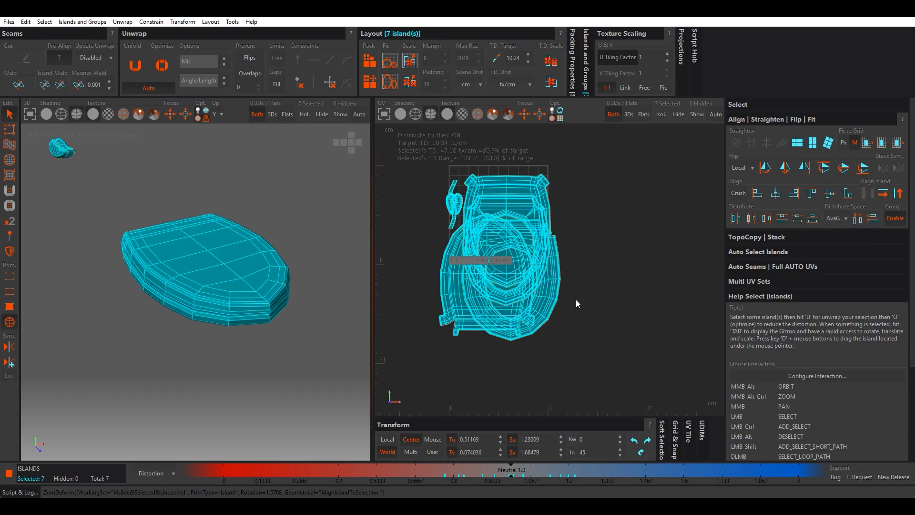
click(608, 302)
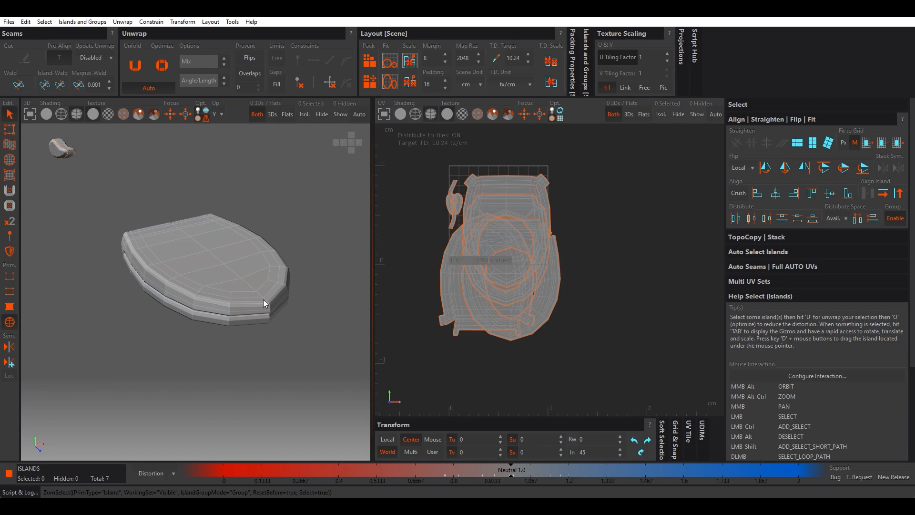
Step: Try to align the lid's outer island horizontally by the edge loop running lengthwise through the lid's middle
key(F2)
mouse_move(237, 308)
middle_down()
mouse_move(292, 296)
mouse_move(238, 284)
mouse_move(243, 320)
middle_up()
double_click(225, 287)
alt+middle_drag(178, 324, 96, 311)
middle_drag(96, 310, 144, 350)
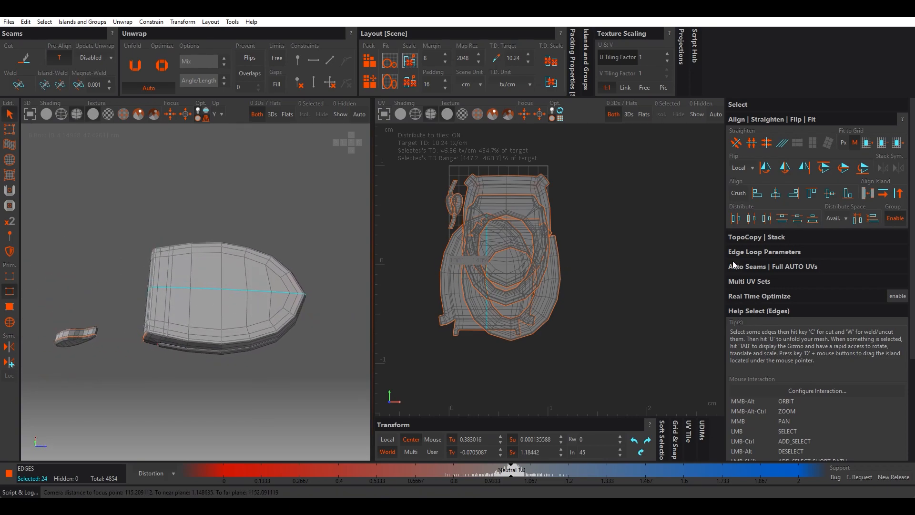
click(883, 192)
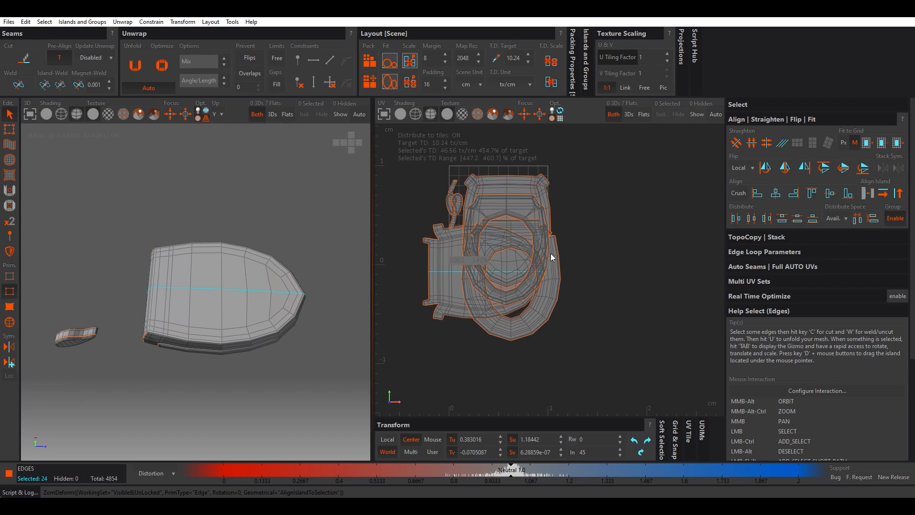
Step: Undo the horizontal alignment of the lid's outer island
click(607, 291)
drag(645, 362, 482, 186)
key(ctrl+z)
key(ctrl+z)
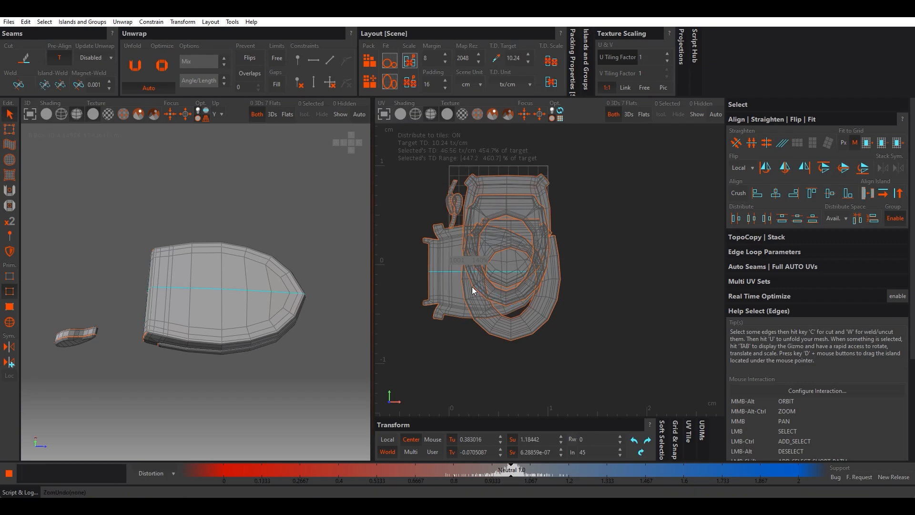
click(549, 312)
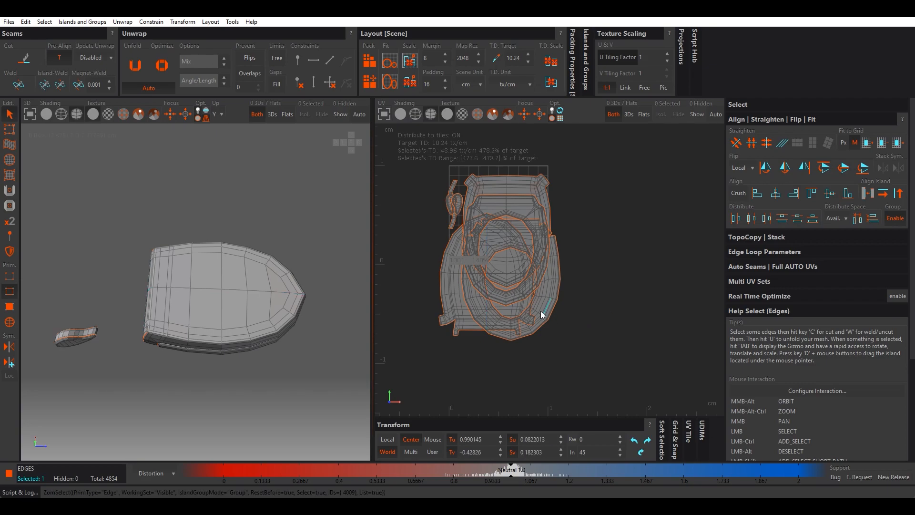
Step: Switch to island selection and try to pack the lid's outer island on its own
key(F4)
click(461, 314)
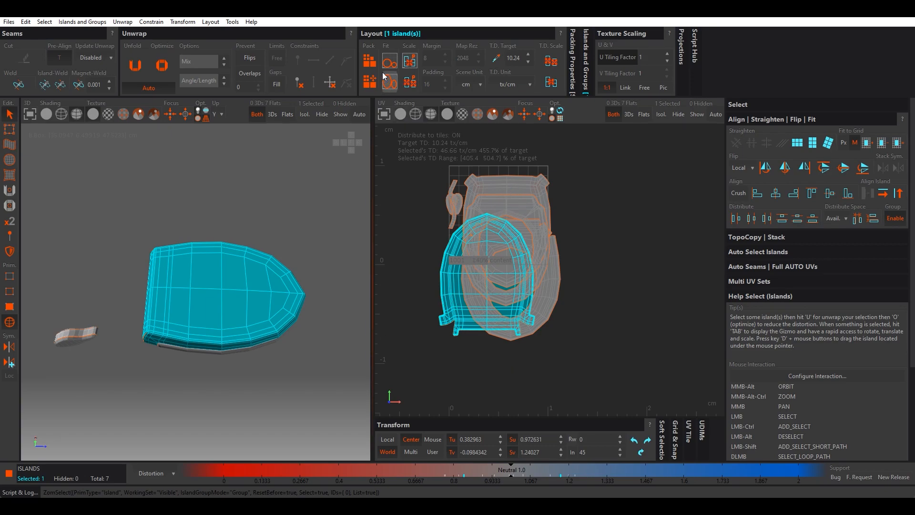
click(370, 61)
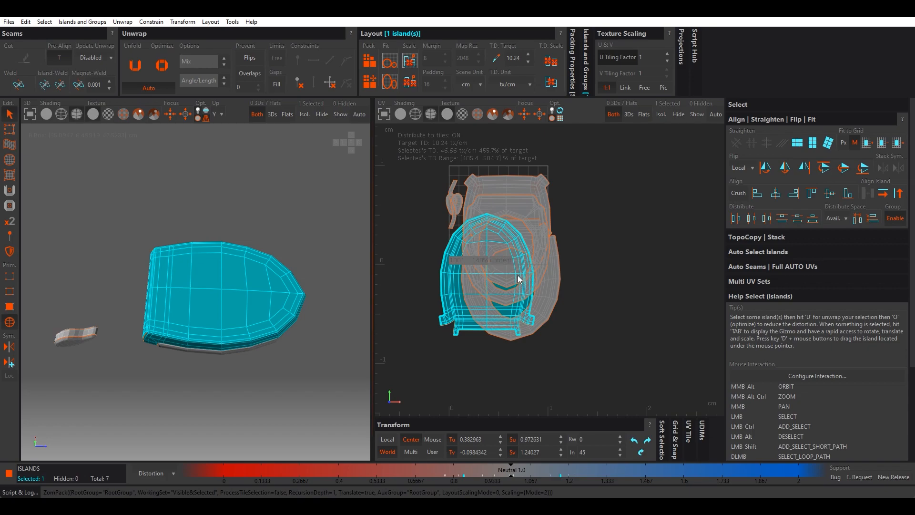
click(595, 272)
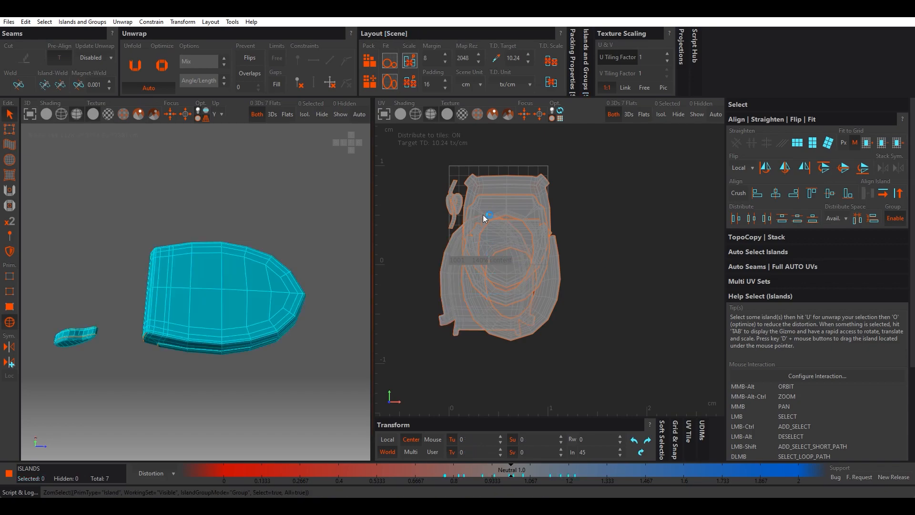
key(ctrl+a)
click(612, 294)
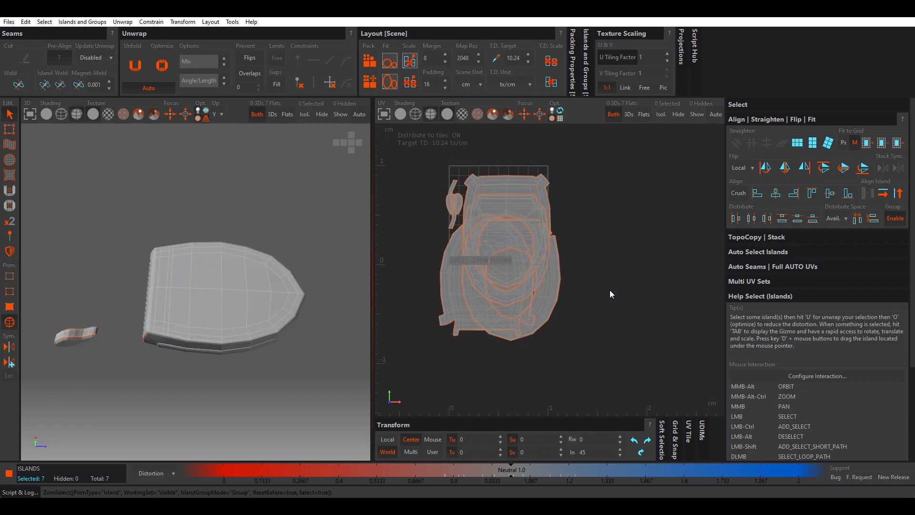
Step: Rotate the lid's upside-down island and the larger seat island by 180° each so their rounded ends point up
click(456, 286)
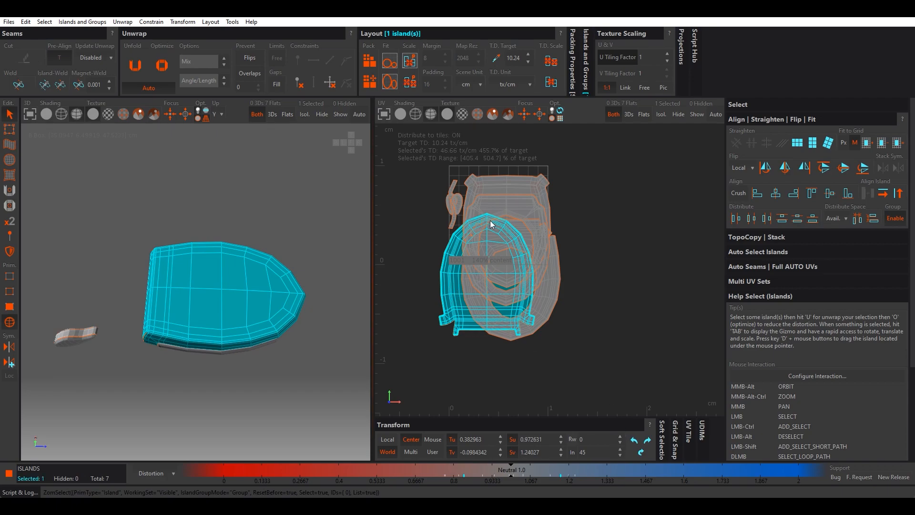
click(502, 188)
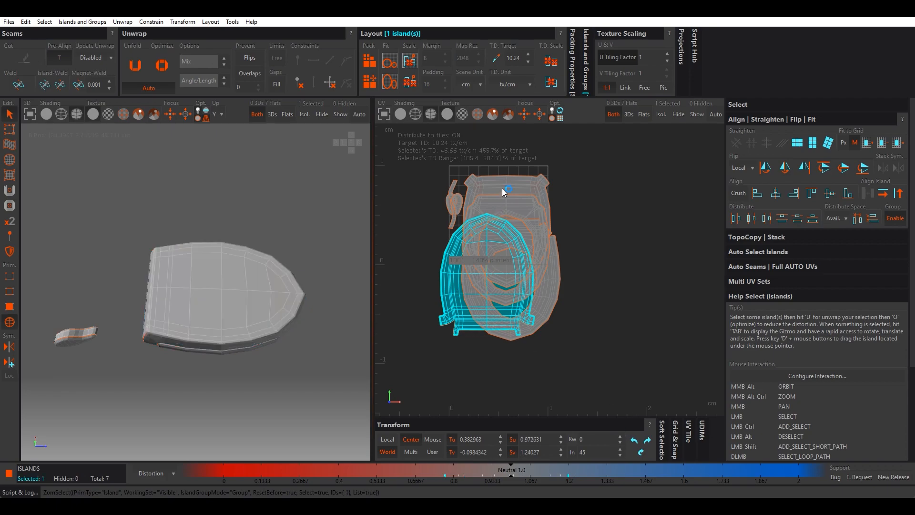
click(641, 447)
click(641, 448)
click(547, 321)
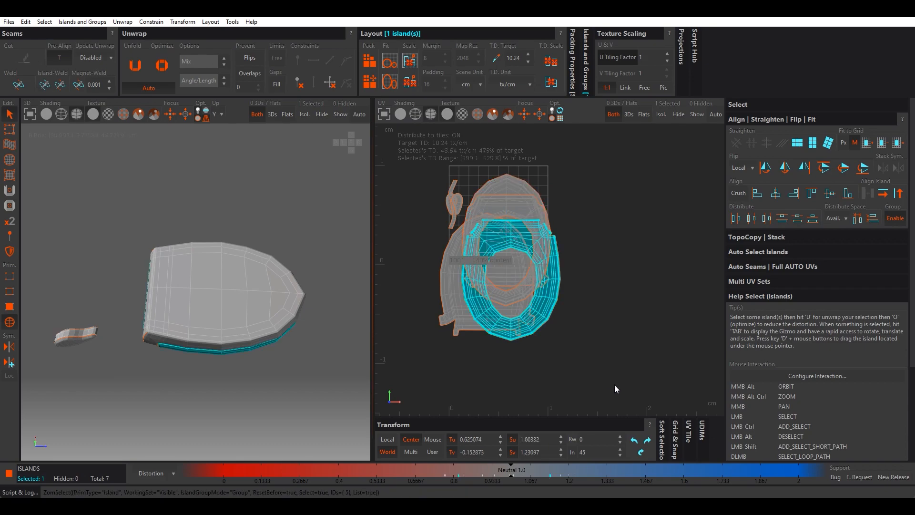
click(647, 440)
click(647, 440)
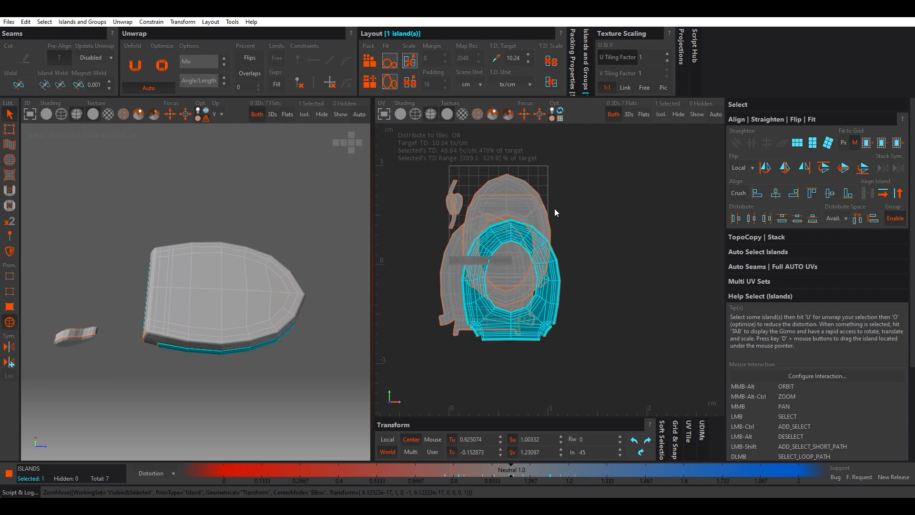
Step: Rotate the smaller seat ring island by 180° so its rounded end points up
scroll(539, 213, up, 8)
scroll(519, 206, down, 3)
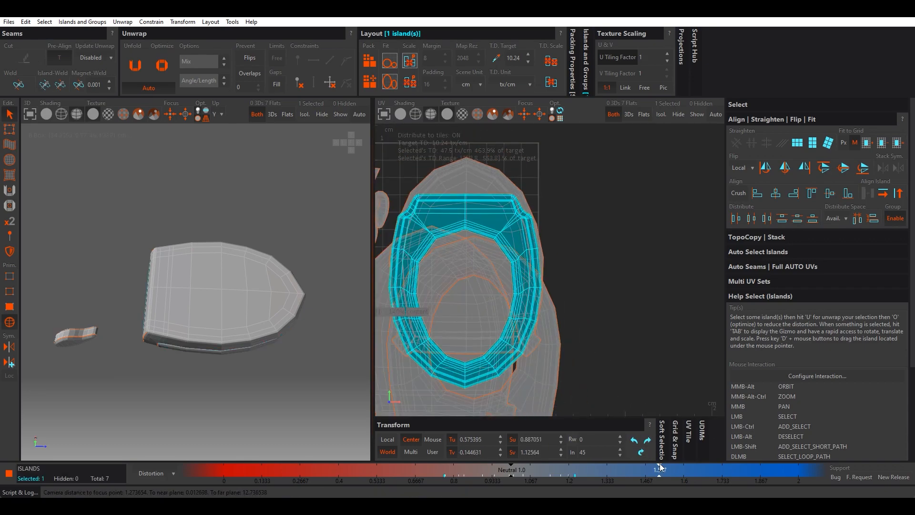
click(646, 441)
click(646, 441)
middle_drag(541, 364, 578, 330)
middle_drag(468, 262, 481, 329)
scroll(441, 245, up, 5)
scroll(459, 240, down, 4)
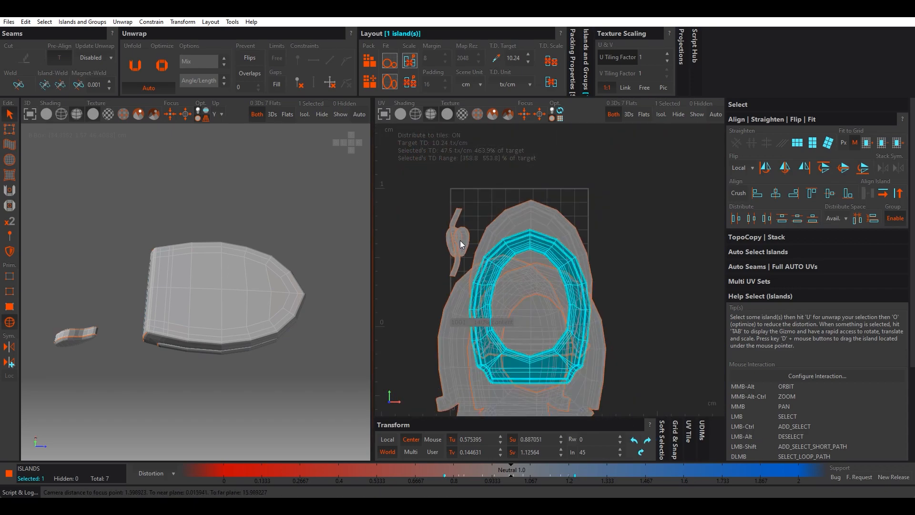
Step: Select all seven islands and optimize them together
click(625, 336)
scroll(614, 362, down, 2)
drag(647, 385, 412, 158)
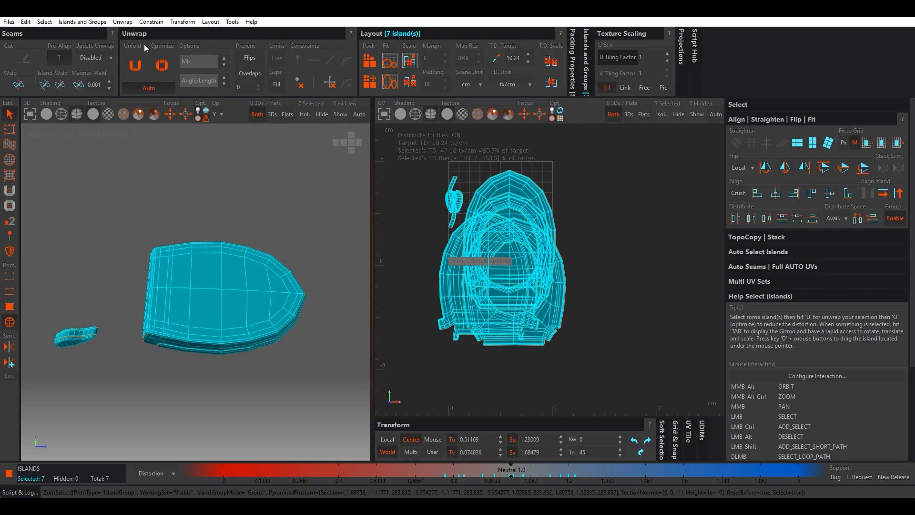
click(164, 66)
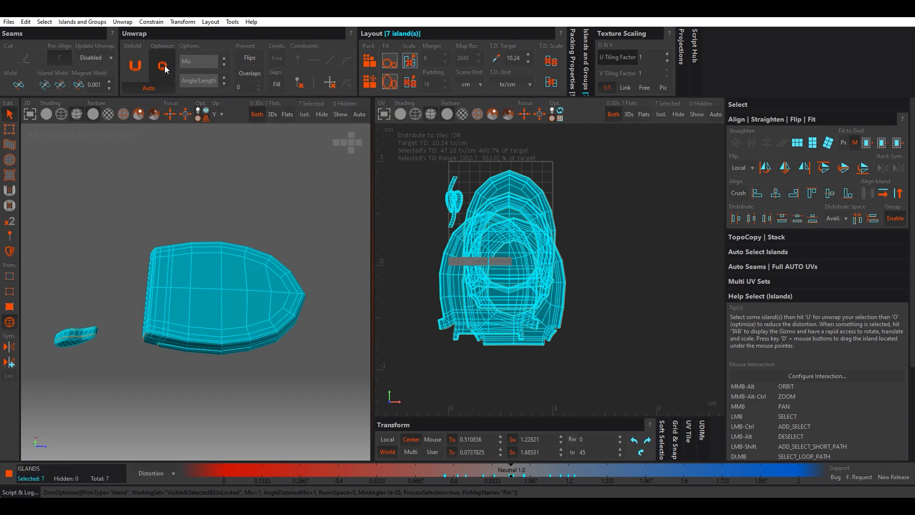
middle_drag(565, 248, 552, 263)
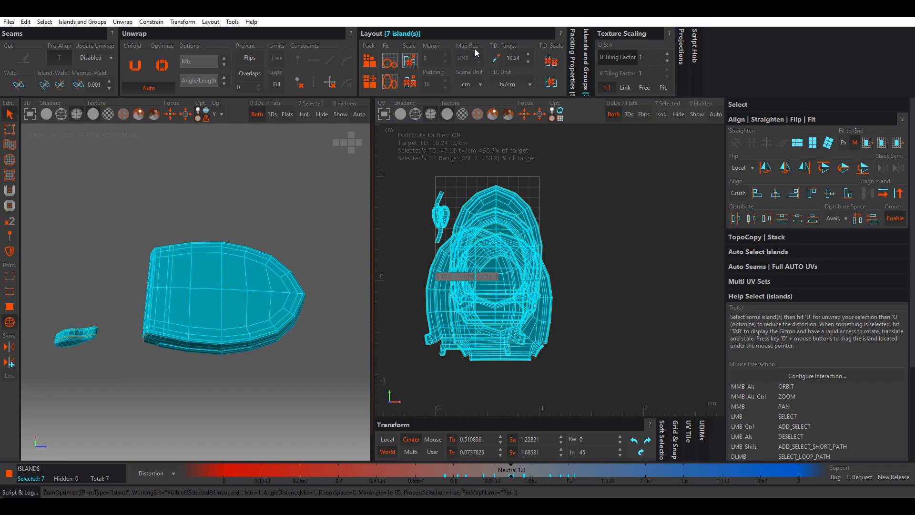
click(604, 242)
key(F4)
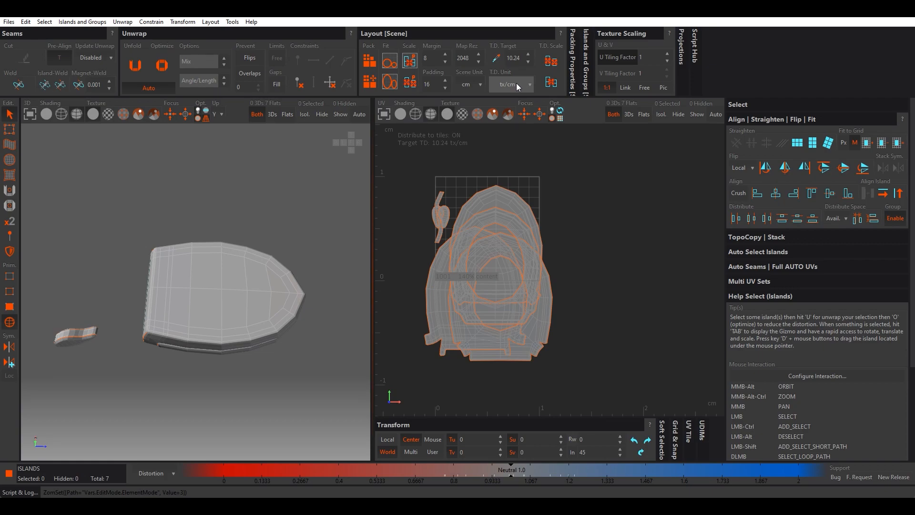
drag(406, 156, 598, 362)
click(550, 227)
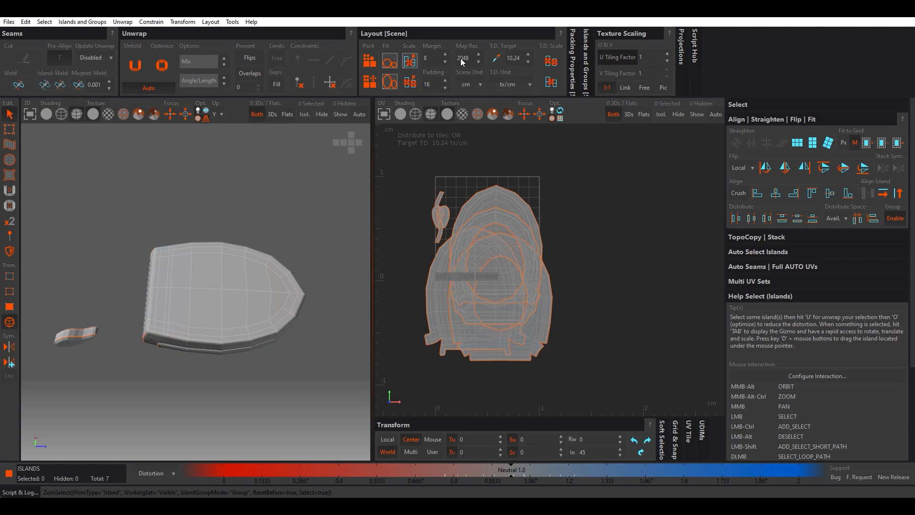
Step: Set the layout's map resolution to 1024
double_click(508, 60)
click(513, 61)
double_click(465, 59)
text(10)
key(Return)
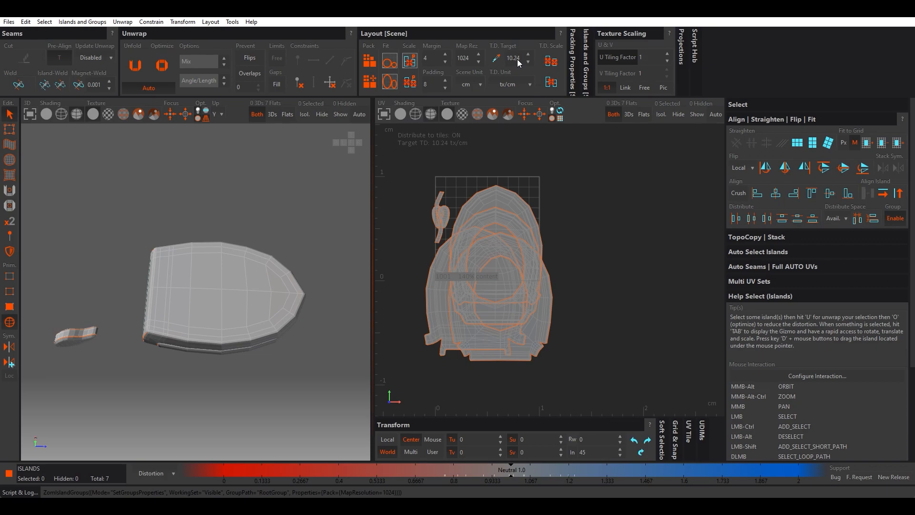
Step: Scale the islands to the target texel density of 10.24 tx/cm
click(551, 66)
scroll(504, 286, up, 5)
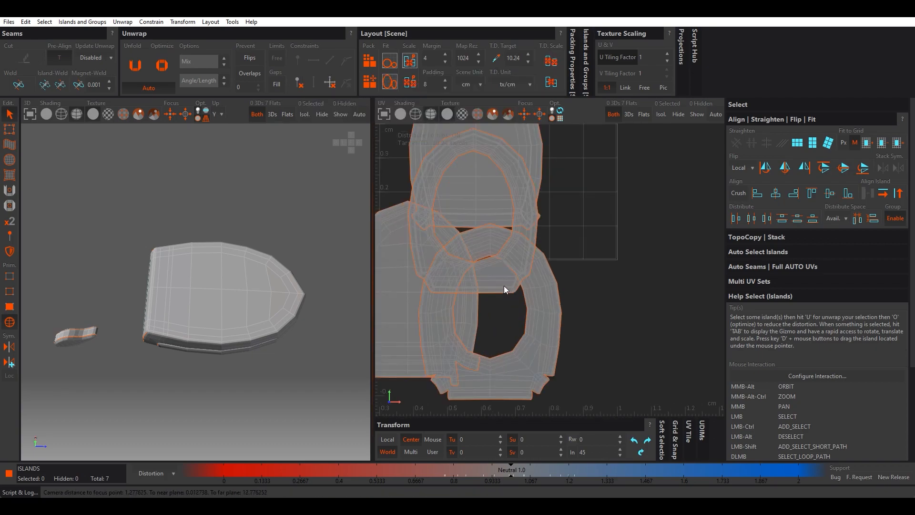
scroll(505, 287, down, 5)
click(610, 350)
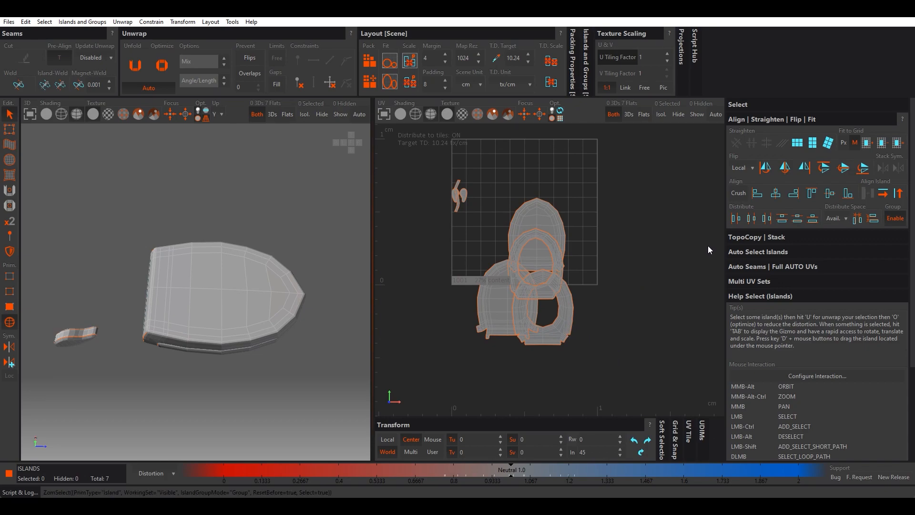
Step: Select all seven islands and align their centres on one common vertical axis
scroll(454, 187, up, 6)
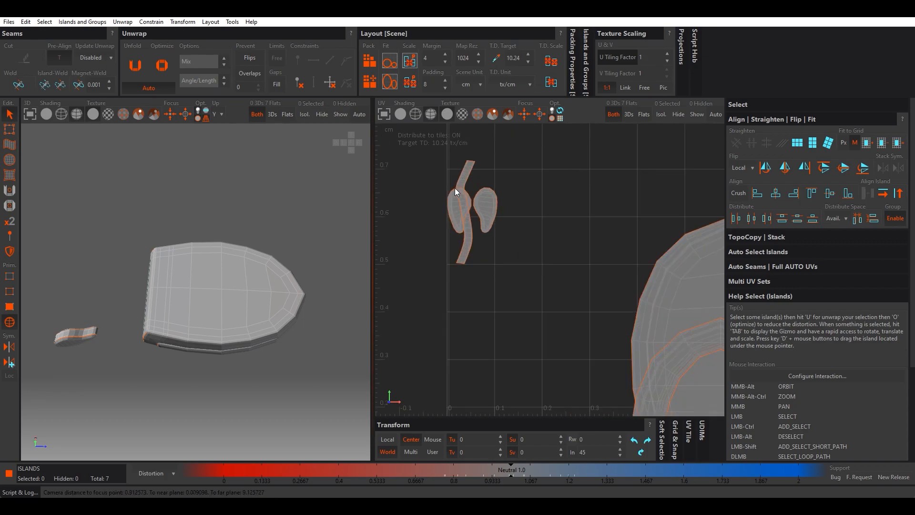
scroll(575, 255, down, 6)
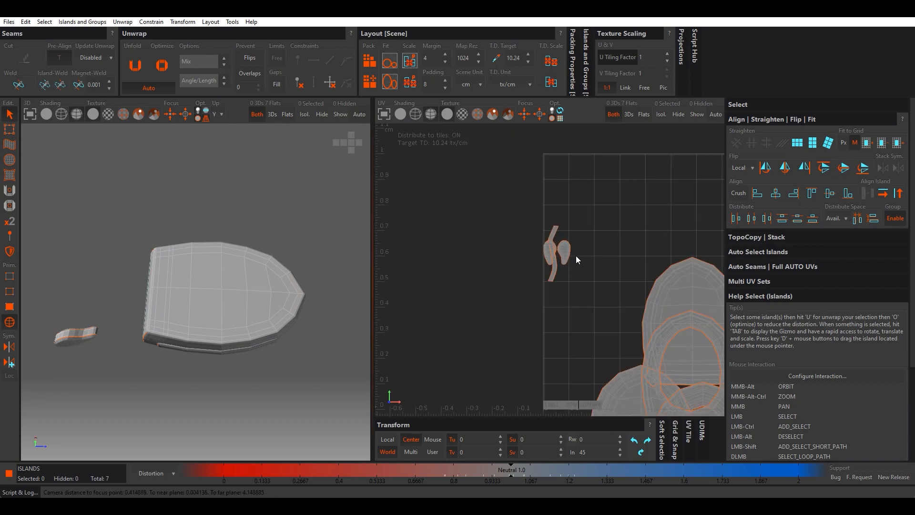
drag(493, 177, 672, 384)
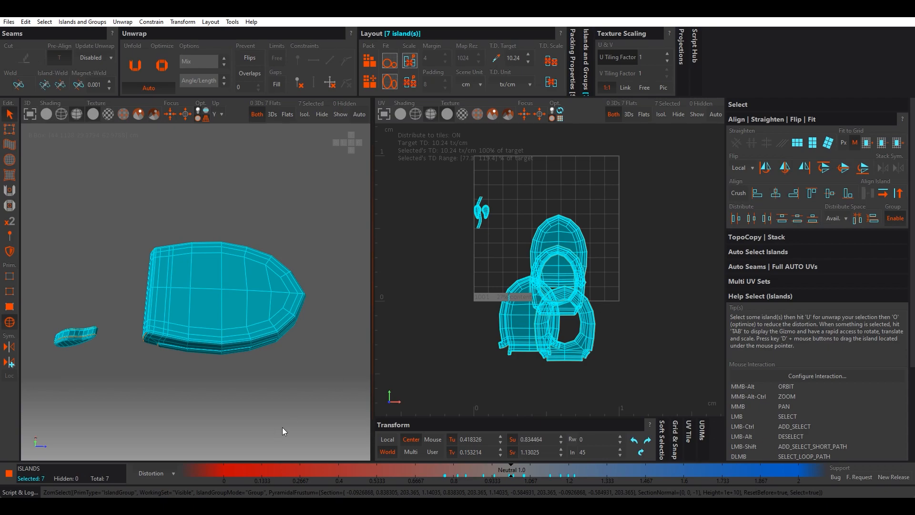
click(776, 194)
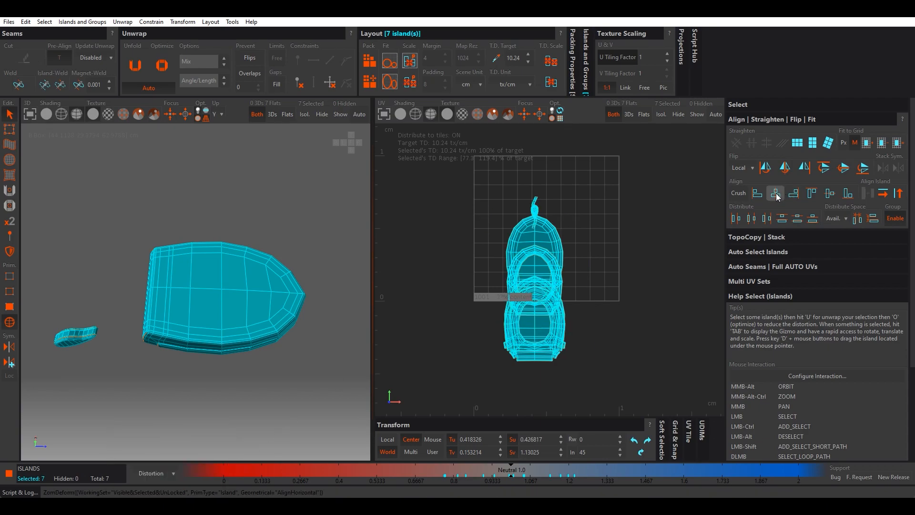
Step: Align the seven selected islands' centres on one horizontal axis and set their U and V position to 0
click(830, 196)
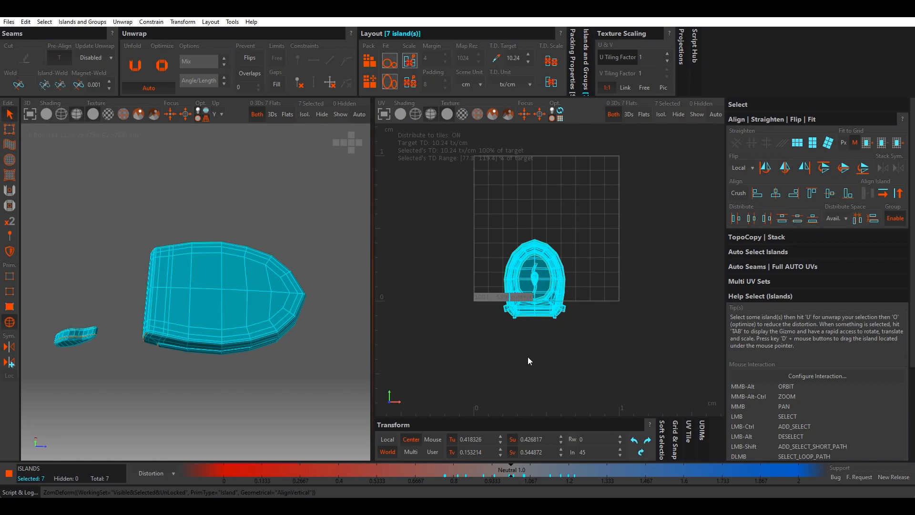
drag(482, 439, 461, 453)
text(0)
key(Return)
text(0)
key(Return)
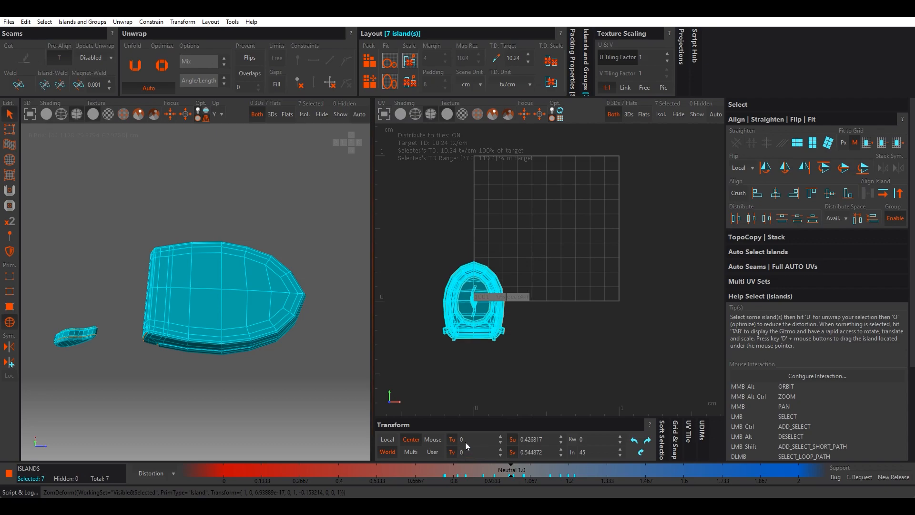
Step: Move the seven stacked islands with the transform gizmo into the middle of the UV tile and deselect them
click(540, 353)
drag(547, 364, 406, 242)
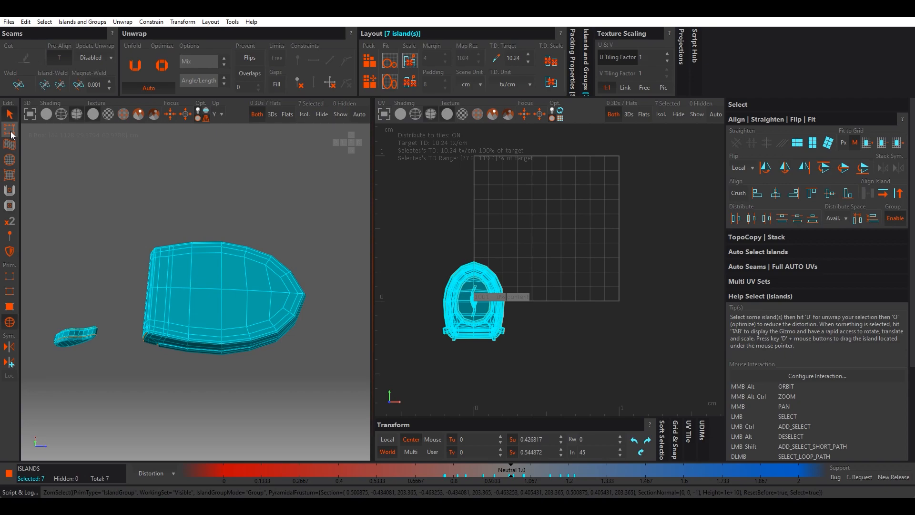
key(Tab)
drag(519, 301, 594, 303)
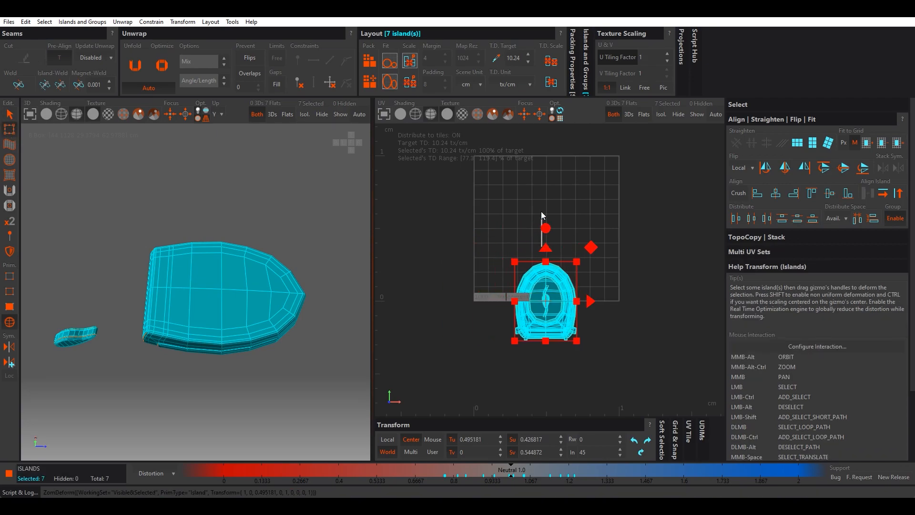
click(546, 245)
drag(496, 246, 613, 397)
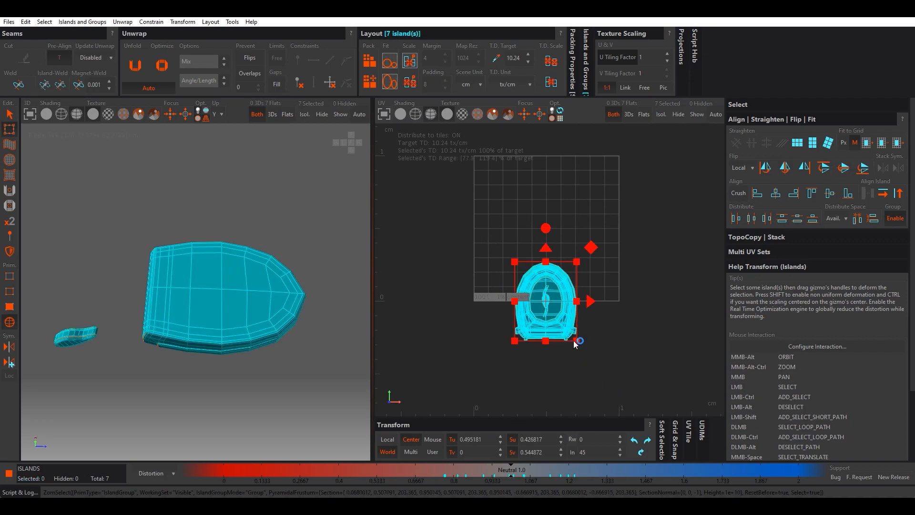
drag(548, 250, 540, 177)
click(586, 344)
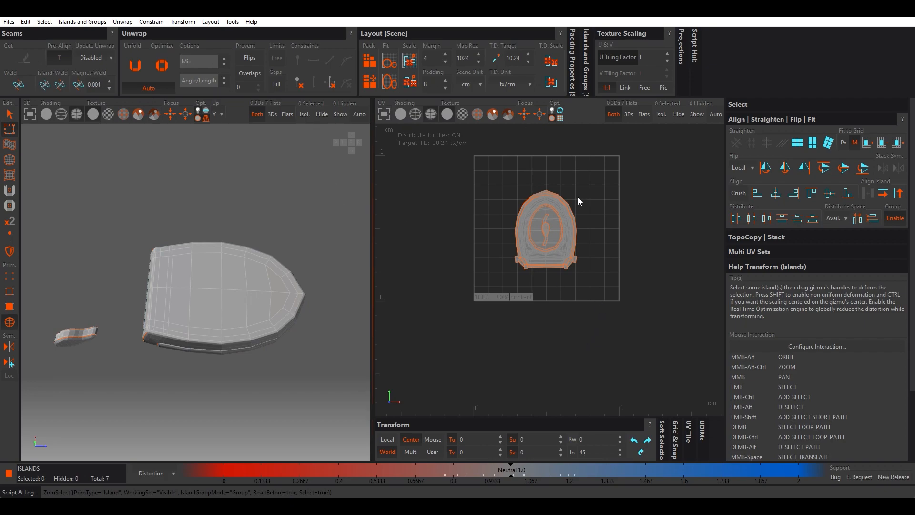
Step: Save the UVs, return to 3ds Max and close the RizomUV Bridge
click(9, 22)
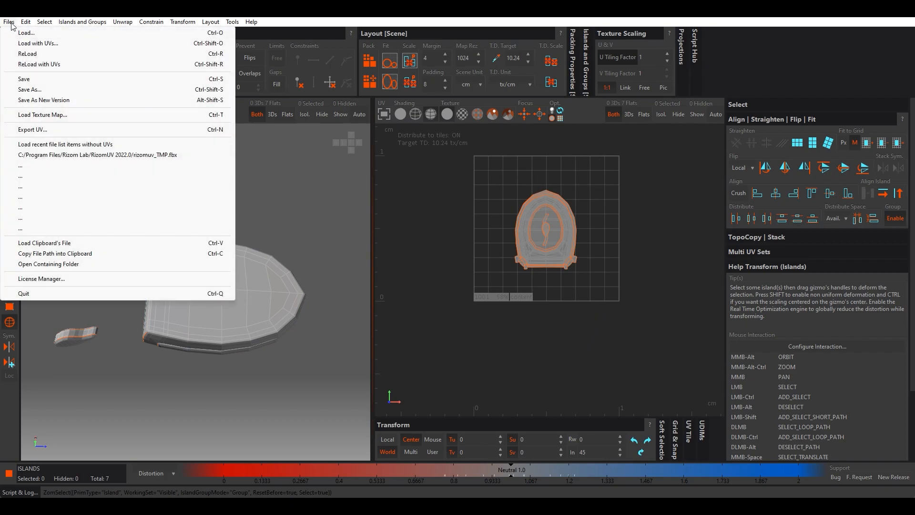
click(28, 79)
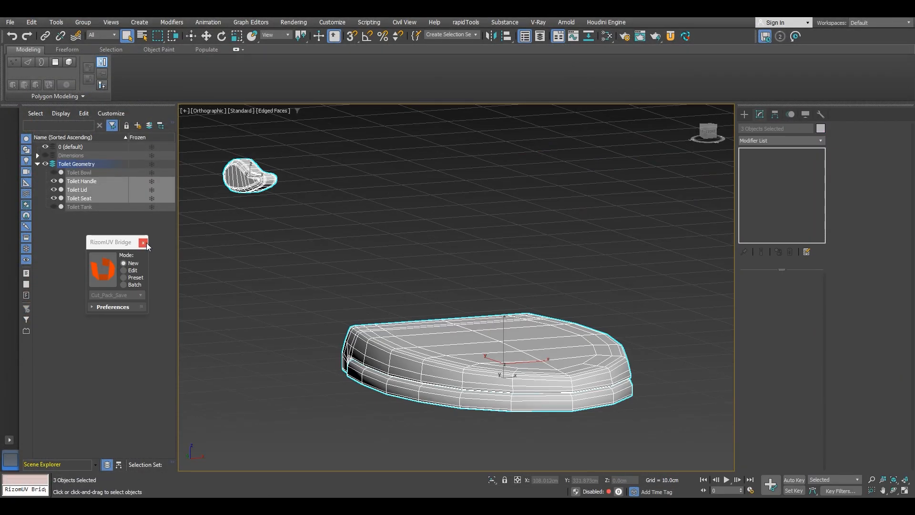
click(146, 242)
Step: Unhide the toilet tank and bowl, and convert the selected handle, lid and seat to Editable Poly
click(54, 206)
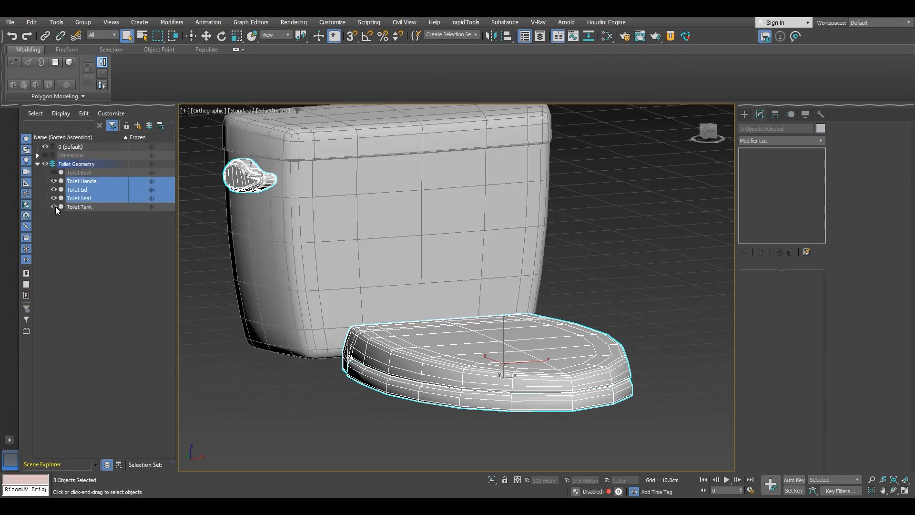
click(54, 173)
right_click(369, 237)
mouse_move(390, 355)
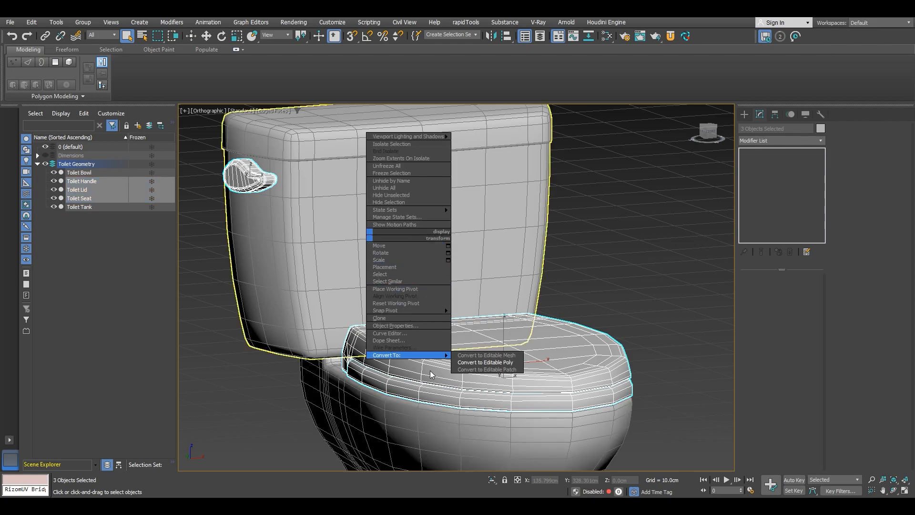
click(485, 363)
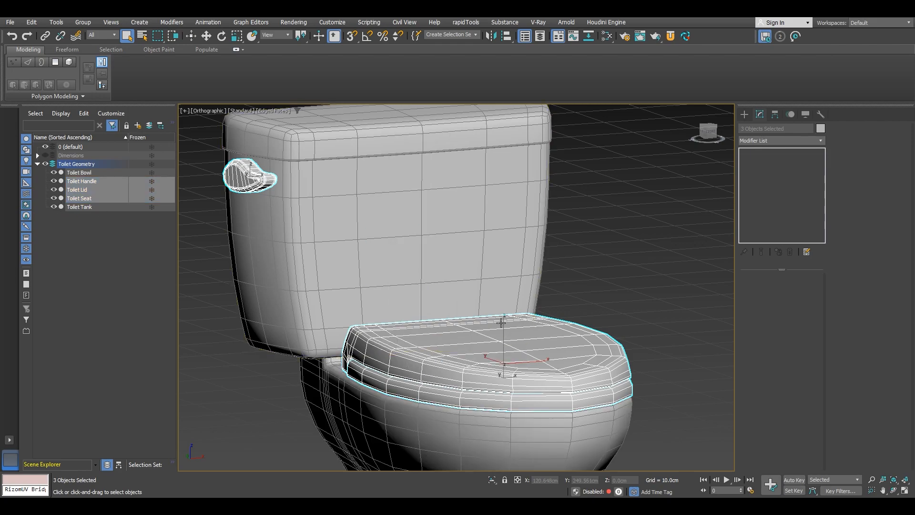
Step: Select all five toilet objects and add an Unwrap UVW modifier on channel 1 with UV Tools
scroll(496, 314, down, 3)
click(304, 310)
drag(279, 164, 621, 452)
middle_drag(604, 423, 553, 388)
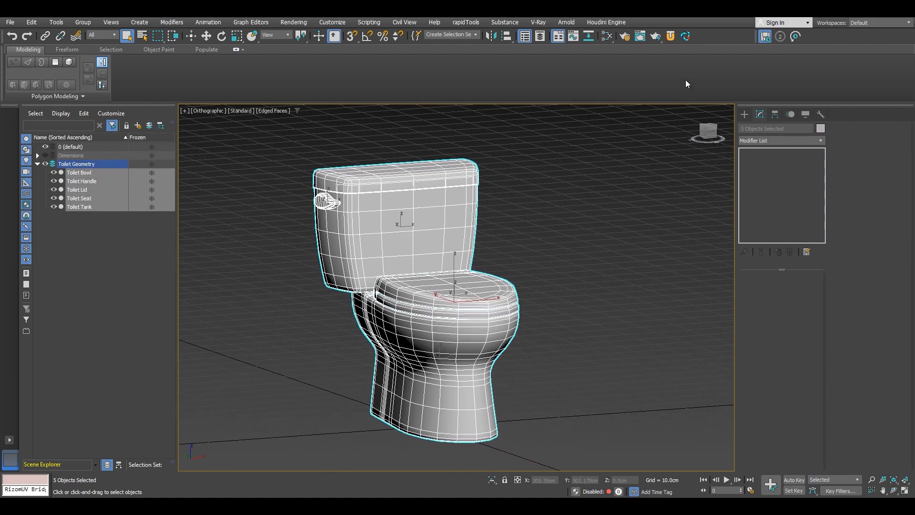
click(671, 37)
click(37, 70)
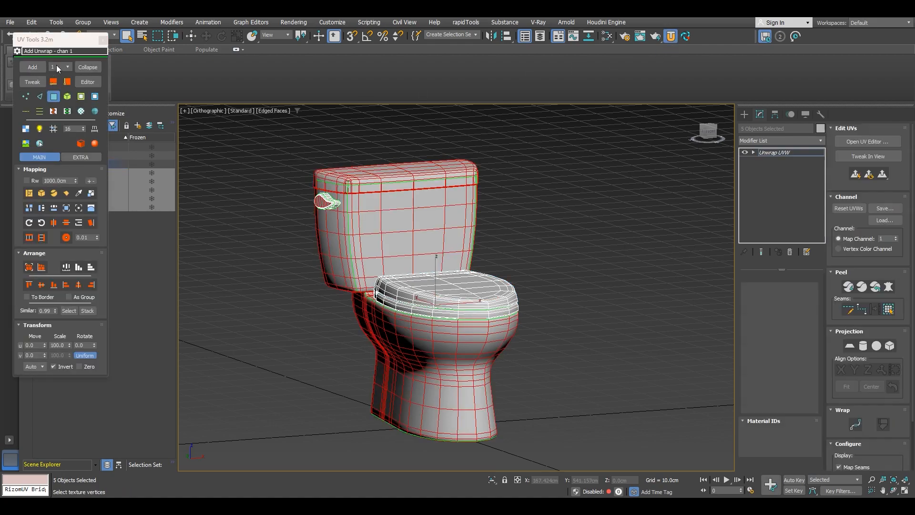
click(102, 39)
Step: Open the UV editor for the five toilet parts and display the UV_Checker texture on them
click(864, 142)
scroll(641, 233, down, 4)
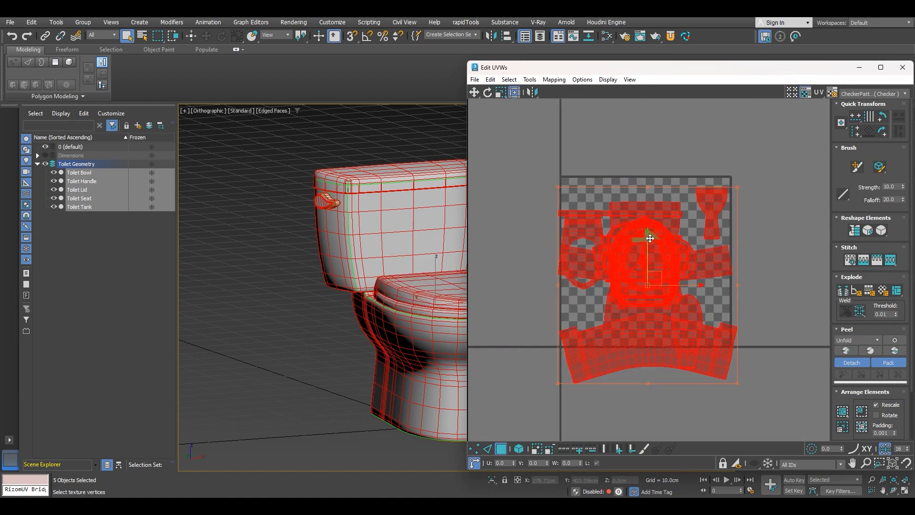
click(872, 94)
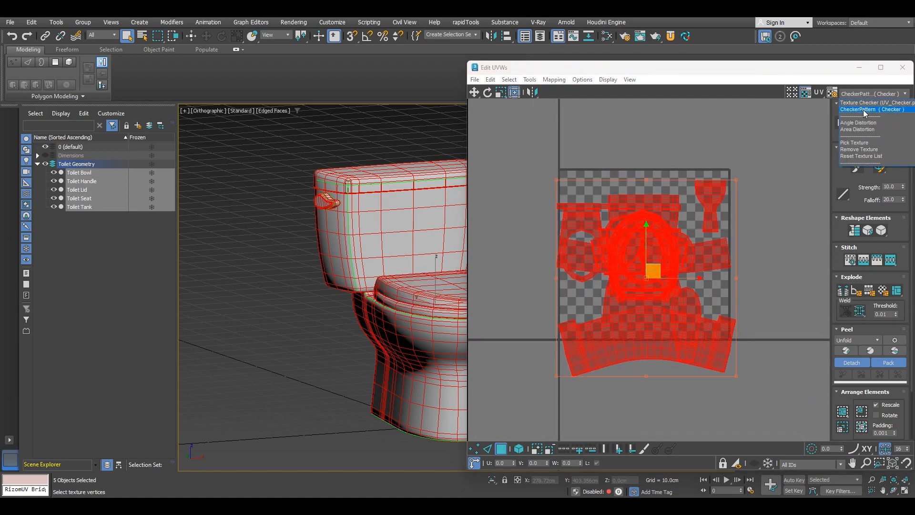
click(863, 110)
click(856, 93)
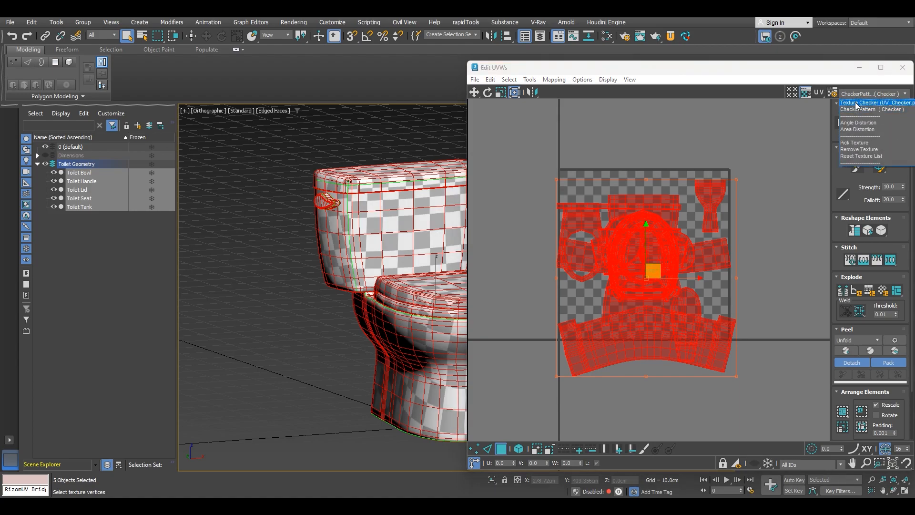
click(855, 104)
Step: Examine the checker texture on the tank, lid and bowl for stretching and consistent scale
scroll(347, 261, down, 3)
alt+middle_drag(347, 261, 424, 296)
scroll(344, 294, up, 3)
scroll(424, 296, down, 3)
alt+middle_drag(337, 291, 381, 318)
scroll(375, 272, up, 3)
scroll(375, 272, down, 1)
alt+middle_drag(375, 272, 412, 261)
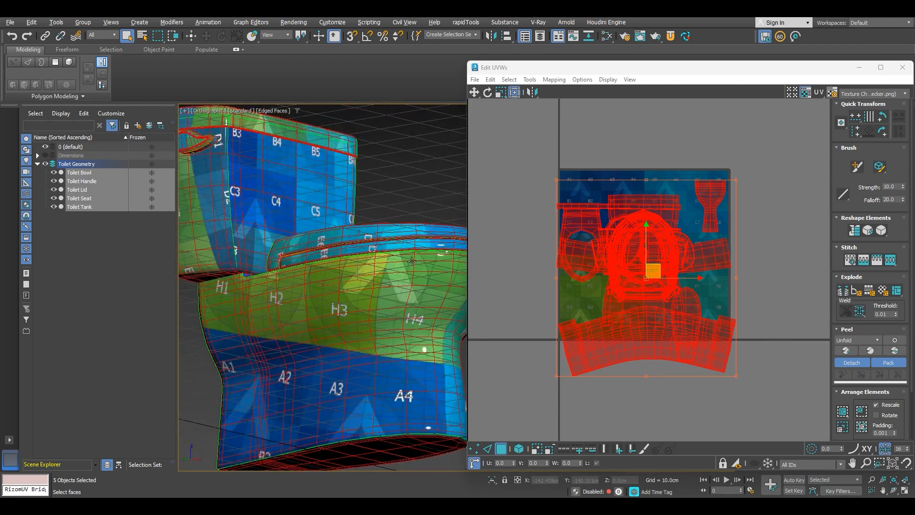
scroll(412, 261, down, 5)
Step: Close the UV editor, convert all five toilet objects to Editable Poly and deselect them
click(902, 68)
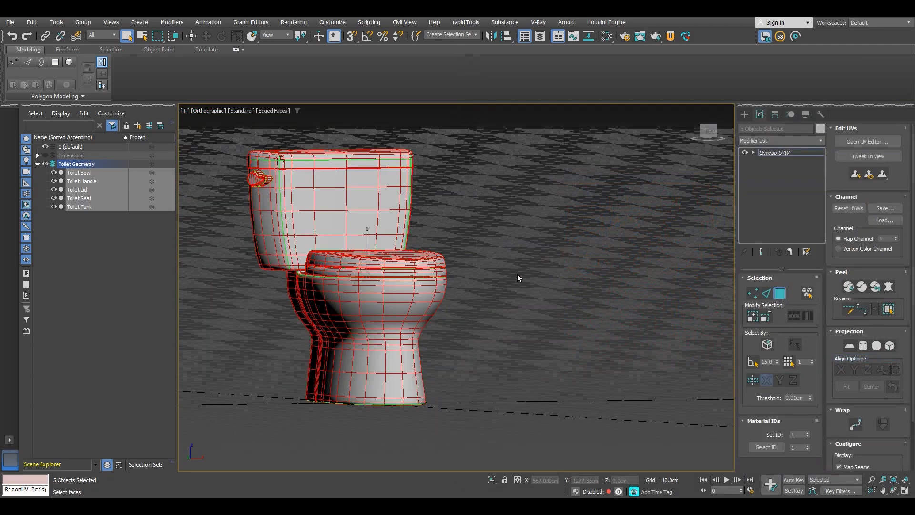
middle_drag(532, 278, 574, 282)
right_click(562, 293)
mouse_move(615, 410)
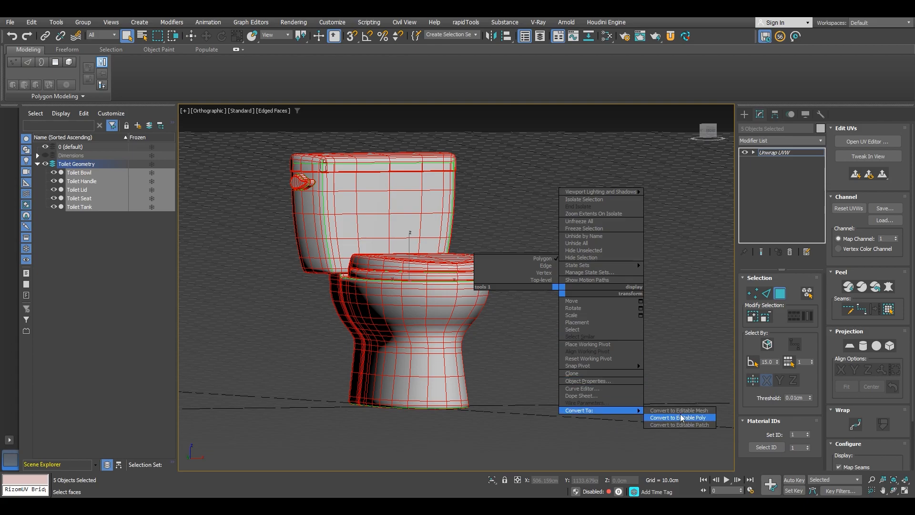
click(682, 418)
middle_drag(535, 371, 538, 366)
click(538, 366)
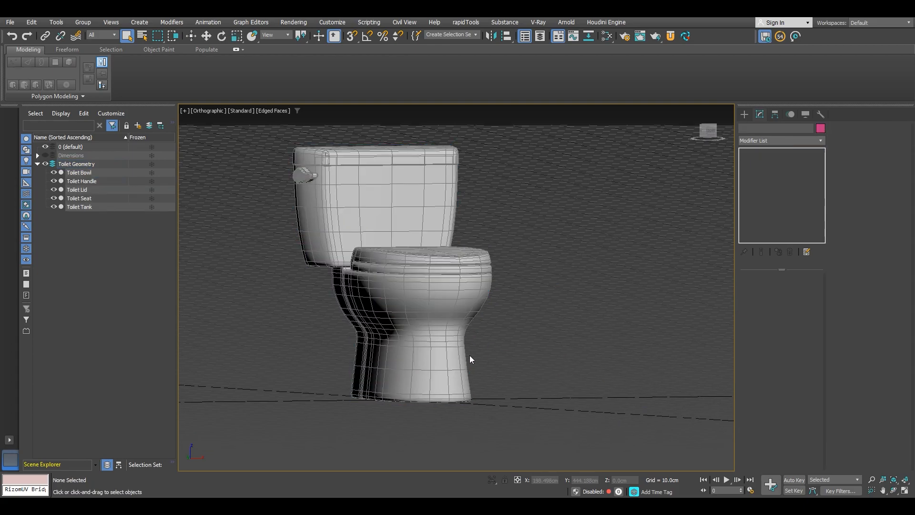
Step: Select the toilet bowl and send it to RizomUV through the bridge in Edit mode
click(430, 344)
alt+middle_drag(431, 344, 472, 333)
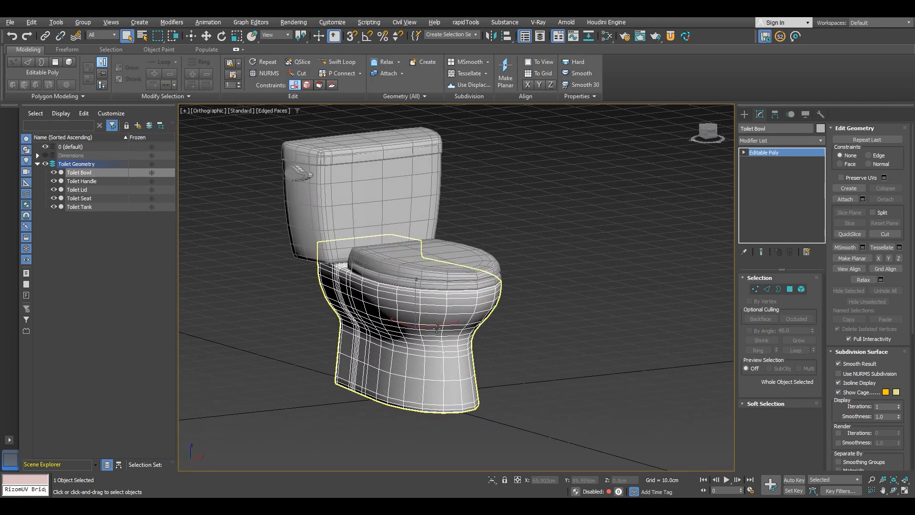
click(685, 36)
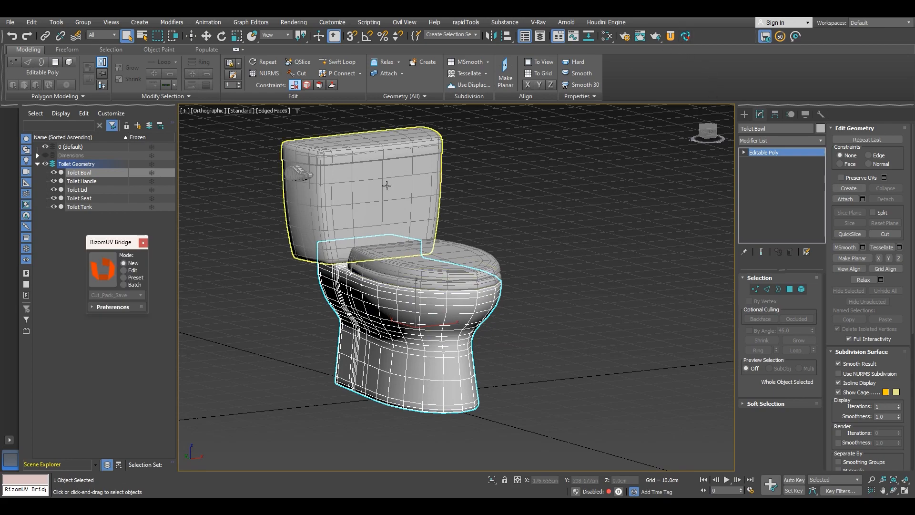
click(123, 270)
click(110, 270)
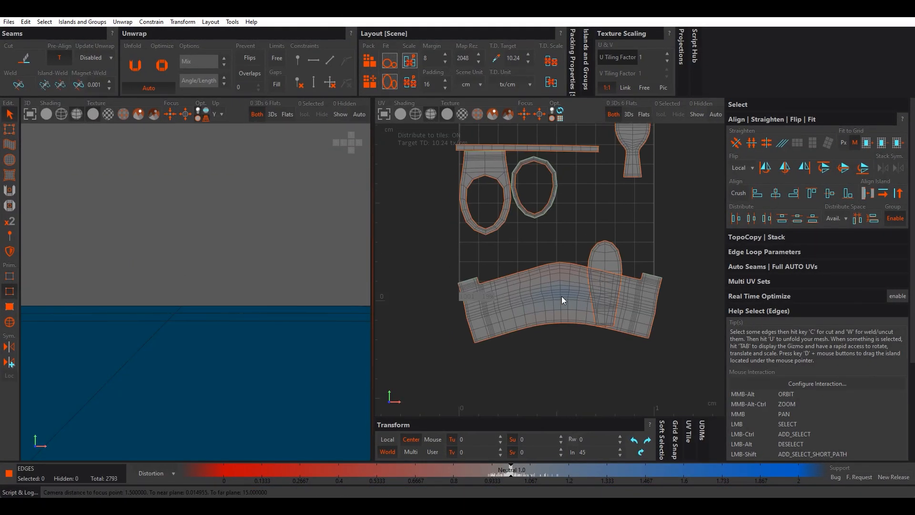
Step: Select five horizontal edge loops around the bowl's neck, upper rim and base, and constrain them horizontally
click(561, 296)
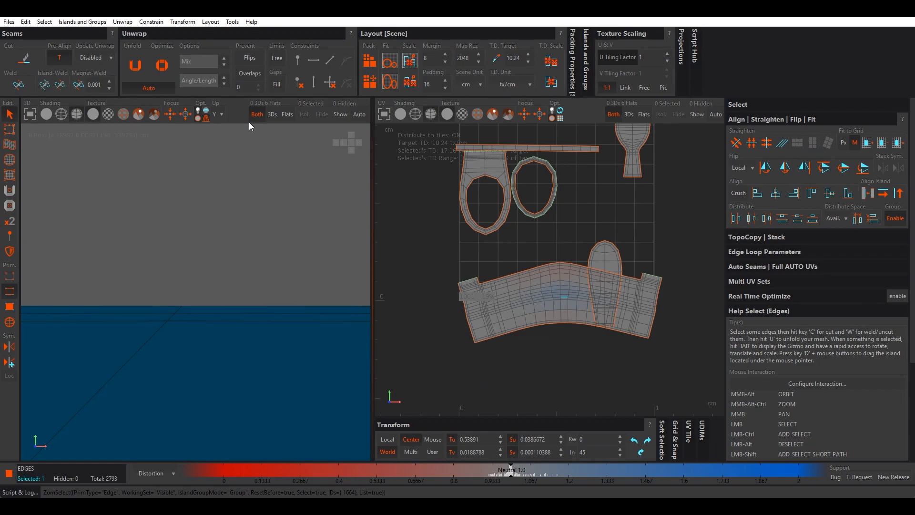
click(170, 114)
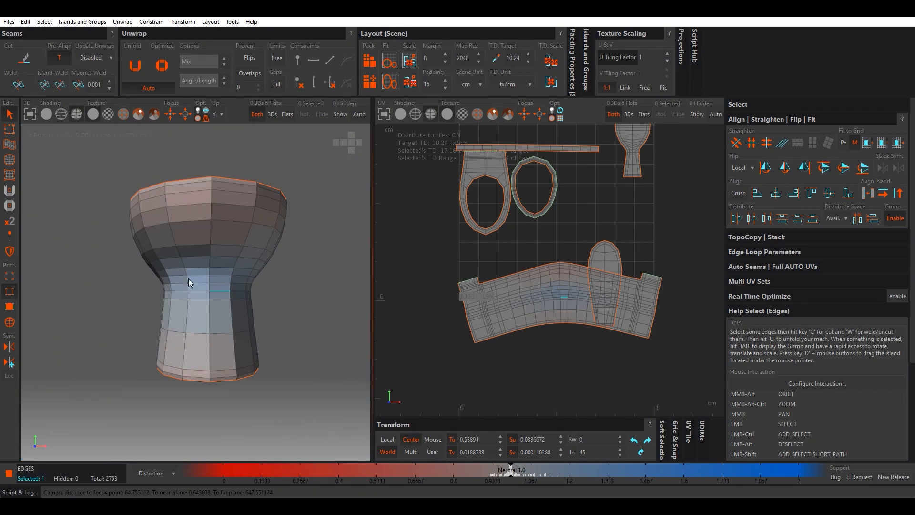
double_click(195, 281)
ctrl+double_click(192, 301)
ctrl+double_click(206, 262)
ctrl+double_click(224, 164)
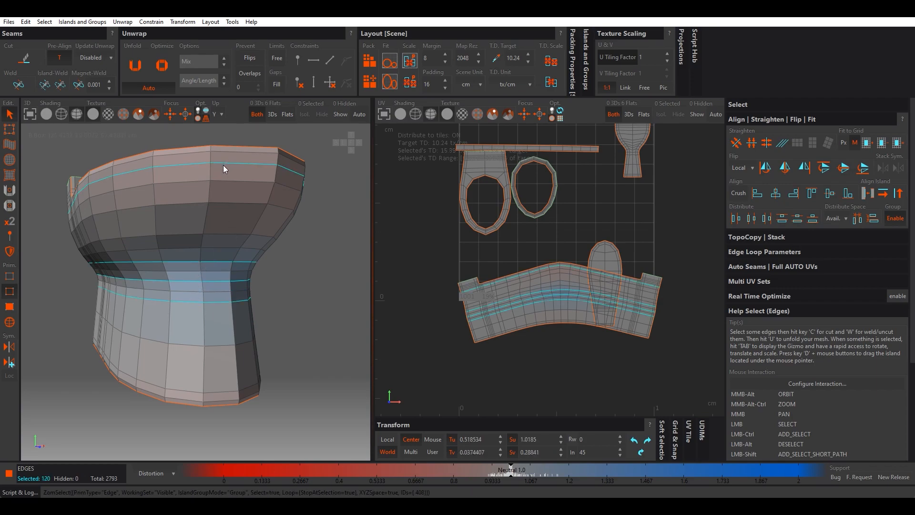
ctrl+double_click(218, 390)
click(315, 60)
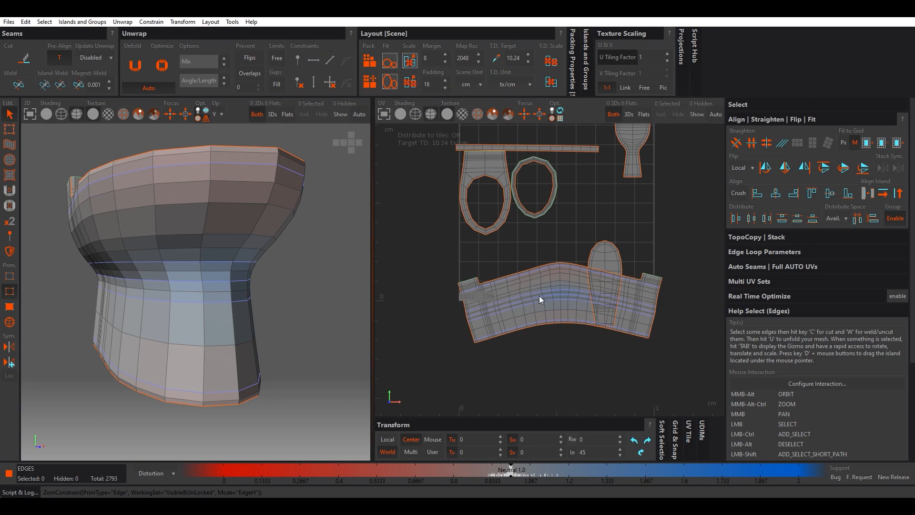
Step: Optimize the bowl's large outer-wall island so it follows the horizontal constraints, and check its distortion
scroll(539, 296, up, 6)
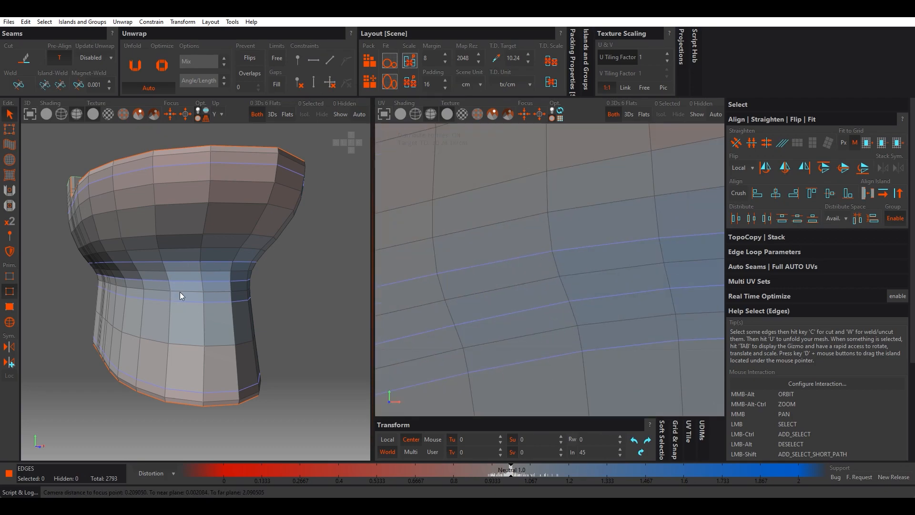
scroll(541, 311, down, 8)
scroll(551, 314, up, 2)
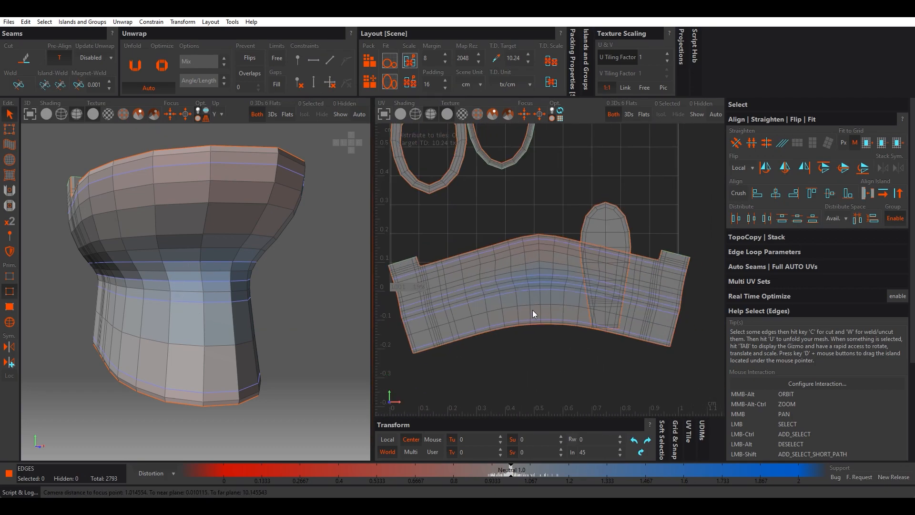
key(F4)
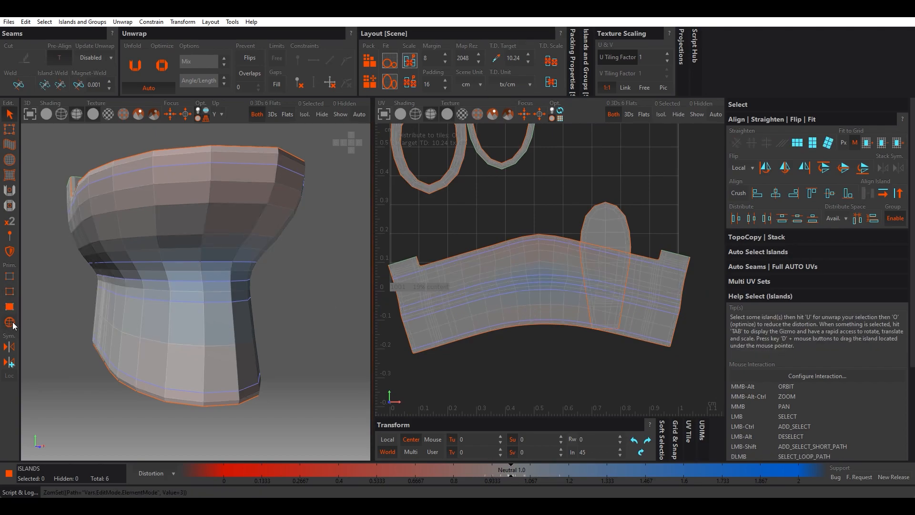
click(541, 258)
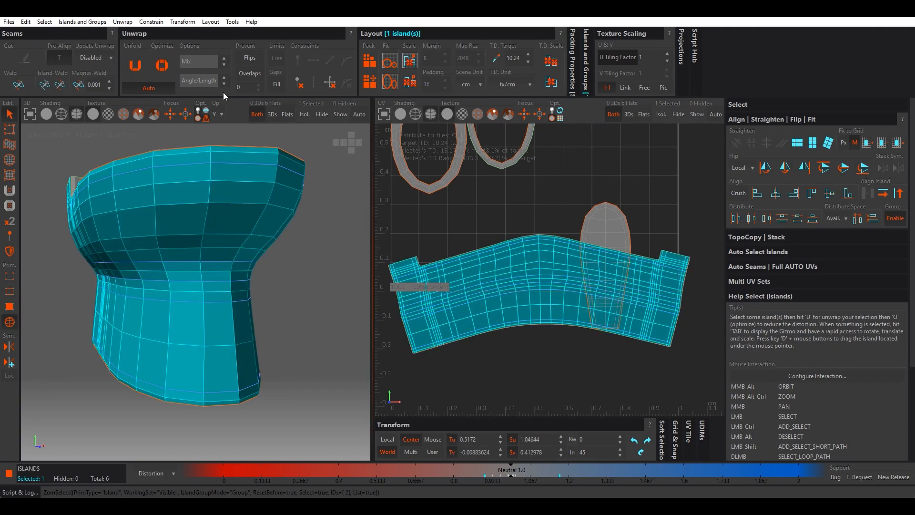
click(165, 70)
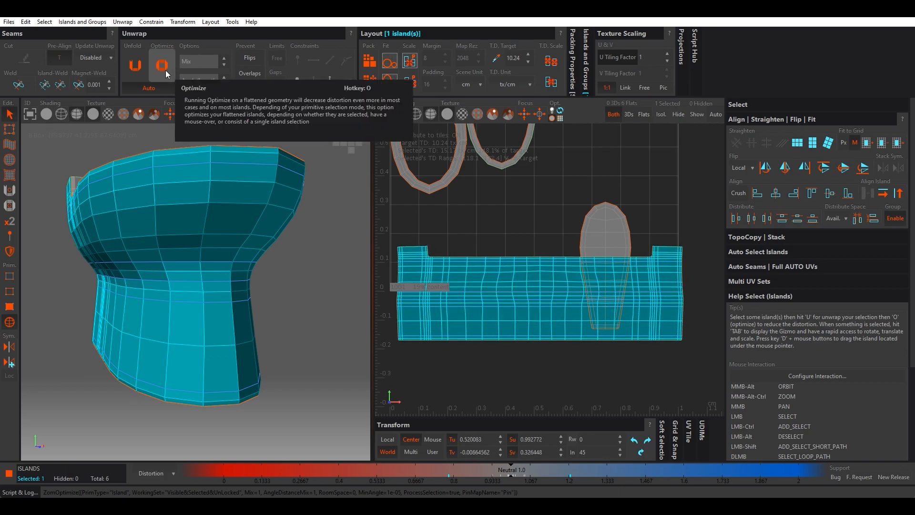
click(503, 251)
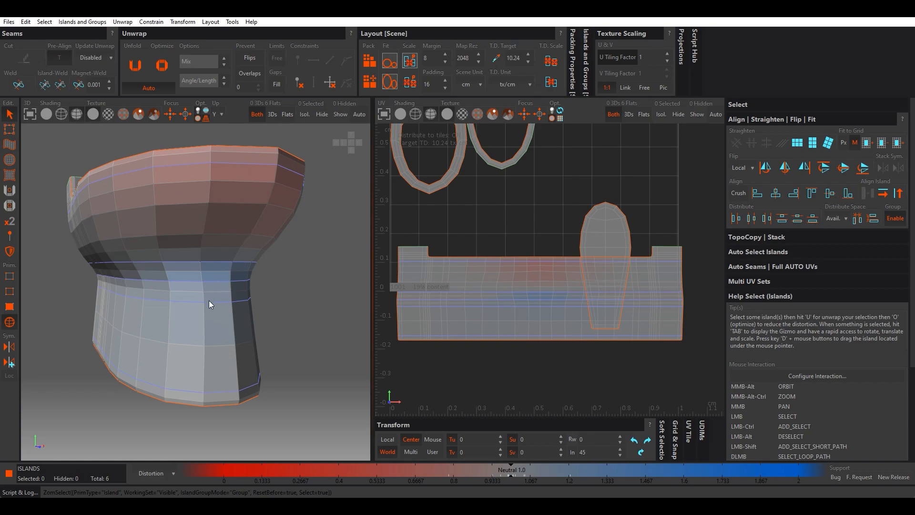
alt+middle_drag(227, 214, 112, 197)
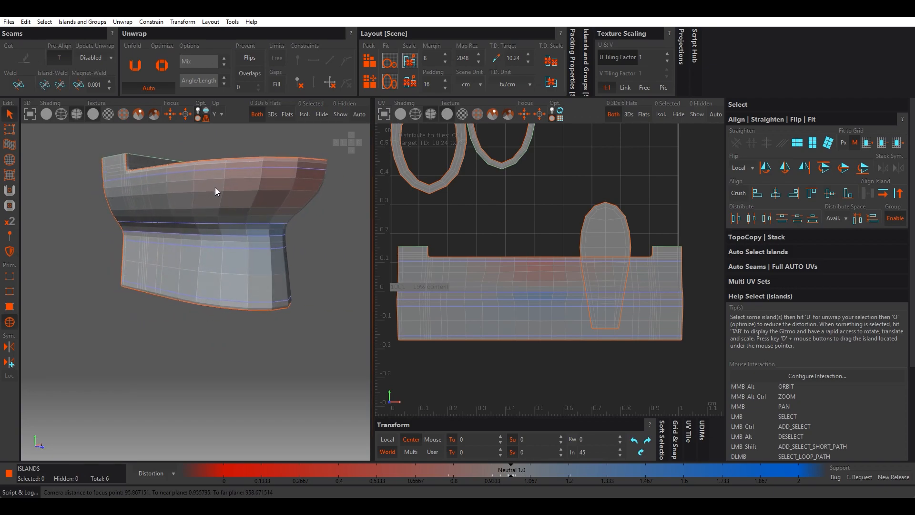
scroll(325, 190, down, 3)
scroll(527, 222, down, 3)
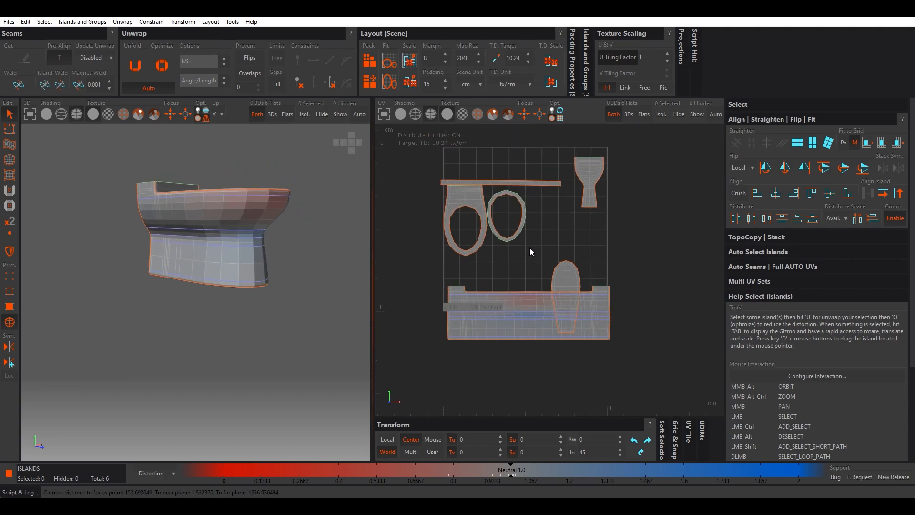
Step: Align the long thin strip island horizontally and the two ring-shaped bowl islands vertically in the UV layout
scroll(526, 238, up, 4)
click(592, 244)
scroll(591, 249, down, 4)
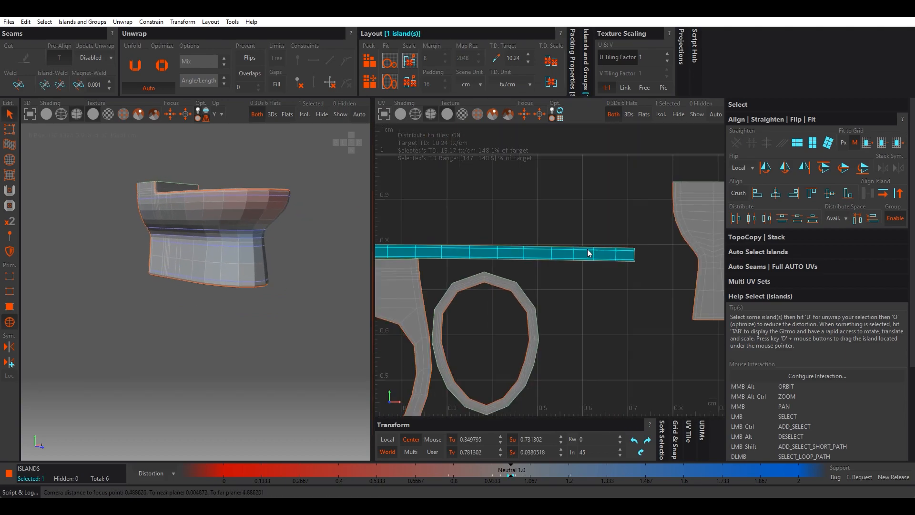
scroll(502, 252, up, 3)
scroll(508, 253, down, 3)
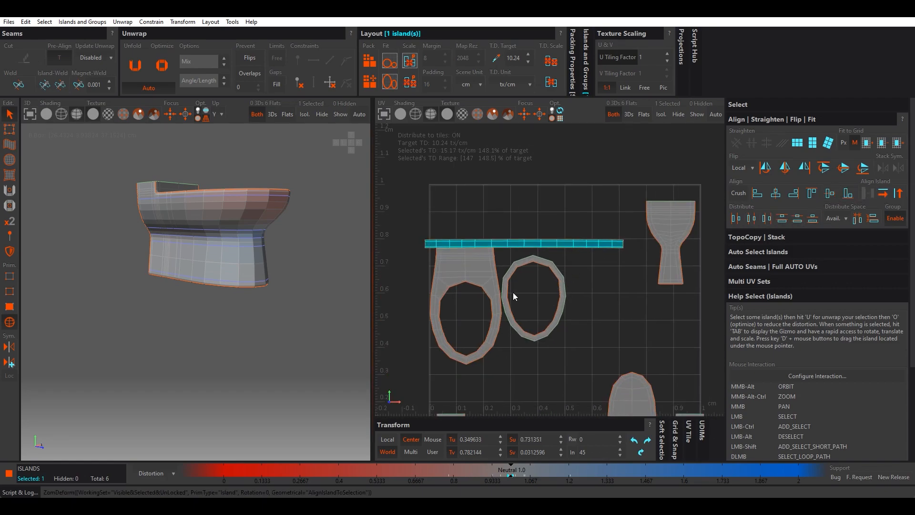
click(473, 280)
click(898, 195)
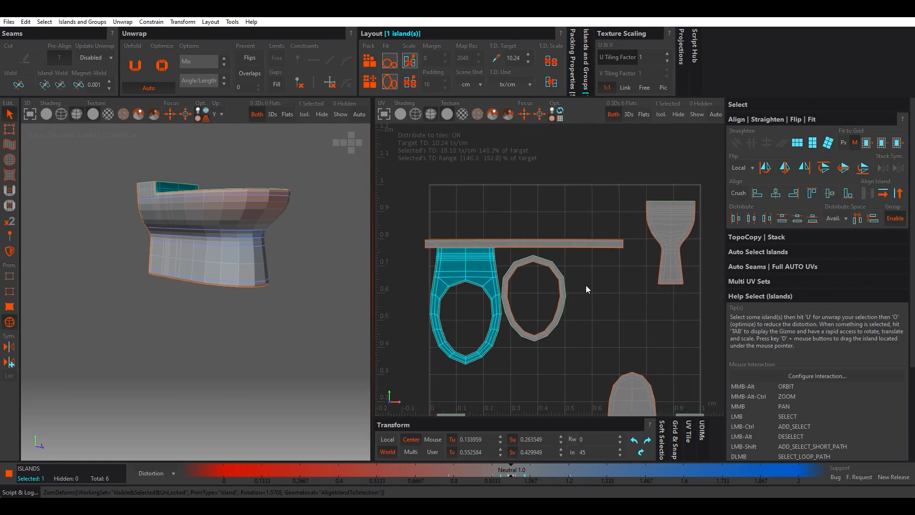
click(542, 266)
click(898, 193)
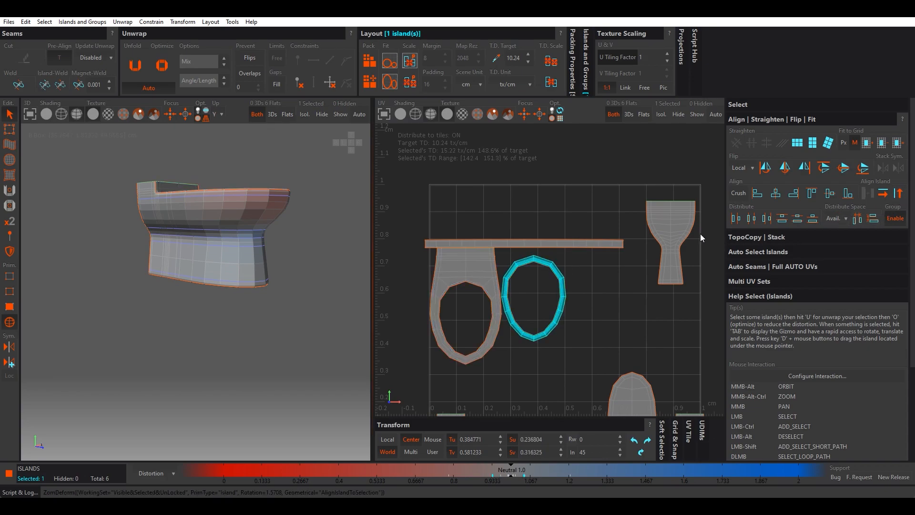
Step: Align the flared, funnel-shaped island and the elongated oval island vertically
click(672, 224)
click(895, 195)
scroll(593, 245, down, 3)
middle_drag(595, 253, 507, 155)
scroll(525, 241, up, 2)
click(517, 225)
click(898, 193)
scroll(501, 204, down, 2)
middle_drag(444, 133, 533, 262)
middle_drag(579, 281, 564, 279)
Step: Set the map resolution to 1024 and scale all six bowl islands to the 10.24 tx/cm target texel density
click(564, 280)
key(ctrl+a)
click(514, 180)
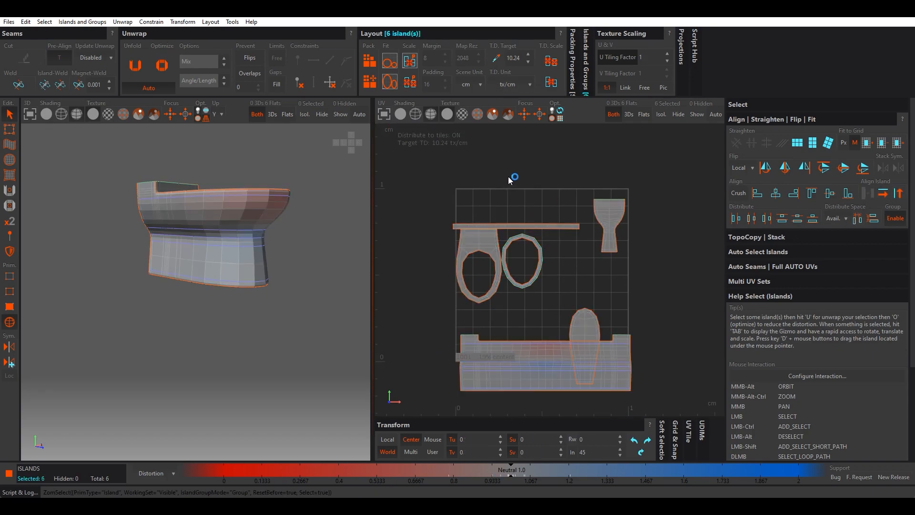
text(1024)
key(Return)
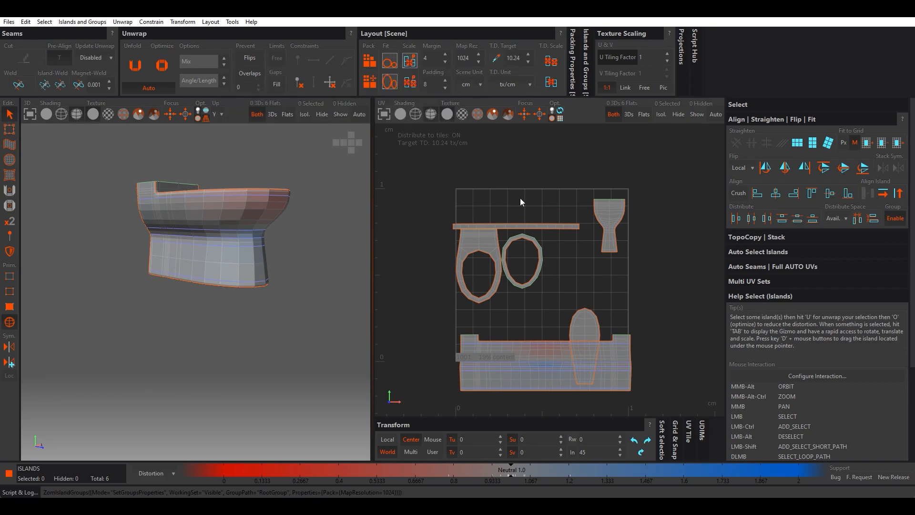
drag(425, 181, 672, 391)
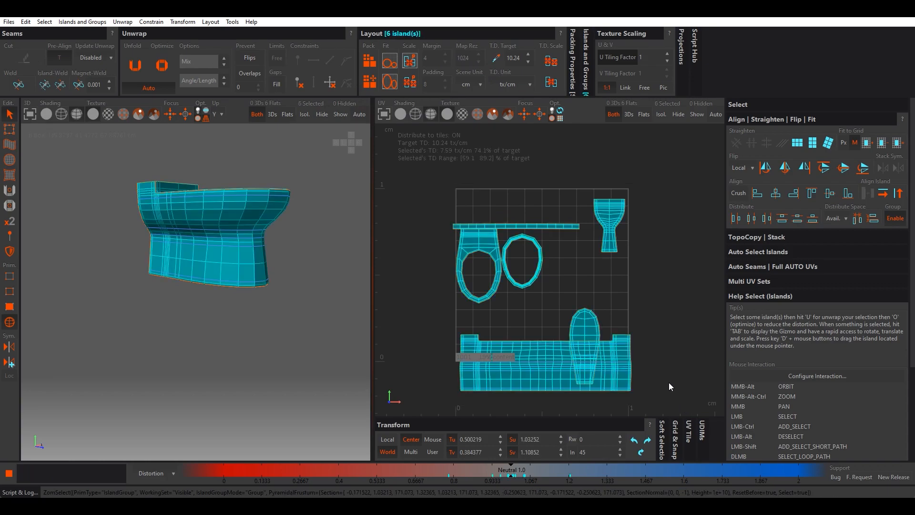
click(551, 60)
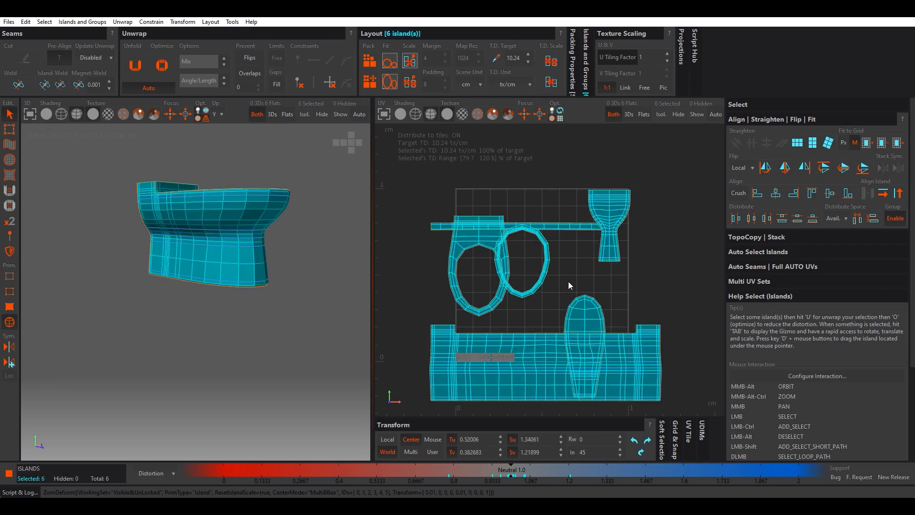
Step: Save the bowl's UVs back to 3ds Max and convert the bowl to Editable Poly
click(562, 302)
key(ctrl+s)
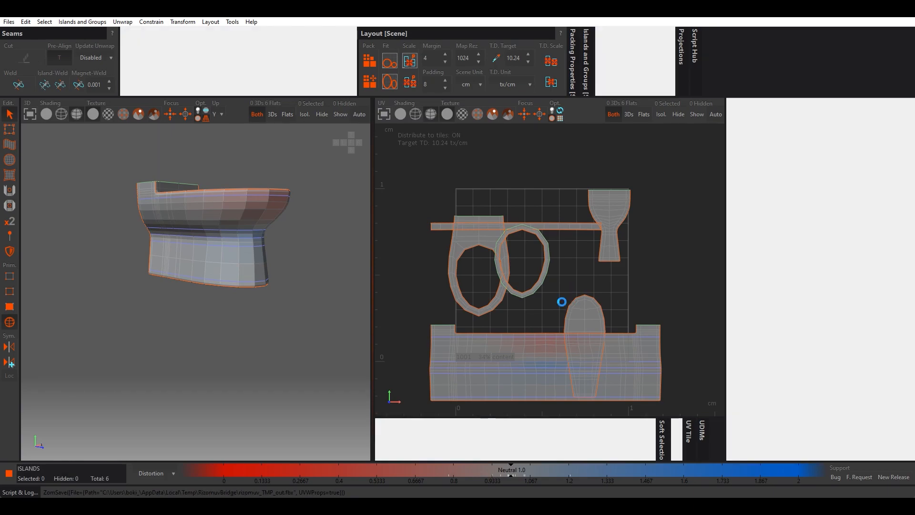
right_click(620, 264)
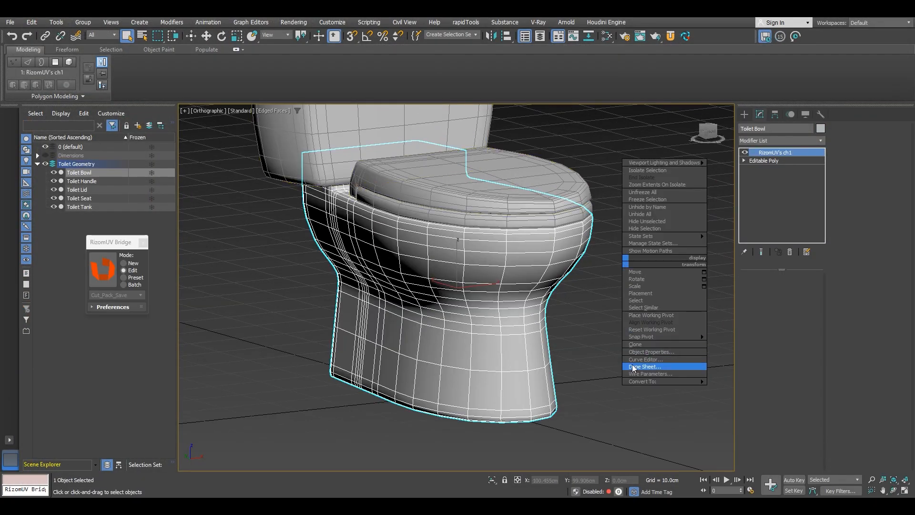
mouse_move(659, 380)
click(742, 388)
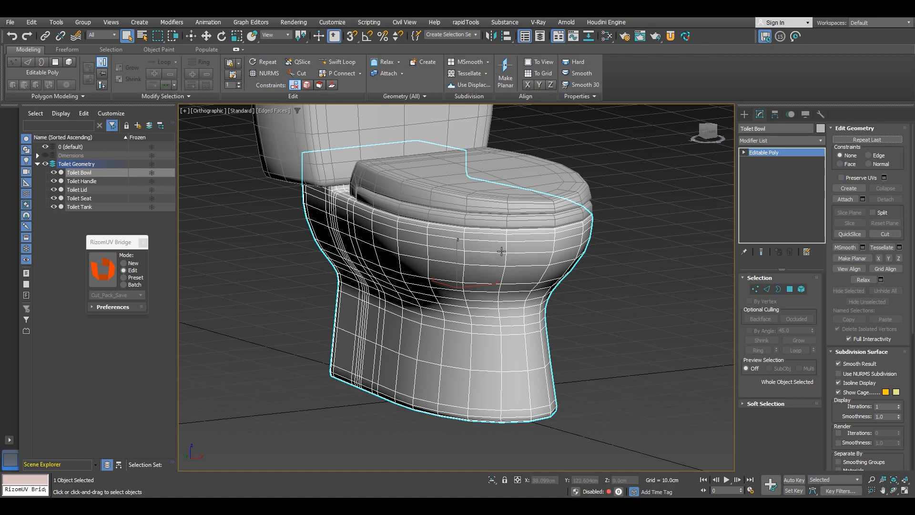
Step: Select the toilet tank and send it to RizomUV through the bridge in Edit mode
scroll(370, 201, up, 3)
click(370, 201)
scroll(391, 204, down, 3)
middle_drag(396, 204, 418, 221)
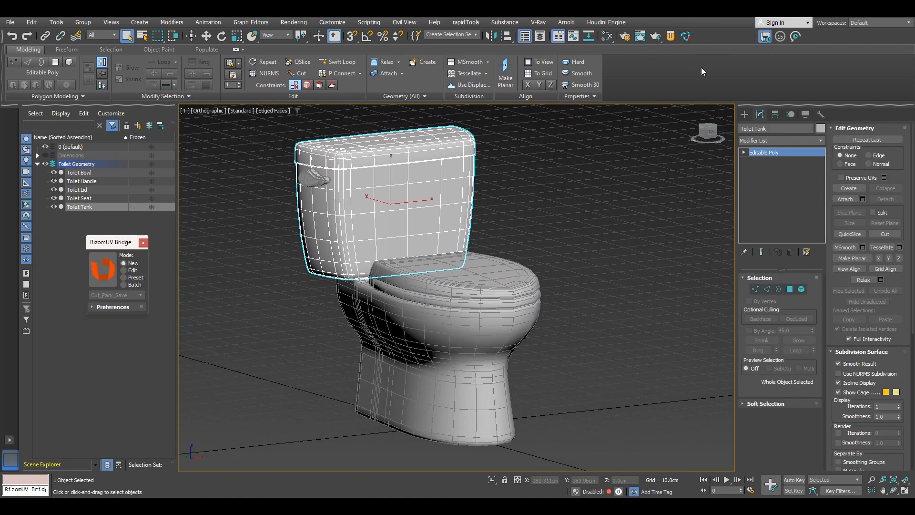
click(124, 270)
click(103, 269)
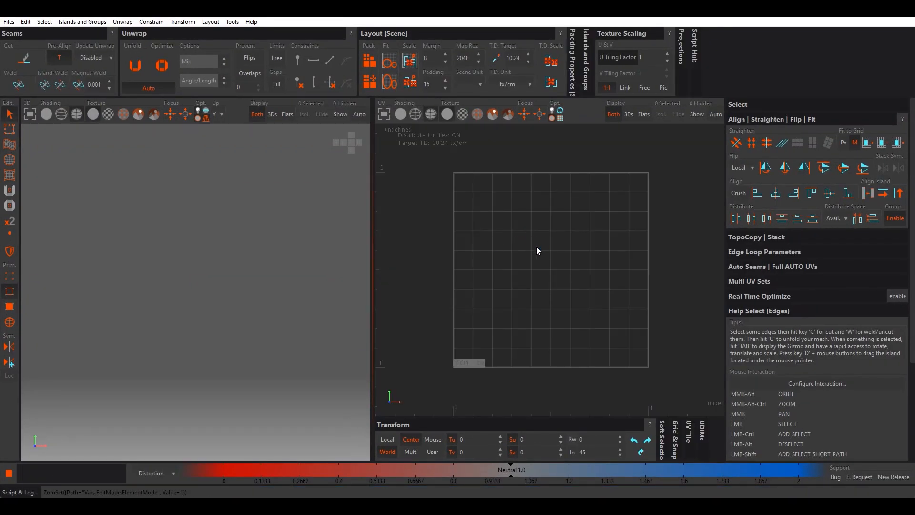
Step: Switch to island selection, centre the 3D view on all the tank's islands, and view the tank lid's corner
scroll(501, 246, up, 6)
scroll(514, 252, down, 2)
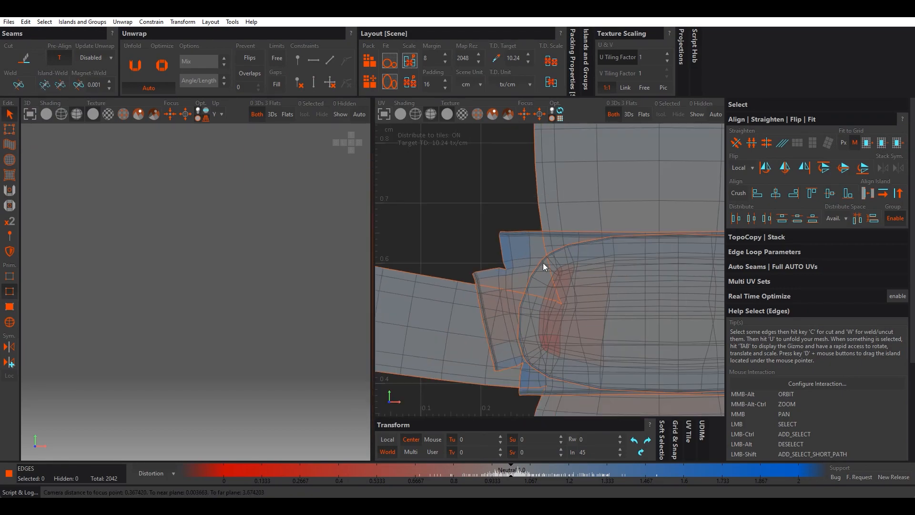
key(F4)
click(529, 260)
scroll(557, 262, down, 7)
middle_drag(599, 259, 543, 260)
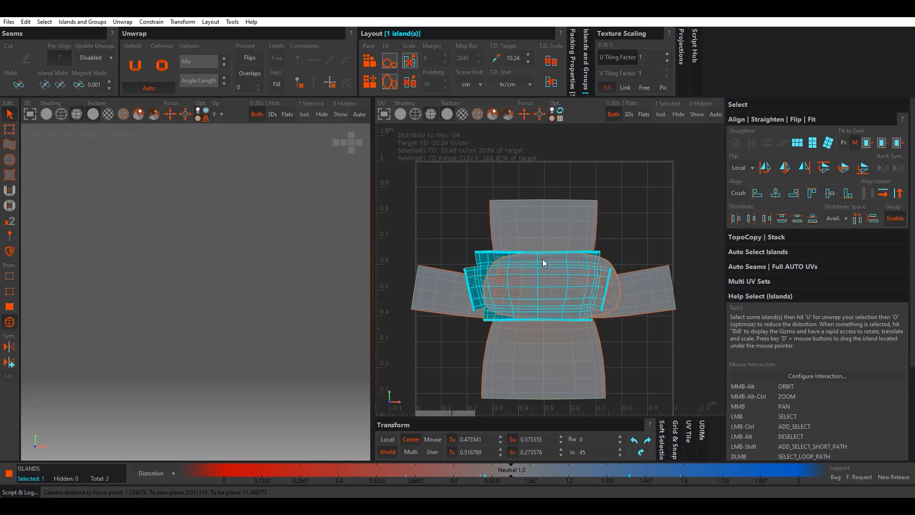
key(ctrl+a)
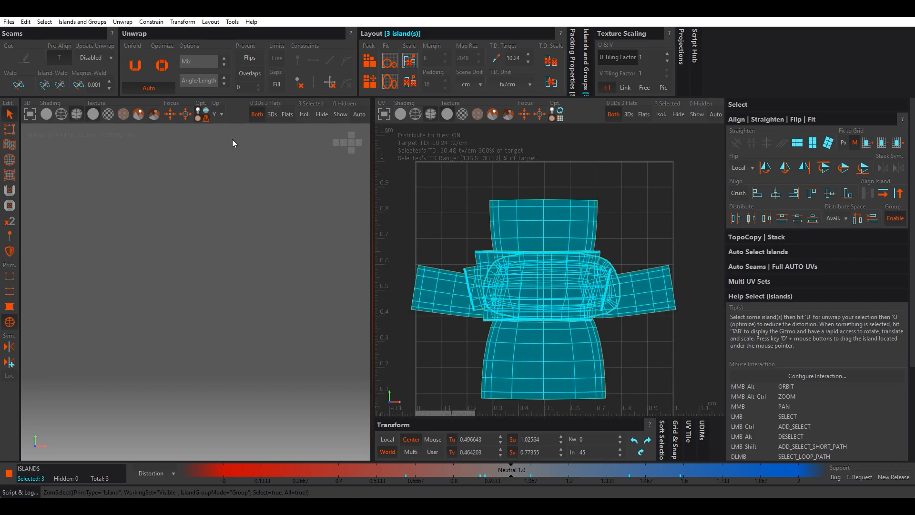
click(170, 114)
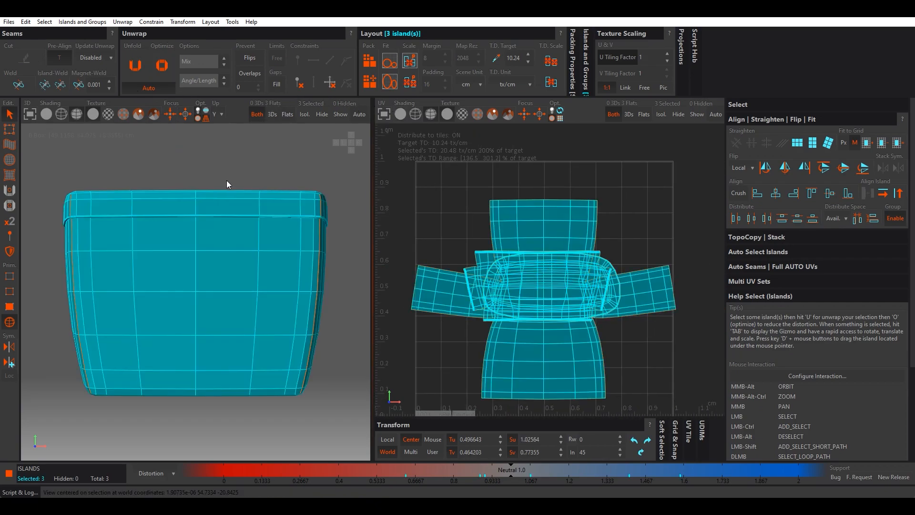
click(109, 176)
alt+middle_drag(109, 176, 224, 233)
scroll(247, 250, up, 4)
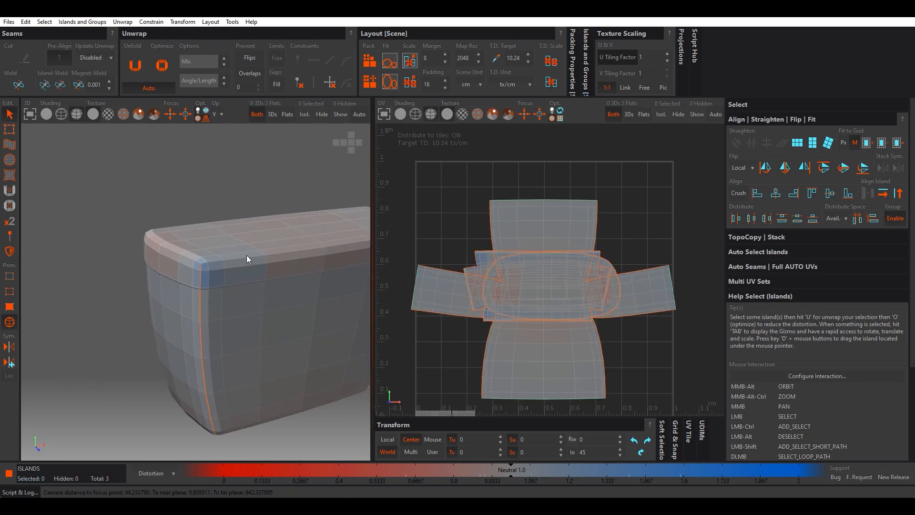
Step: Optimize the tank lid's island, and do the same for the tank body's island
click(240, 252)
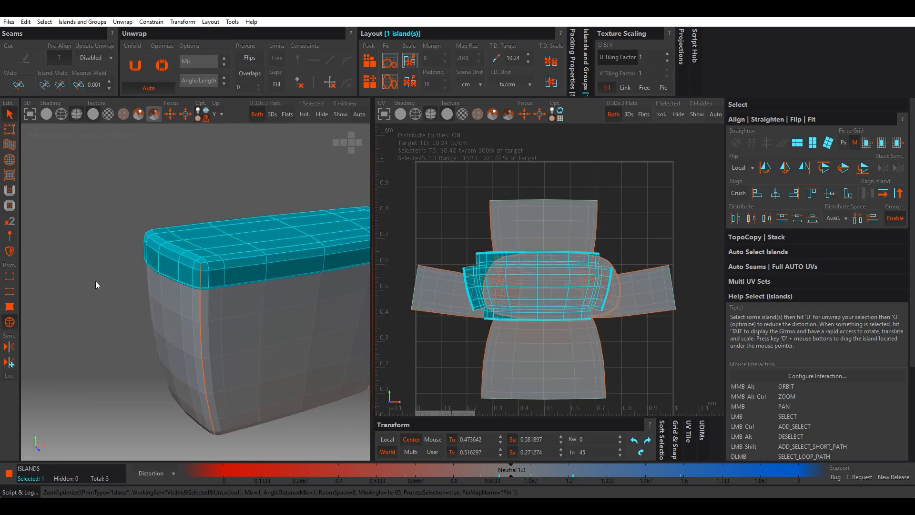
click(110, 305)
scroll(196, 271, up, 3)
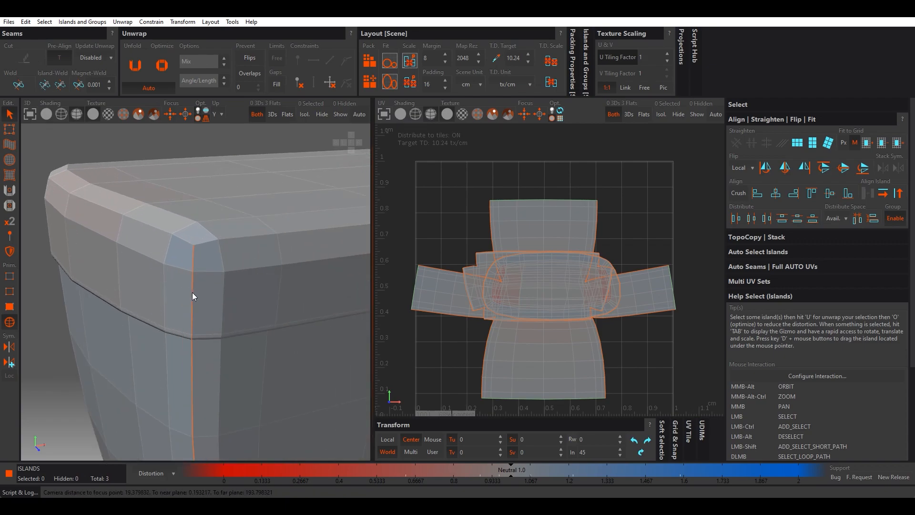
click(154, 367)
click(162, 65)
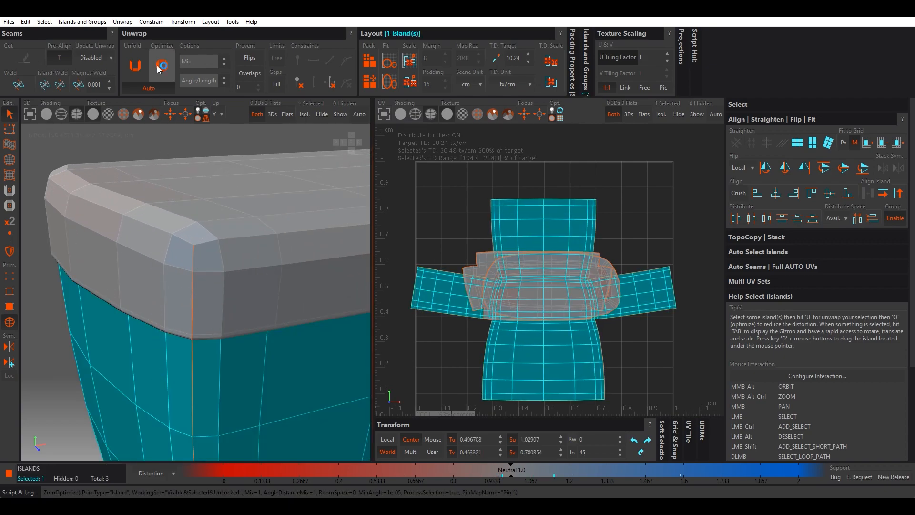
Step: Select all three tank islands, optimize them together, and check the distortion around the tank
click(183, 238)
key(ctrl+a)
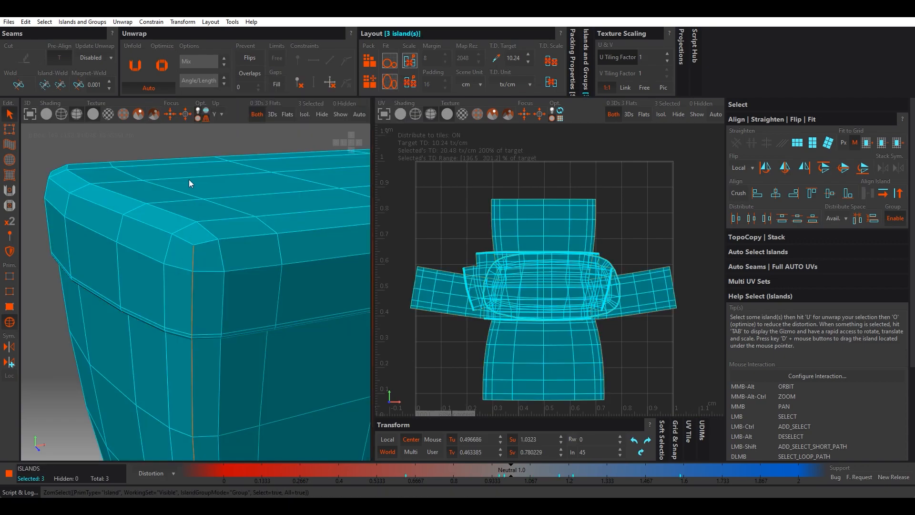
click(159, 62)
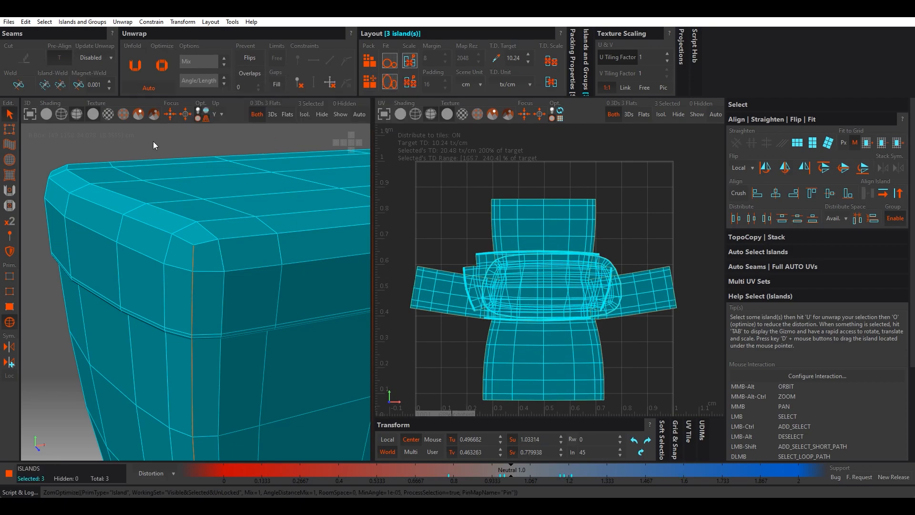
scroll(164, 256, down, 3)
click(82, 224)
alt+middle_drag(81, 224, 335, 290)
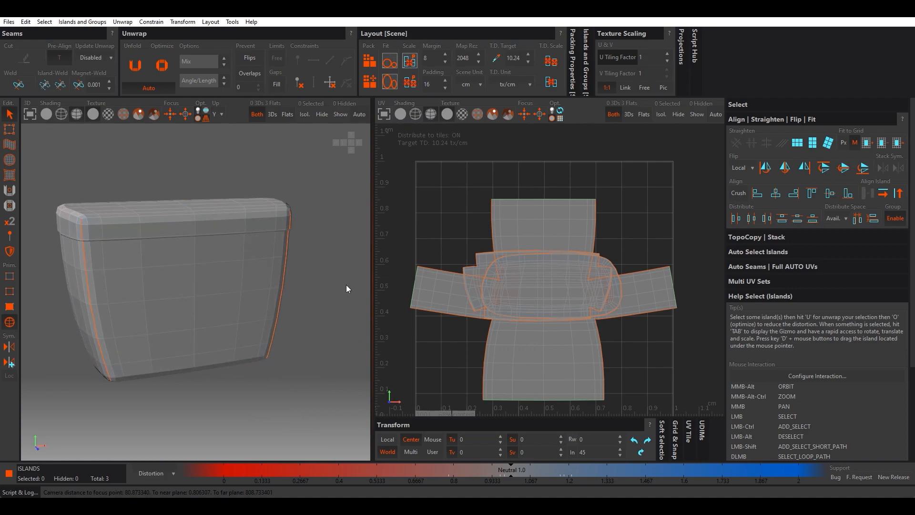
Step: Set the tank's map resolution to 1024 and check its islands' texel density against the 10.24 tx/cm target
key(ctrl+a)
double_click(467, 61)
text(10)
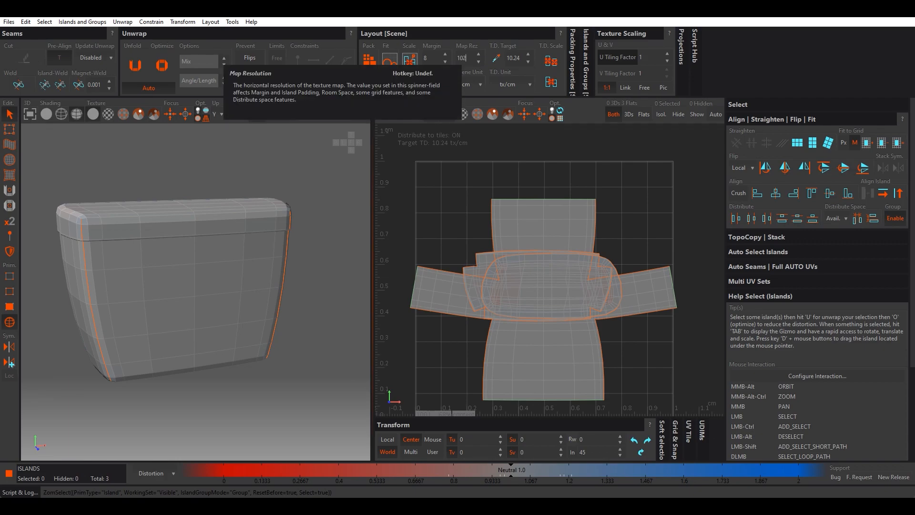
key(Return)
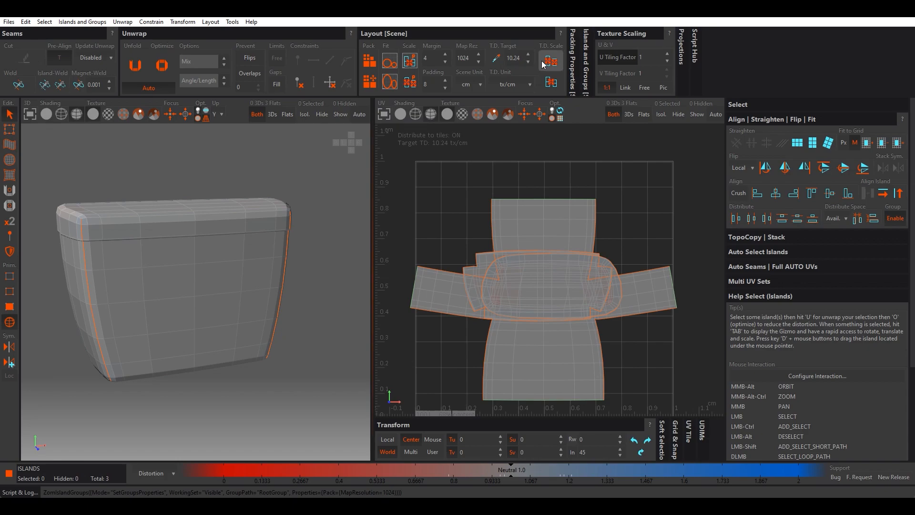
key(ctrl+a)
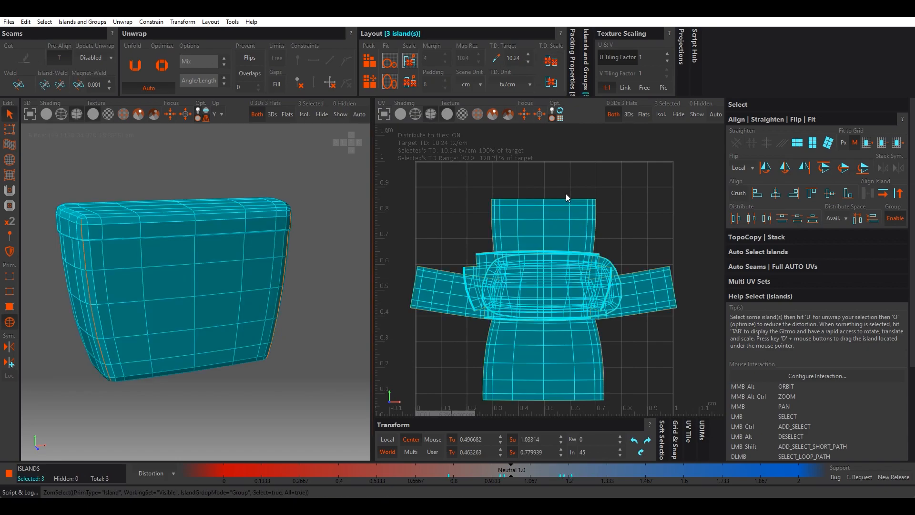
click(647, 231)
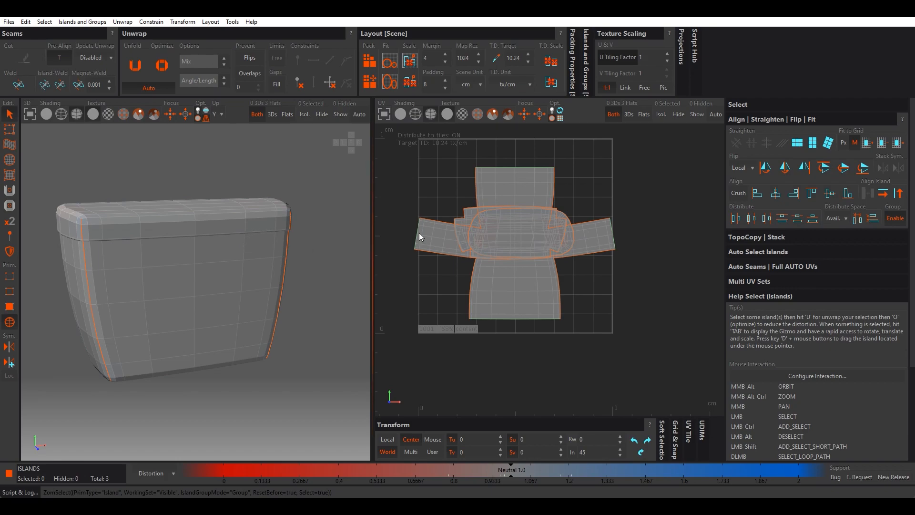
scroll(505, 227, up, 5)
scroll(505, 227, down, 3)
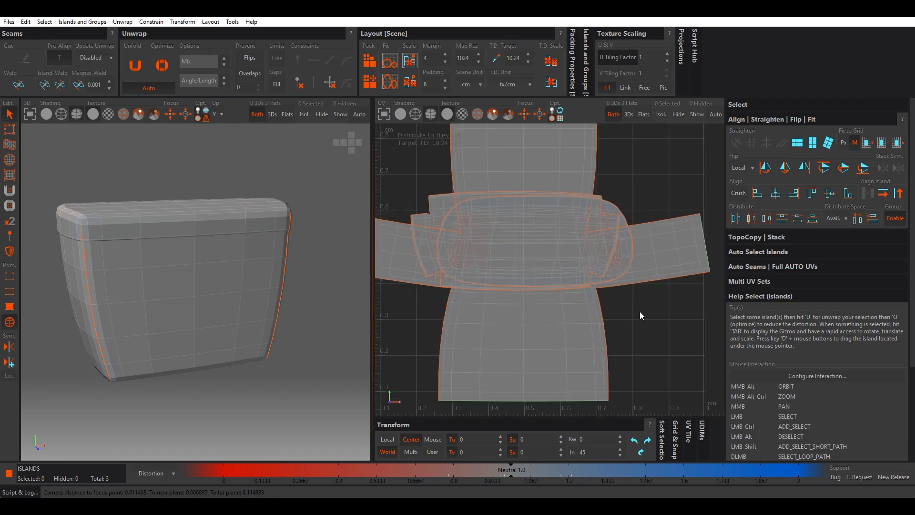
scroll(658, 222, down, 2)
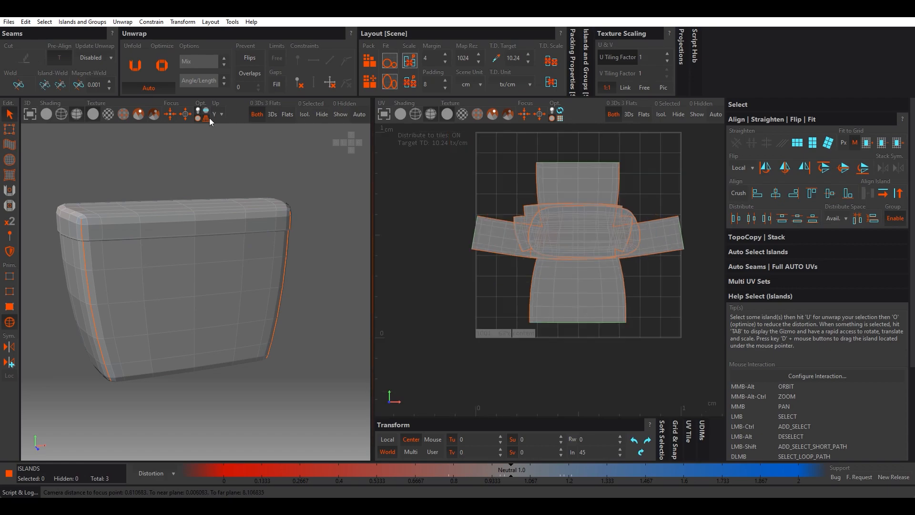
Step: Save the tank's UVs back to 3ds Max and convert the tank to Editable Poly
click(8, 22)
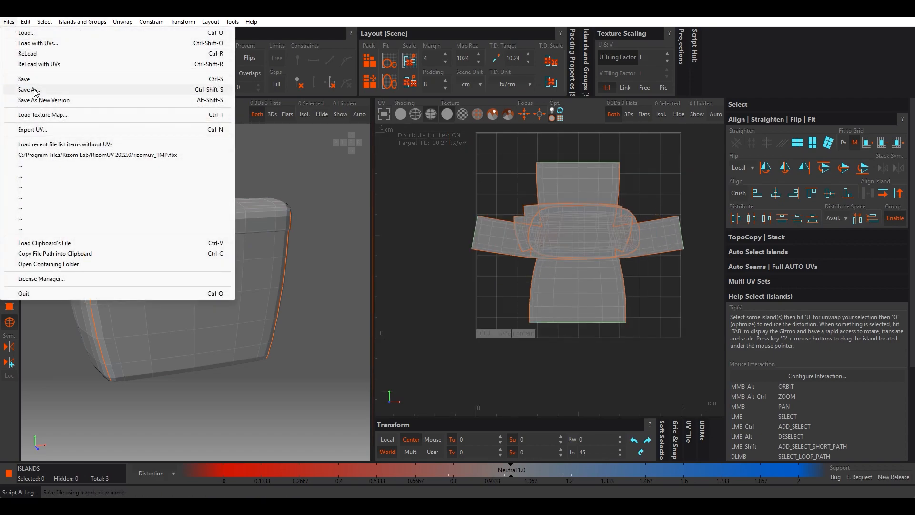
click(220, 80)
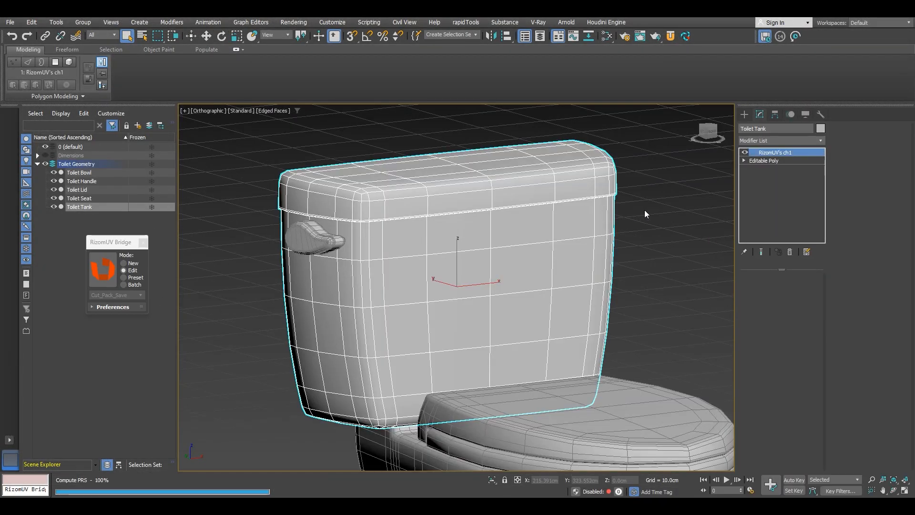
right_click(727, 207)
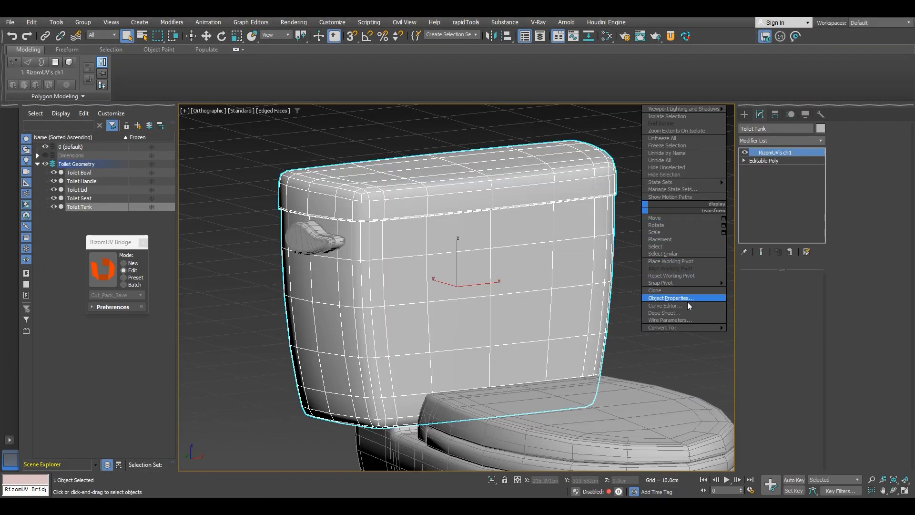
mouse_move(715, 327)
click(747, 335)
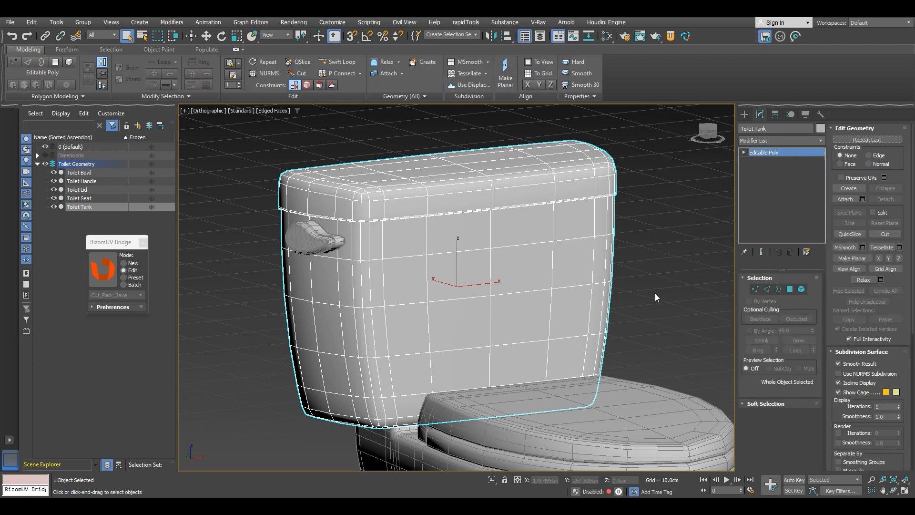
scroll(676, 307, down, 5)
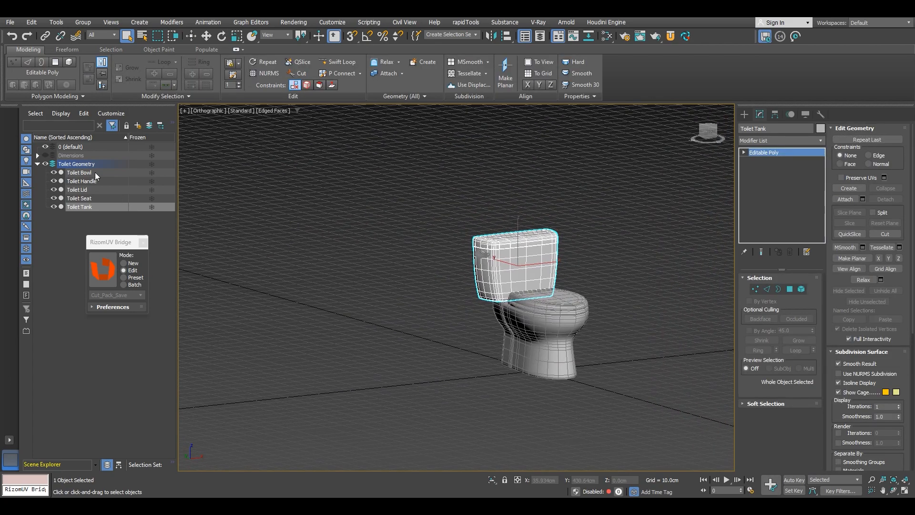
Step: Add a shared Unwrap UVW modifier to all five toilet parts and open their UVs in the UV editor
click(143, 242)
click(79, 173)
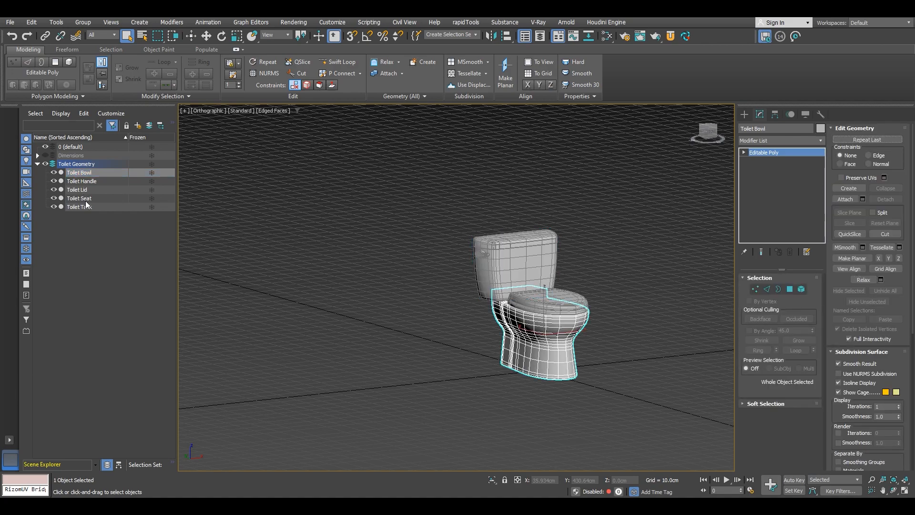
shift+click(87, 207)
middle_drag(404, 268, 356, 238)
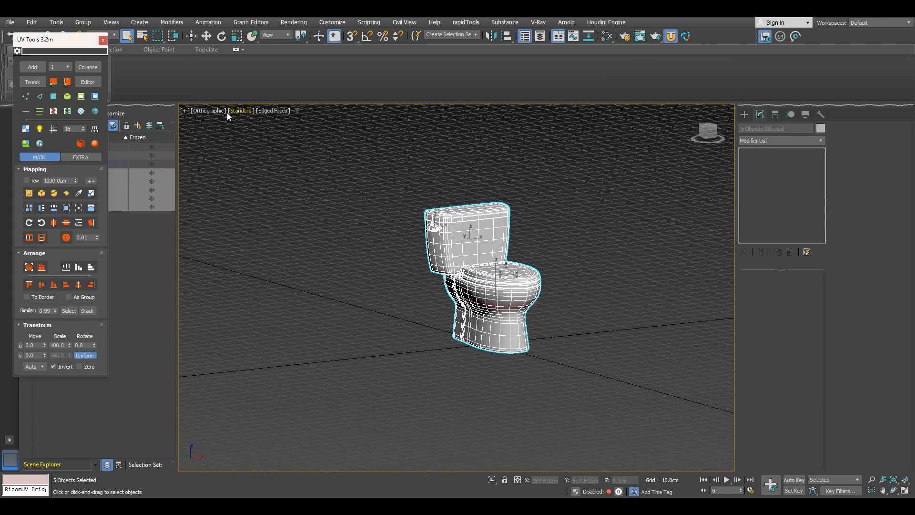
click(48, 68)
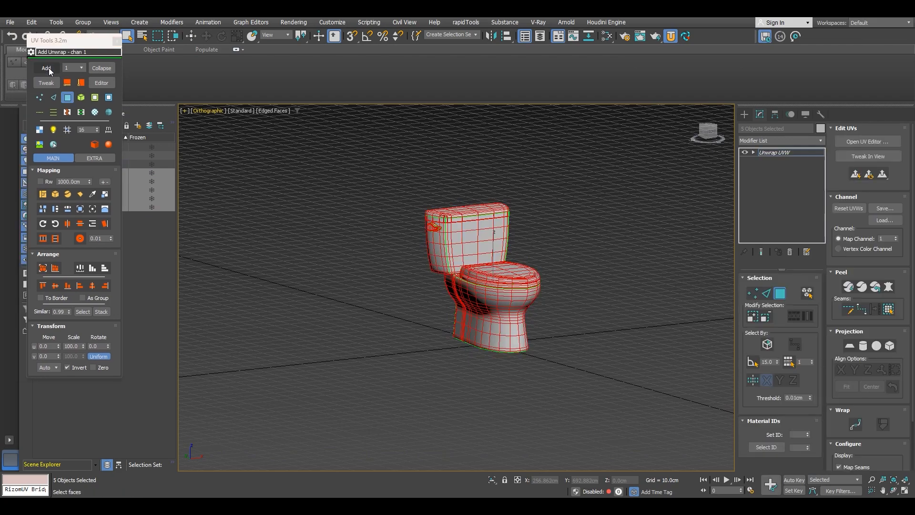
click(867, 142)
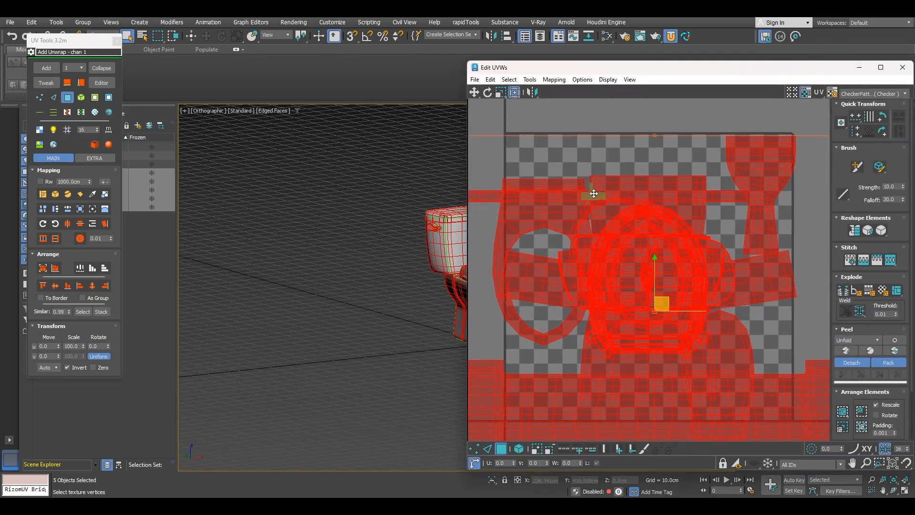
Step: Select all the UV faces and align every island on the common vertical and horizontal centres
click(795, 274)
key(ctrl+a)
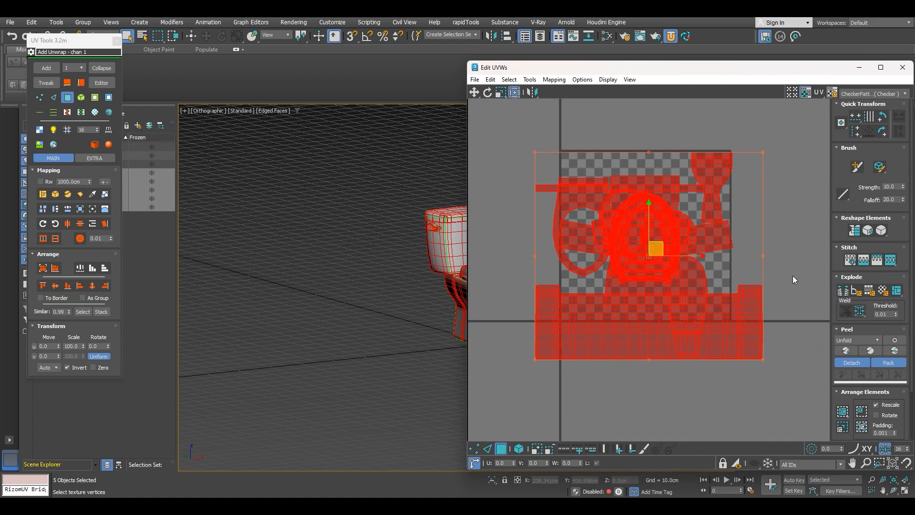
click(514, 440)
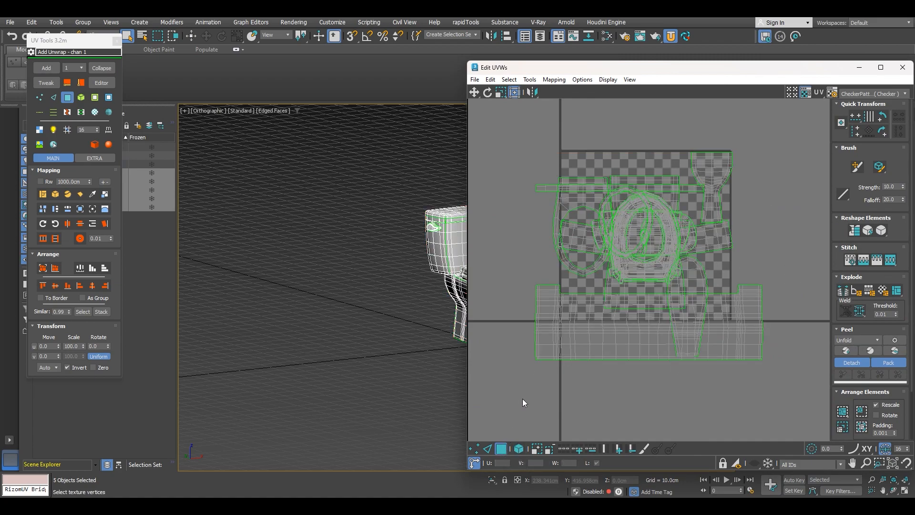
key(ctrl+a)
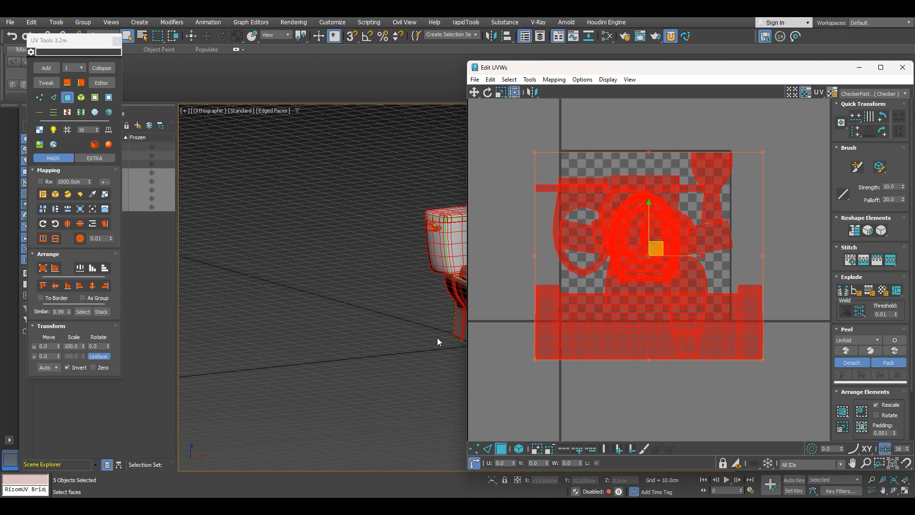
click(55, 286)
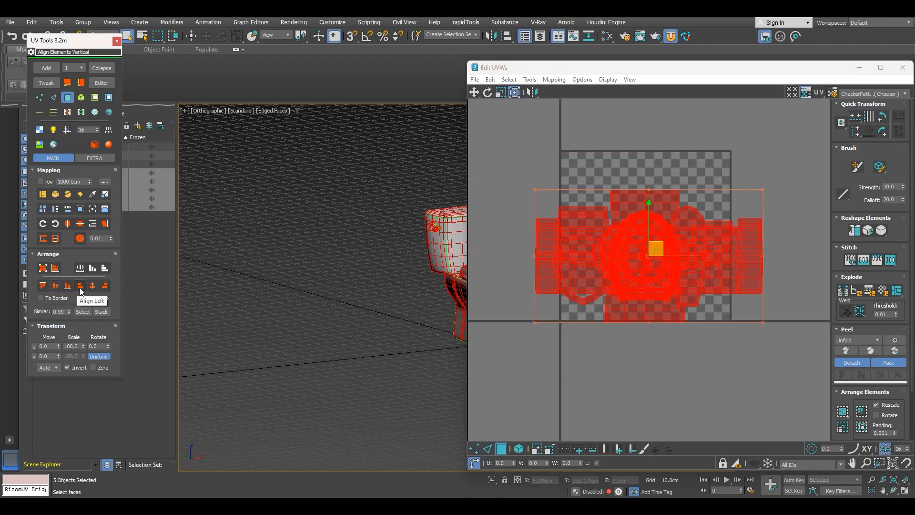
click(93, 287)
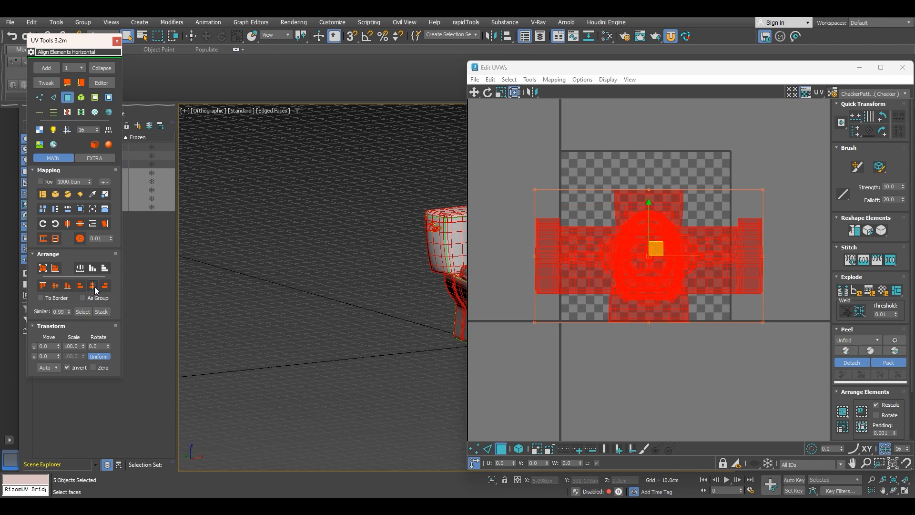
Step: Move the stacked islands to U 0.5, V 0.5 in absolute mode and collapse the unwrap modifier
drag(635, 260, 640, 251)
click(473, 464)
click(506, 462)
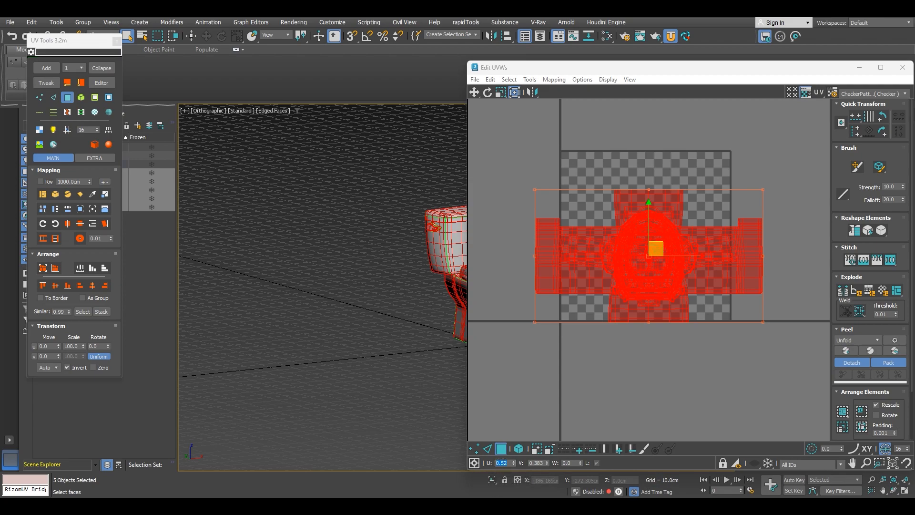
text(.5)
key(Return)
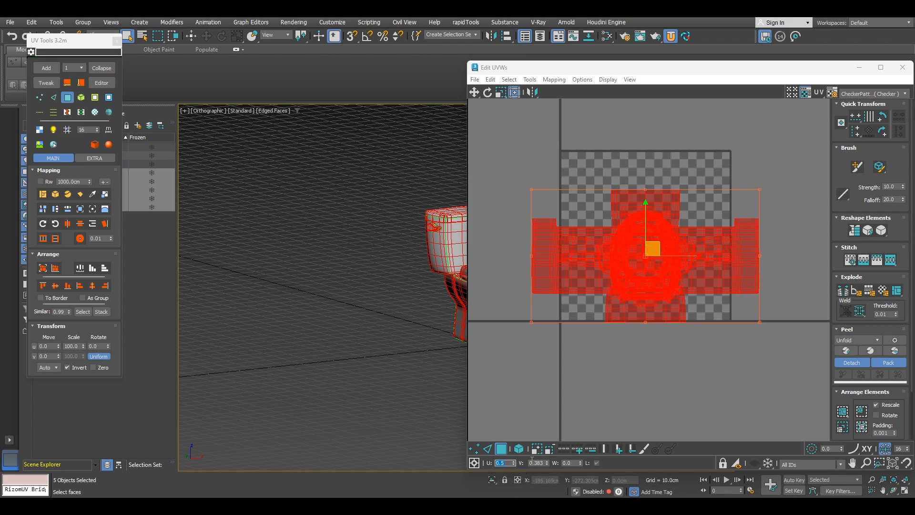
key(Tab)
key(Return)
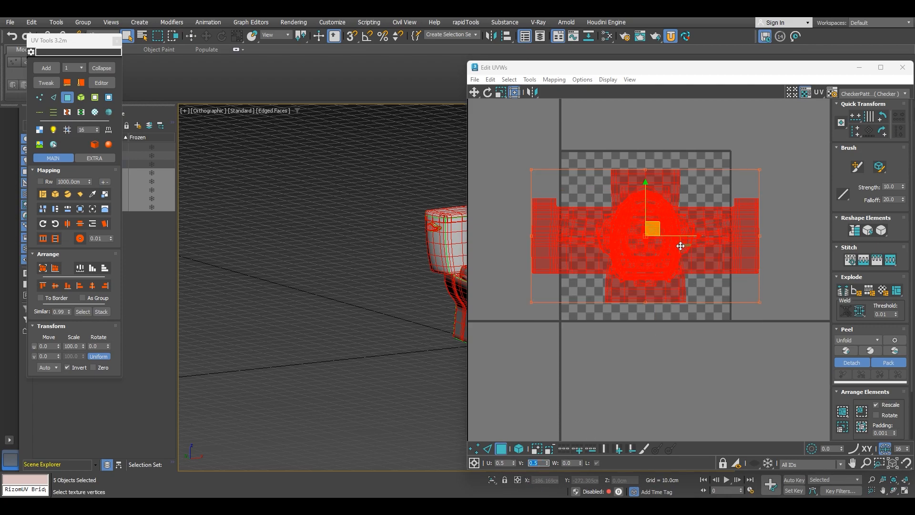
click(686, 318)
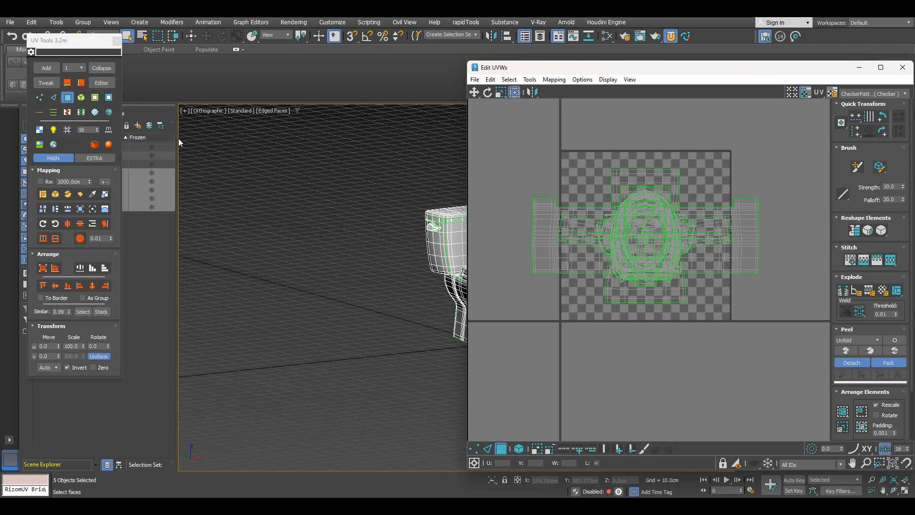
click(110, 68)
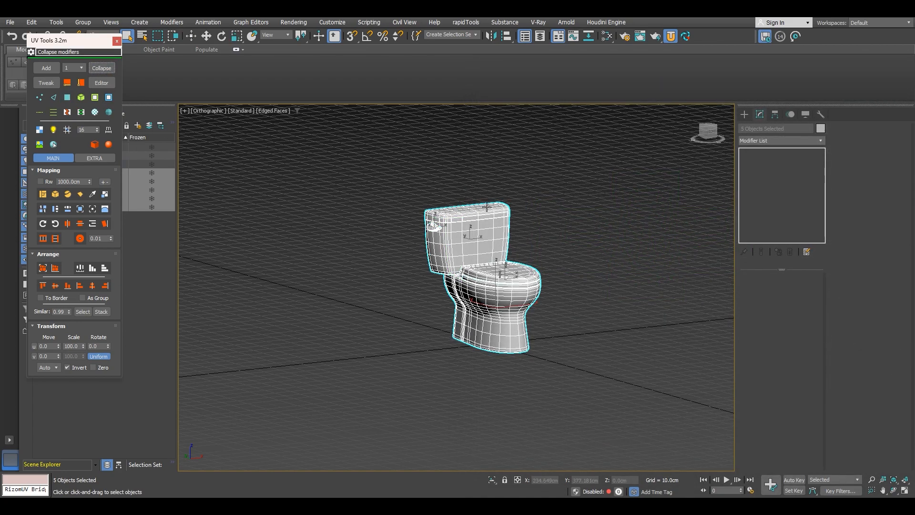
click(117, 40)
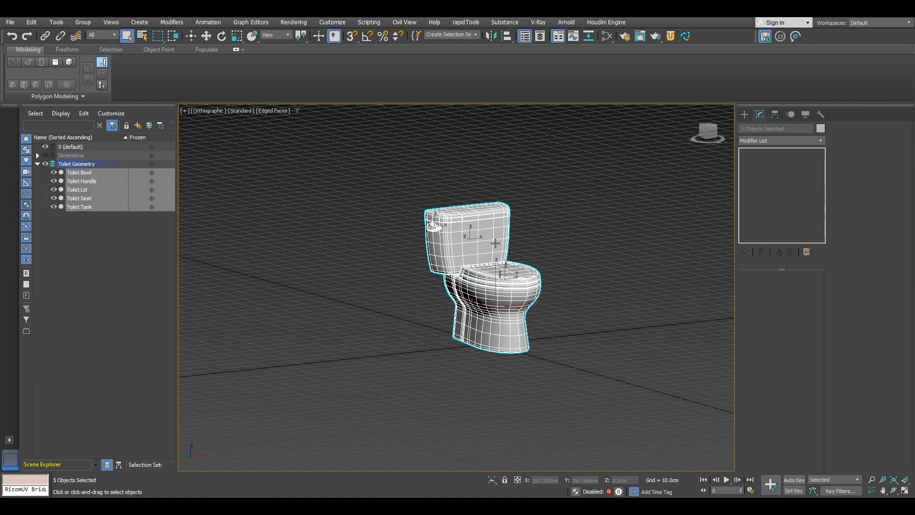
Step: Reset the scale and XForm of all five toilet parts and convert them to Editable Poly
click(775, 114)
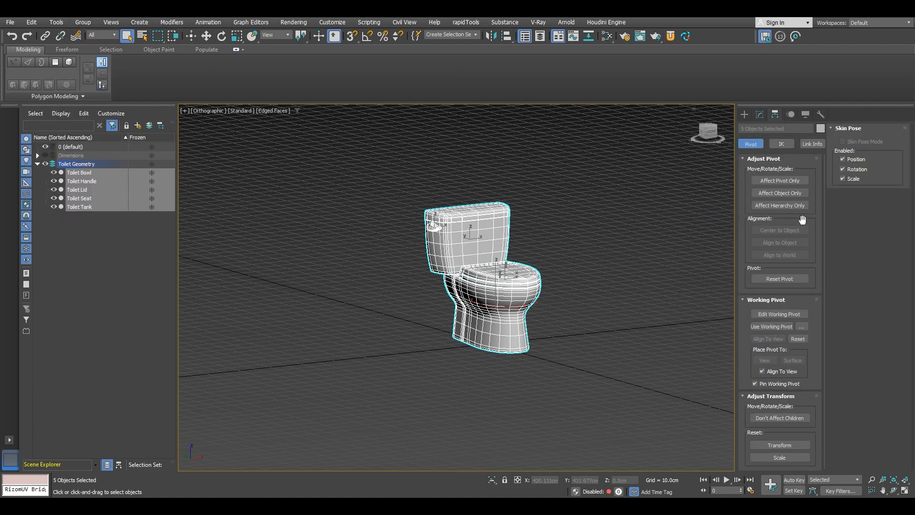
click(786, 459)
click(819, 114)
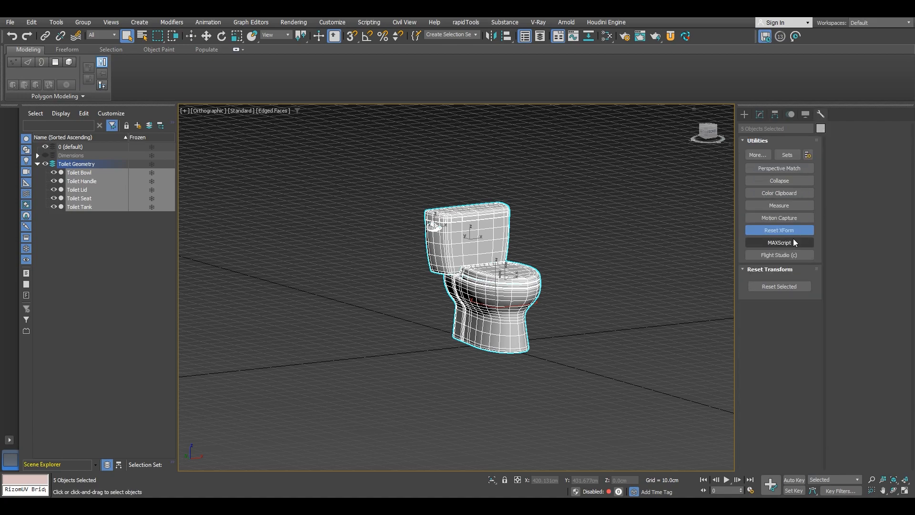
click(781, 287)
middle_drag(582, 270, 548, 263)
right_click(542, 241)
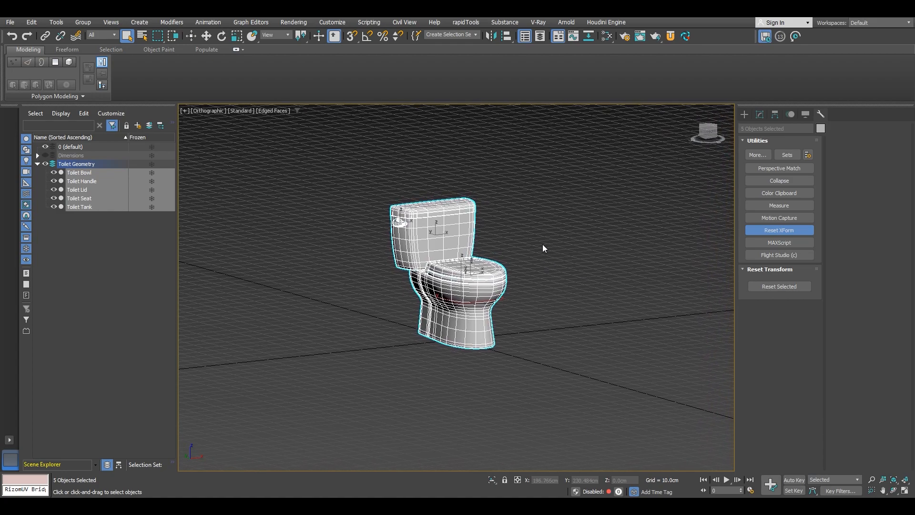
mouse_move(595, 365)
click(650, 369)
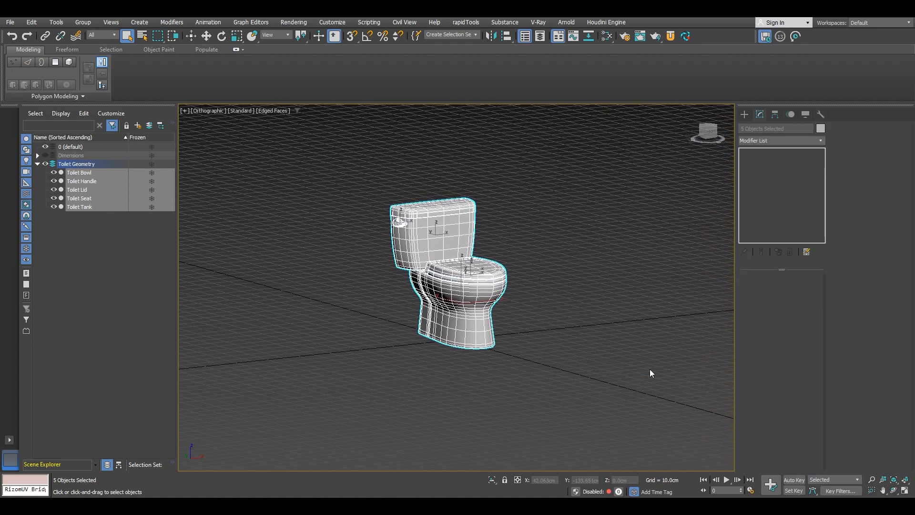
Step: Turn off the edged-faces display in the viewport and leave all toilet parts deselected
click(581, 345)
key(F4)
scroll(477, 271, up, 3)
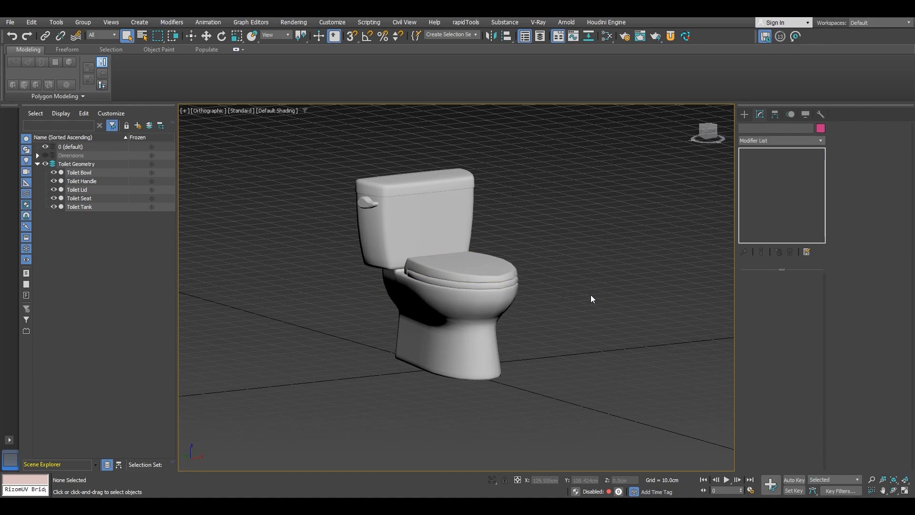
drag(353, 178, 602, 394)
click(586, 357)
Step: Add a general Checker map in the Slate Material Editor and connect it to Material #26's Diffuse Color
key(m)
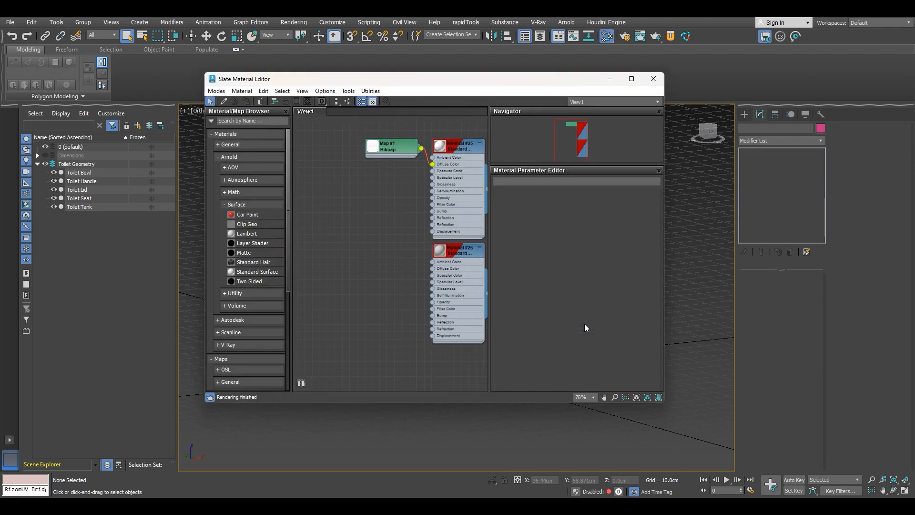
click(218, 157)
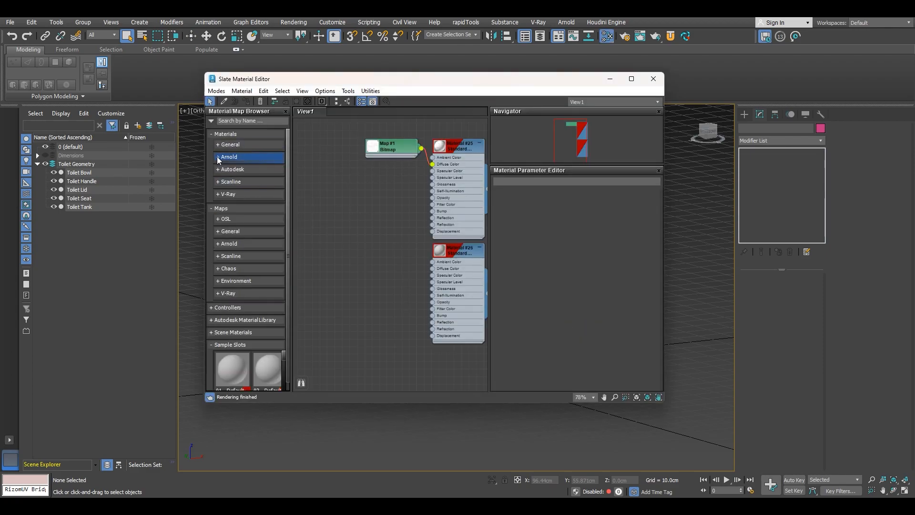
text(che)
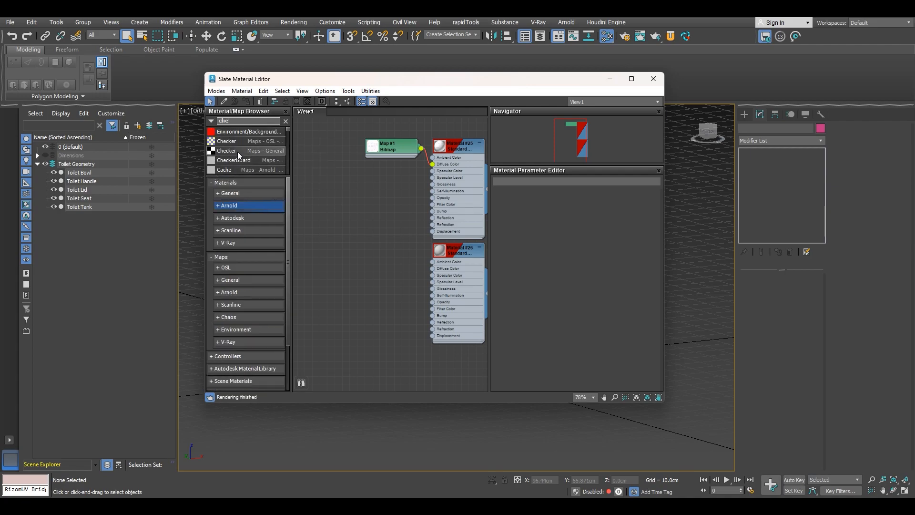
drag(230, 150, 432, 269)
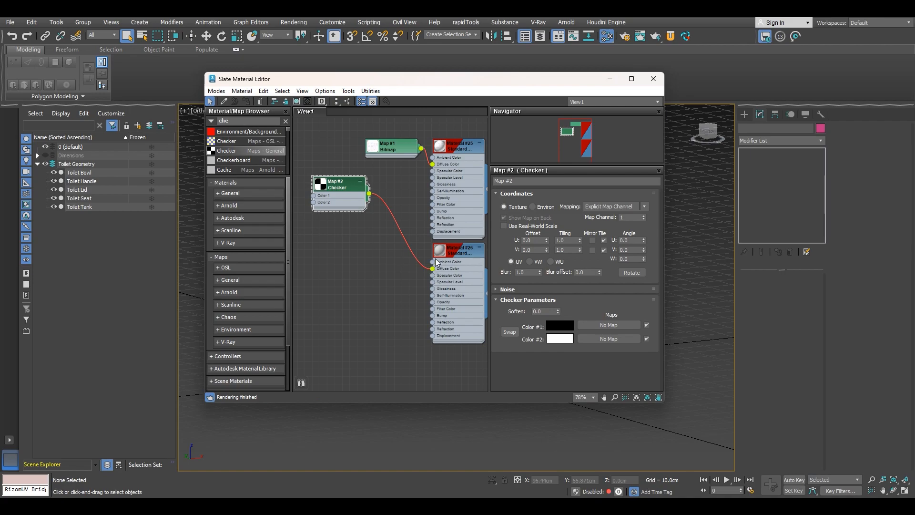
click(609, 80)
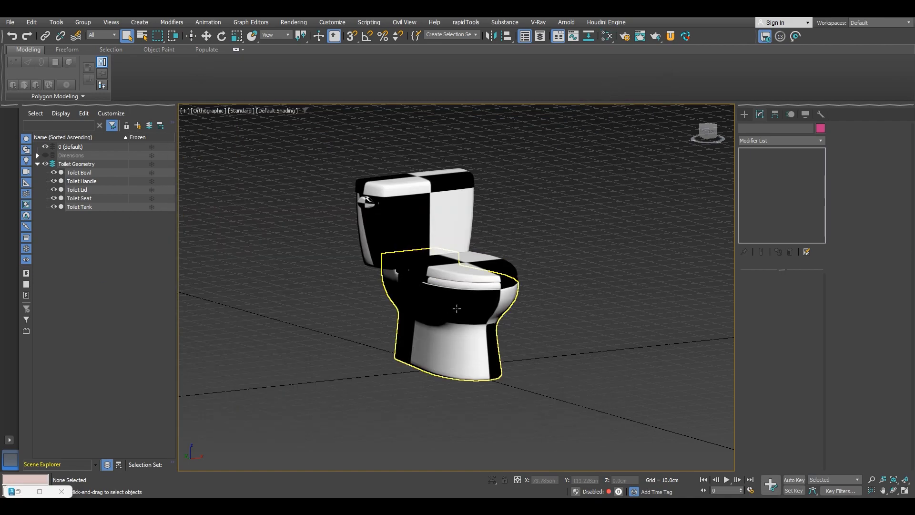
Step: Set the Checker map's U and V tiling to 10 and enlarge its node preview
alt+middle_drag(524, 296, 452, 305)
middle_drag(255, 282, 488, 289)
scroll(488, 288, down, 2)
middle_drag(489, 288, 332, 300)
click(488, 267)
middle_drag(487, 267, 570, 252)
key(ctrl+a)
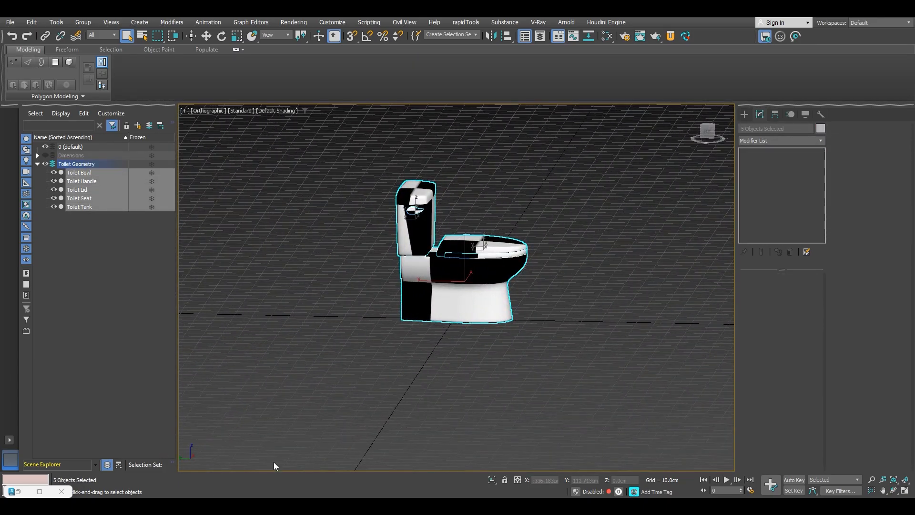
key(m)
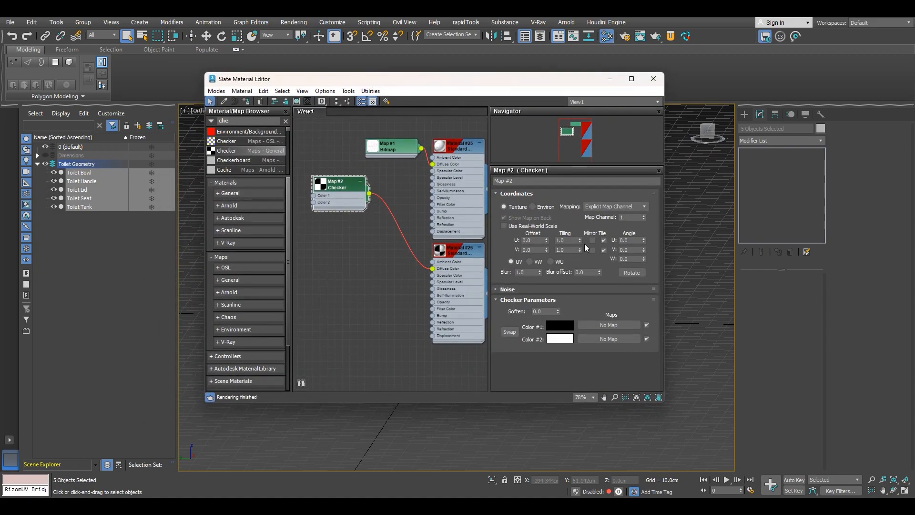
drag(570, 240, 551, 237)
text(10)
key(Return)
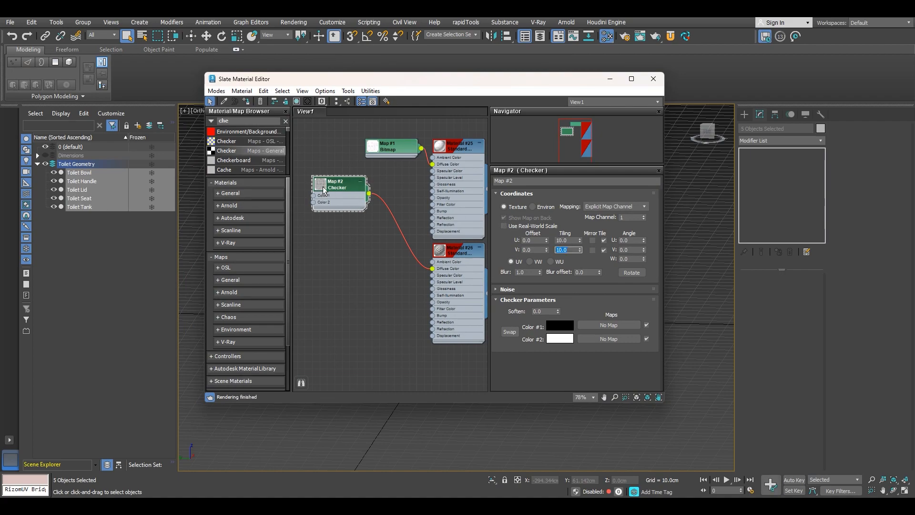
scroll(321, 186, up, 5)
double_click(321, 186)
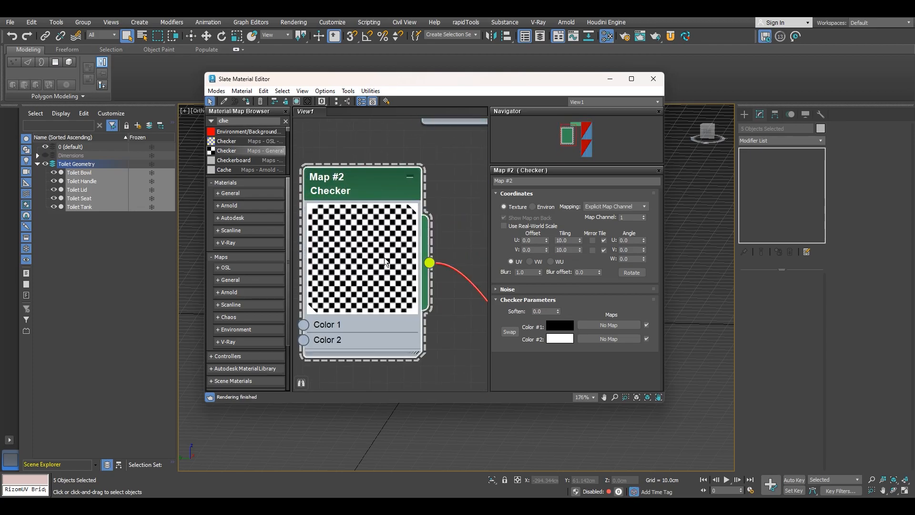
Step: Shift the bowl's back island about -0.01 in V in Tweak mode to match the checker across the seam, and collapse the modifier
click(662, 81)
alt+middle_drag(548, 262, 500, 278)
scroll(499, 278, up, 5)
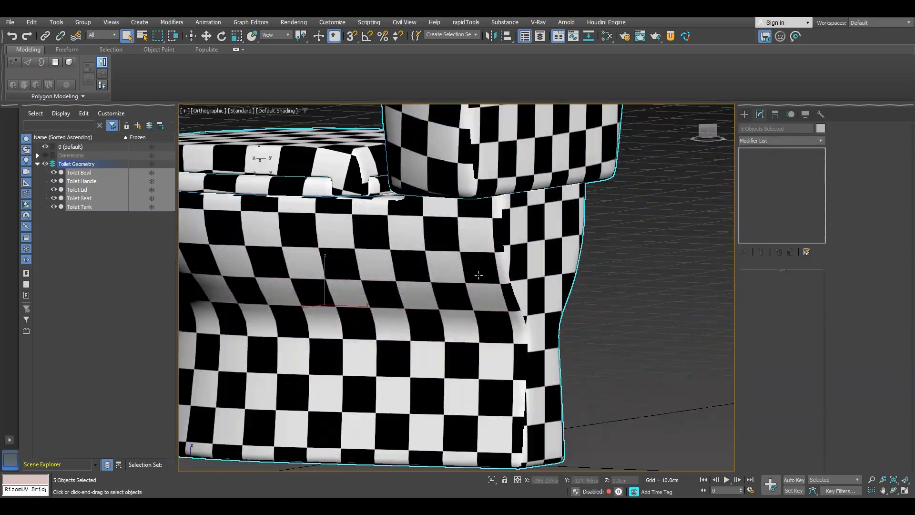
click(518, 198)
click(671, 36)
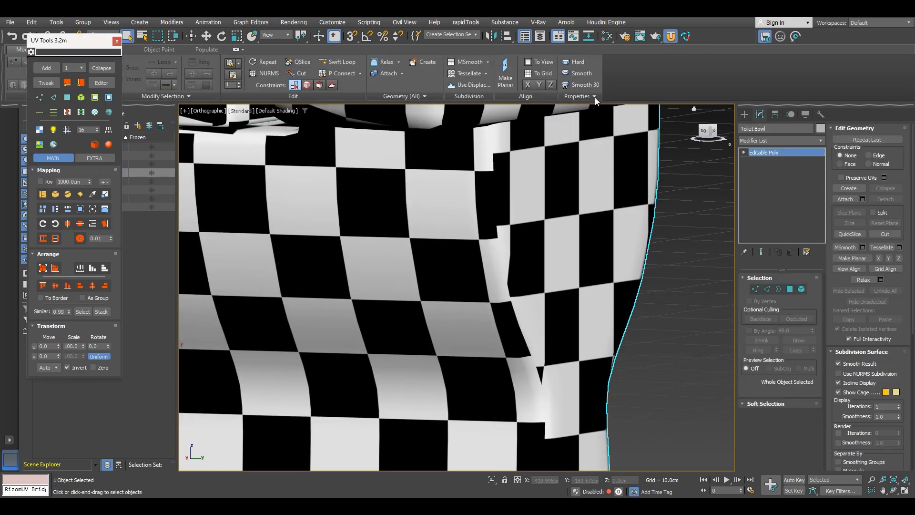
click(56, 82)
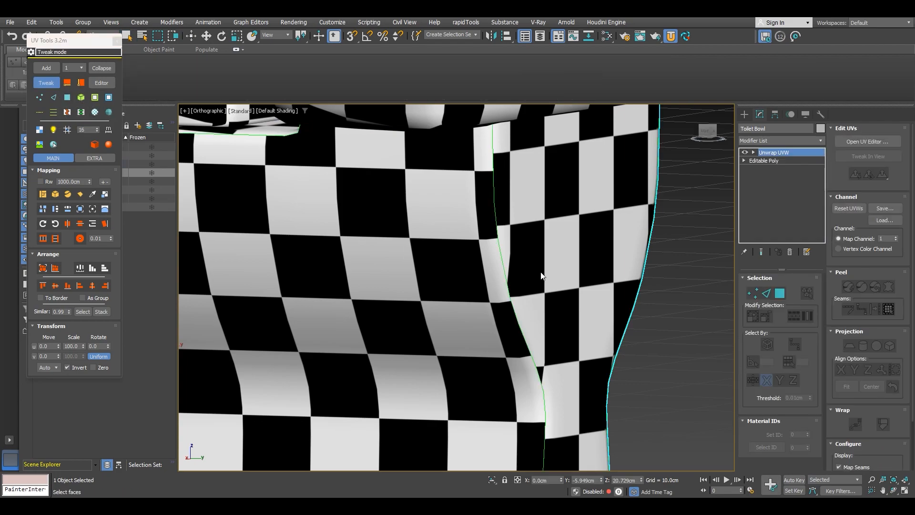
drag(535, 249, 538, 257)
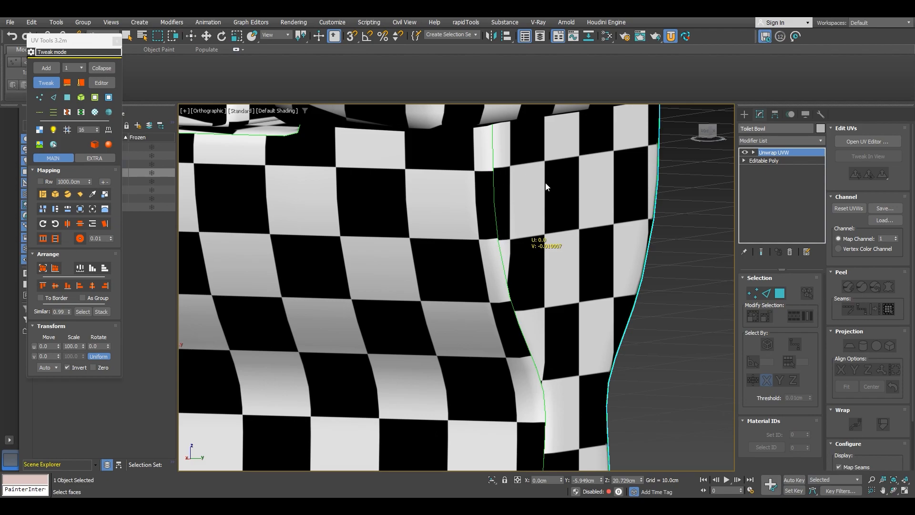
click(101, 69)
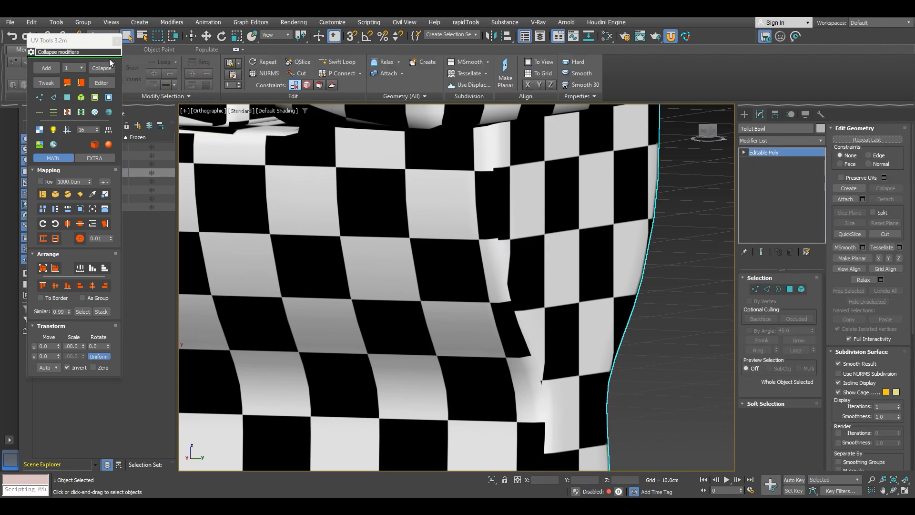
click(117, 41)
Step: Examine the checker pattern's size and continuity across the whole toilet
key(z)
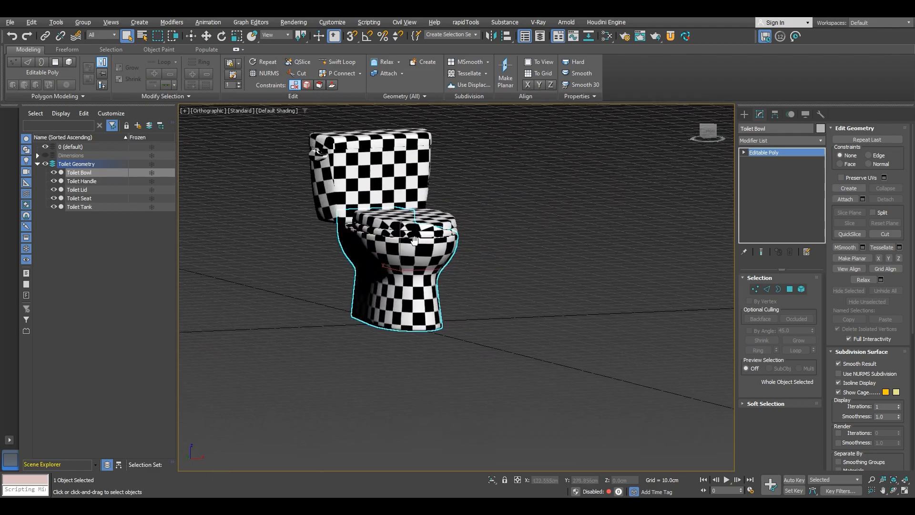
alt+middle_drag(358, 163, 324, 161)
middle_drag(382, 242, 424, 279)
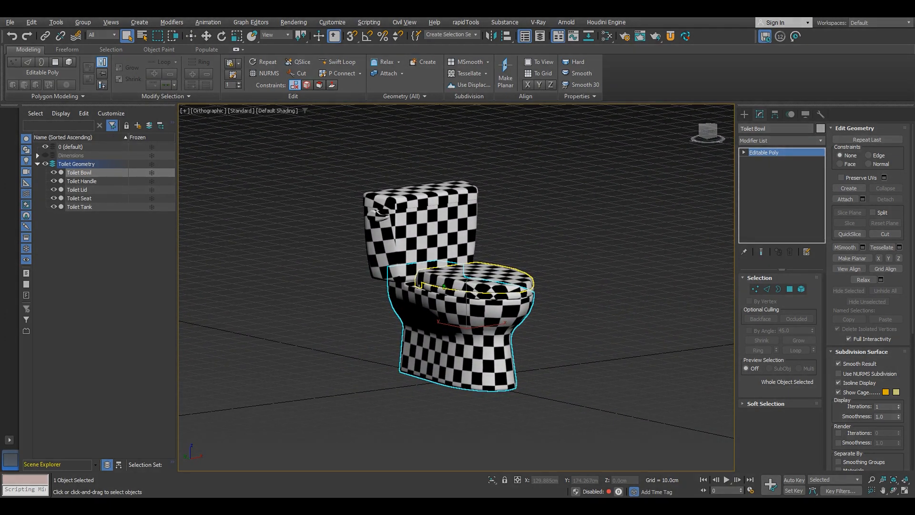
scroll(445, 285, up, 4)
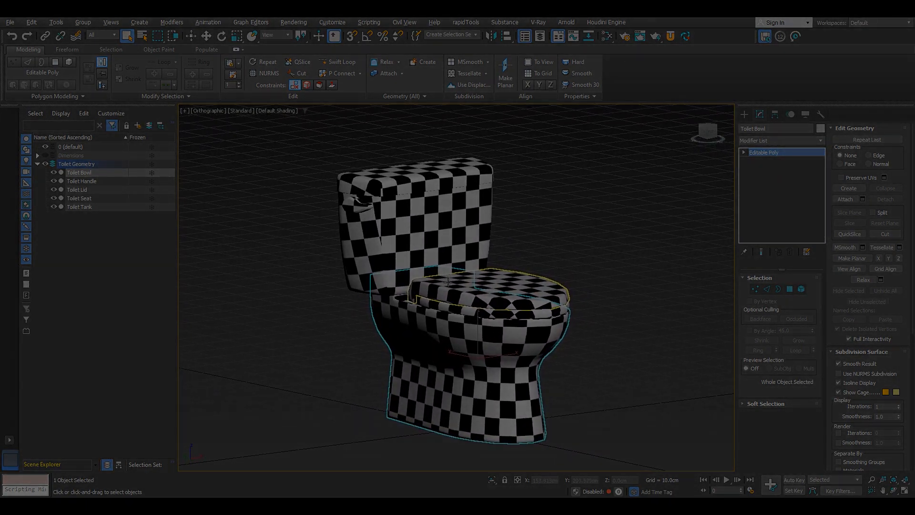